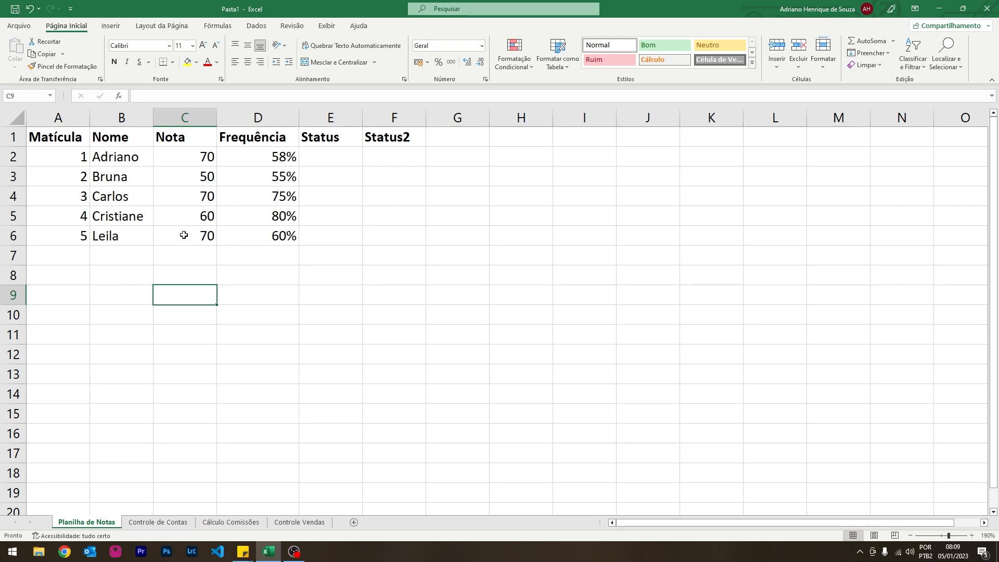
Enter the formula =SE(C2>=70;"Aprovado";"Recuperação") in cell E2 of the Status column.
click(331, 160)
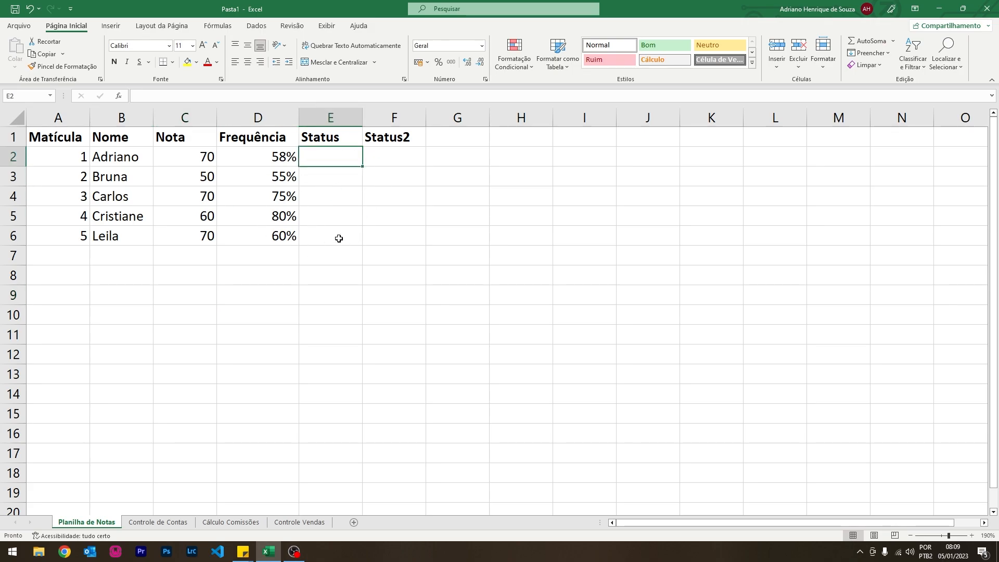
text(=se()
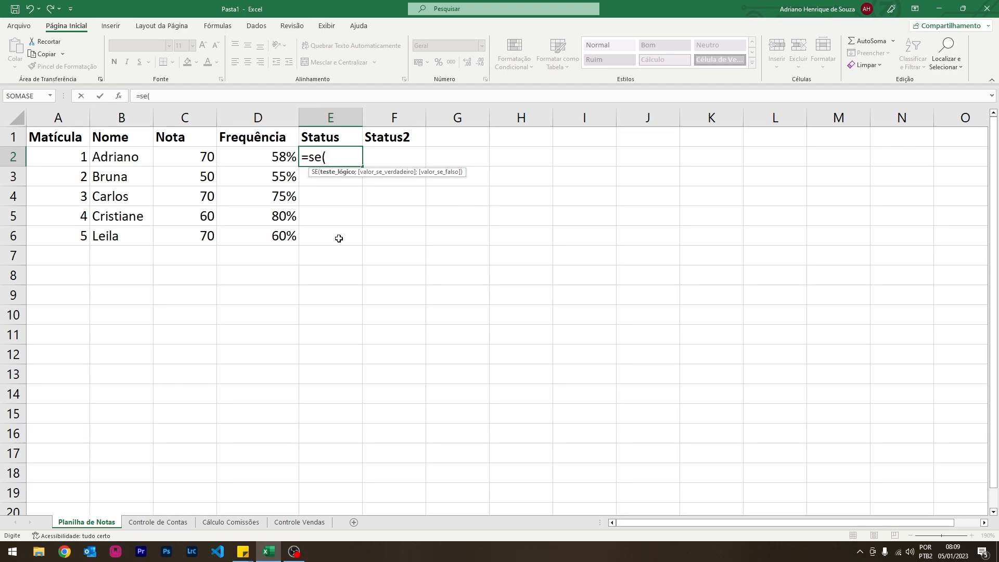
click(175, 162)
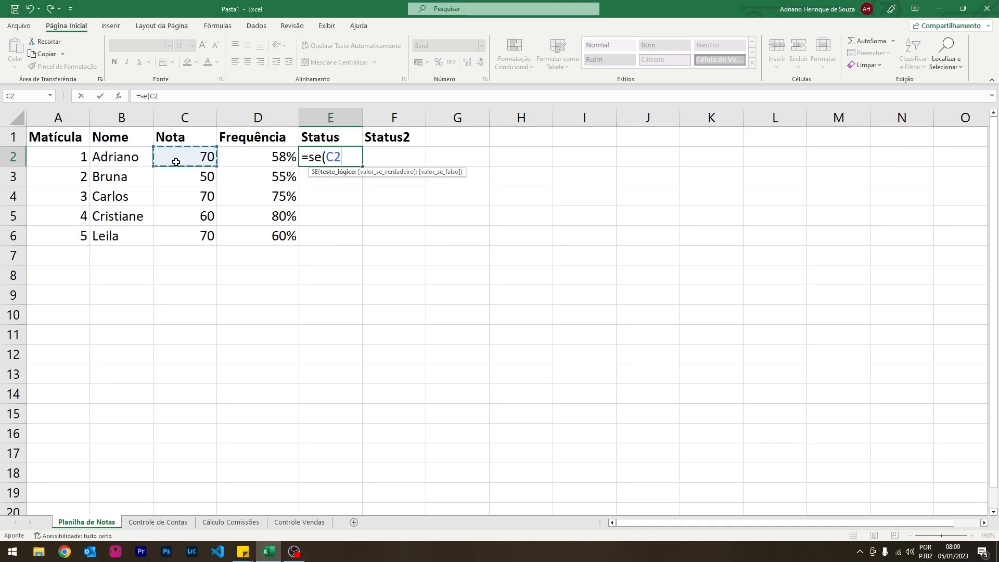
text(>=70)
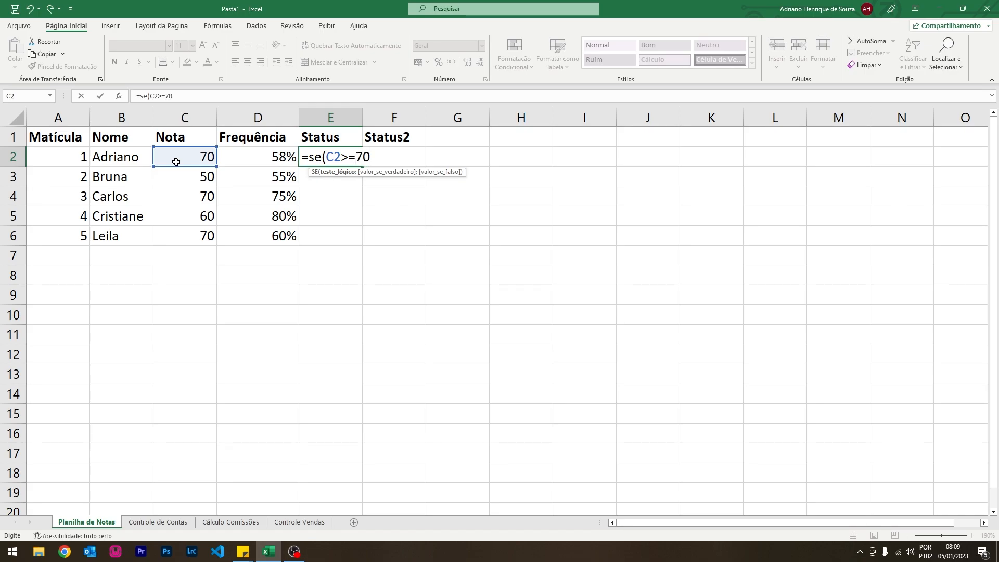
text(;)
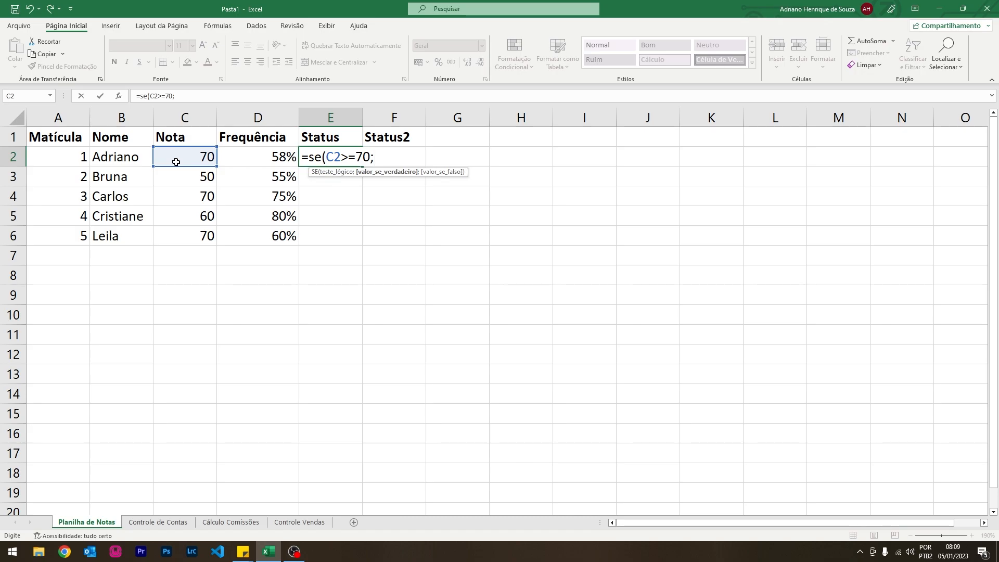
text("Aprovado";")
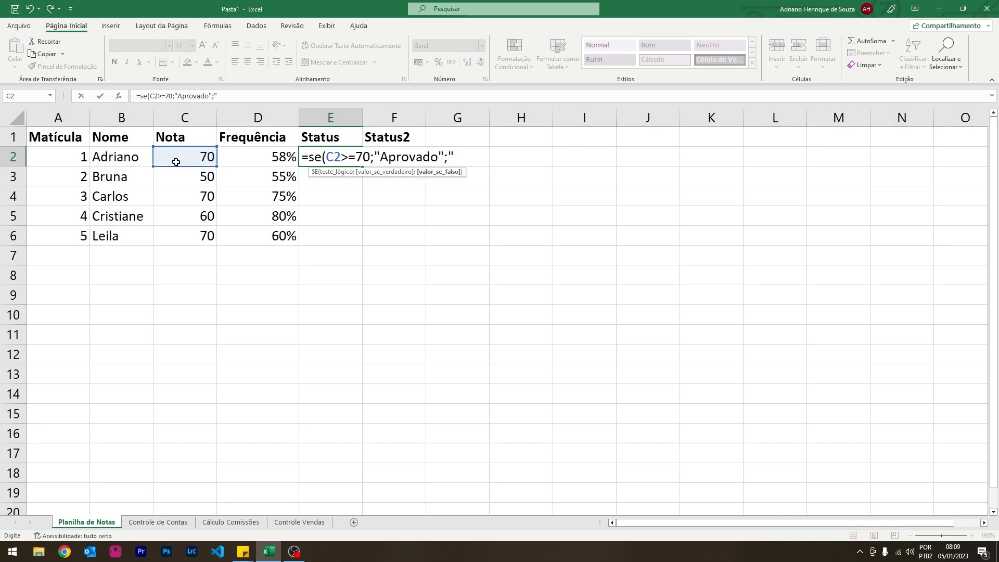
text(Recuperação)
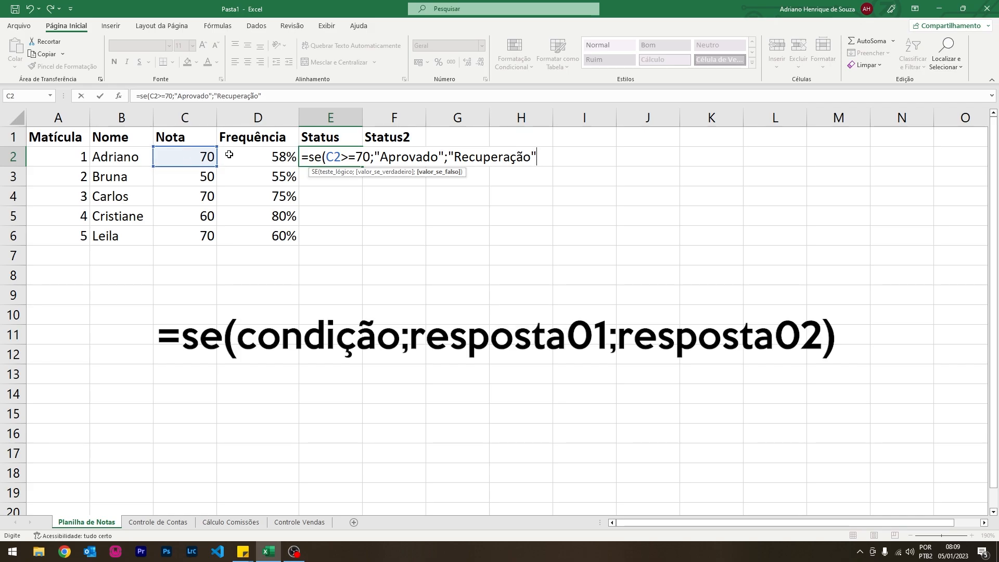
drag(330, 151, 537, 162)
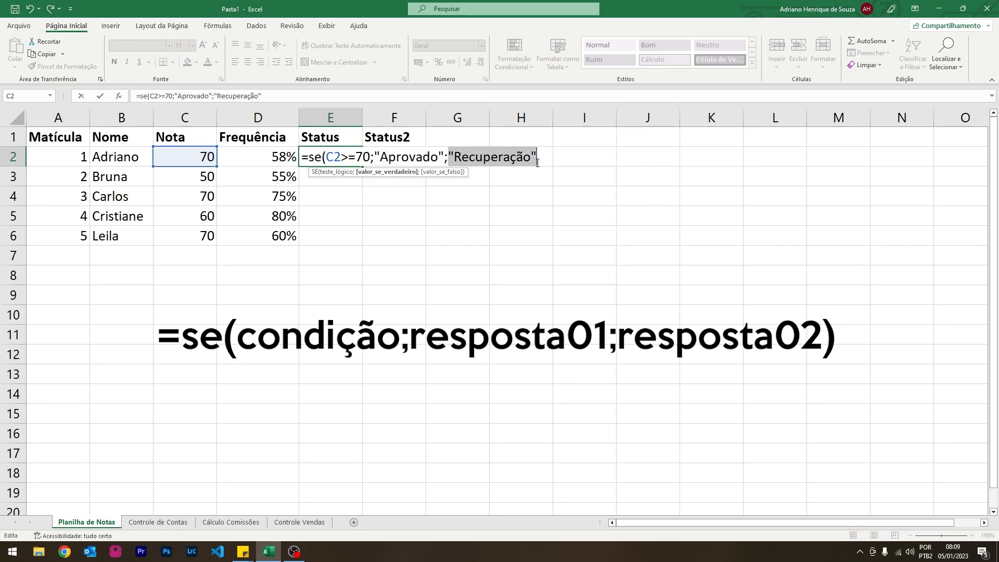
click(540, 157)
text())
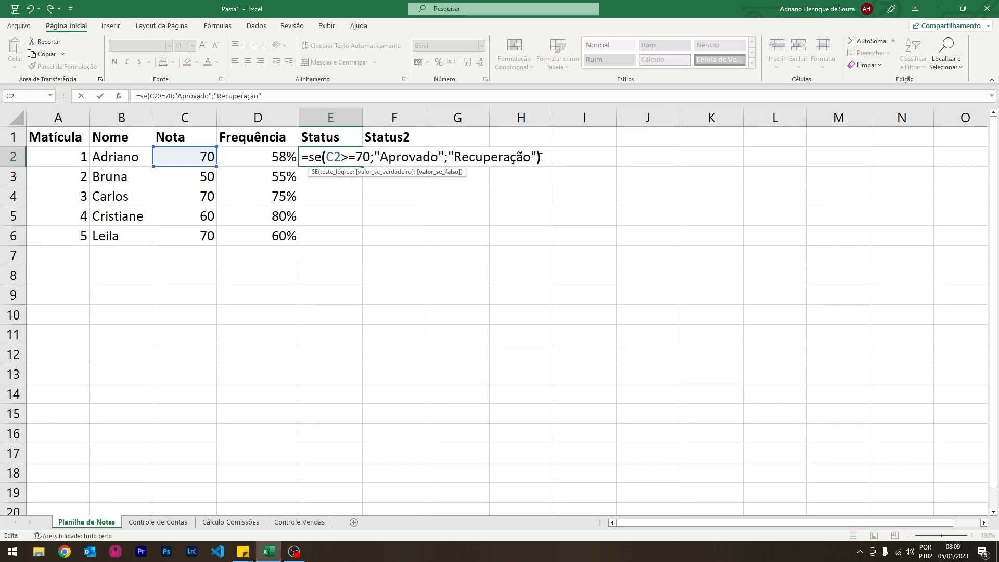
key(Return)
Copy the E2 formula down through E6 and autofit the width of the Status column.
click(351, 158)
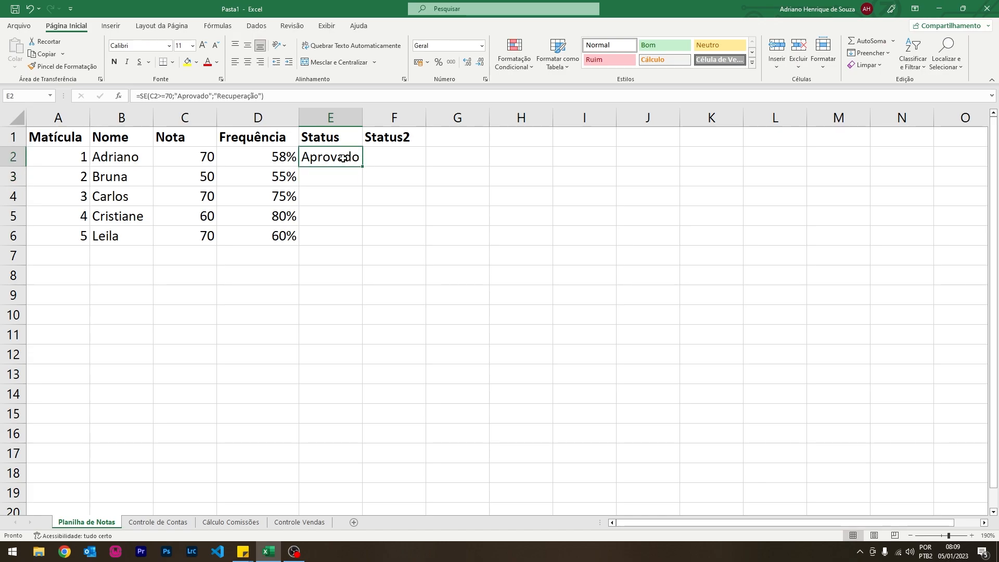
drag(362, 166, 357, 243)
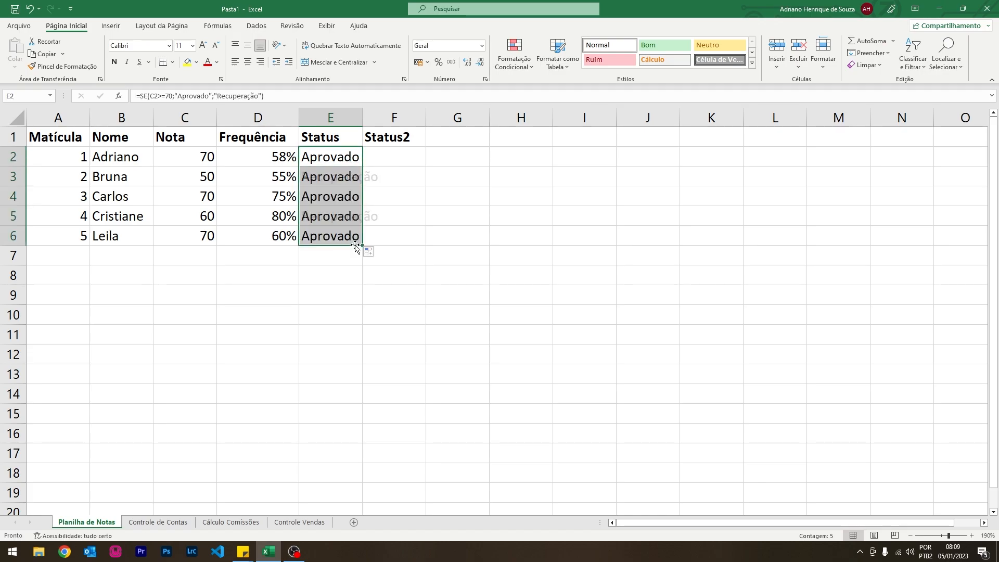
double_click(361, 116)
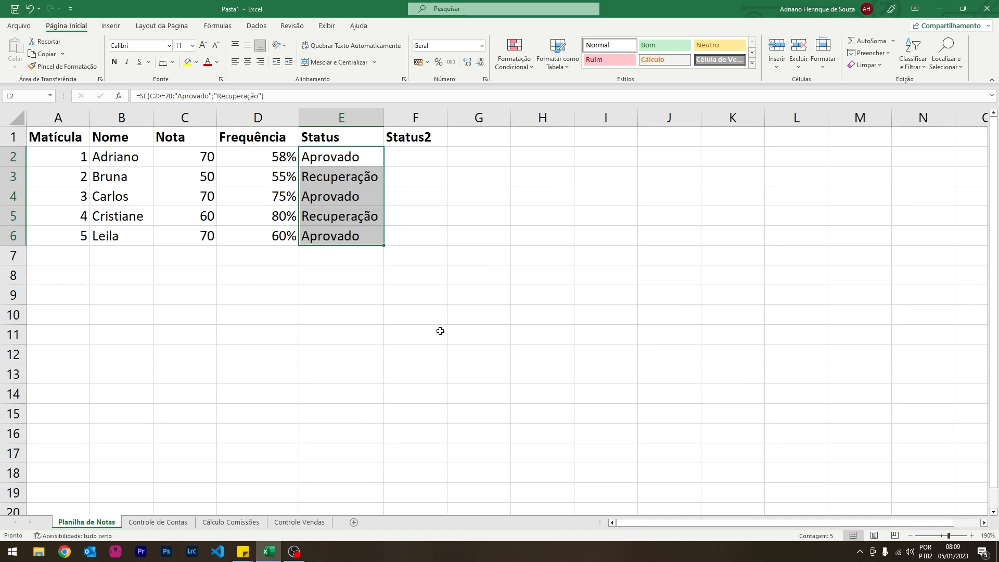
click(440, 331)
Rewrite the arguments of the E2 formula so that C2>=80 returns "Aprovado", leaving the false result open.
click(349, 160)
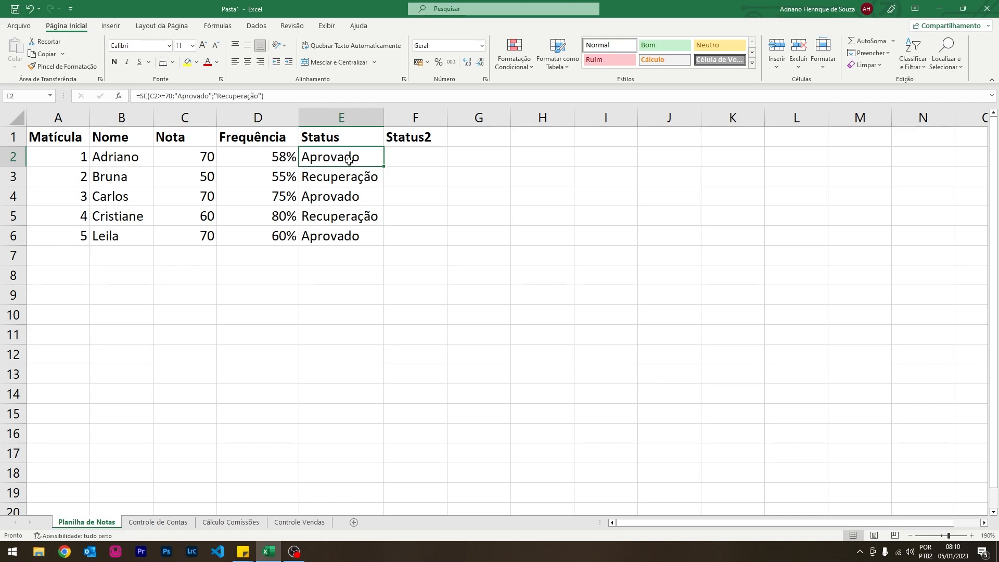
double_click(349, 160)
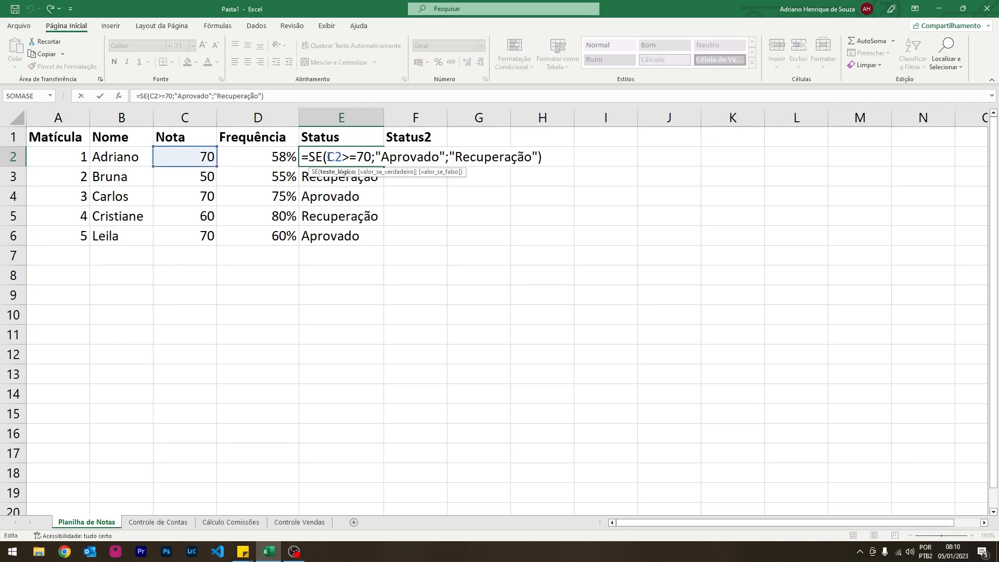
drag(327, 157, 591, 154)
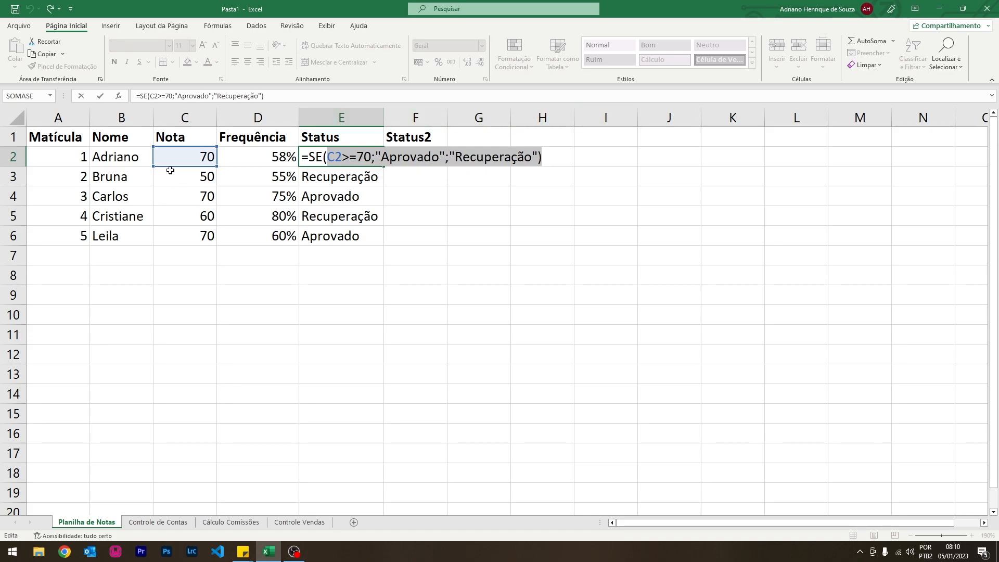
click(184, 157)
text(>)
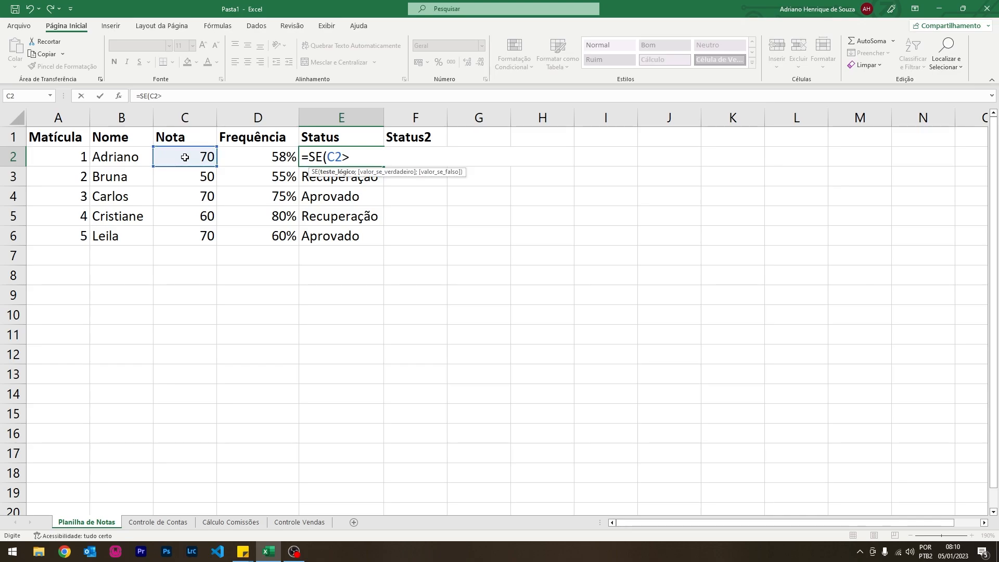
text(=80;"A)
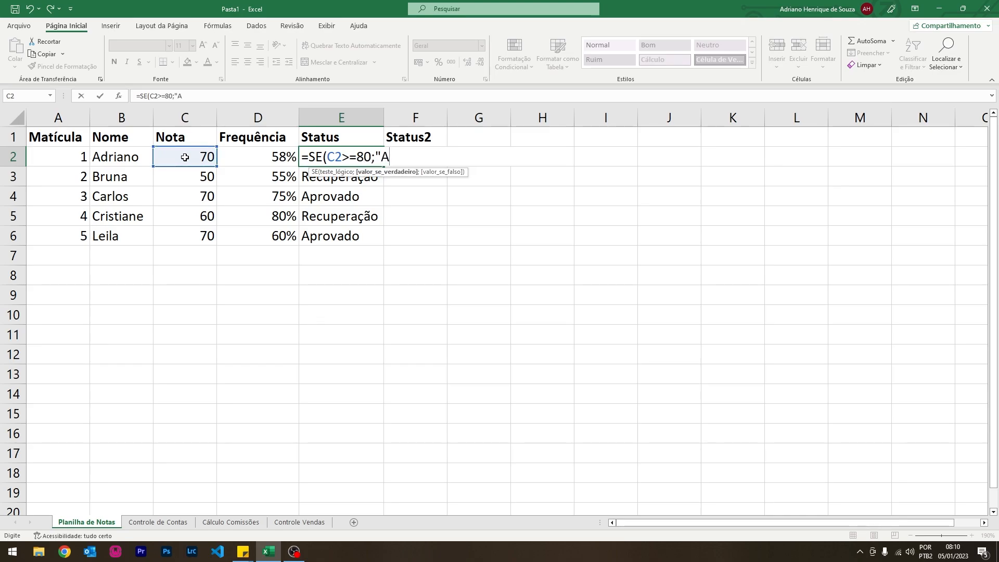
text(provado";)
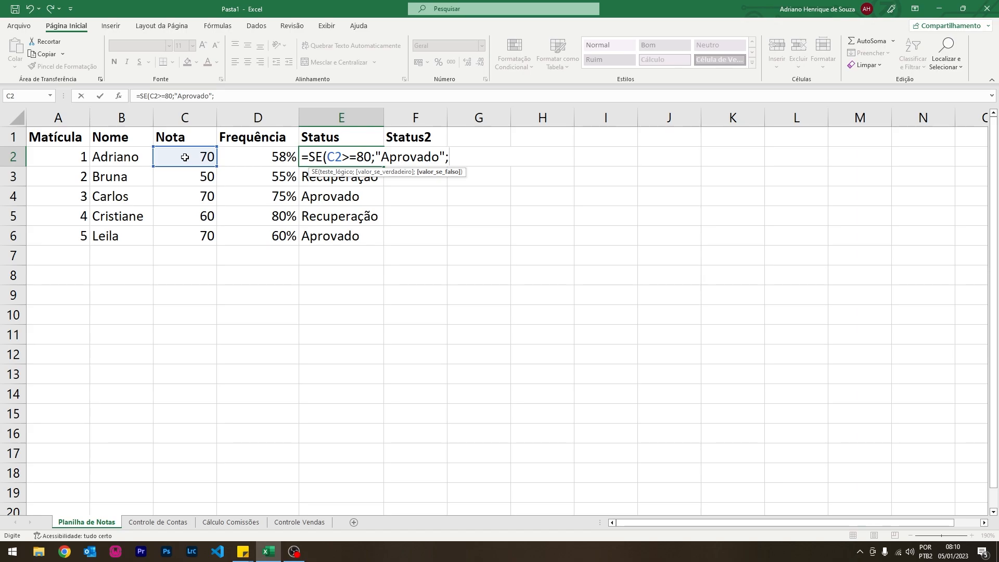
Nest a second SE as the false result in E2, returning "Recuperação" when C2>=50.
text(se()
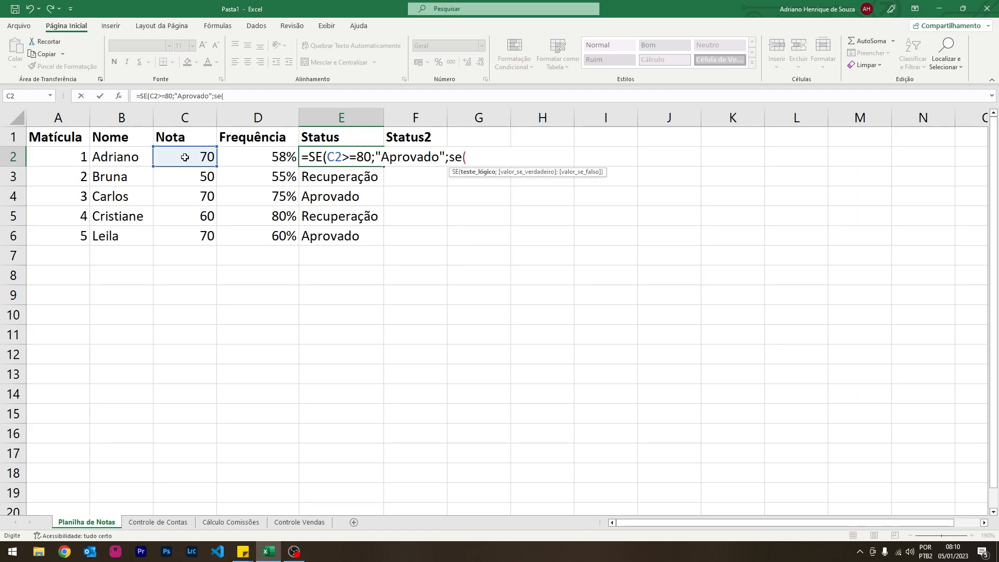
click(186, 157)
text(>=)
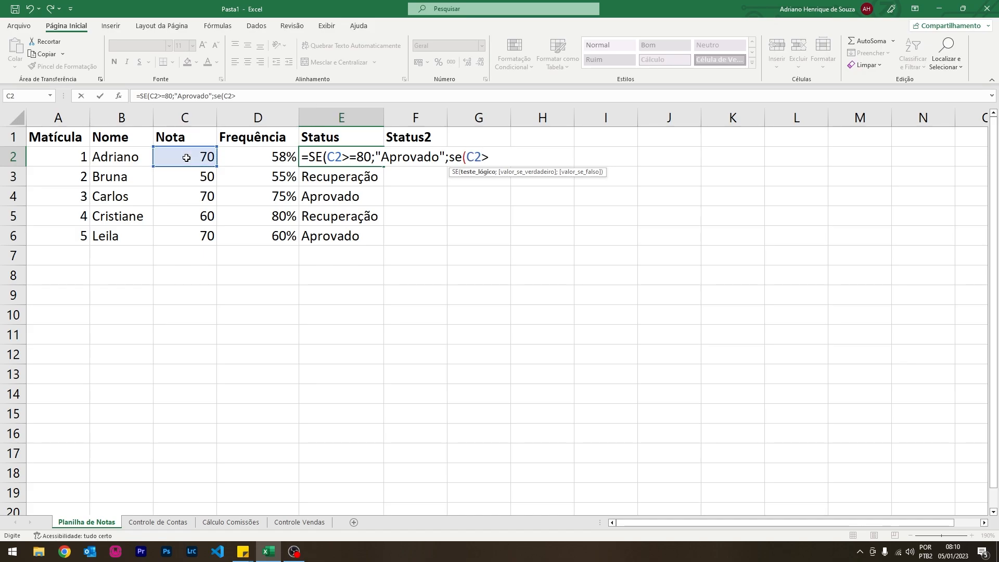
text(5)
key(BackSpace)
text(50;)
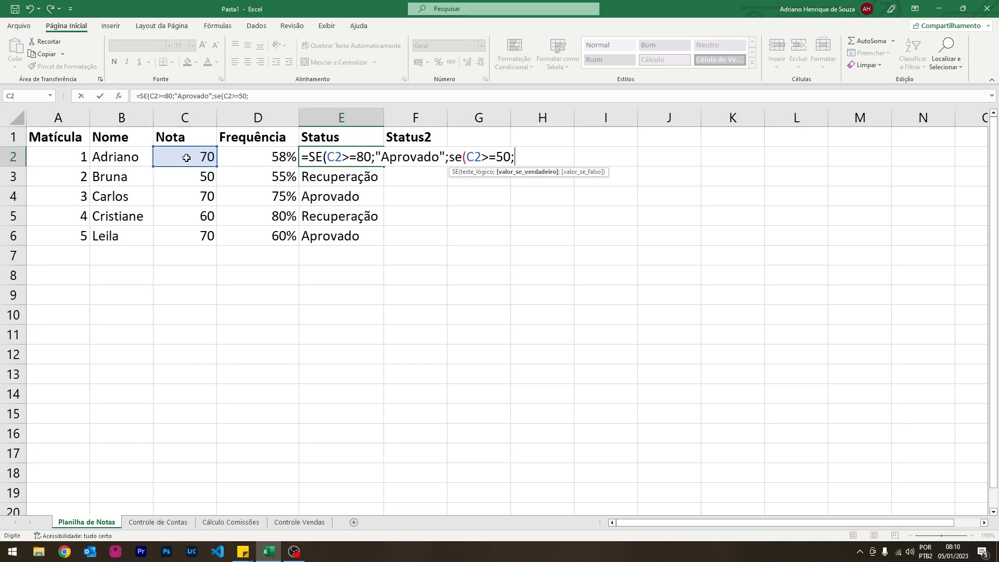
text("Recupera)
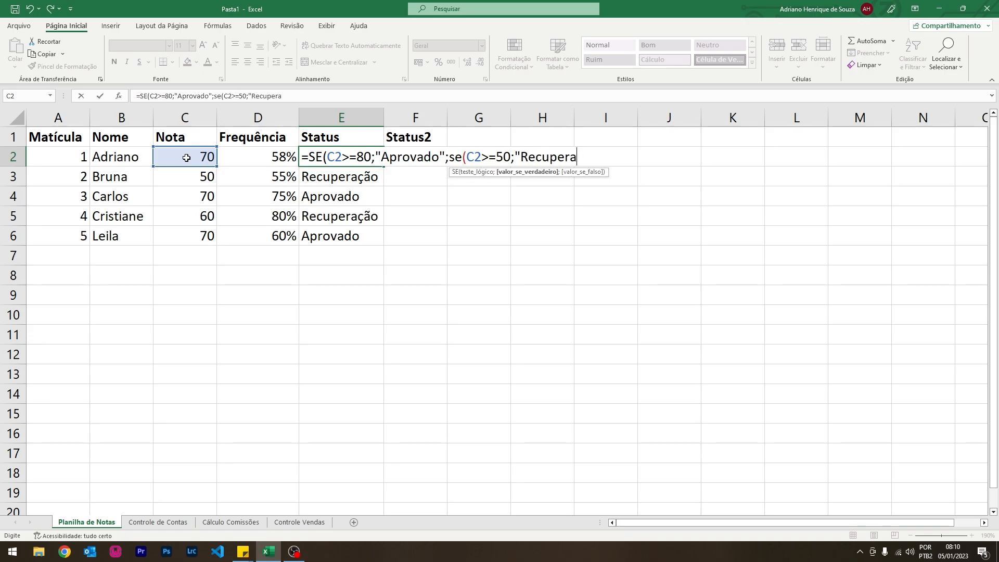
text(ção";)
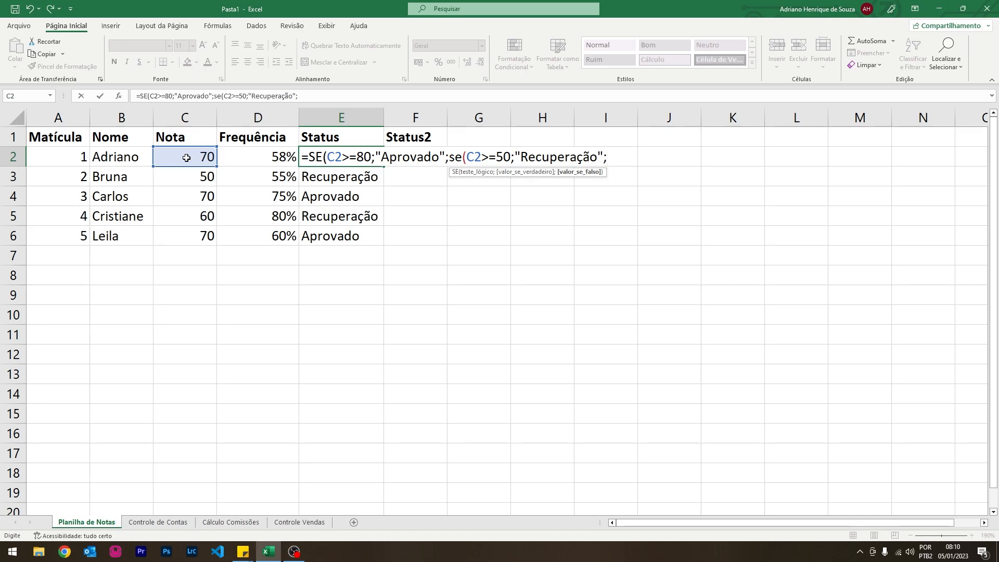
Complete the nested E2 formula with "Reprovado" as the final result and copy it down through E6.
text("Reprovado")
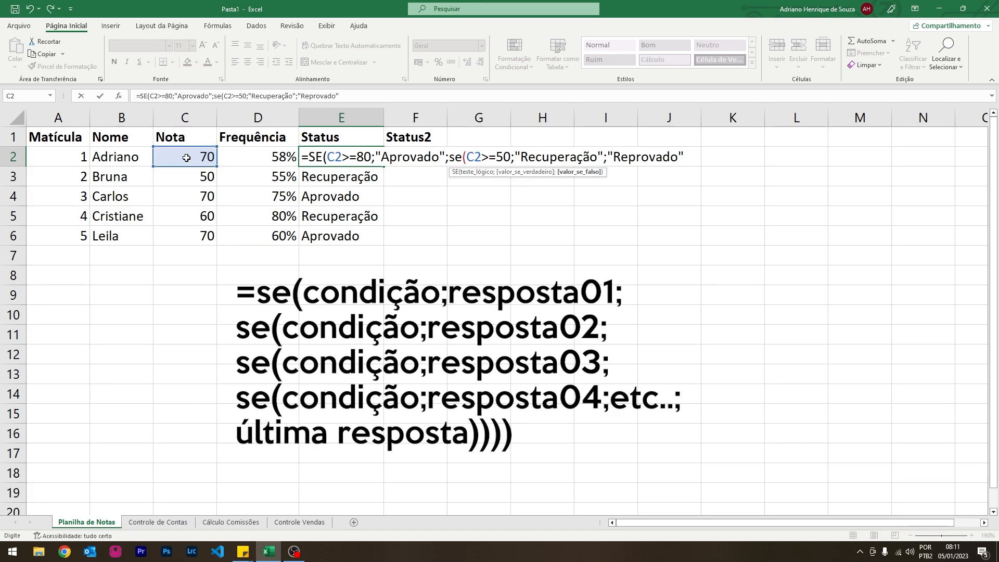
drag(375, 157, 447, 154)
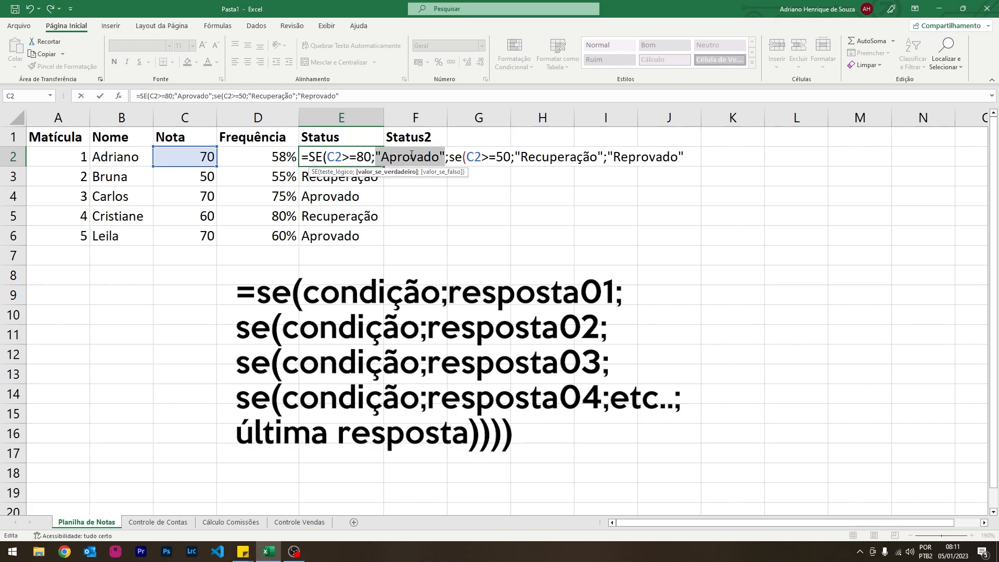
click(687, 155)
text()))
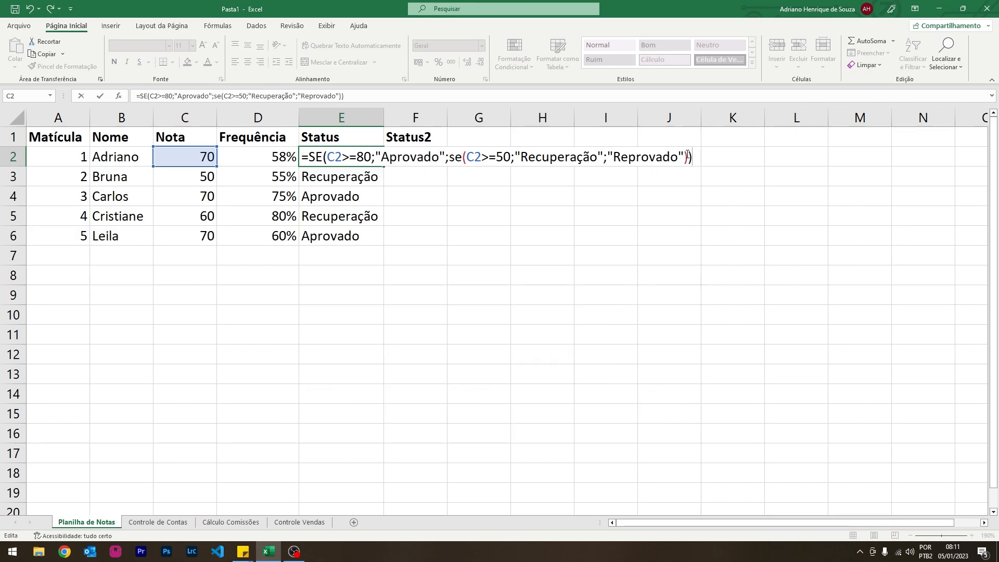
key(Return)
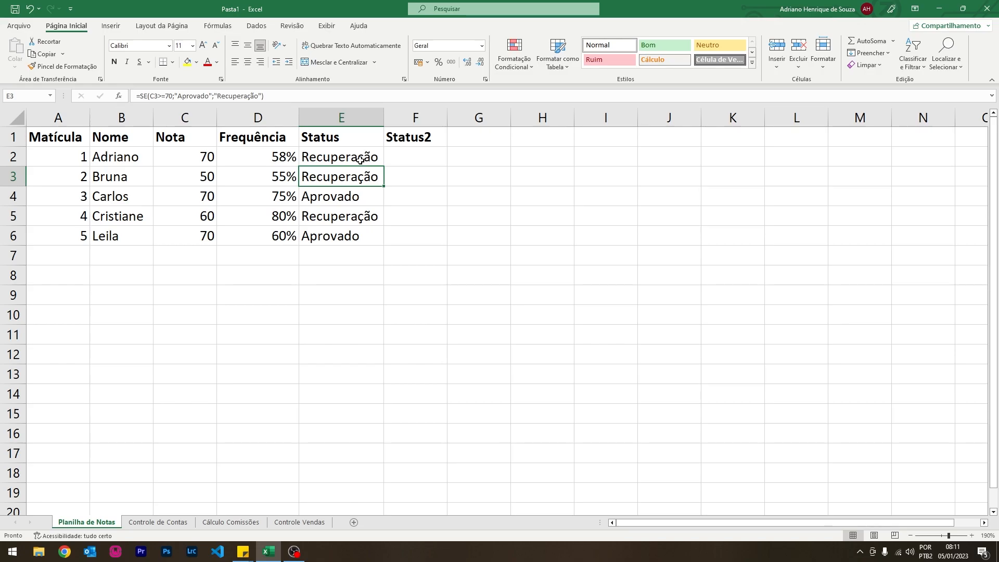
click(364, 159)
drag(383, 166, 385, 241)
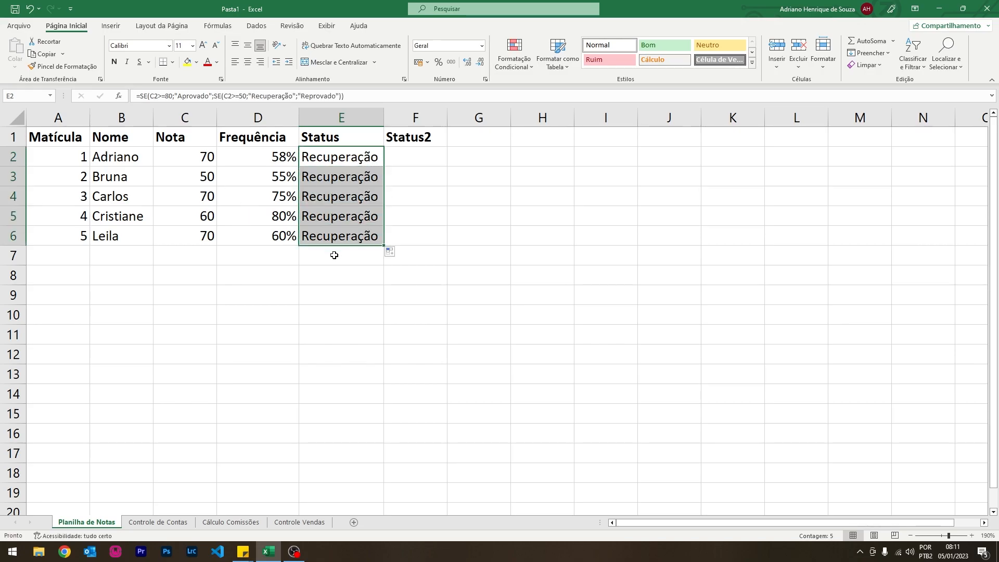
Change the Nota values in C2 through C6 to 80, 30, 60, 85 and 90.
click(206, 154)
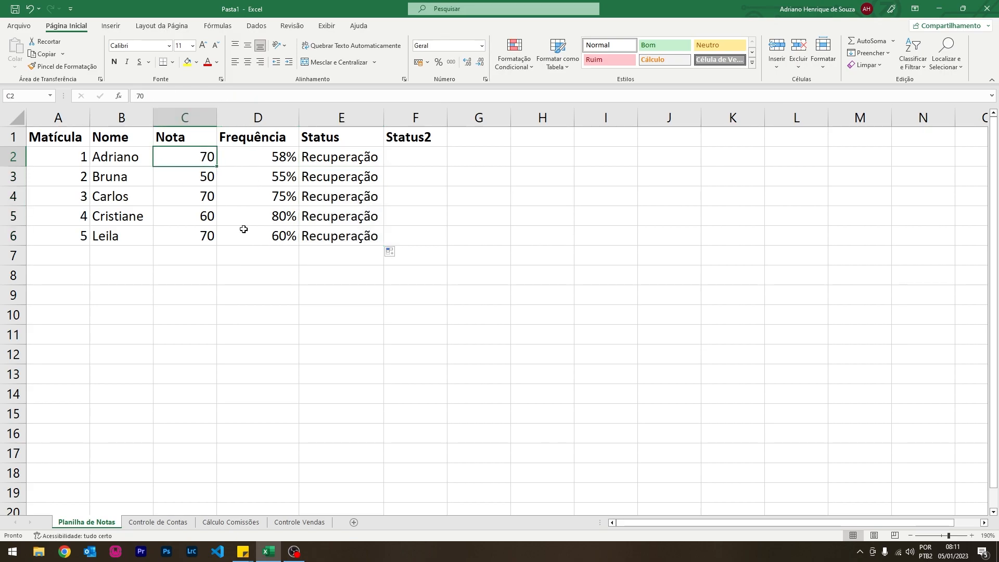
text(80)
key(Return)
text(30)
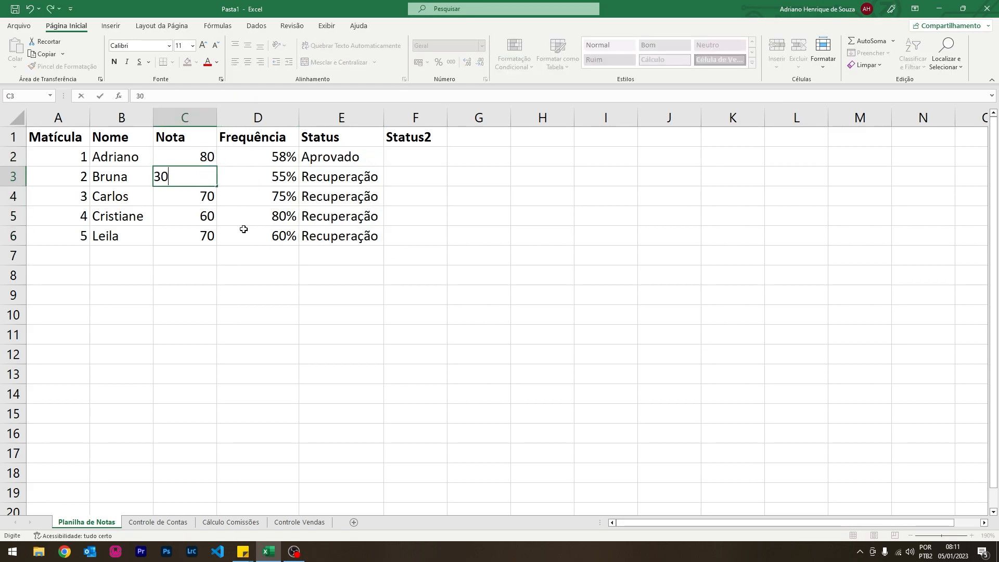
key(Return)
text(60)
key(Return)
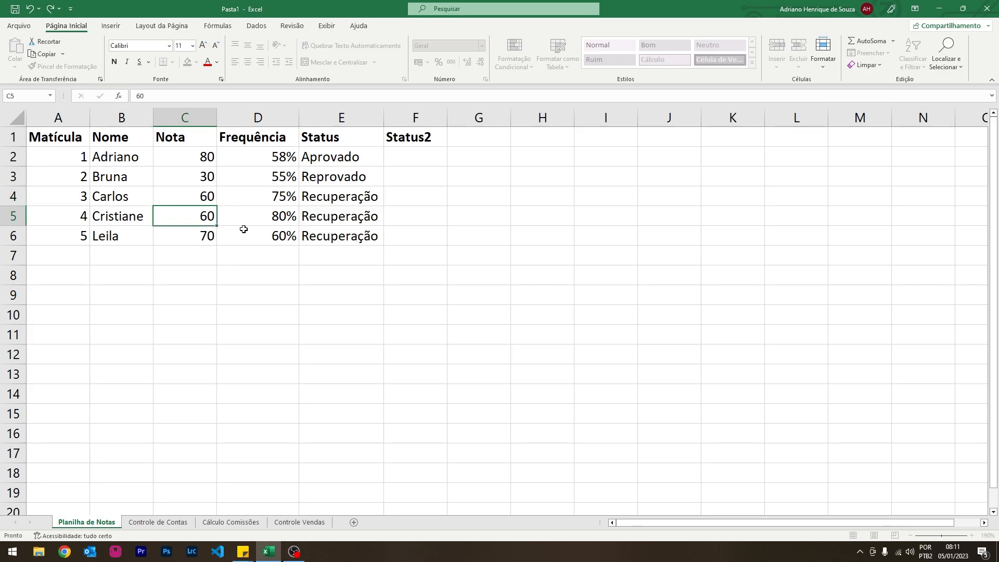
text(85)
key(Return)
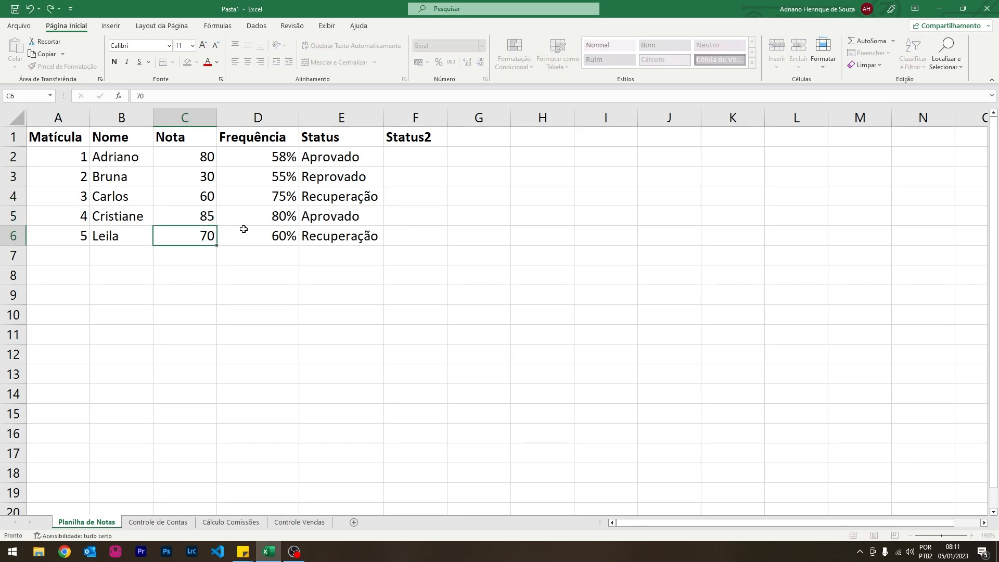
text(90)
key(Return)
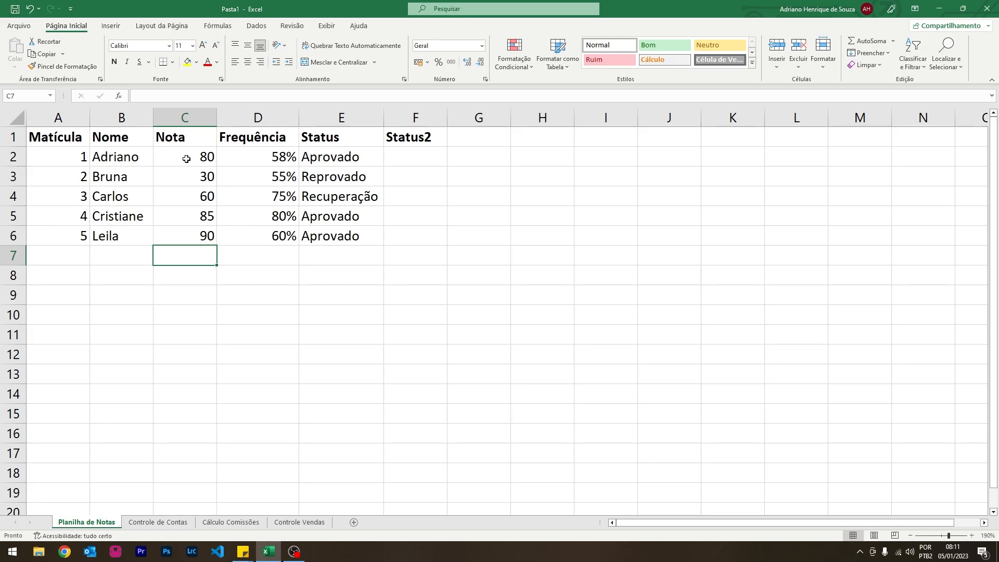
click(344, 157)
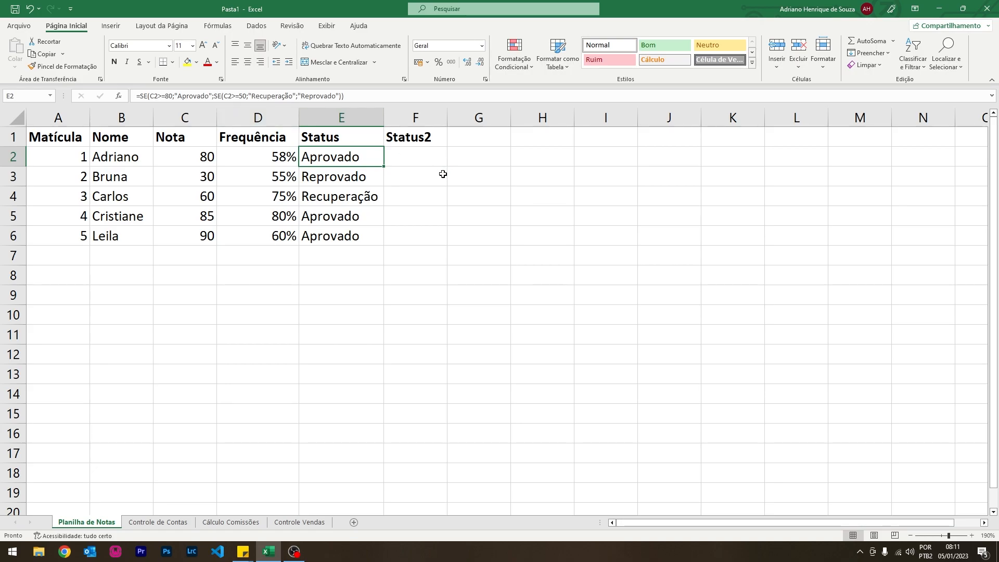
click(290, 25)
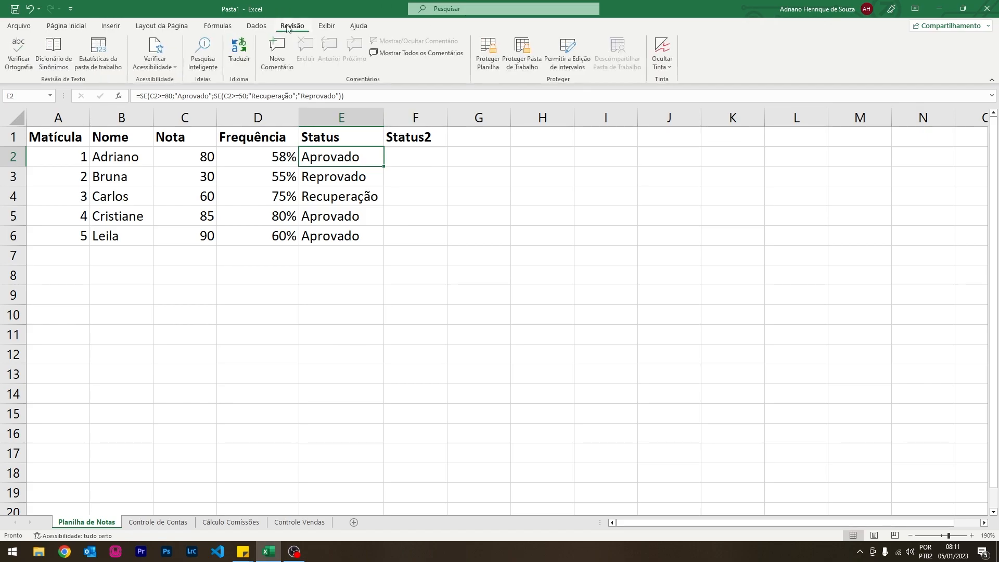
Add a comment to cell E2 and replace its default author heading with the commenter's first name.
click(277, 58)
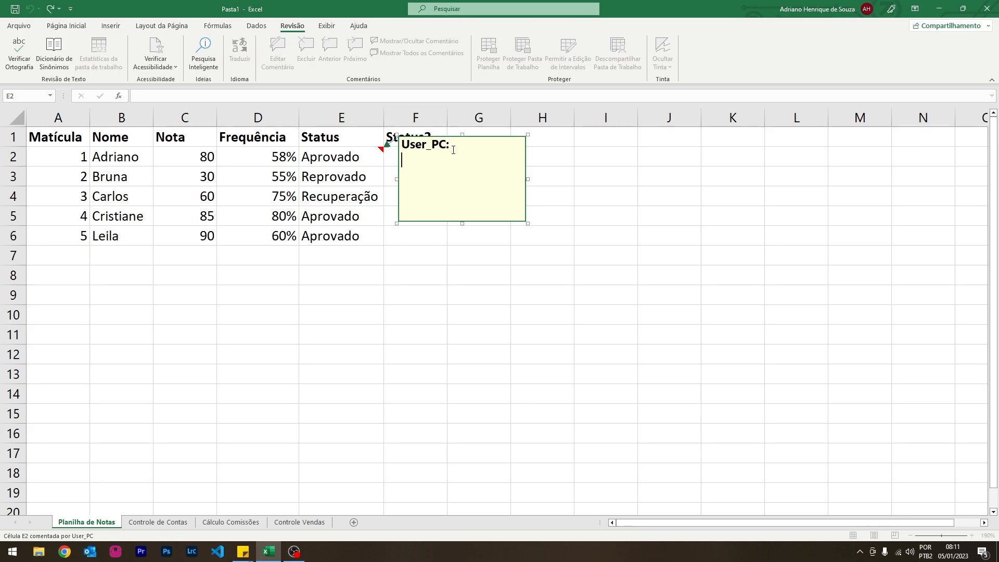
drag(450, 147, 384, 145)
text(Adriano/;)
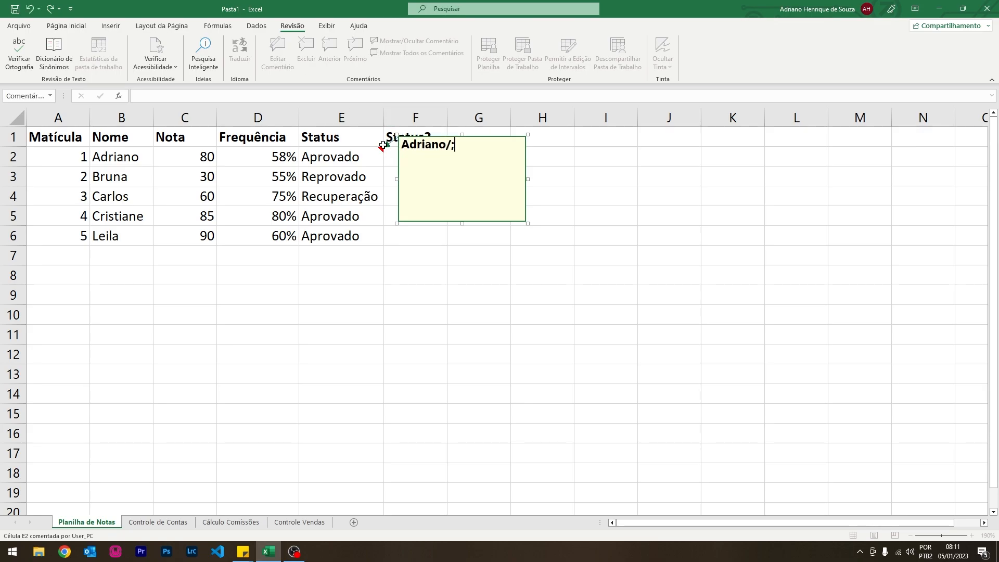
Add the line "Notas Acima de 80 = Aprovado" under the comment heading and remove its bold formatting.
key(Return)
text(Notas Acma de)
key(BackSpace)
key(BackSpace)
key(BackSpace)
key(BackSpace)
key(BackSpace)
key(BackSpace)
text(cima de 80)
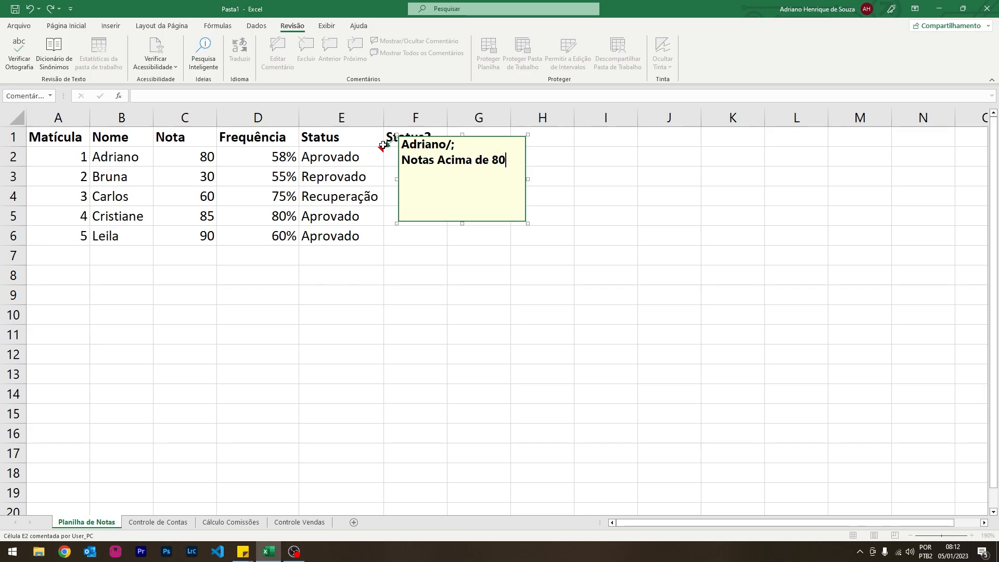
text( = Aprovdo)
key(Left)
key(Left)
text(a)
drag(462, 180, 379, 163)
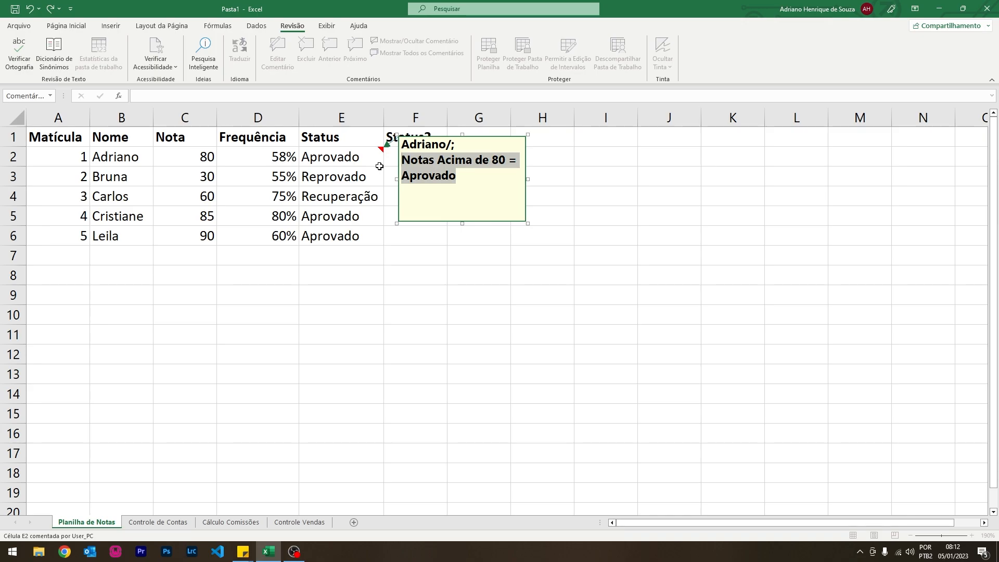
key(ctrl+n)
click(465, 179)
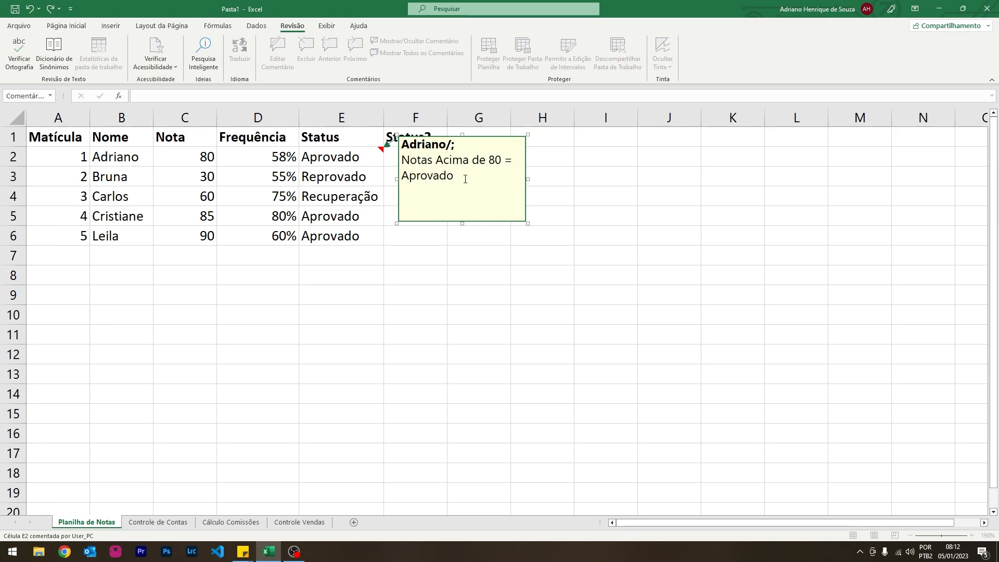
Add "Acima de 60 - recuperação" and "Abaixo de 60 - reprovado" to the E2 comment and widen its box so each rule fits one line.
text(Acima de 60 - recuperação)
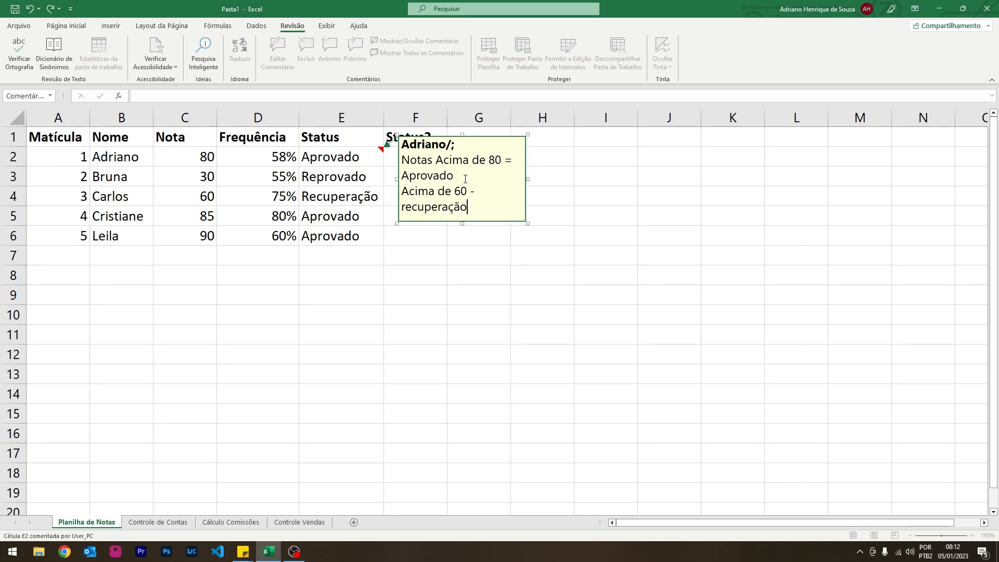
key(Return)
text(Ab)
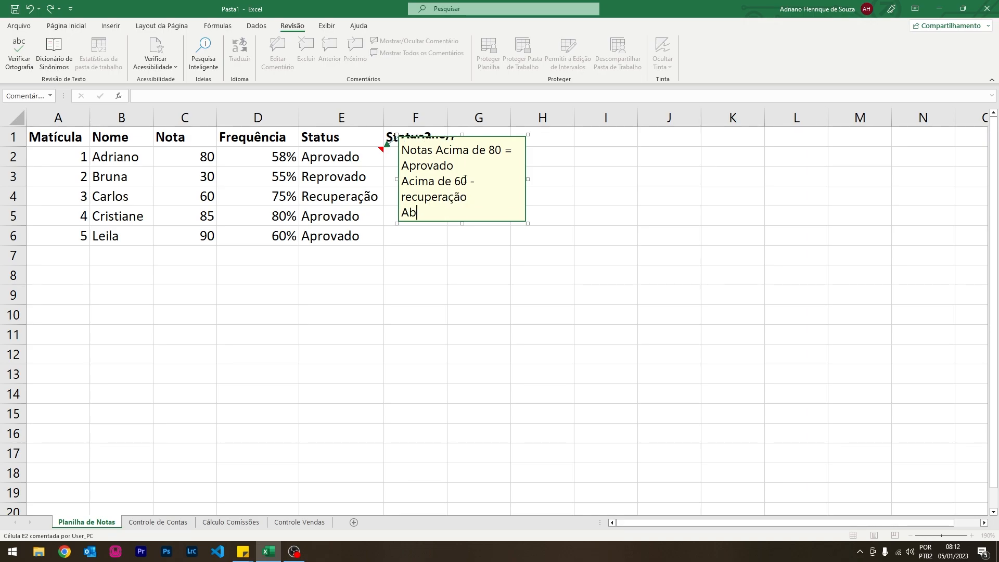
text(aixo de 60 - reprovado)
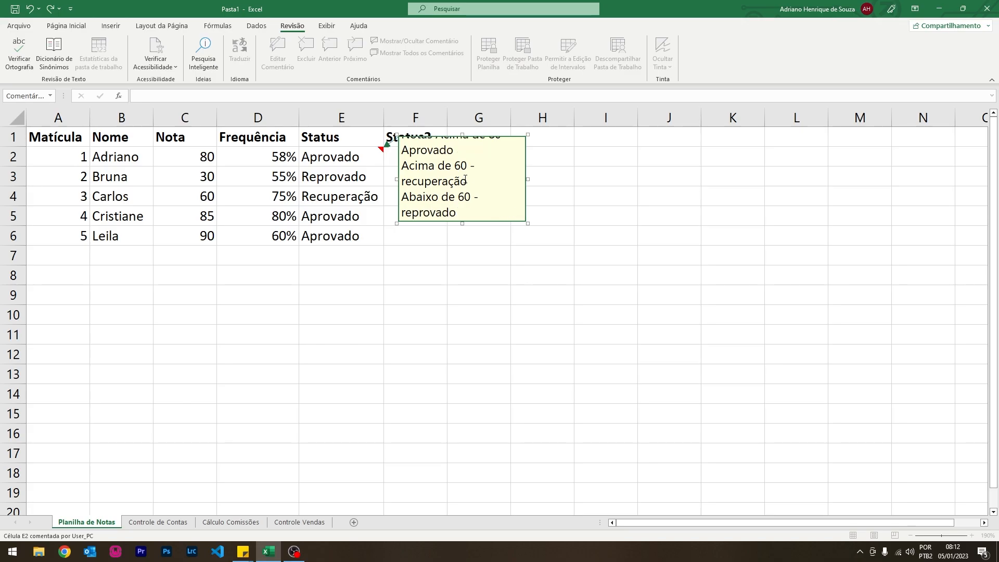
drag(527, 224, 583, 220)
click(535, 281)
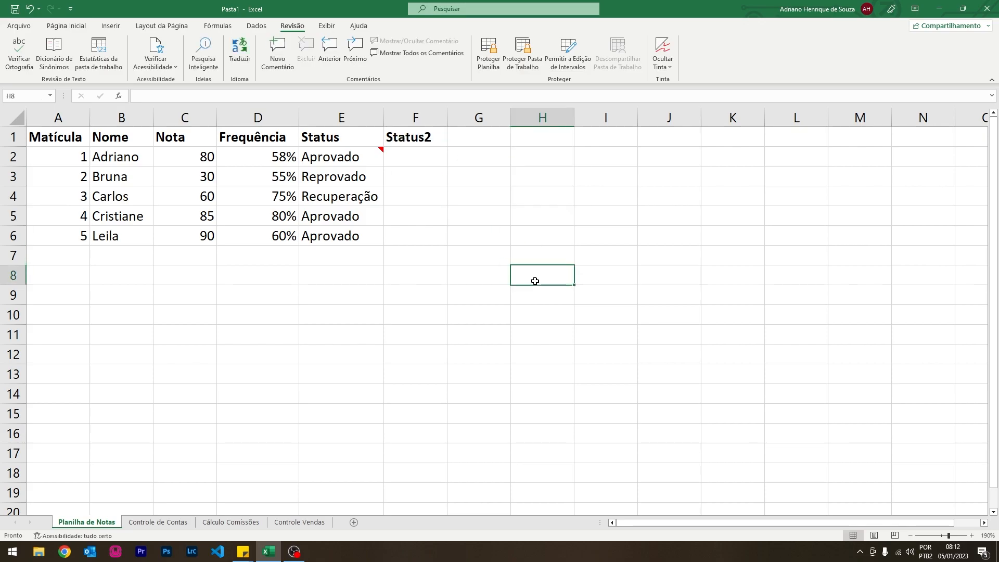
Edit the E2 comment so that its heading ends with a colon instead of "/;".
mouse_move(379, 149)
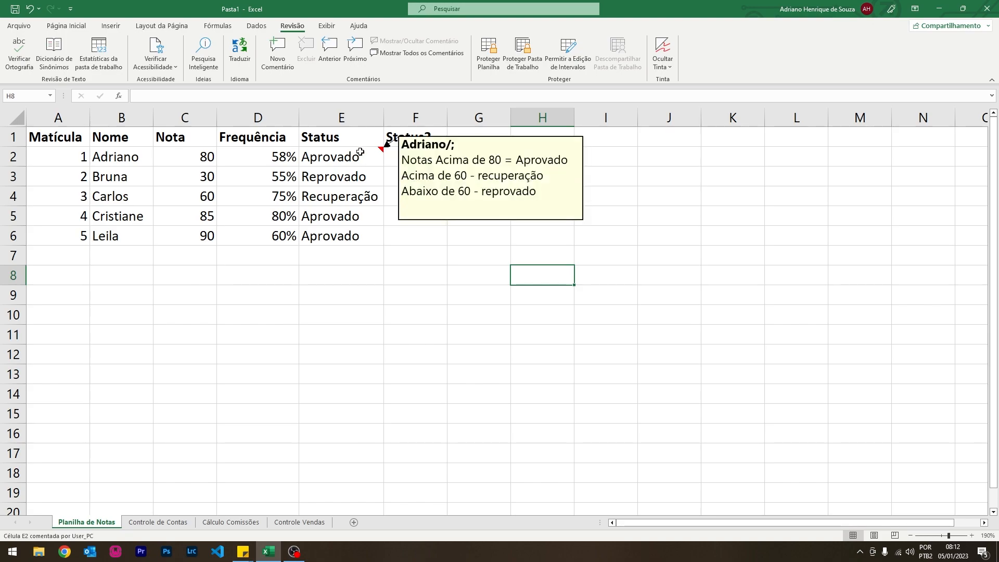
click(360, 152)
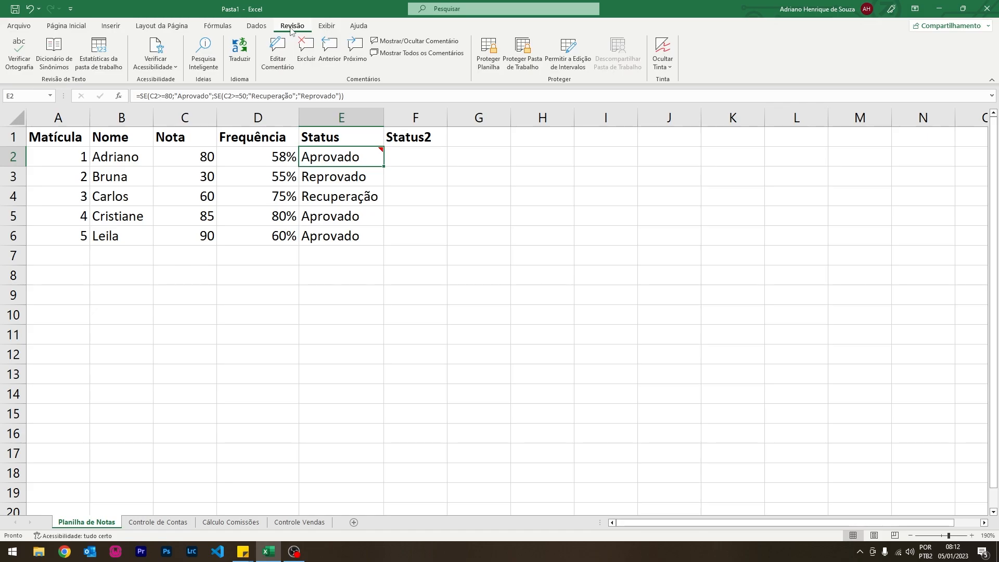
click(280, 52)
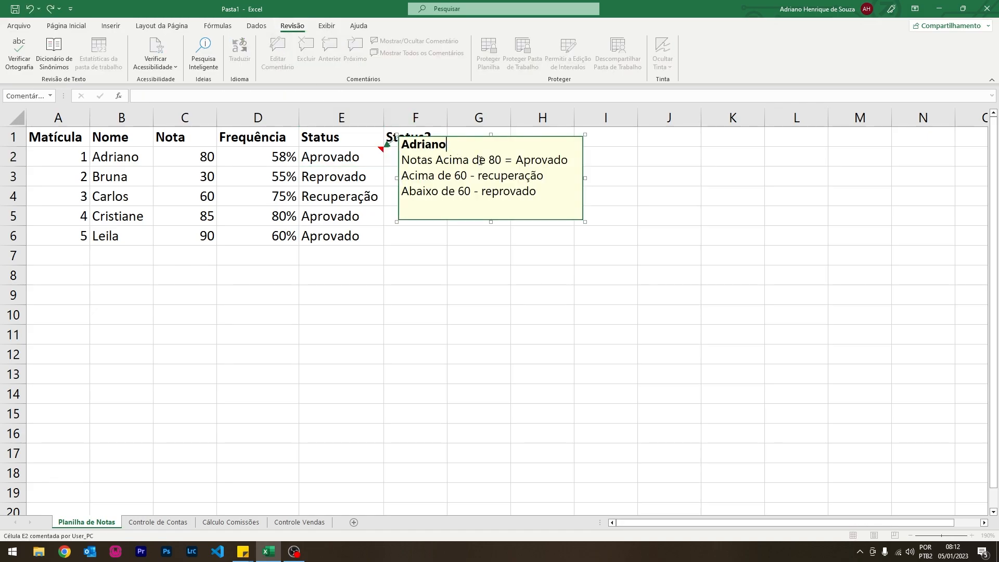
text(:)
click(515, 329)
right_click(376, 158)
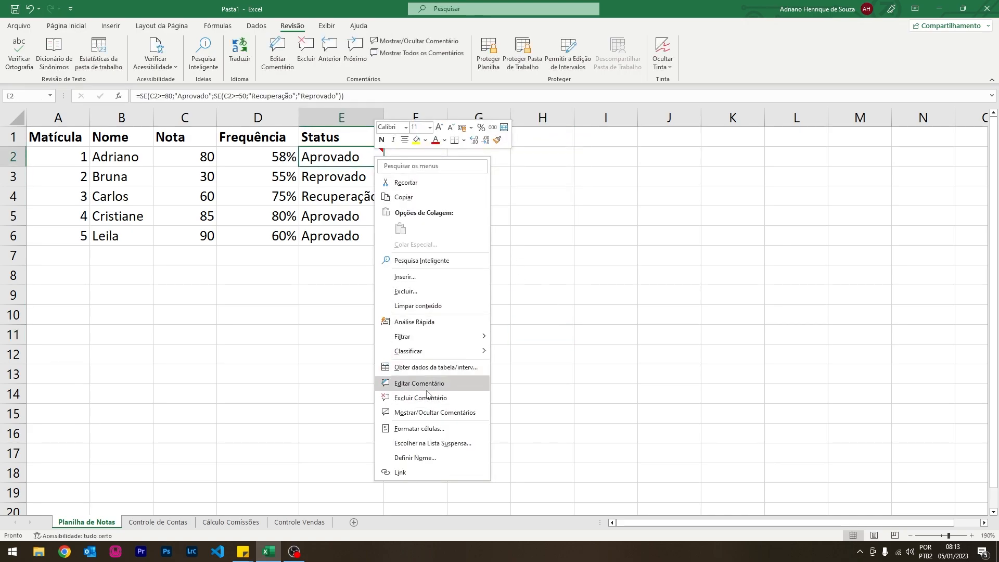
click(339, 385)
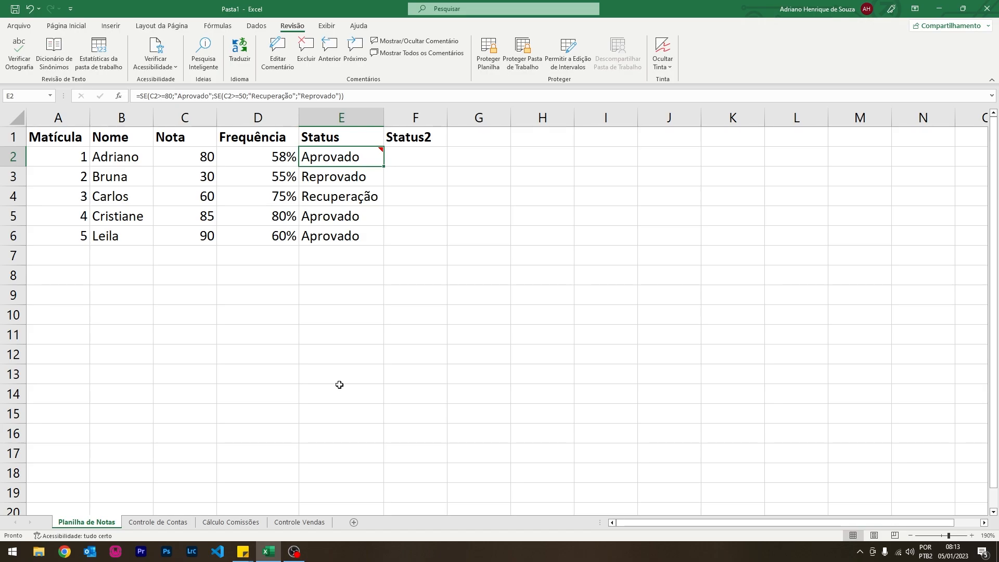
Start an SE formula in F2 with an E test requiring C2>=70 and D2>=75%.
click(426, 151)
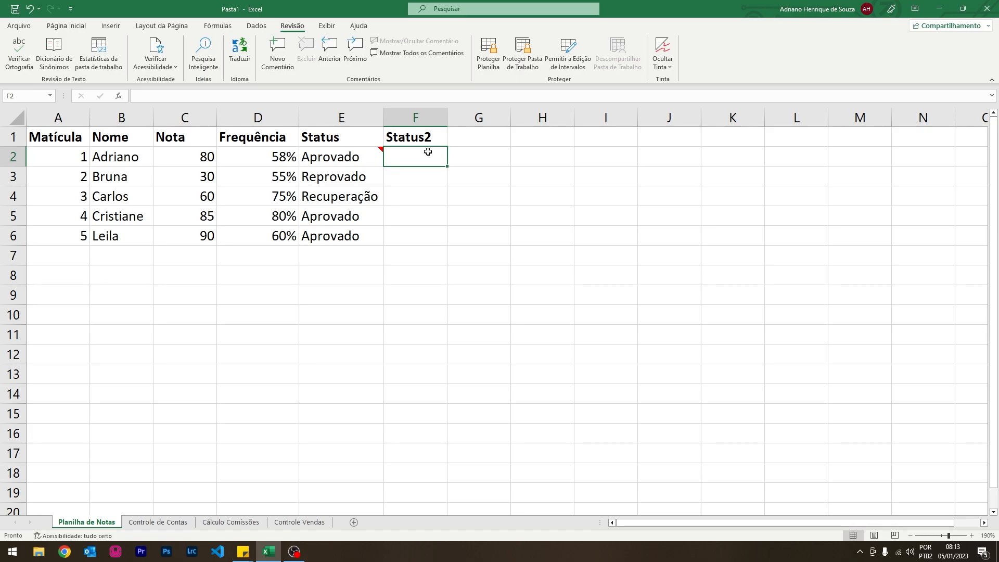
text(=s)
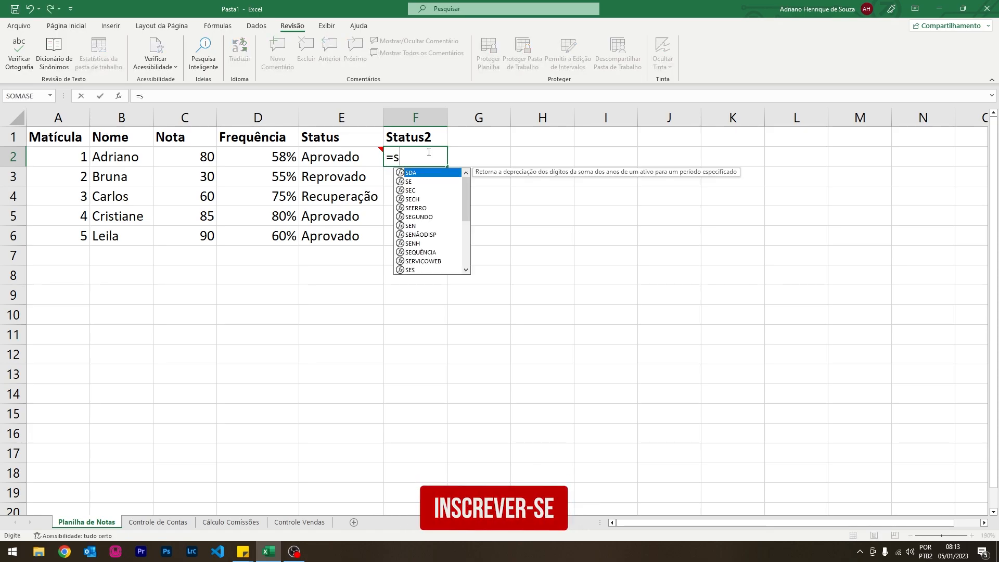
text(e()
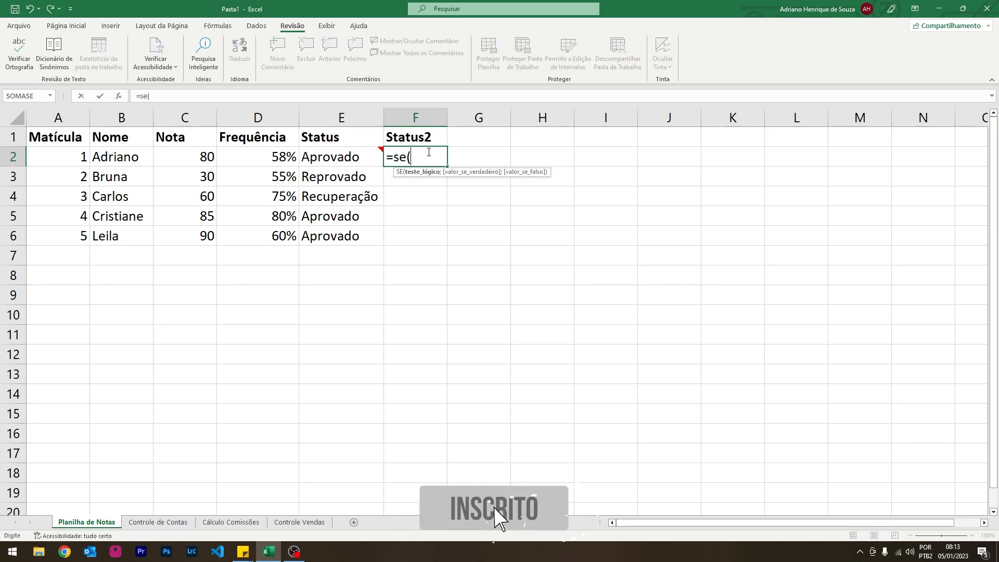
text(e)
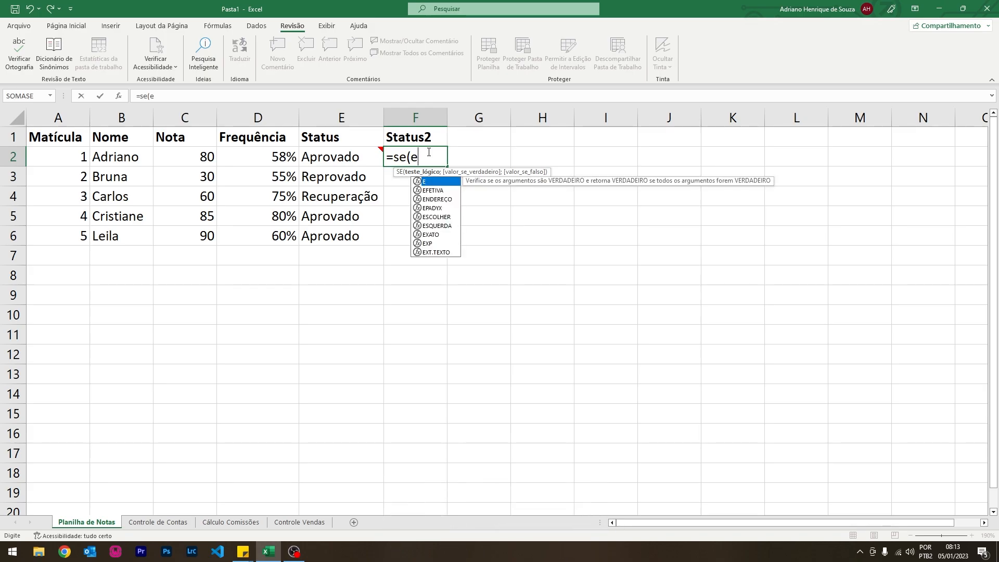
text(()
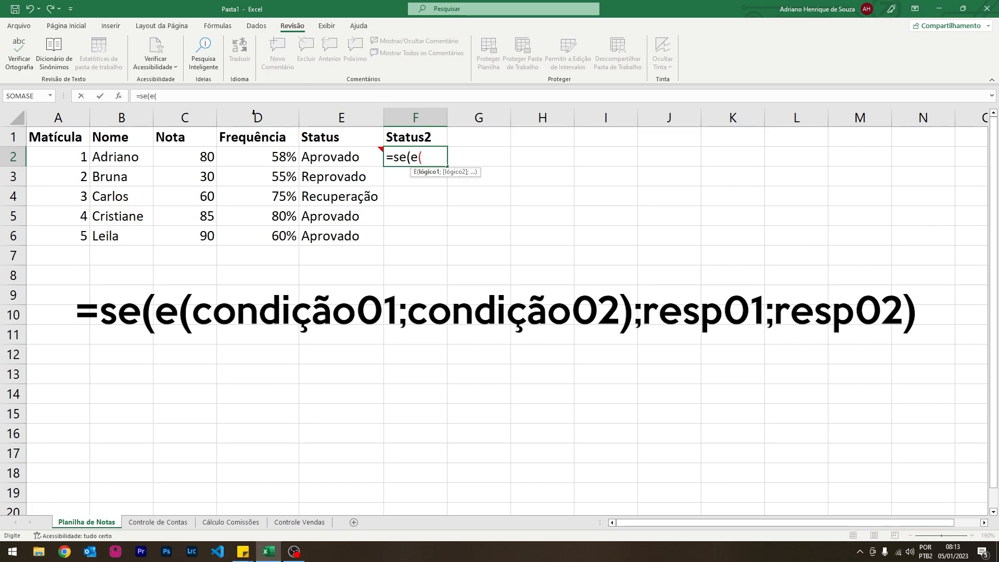
click(183, 158)
text(>=70)
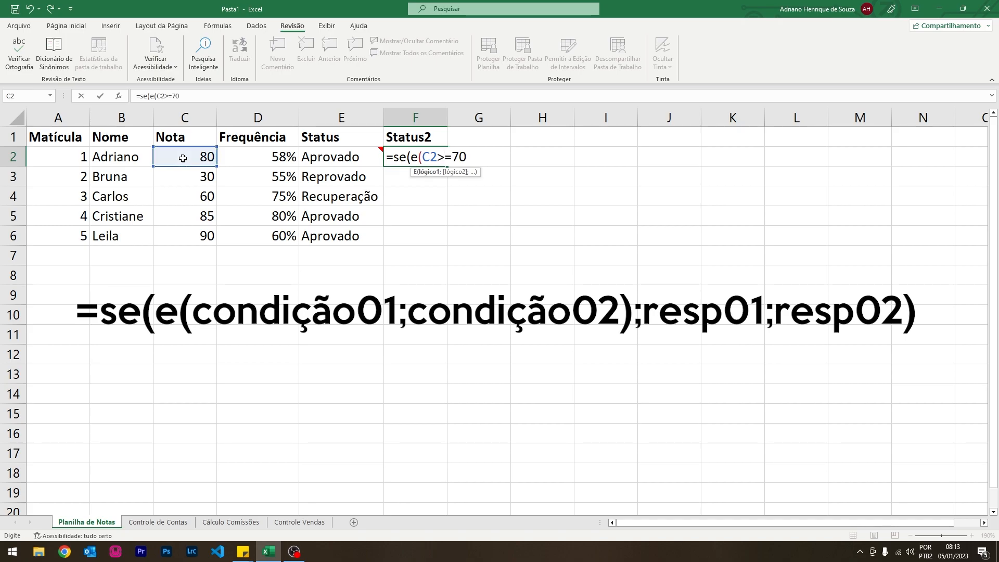
text(;)
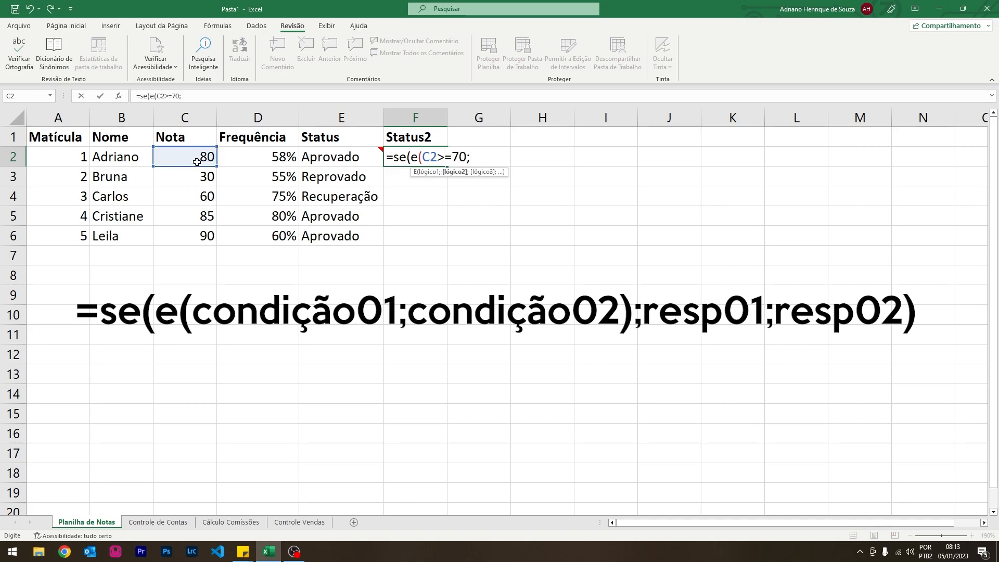
click(251, 161)
text(>=75)
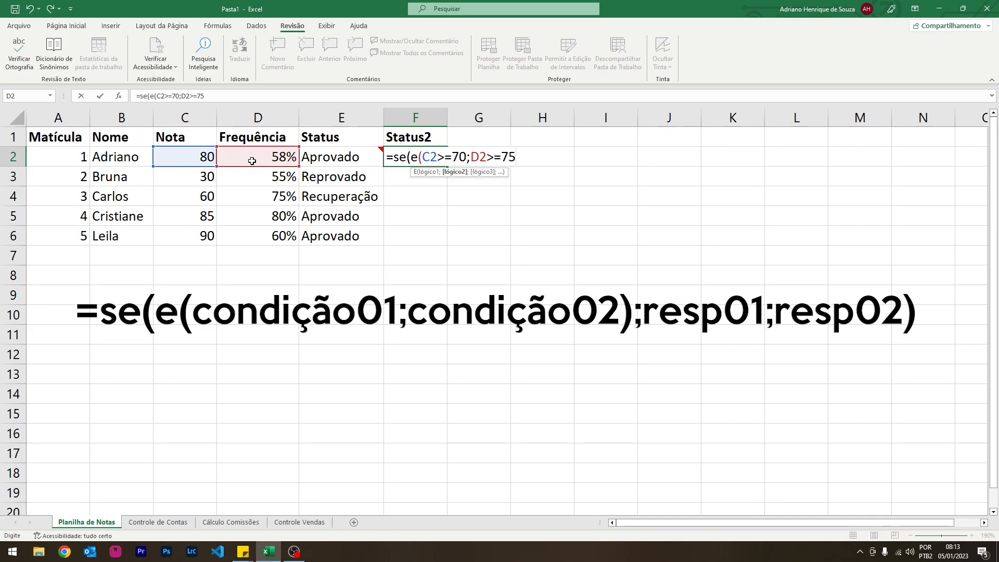
text(%);)
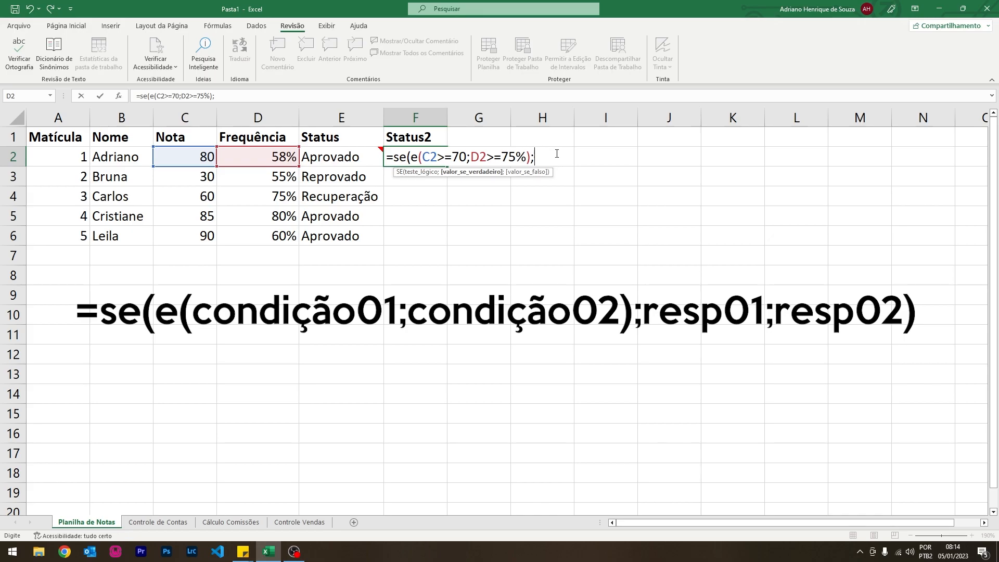
Complete the F2 formula with "Aprovado" as the true result and "Recuperação" as the false result.
text("Aprovado";"R)
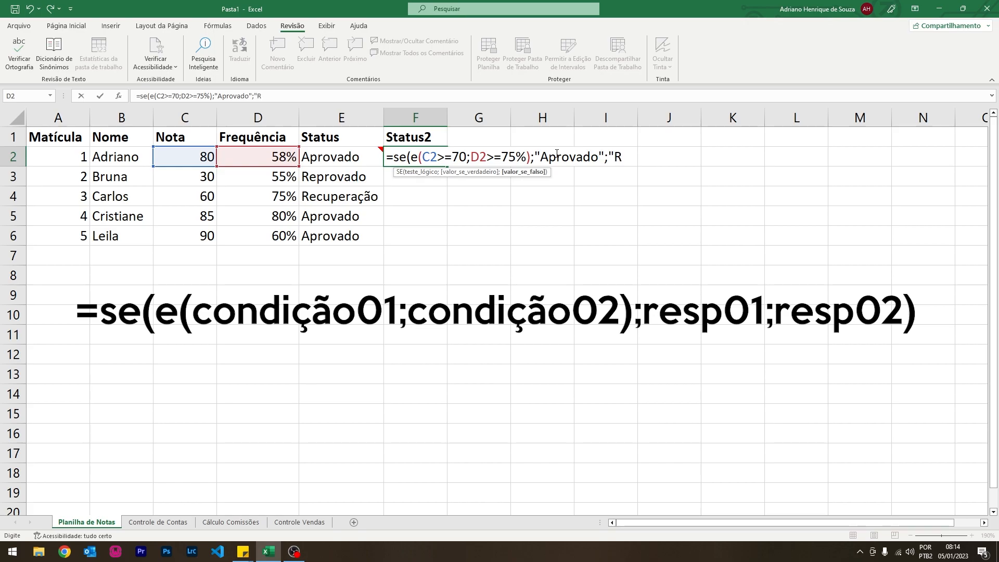
text(ecuperação")
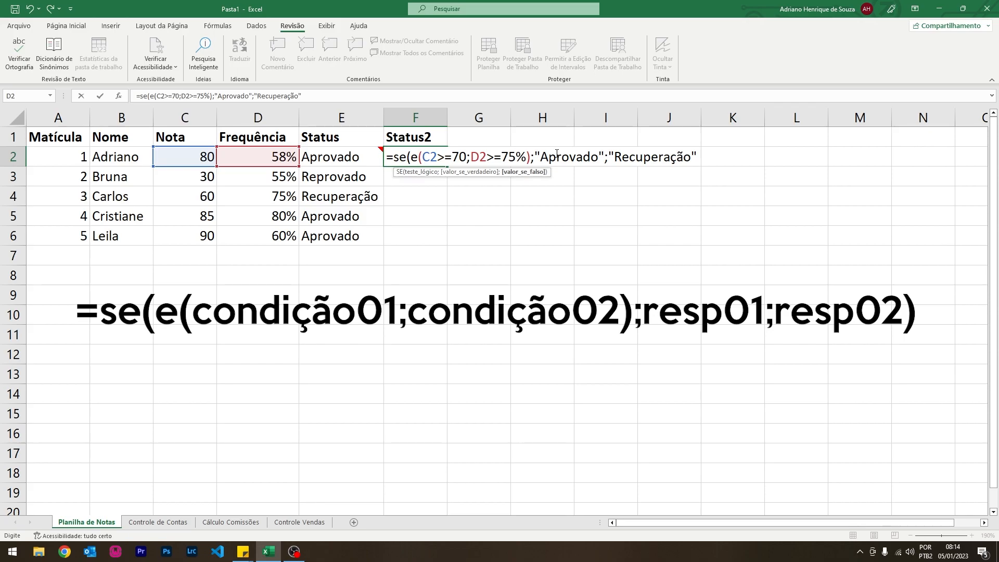
text())
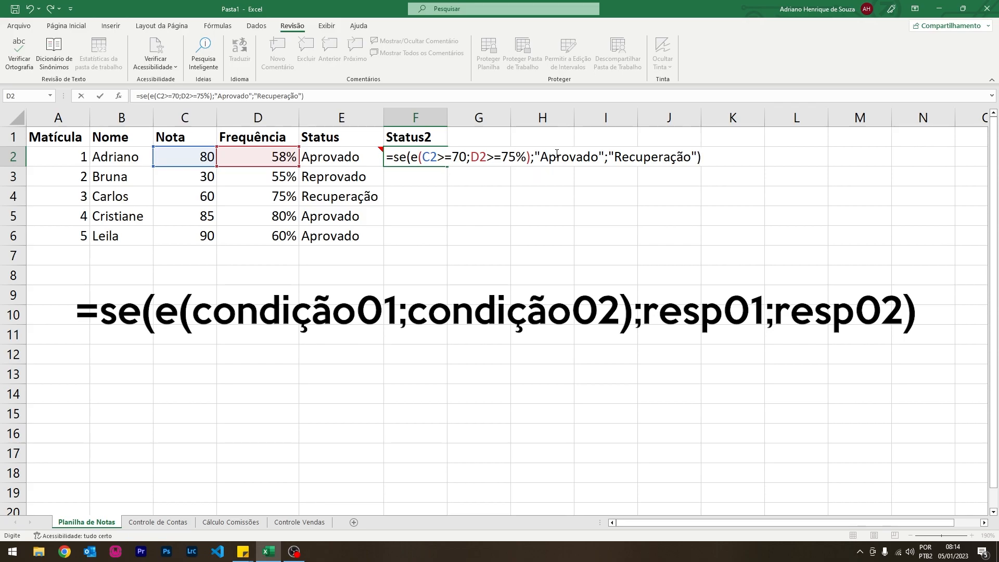
key(Return)
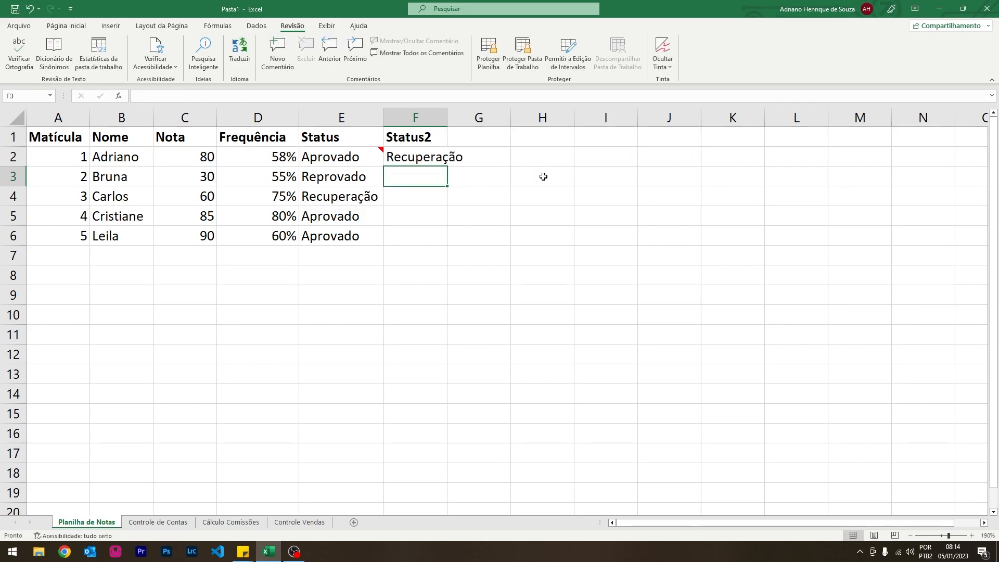
Copy the F2 formula down through F6 and widen column F to fit the results.
click(437, 158)
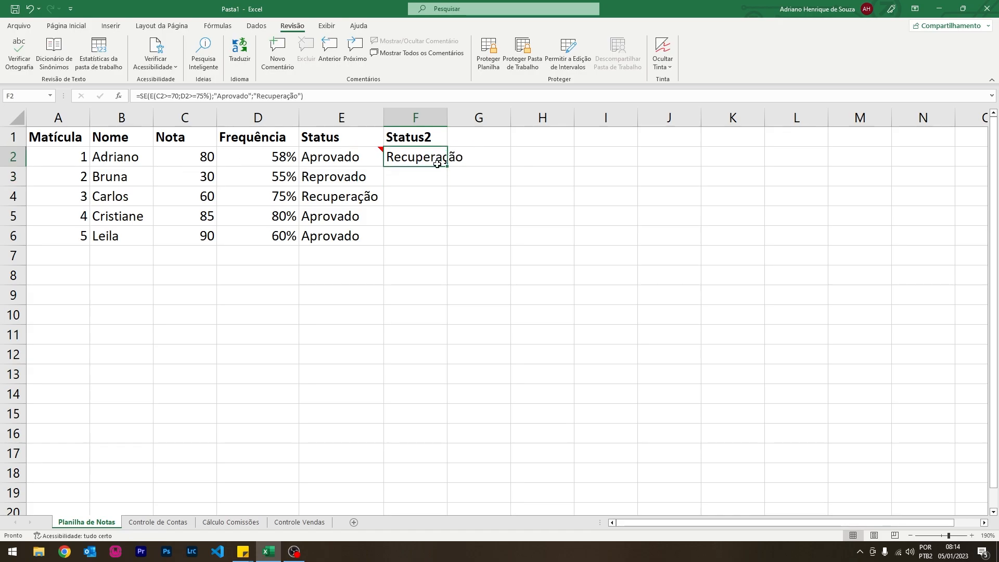
drag(448, 167, 444, 242)
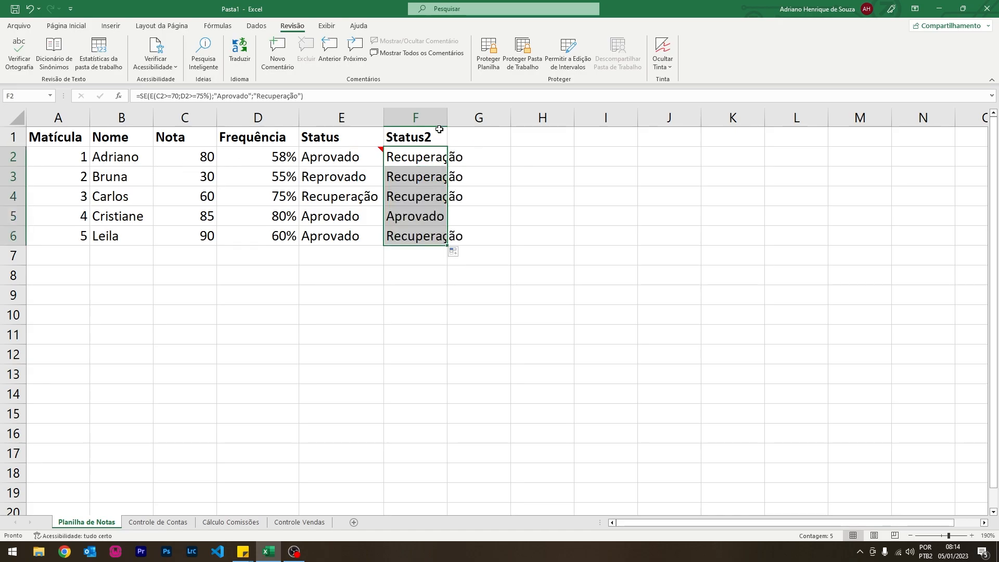
drag(447, 110, 485, 110)
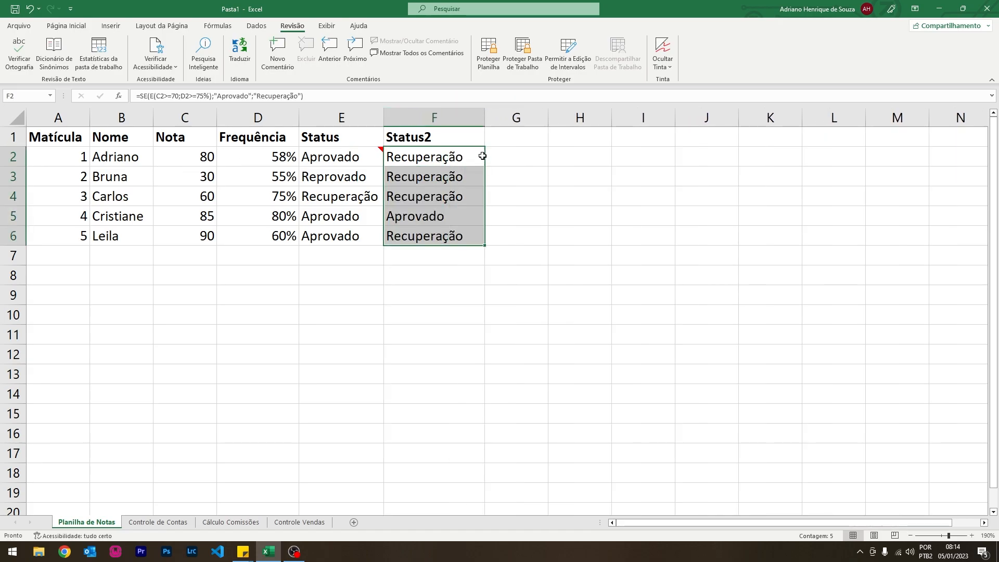
Examine the F5 formula and check its conditions against the Nota and Frequência in row 5.
click(416, 218)
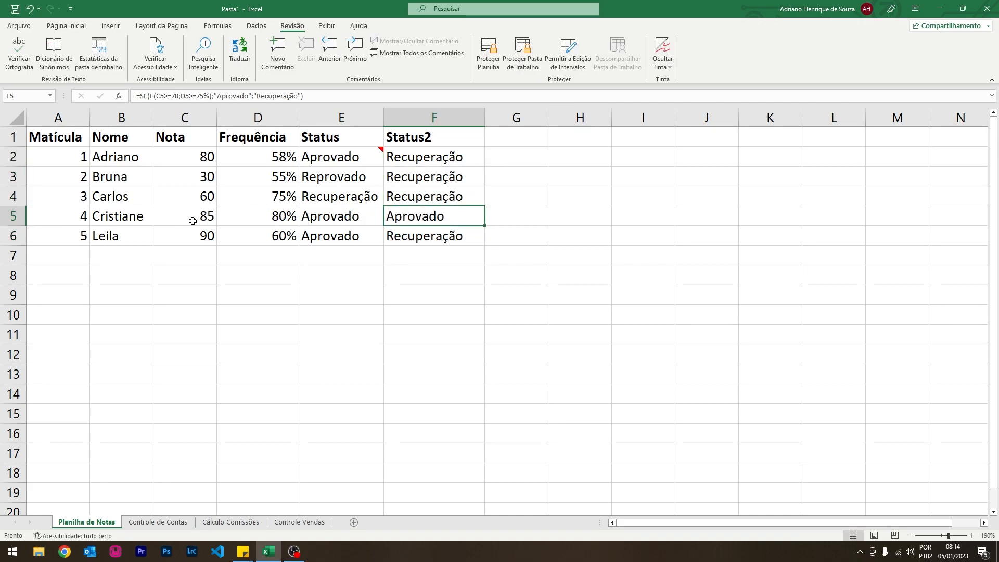
click(260, 215)
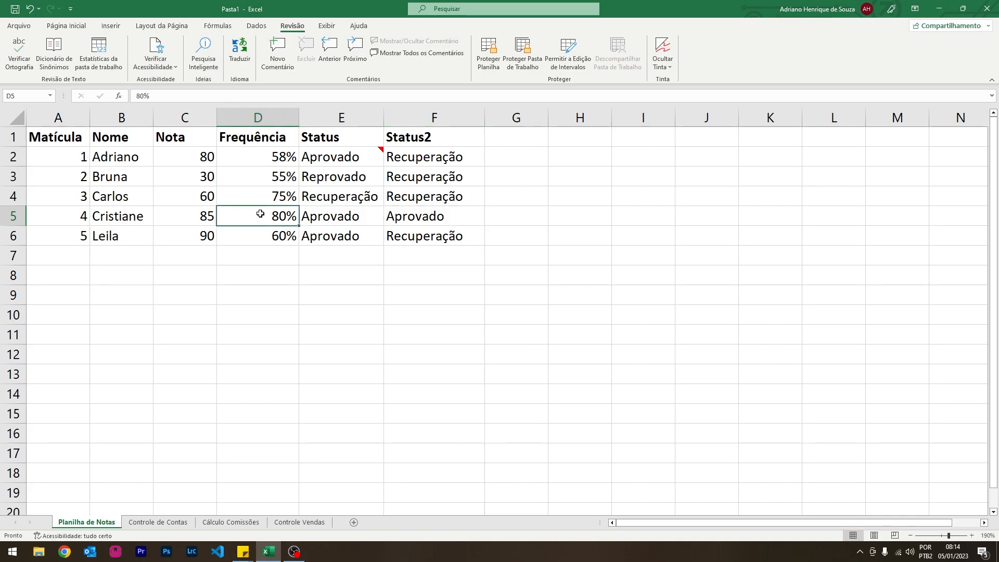
double_click(414, 216)
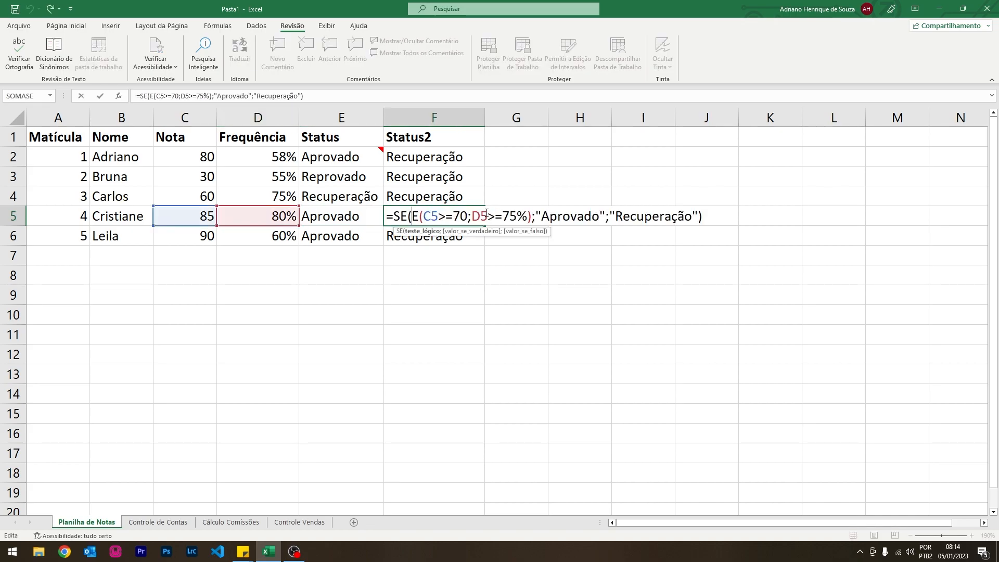
key(Return)
Enter the header "Satus2" in cell G1.
click(524, 133)
text(Satus)
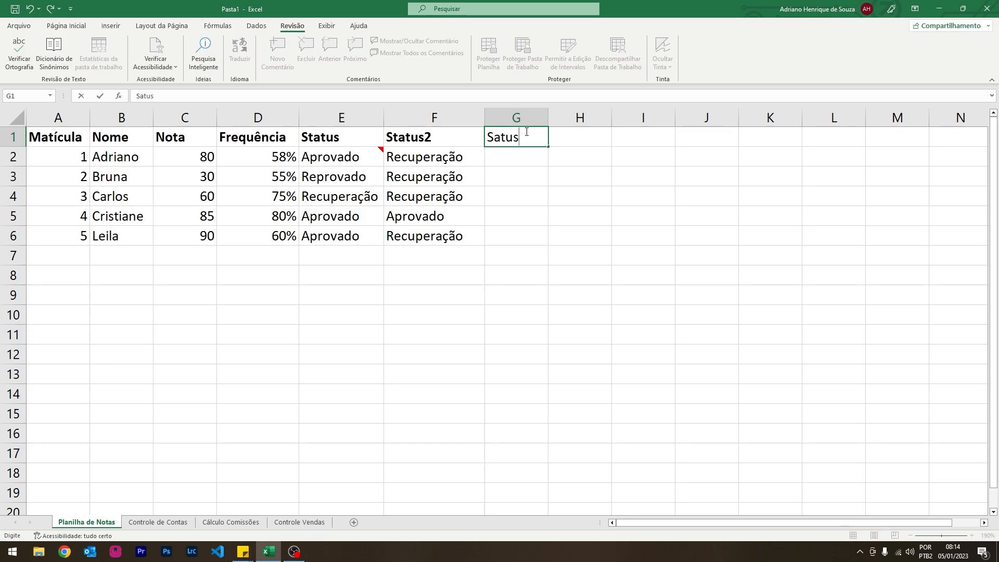
text(2)
key(Return)
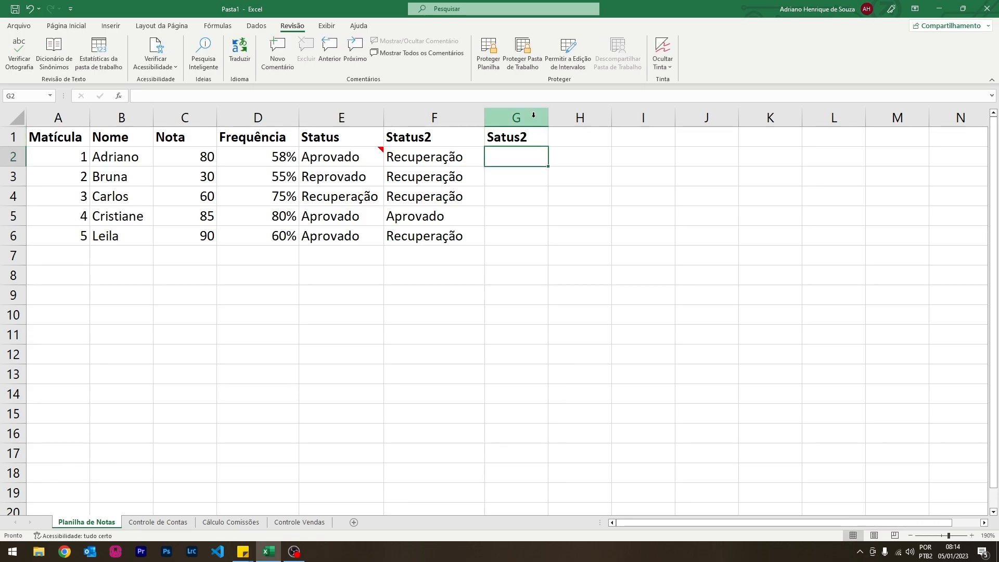
Correct the misspelled header in cell G1 to "Status2".
click(495, 136)
key(ctrl+b)
double_click(495, 136)
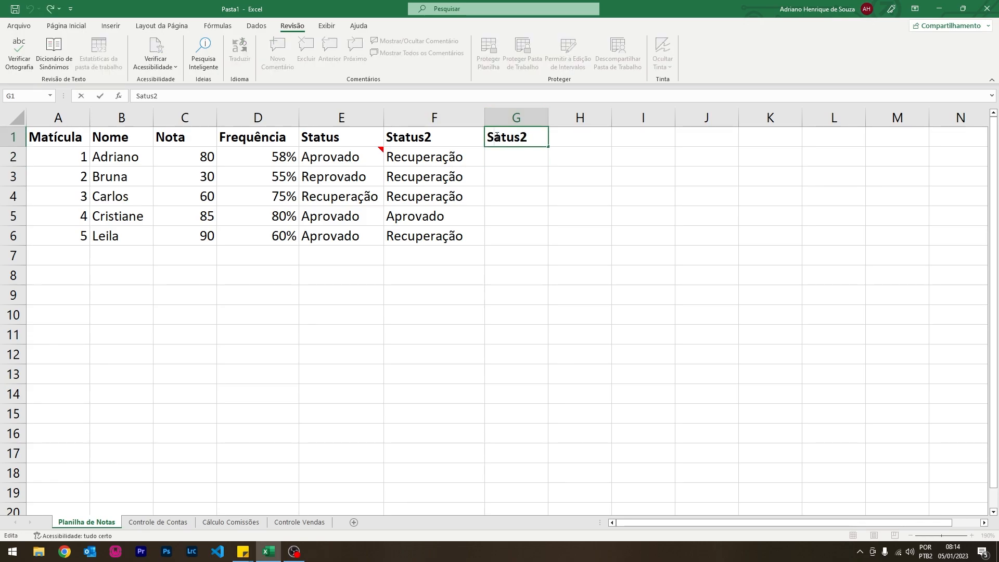
text(t)
key(Return)
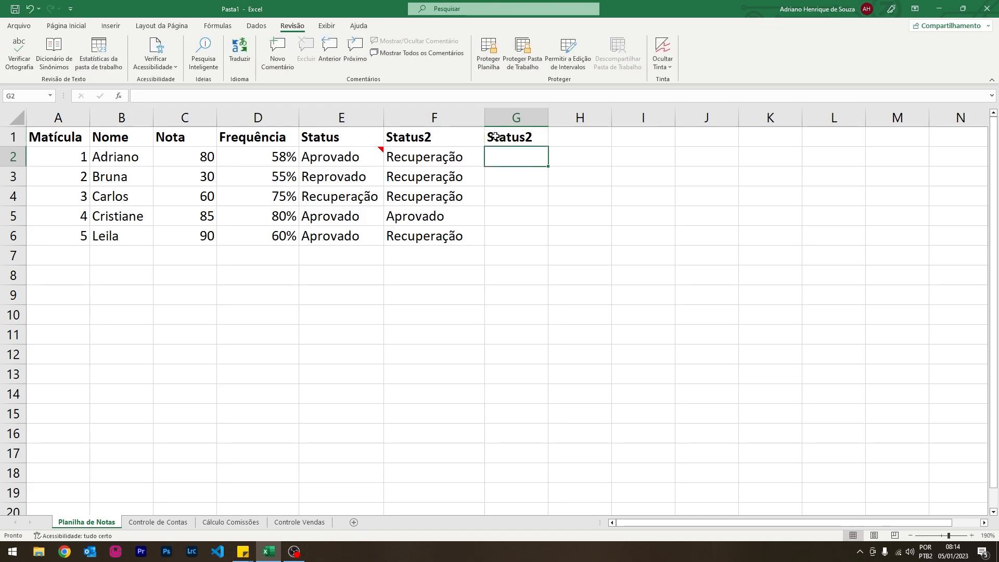
Begin an SE formula in G2 with an OU test of C2>=70 and D2>=75%.
text(=se)
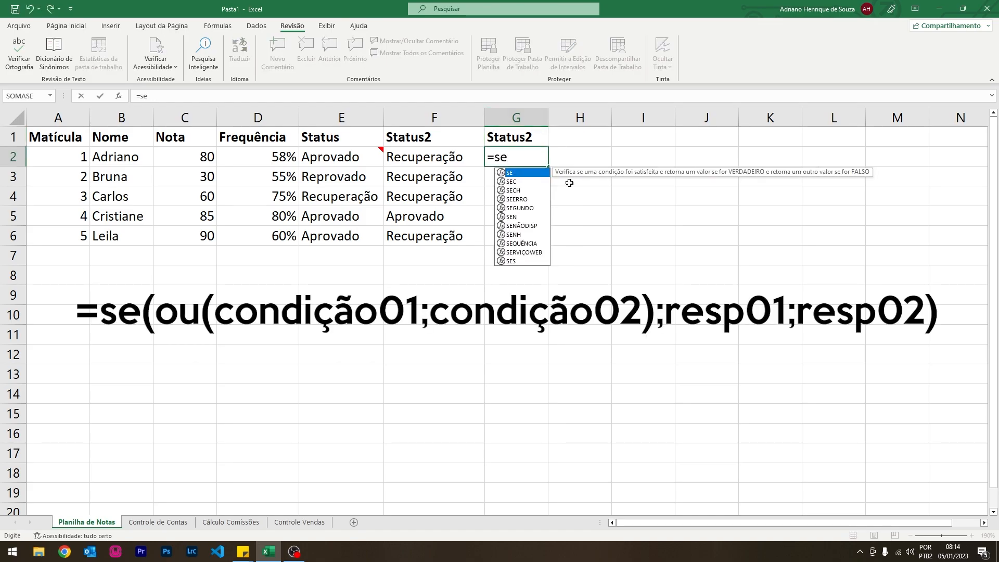
text((ou()
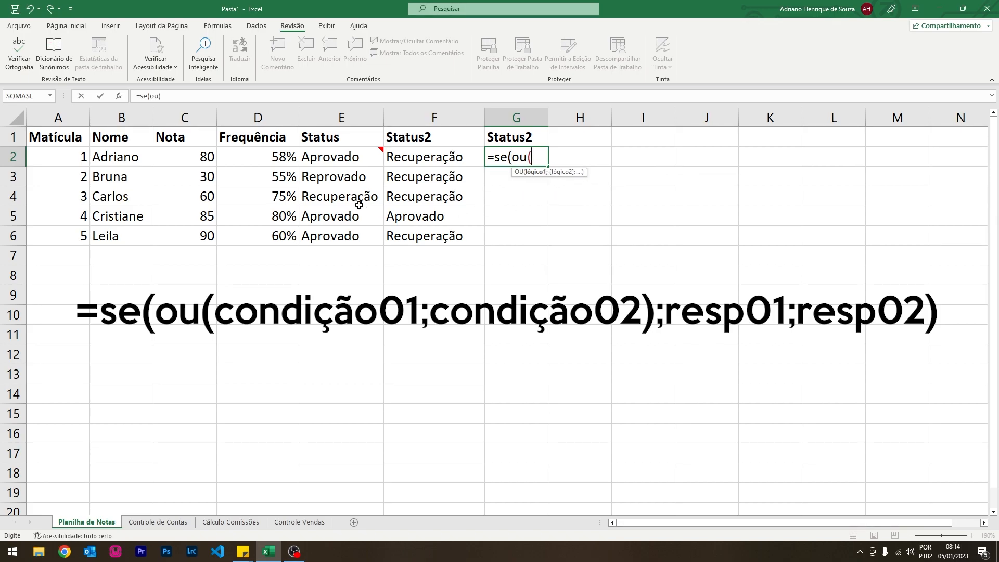
click(193, 158)
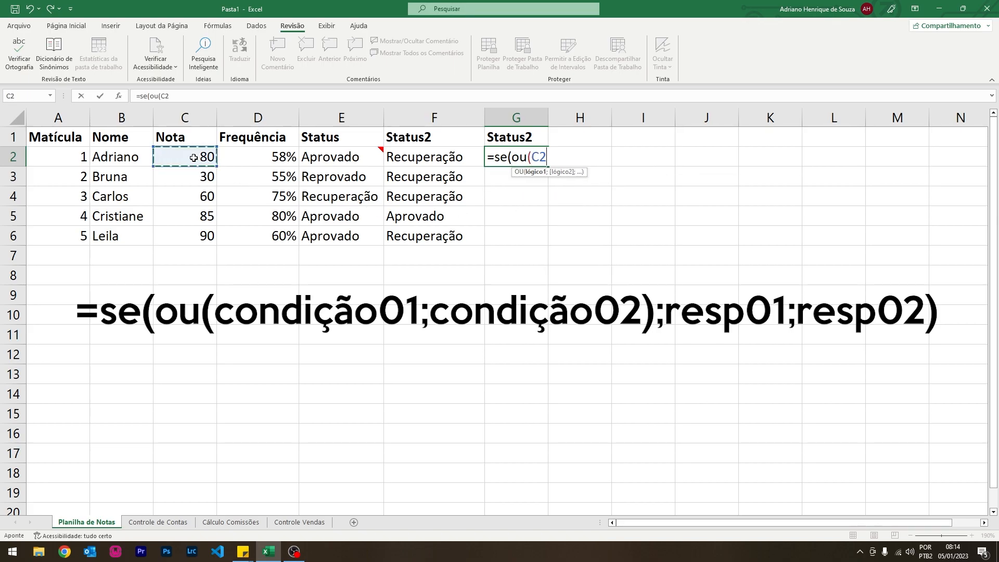
text(>=70;)
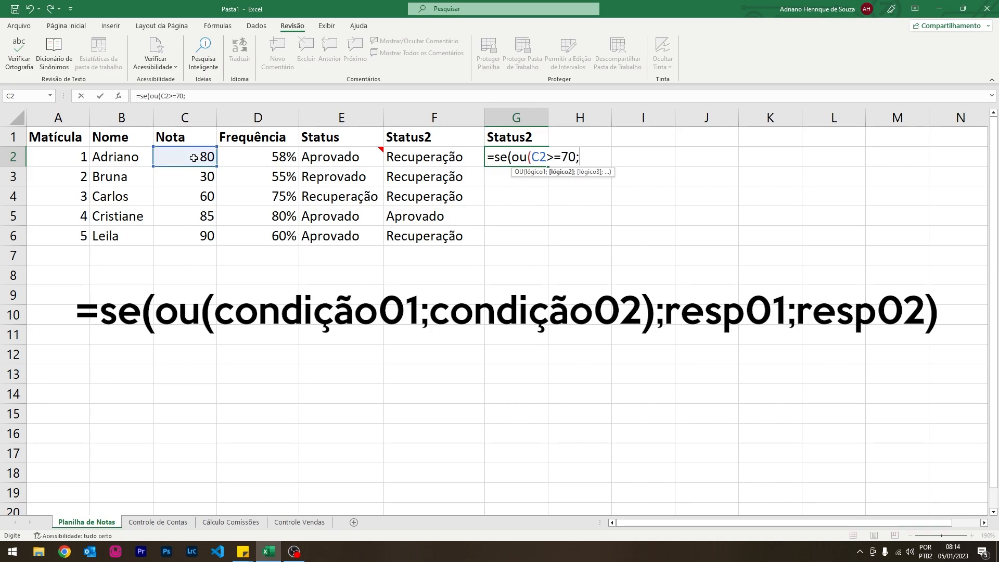
click(225, 155)
text(>=)
text(7)
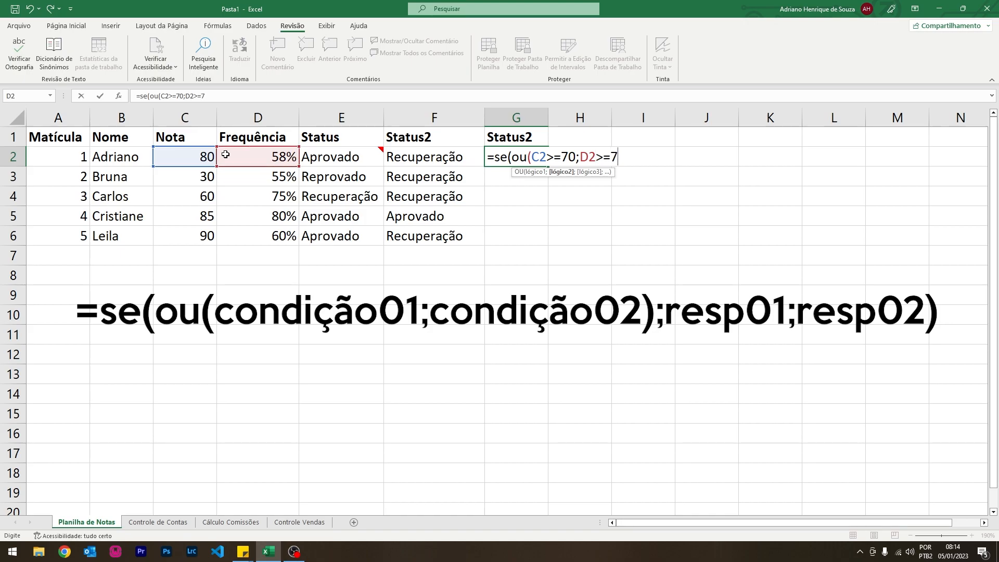
text(5%);)
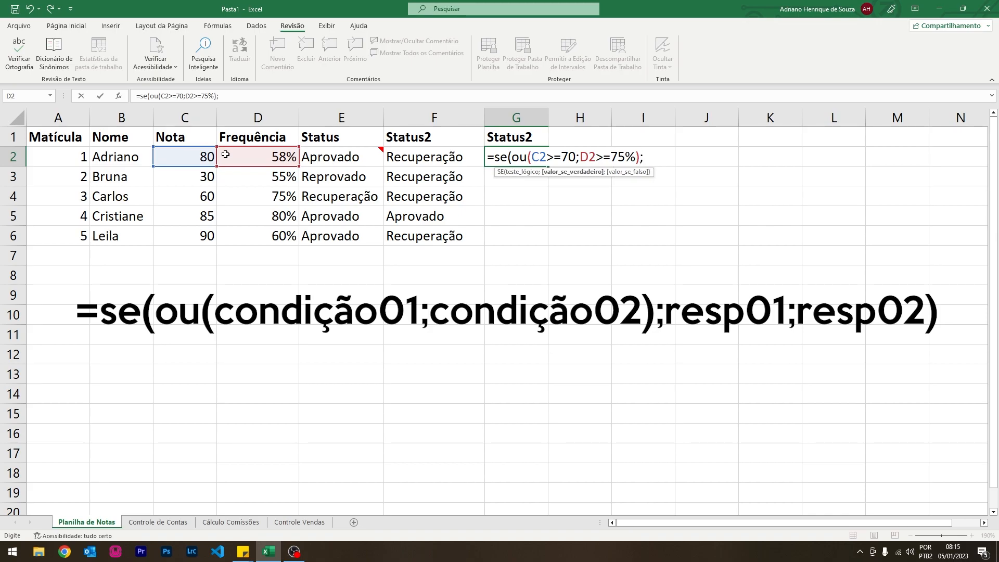
Complete the G2 formula with "Aprovado" as the true result and "Recuperação" as the false result.
text("Aprovado";)
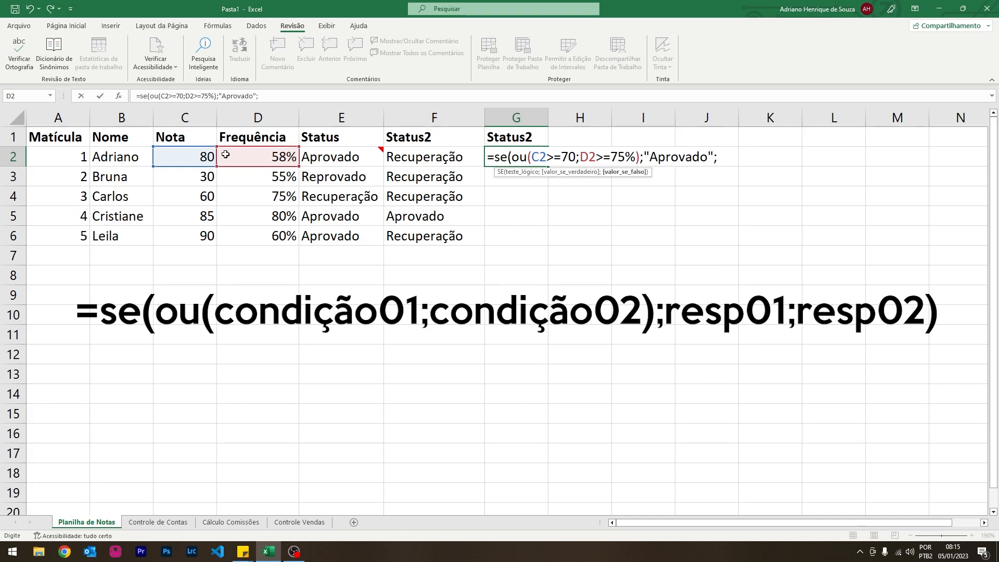
text("Recuperação")
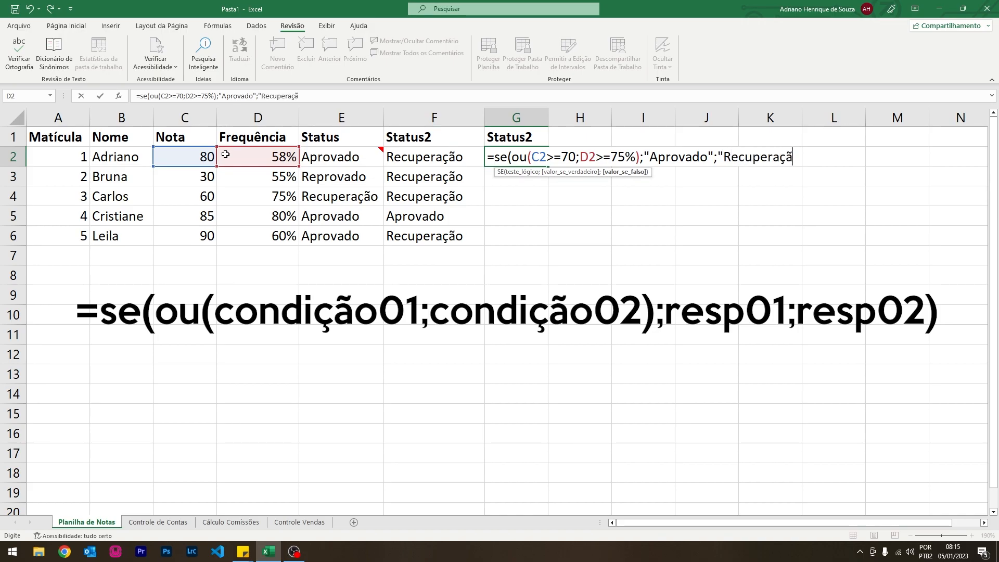
text())
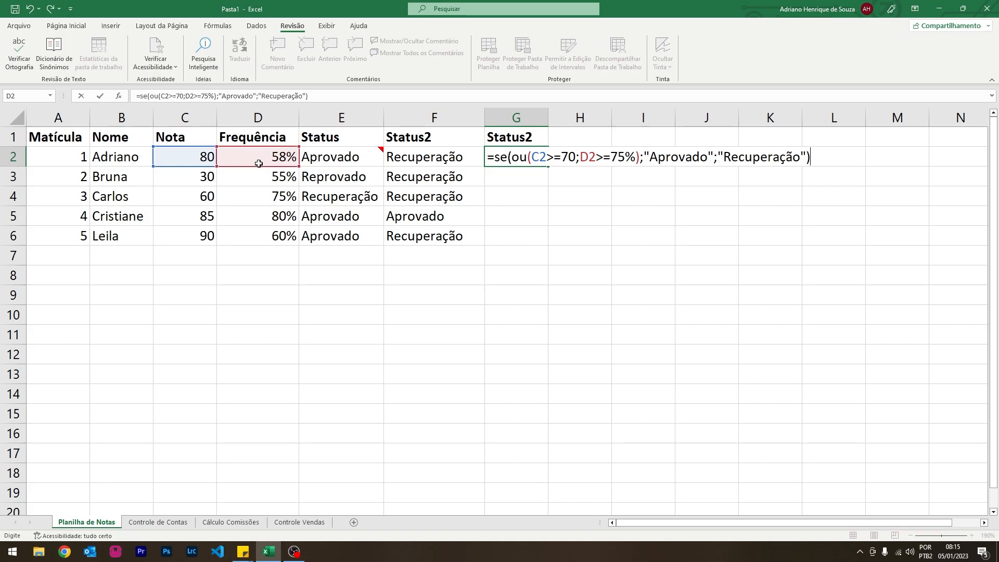
key(Return)
Copy the G2 formula down through G6 and widen column G to fit the results.
click(517, 162)
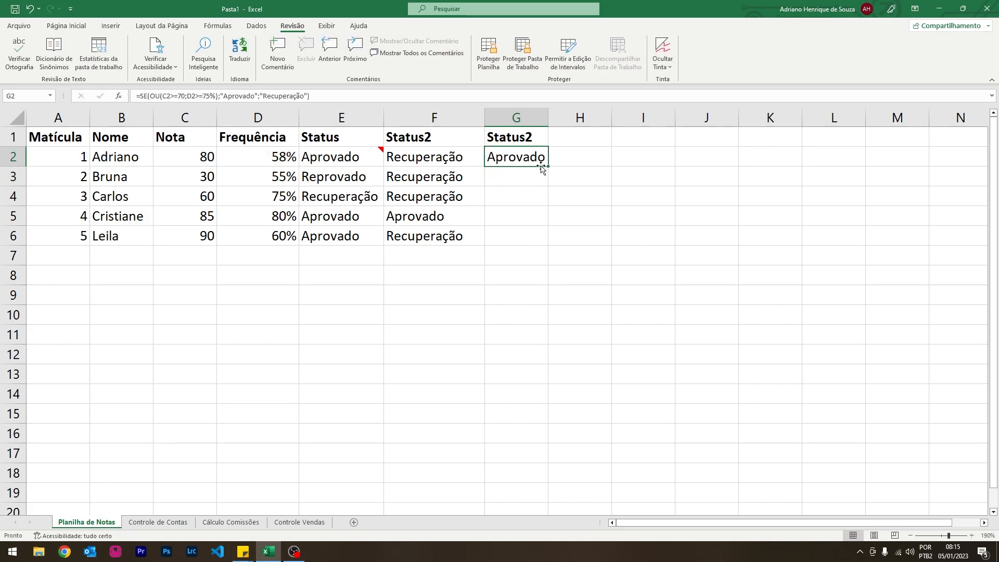
double_click(548, 167)
click(516, 197)
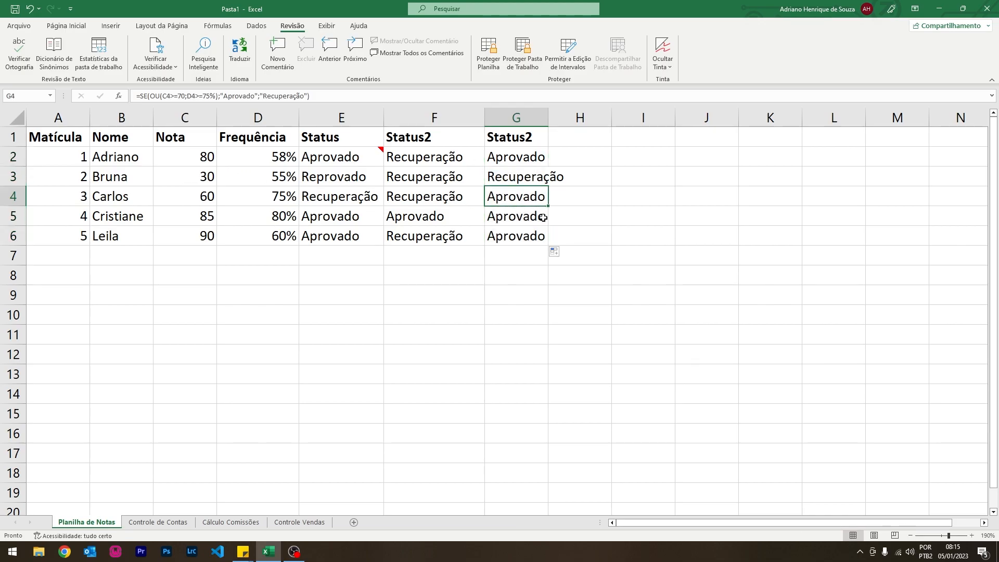
double_click(548, 117)
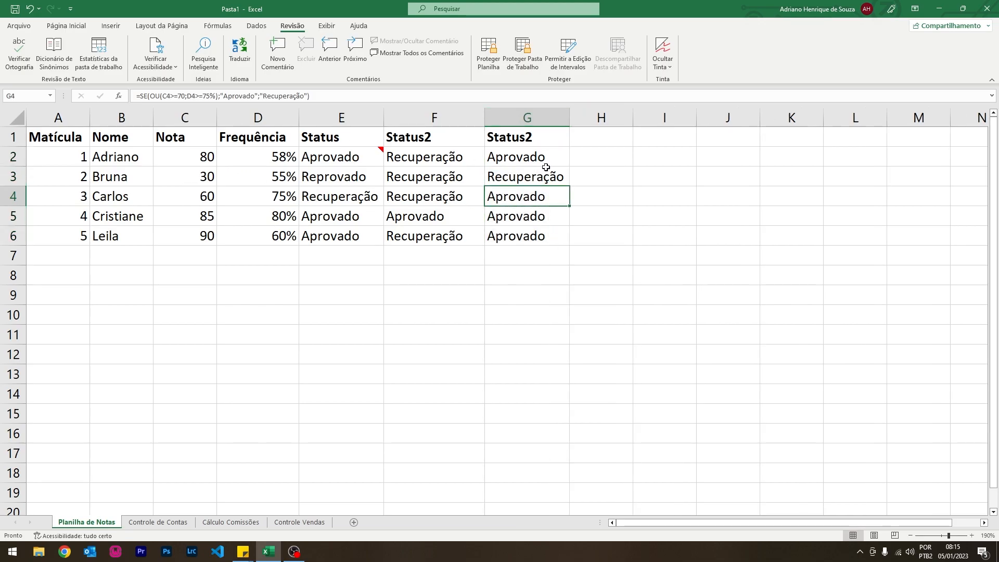
Review the three status formulas in E2, F2 and G2.
click(326, 161)
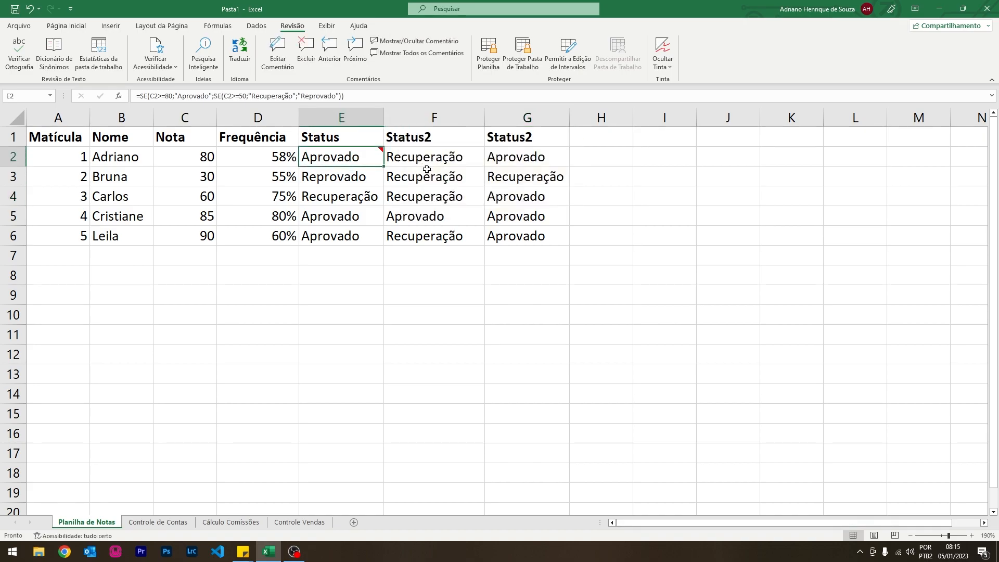
click(427, 161)
click(519, 158)
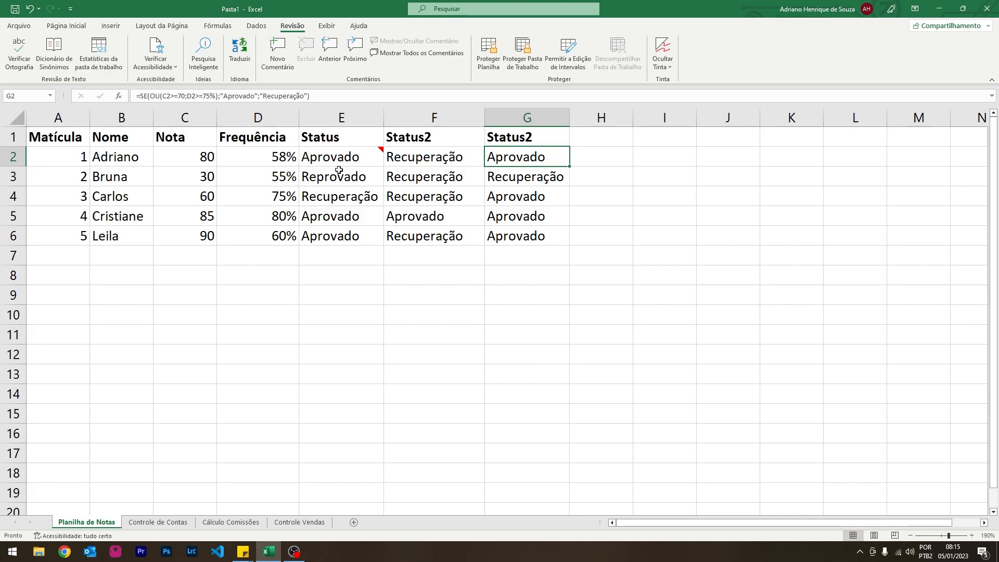
Add a conditional formatting rule to E2:E6 giving cells equal to "Aprovado" green fill with dark green text.
drag(339, 158, 333, 230)
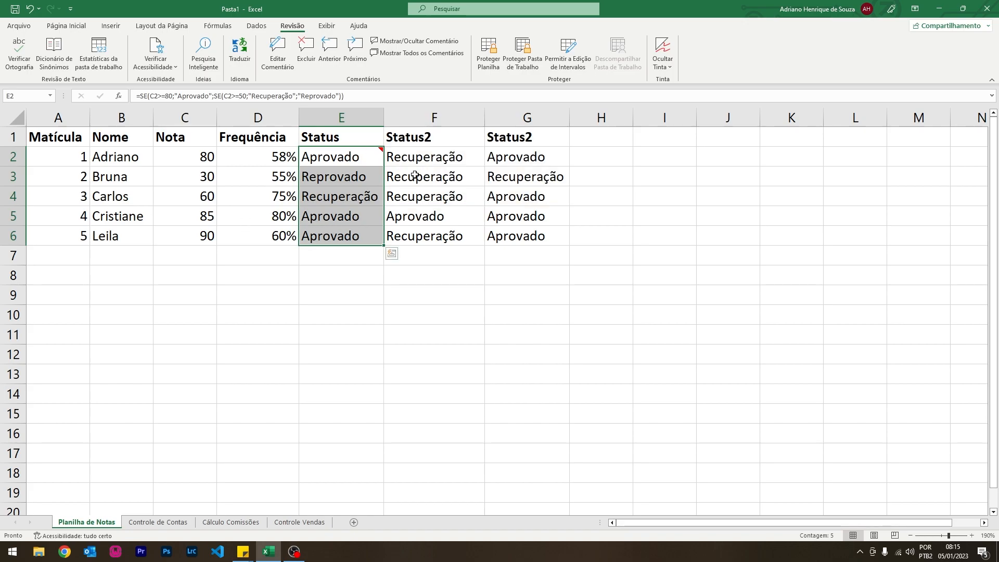
click(57, 27)
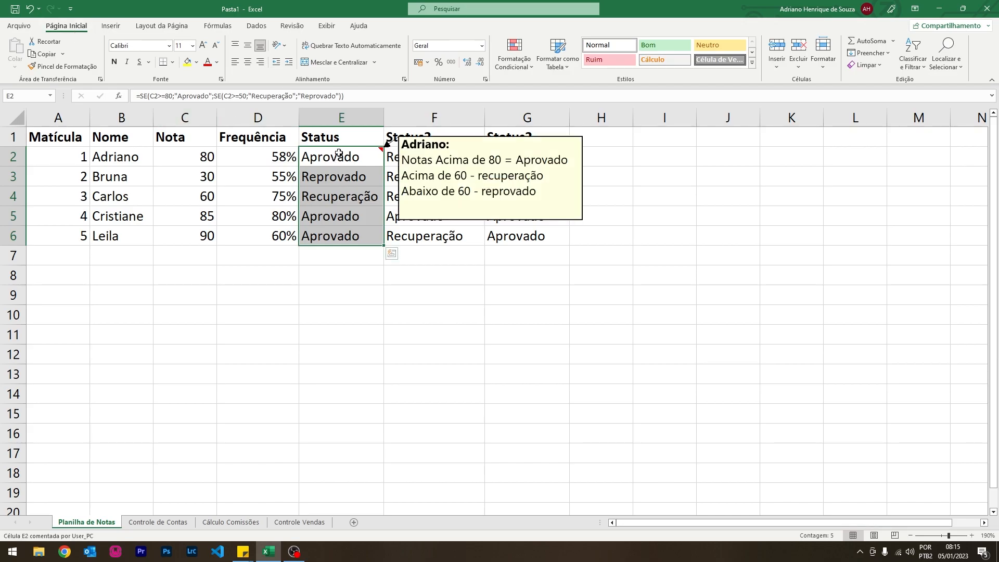
click(518, 68)
mouse_move(540, 89)
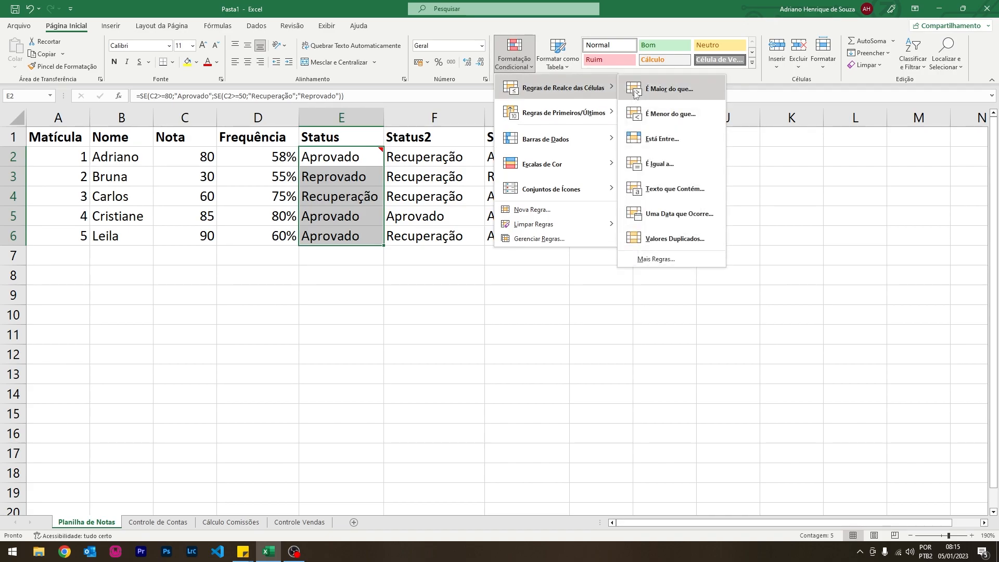
click(677, 168)
text(Aprovado)
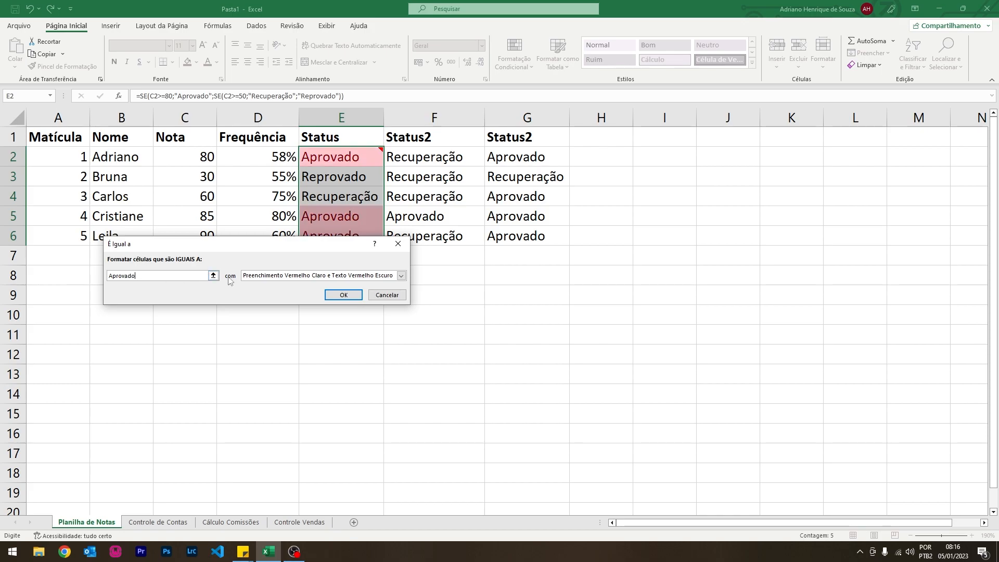
click(276, 277)
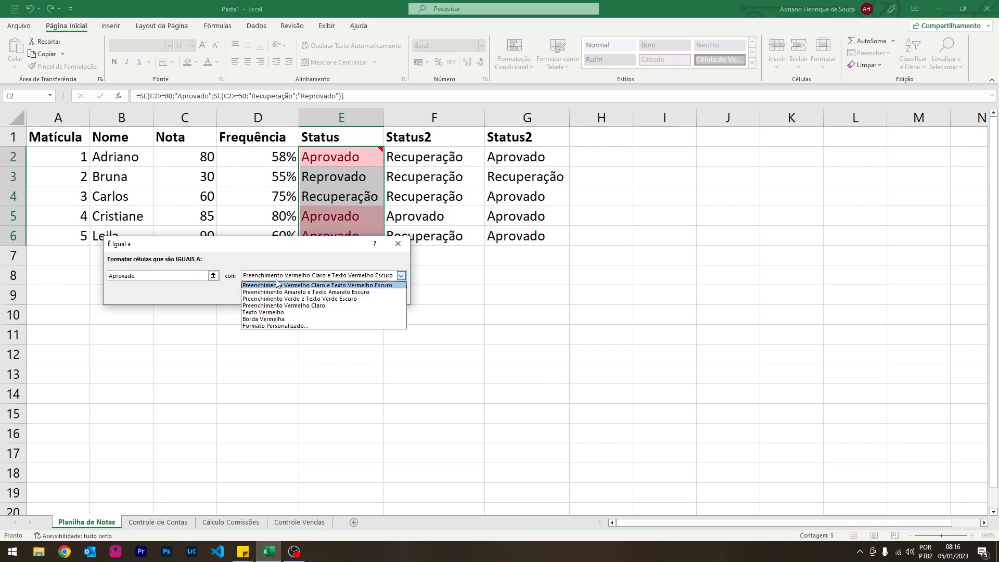
click(284, 299)
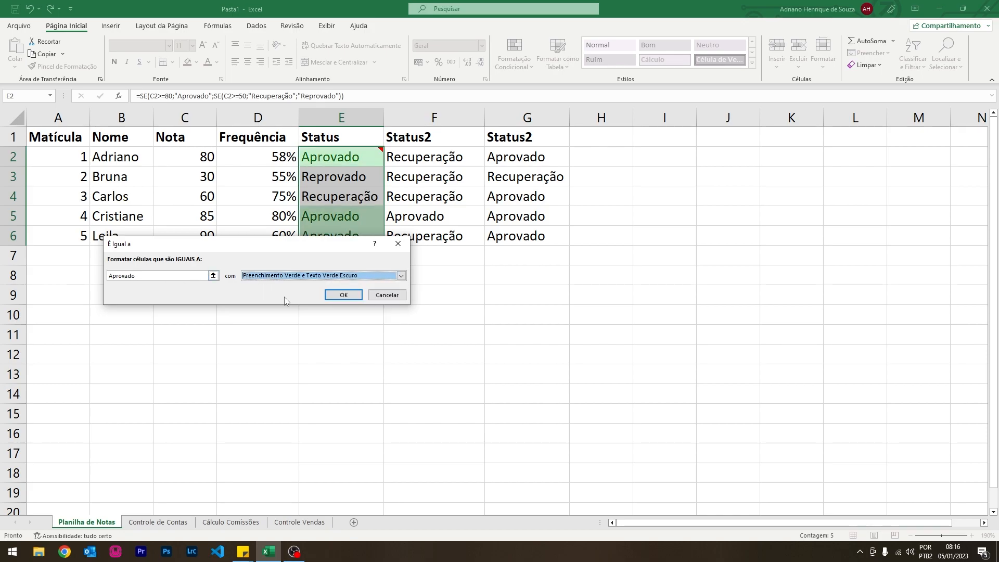
click(341, 295)
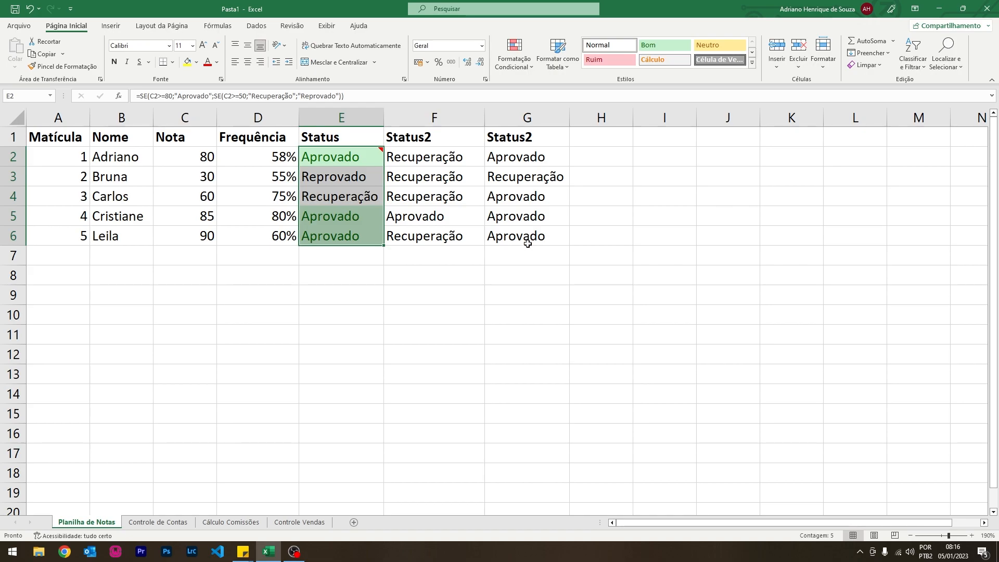
Add a rule to E2:E6 giving cells equal to "Reprovado" light red fill with dark red text.
click(514, 56)
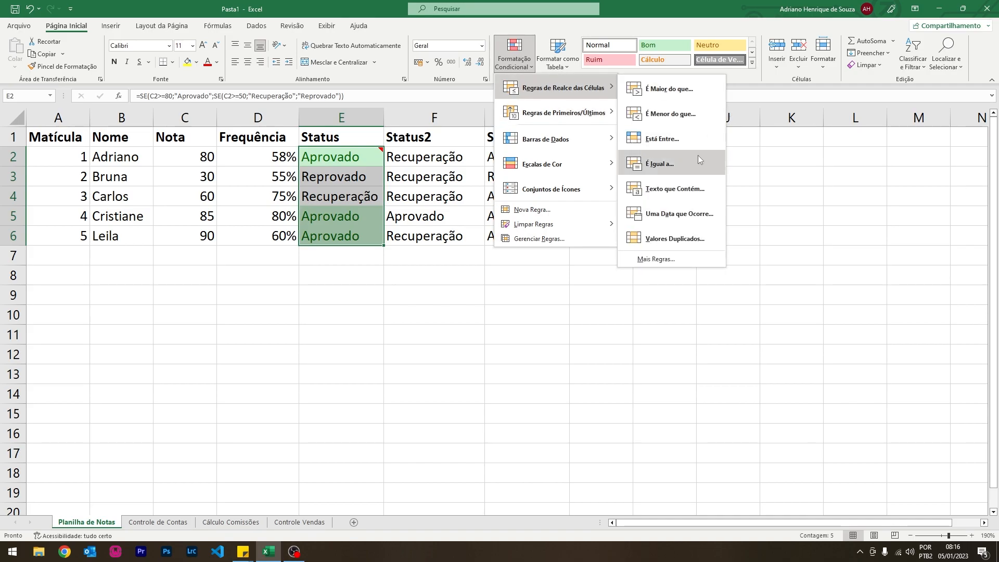
click(697, 155)
text(Reprovado)
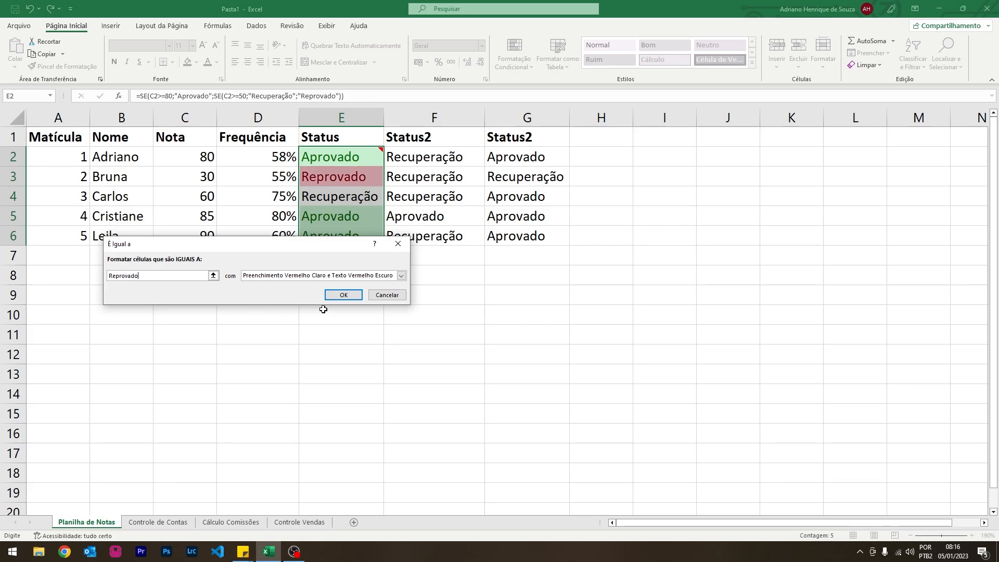
click(336, 294)
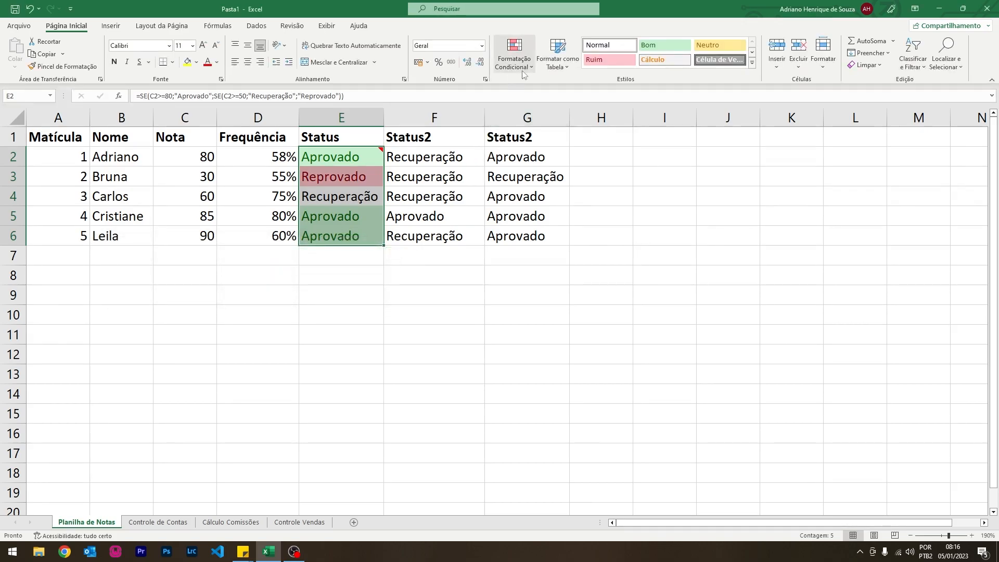
Add a rule to E2:E6 giving cells equal to "Recuperação" yellow fill with dark yellow text.
click(514, 54)
mouse_move(561, 89)
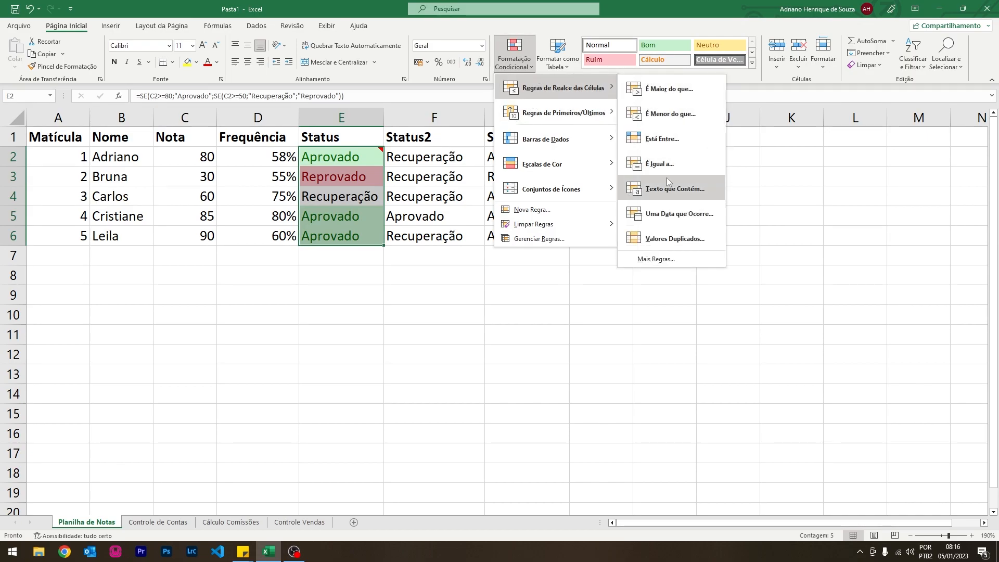
click(669, 164)
text(Re)
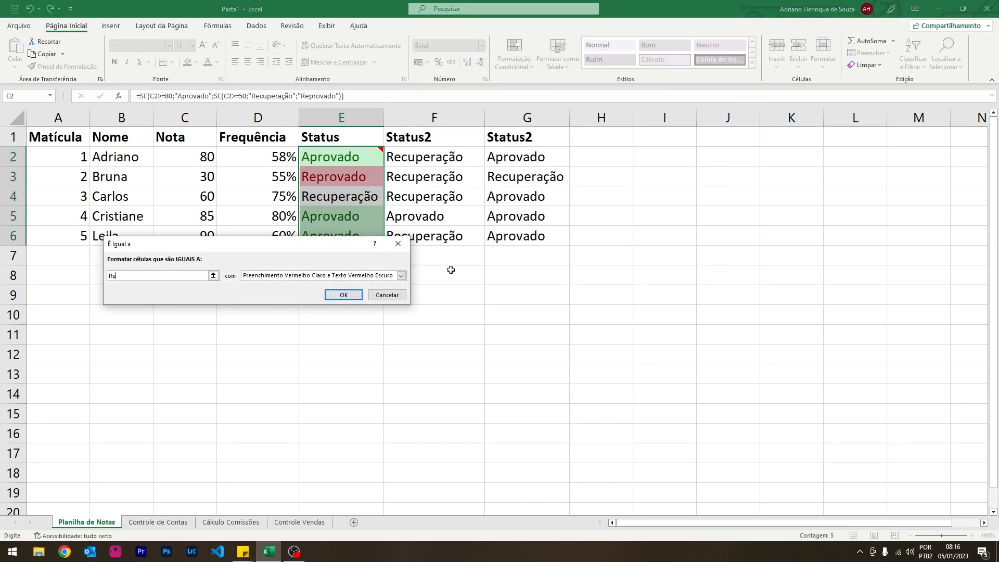
text(cuperação)
click(322, 277)
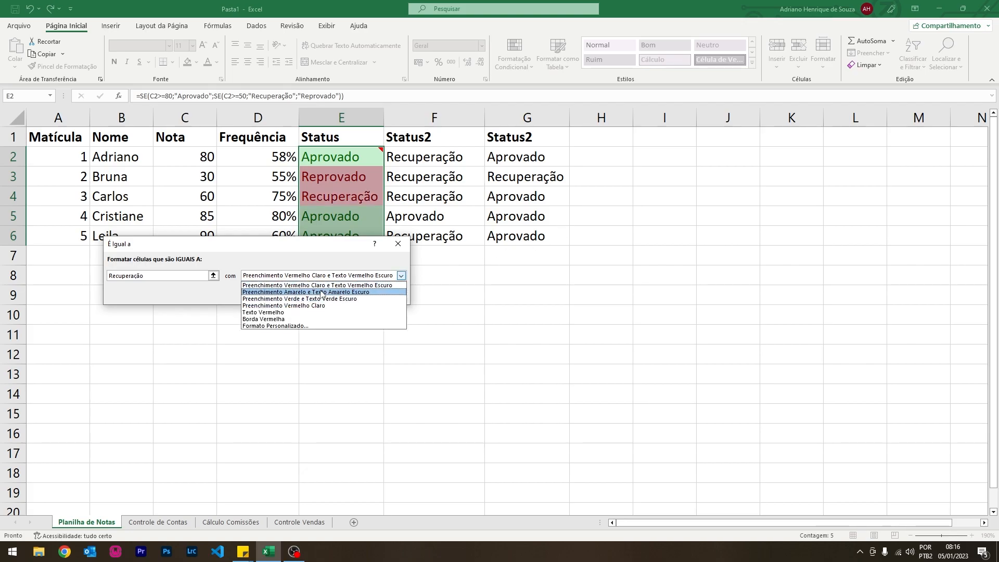
click(326, 292)
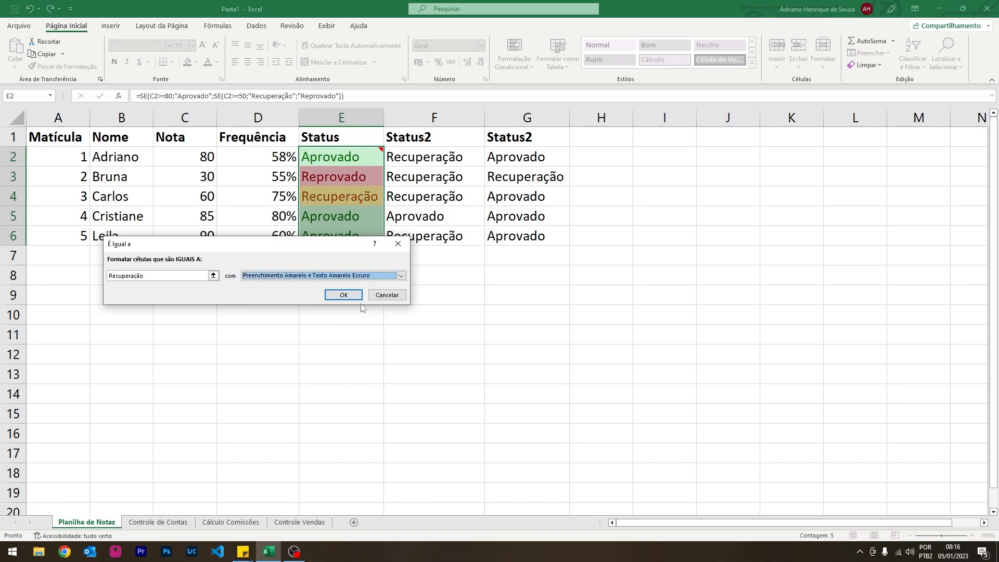
click(353, 295)
click(348, 298)
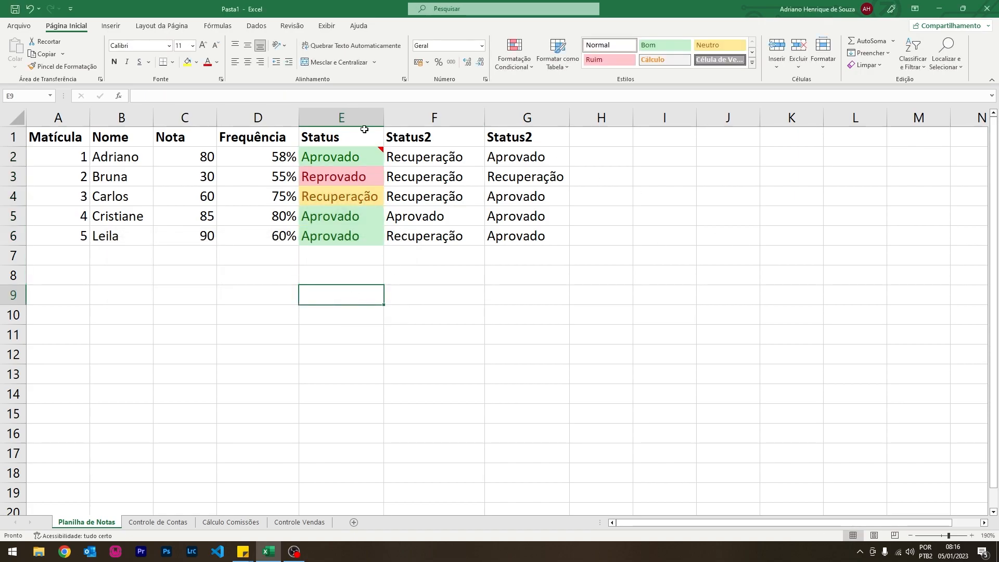
Review the conditional formatting rules applied to E2:E6, including the settings of the "Recuperação" rule.
drag(370, 156, 338, 236)
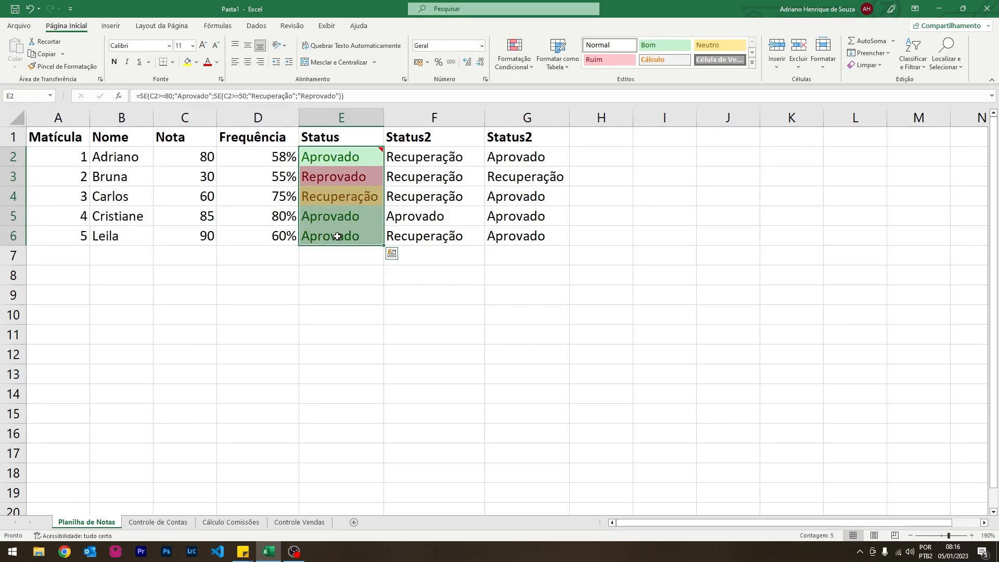
click(521, 64)
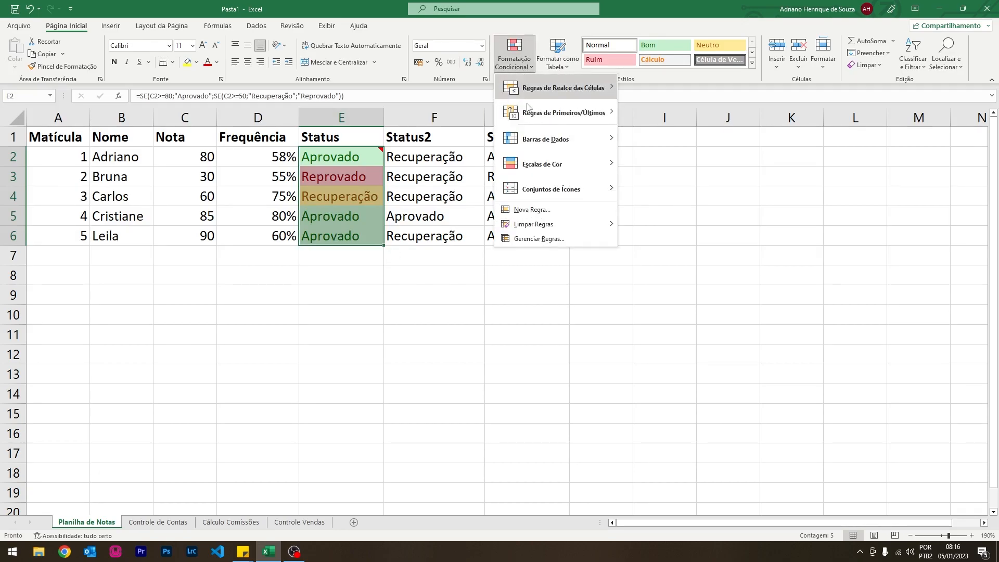
click(537, 239)
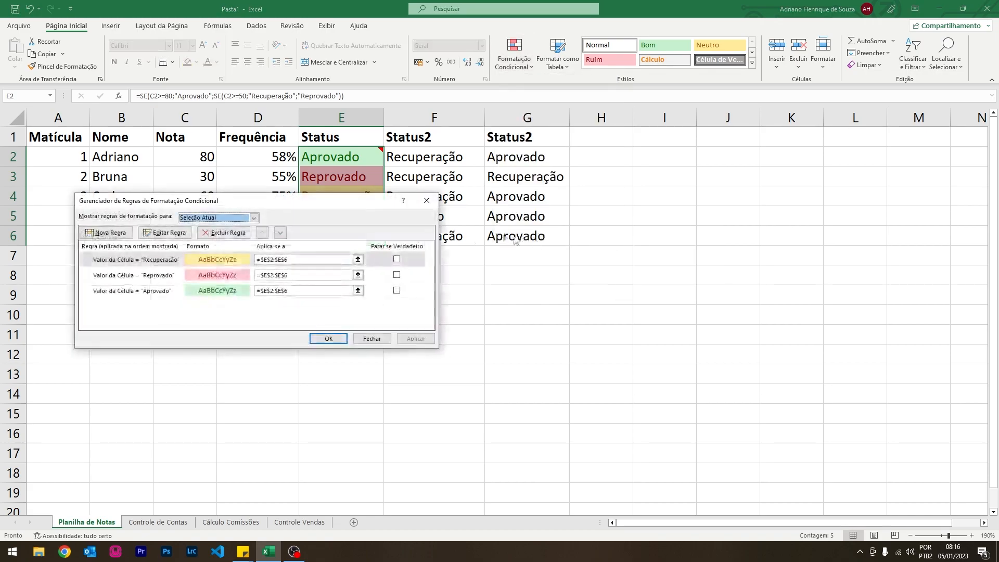
double_click(115, 262)
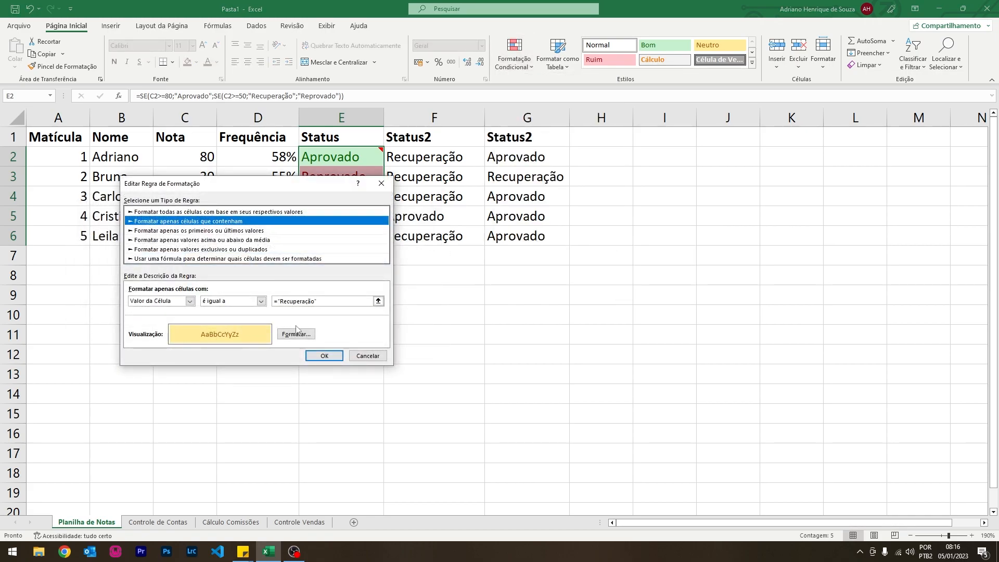
click(367, 357)
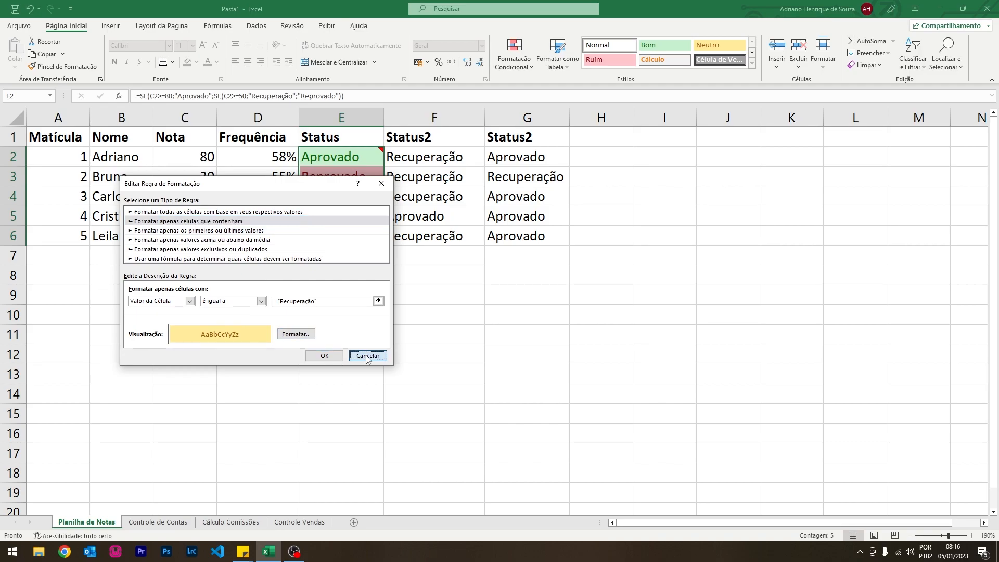
click(356, 339)
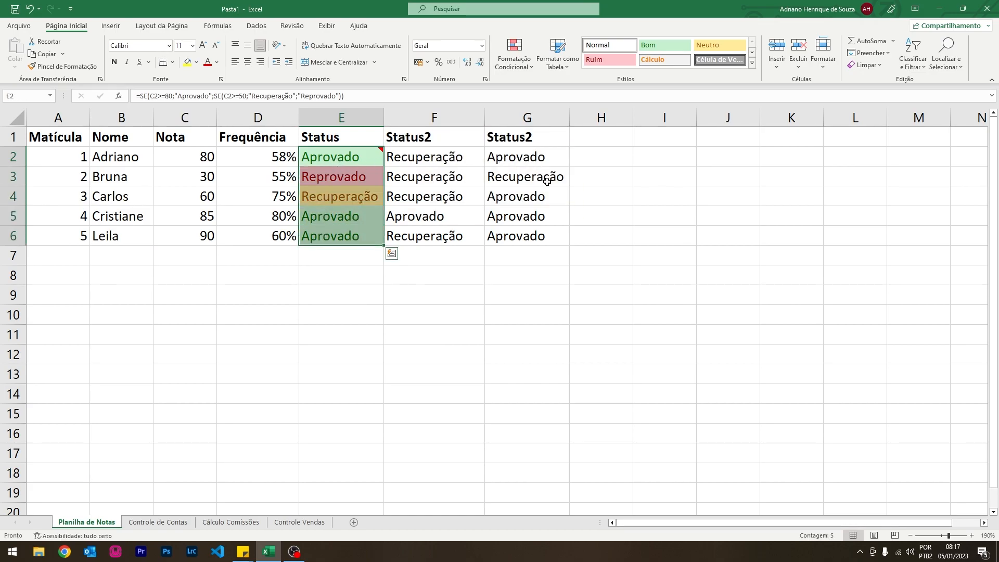
Copy the conditional formatting of E2:E6 onto the other two status columns, F2:G6, with Format Painter.
click(66, 68)
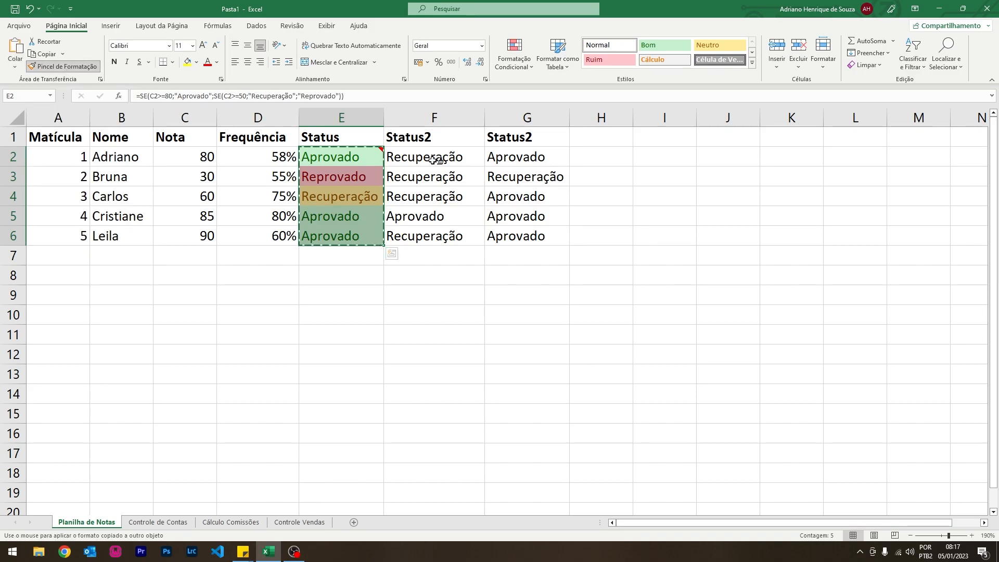
mouse_move(424, 157)
mouse_down()
mouse_move(523, 218)
mouse_move(527, 231)
mouse_up()
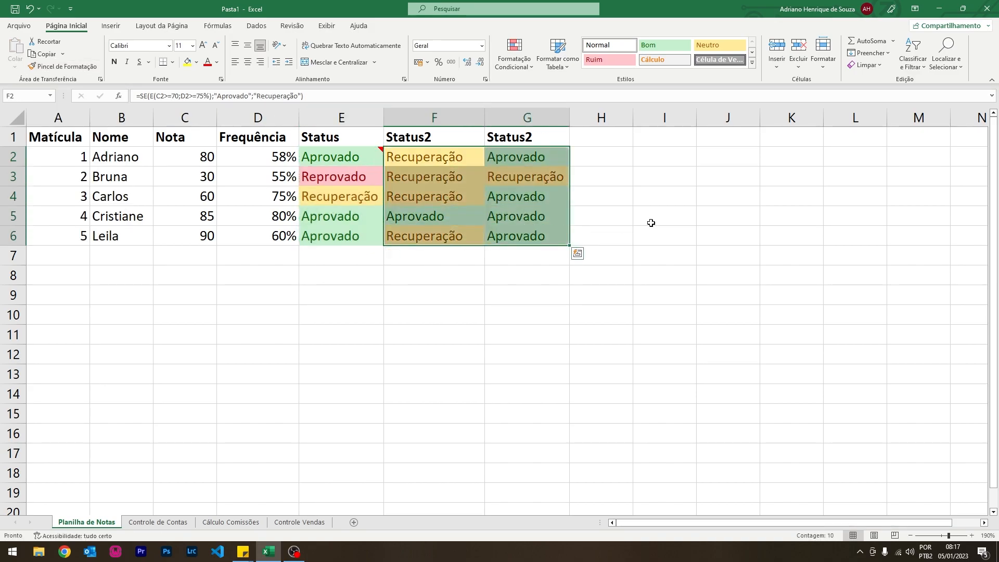
click(651, 223)
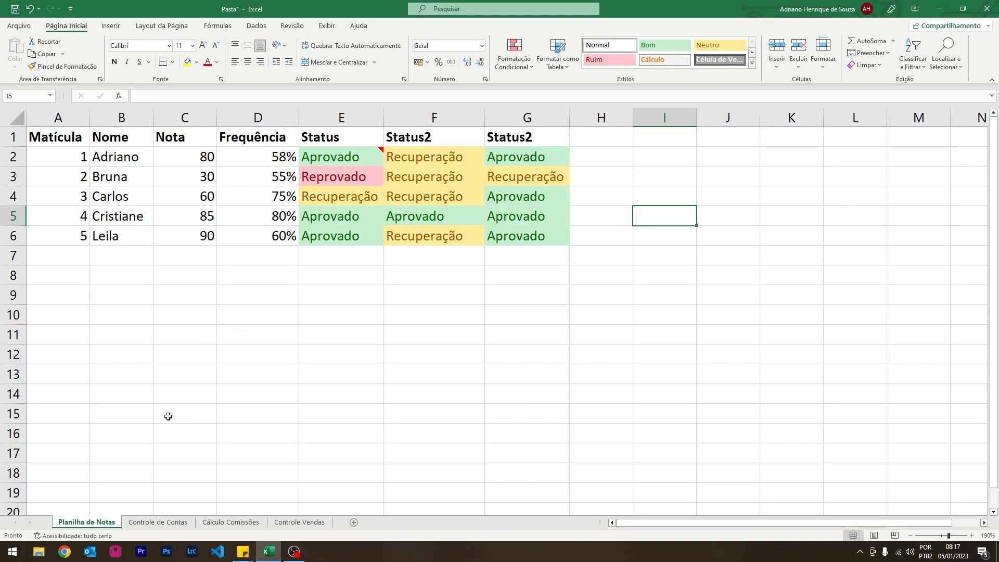
On the Controle de Contas sheet, enter =HOJE() in B1 beside the Data label.
click(171, 522)
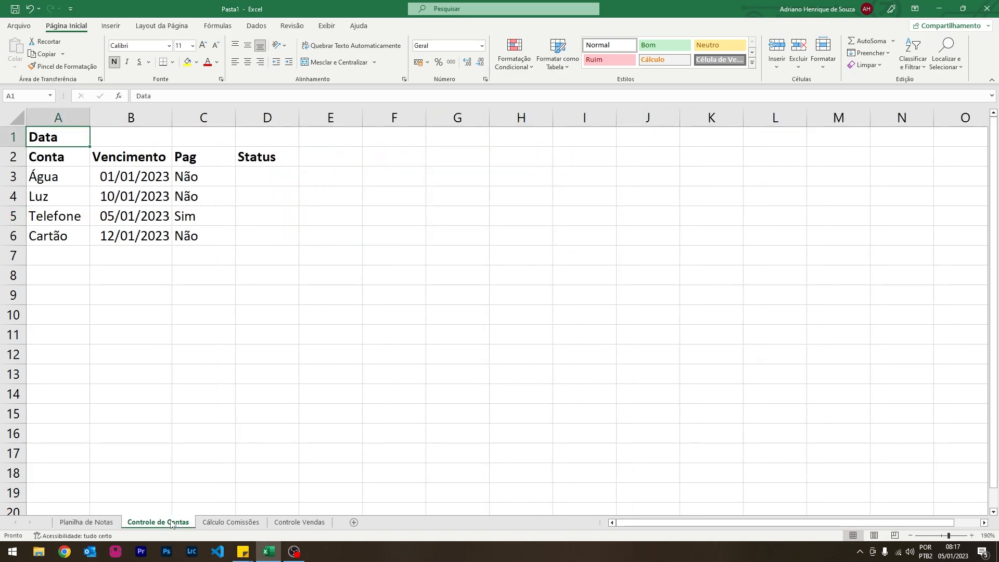
key(Right)
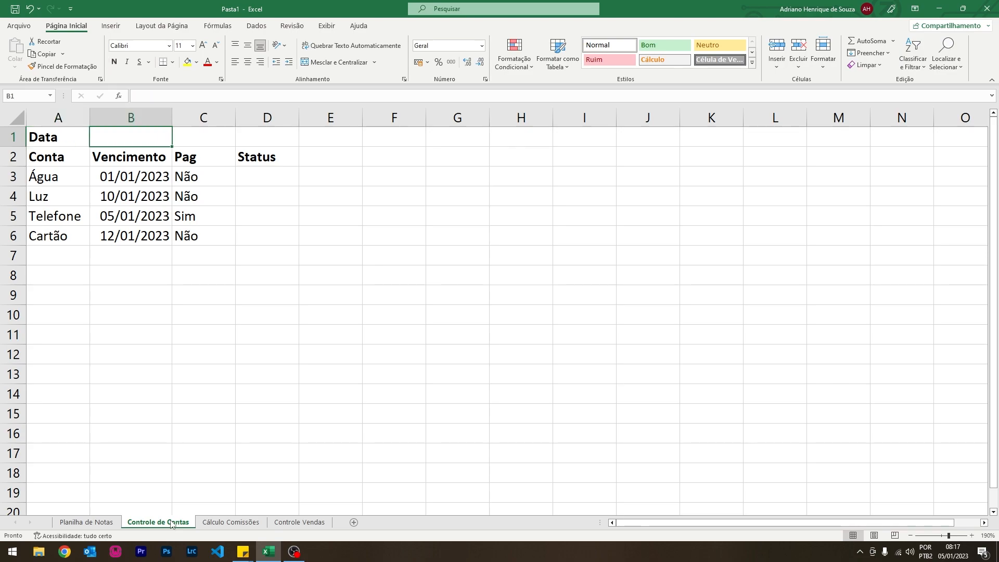
text(=h)
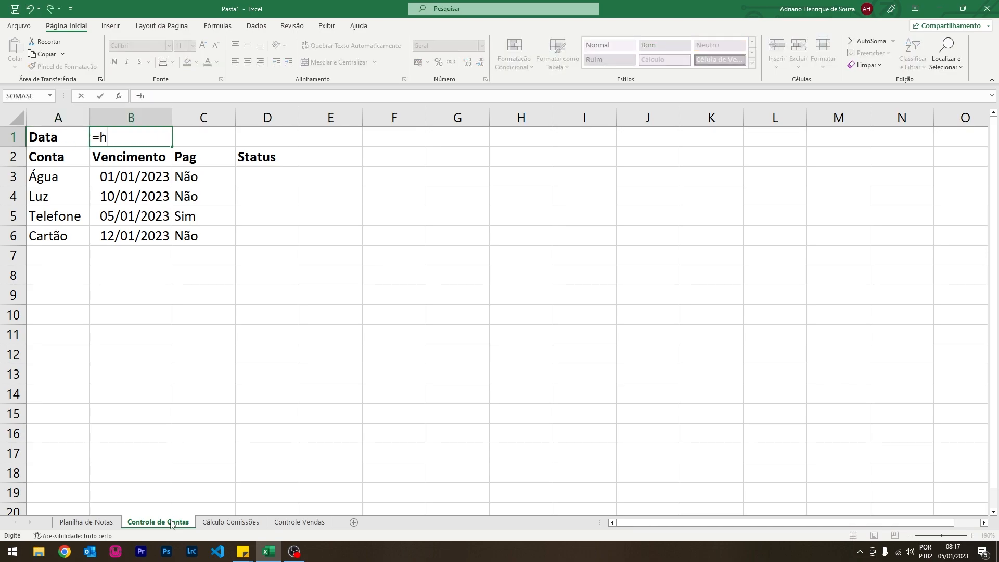
text(oje())
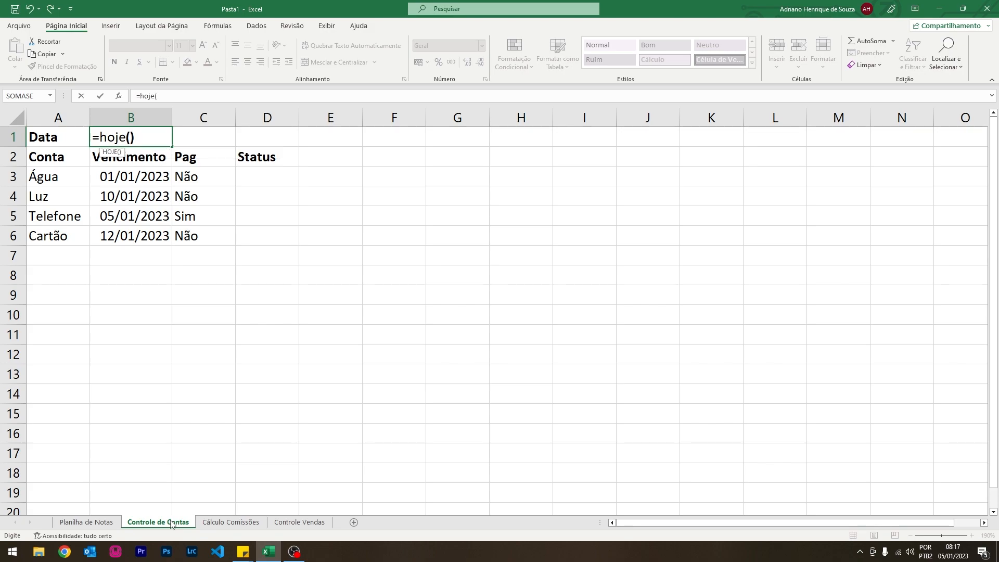
key(Return)
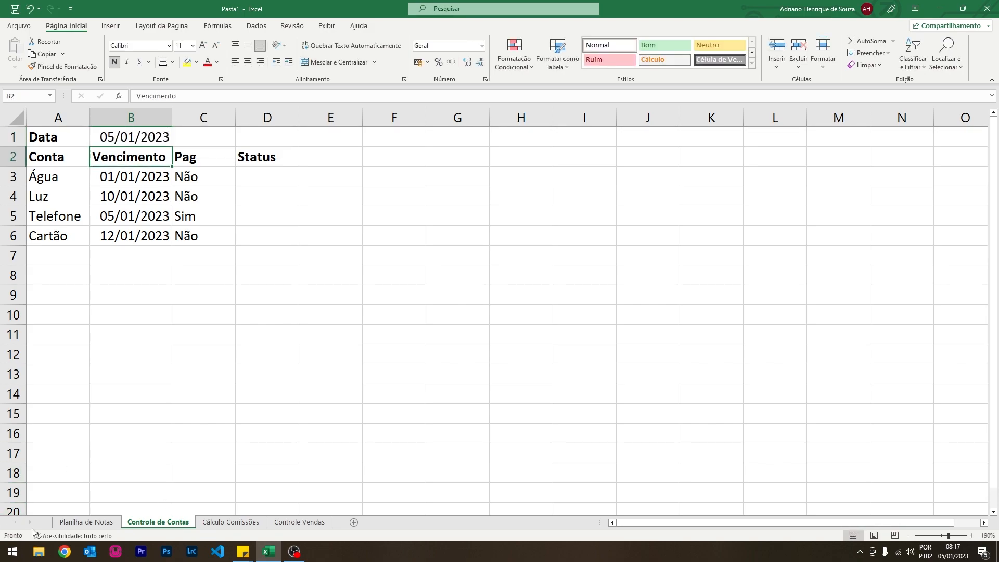
Add the column header "Status 2" in E2.
click(278, 179)
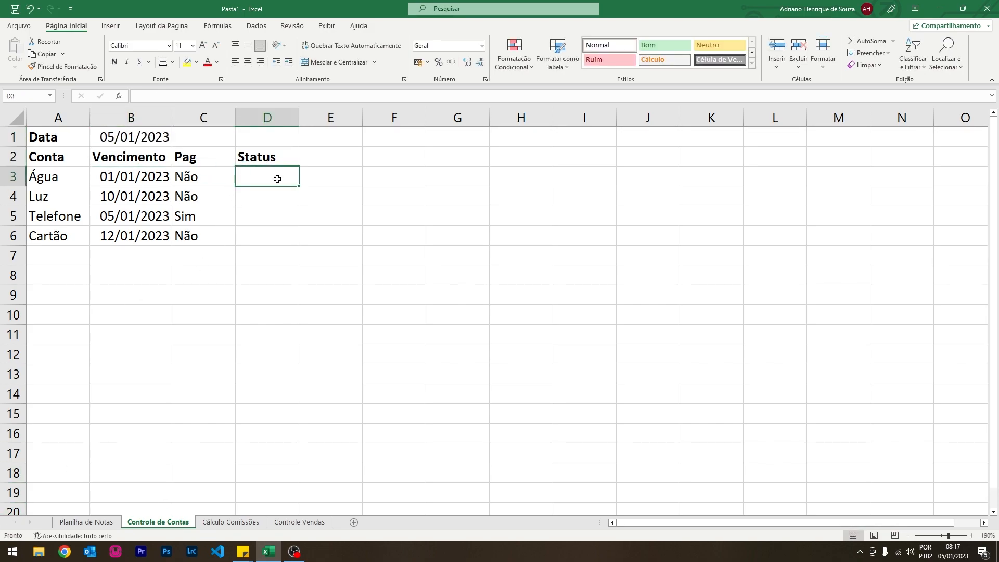
click(314, 163)
text(Satus)
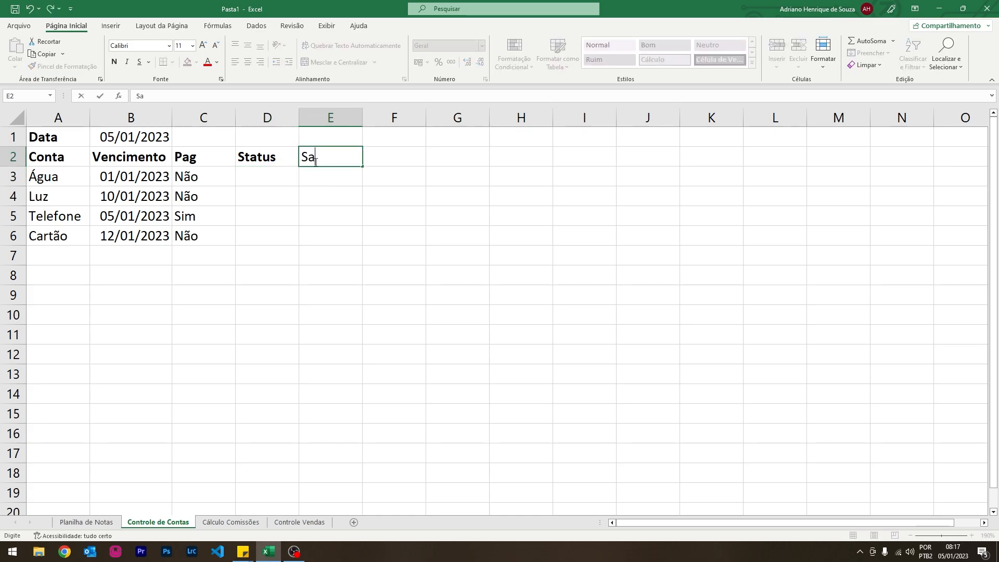
key(BackSpace)
key(BackSpace)
key(BackSpace)
key(BackSpace)
text(tatus 2)
key(Return)
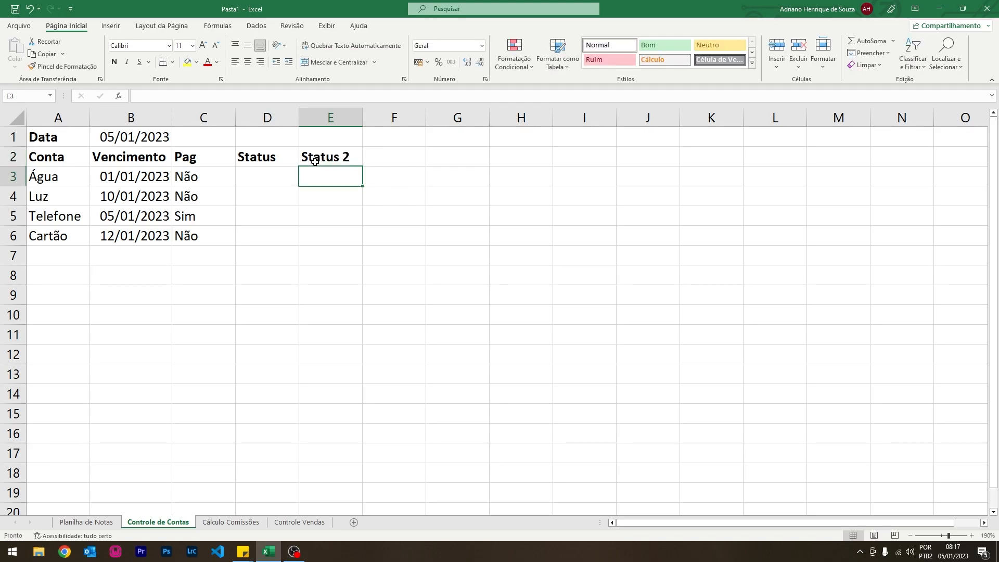
Enter the formula =SE(B3<=B1;"Vencida";"A Vencer") in D3 for the first bill's status.
click(255, 166)
click(255, 178)
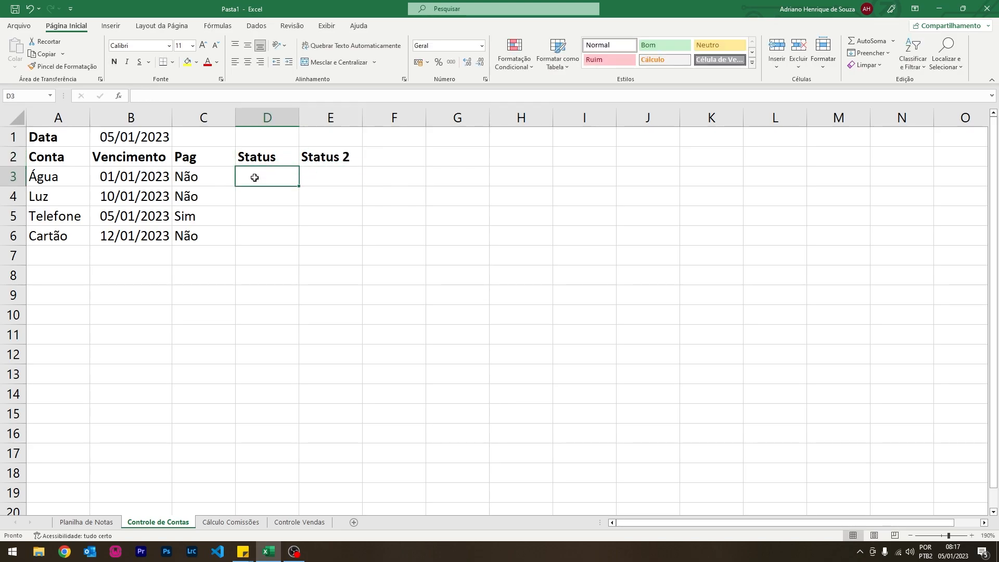
text(=se()
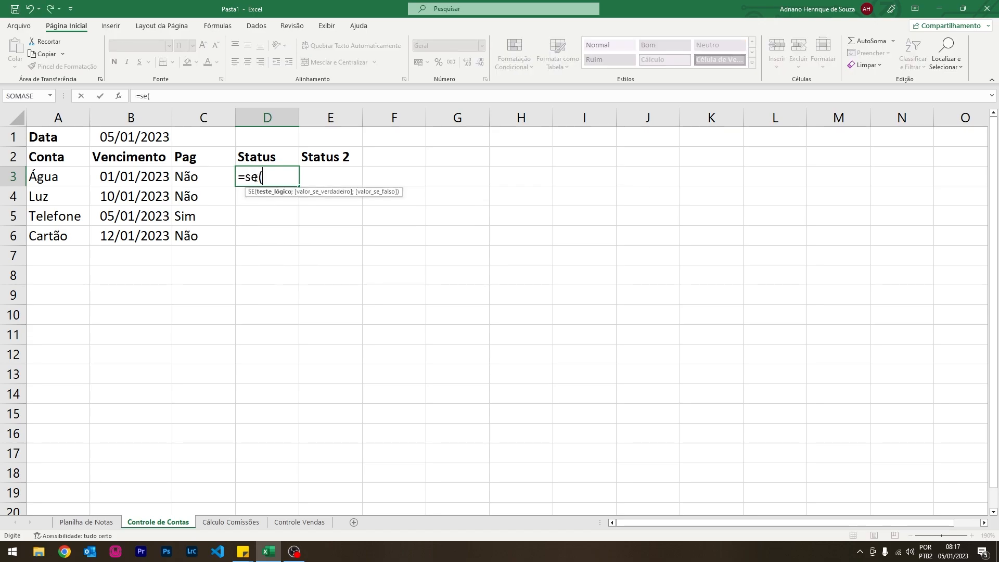
click(136, 177)
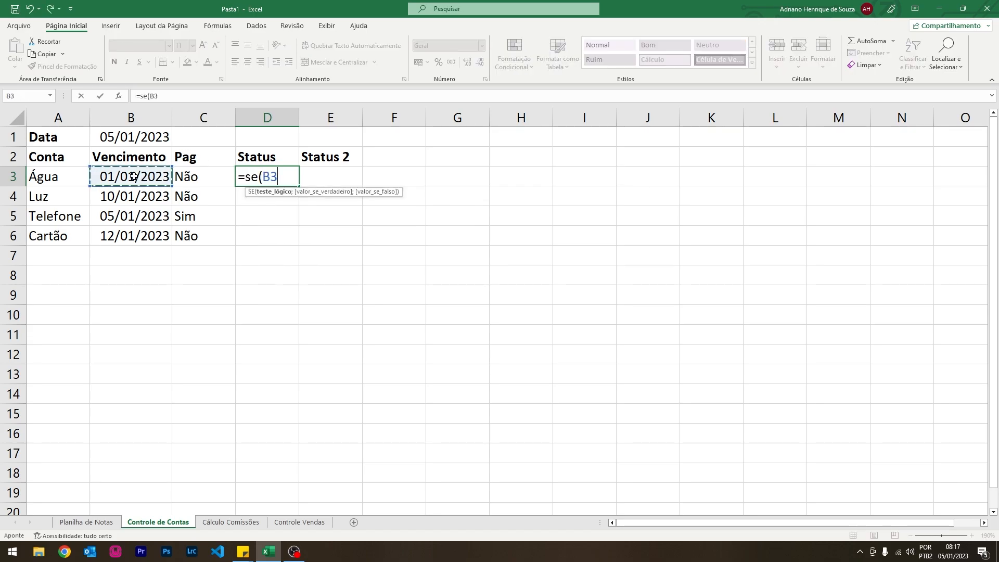
text(<=)
click(136, 137)
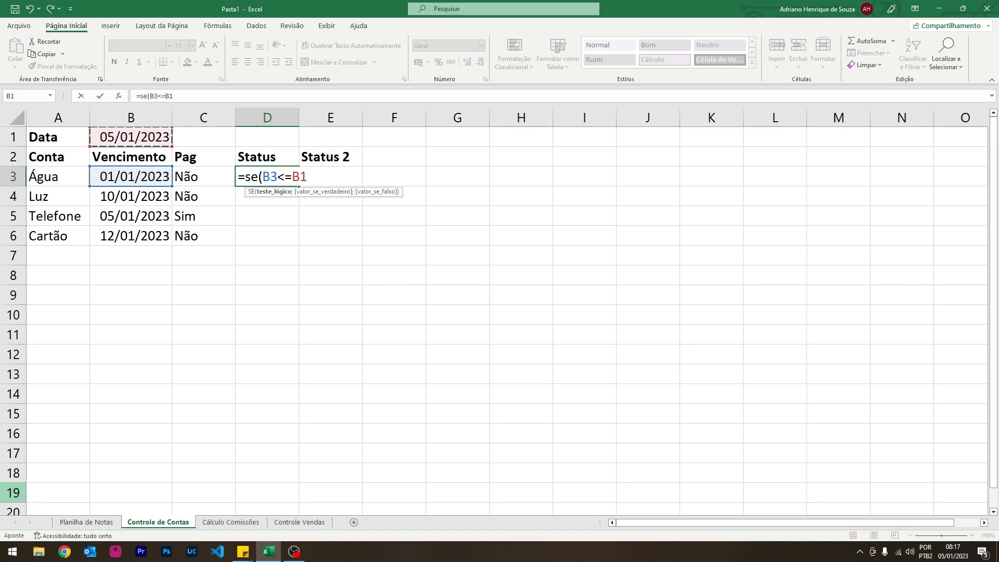
text(;)
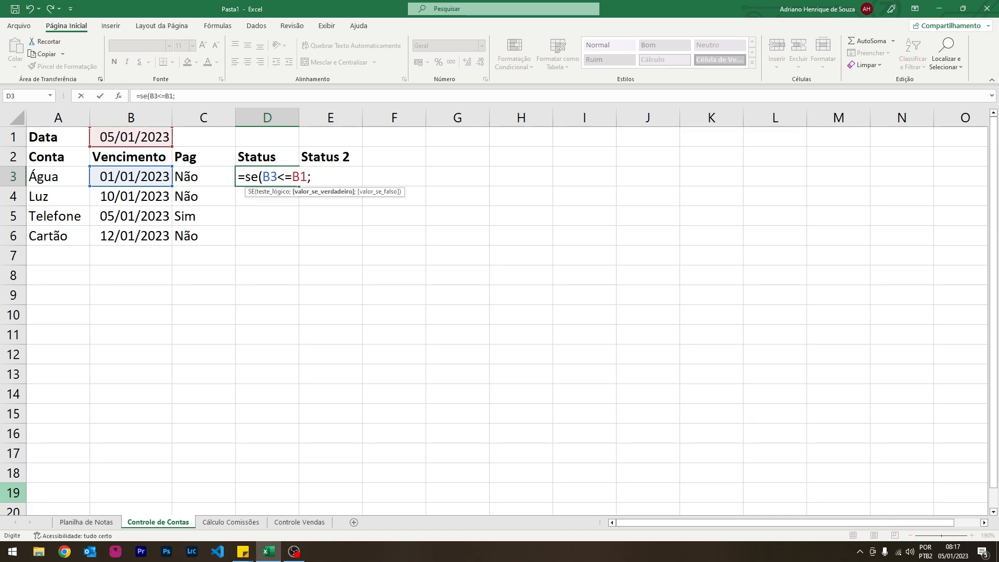
text("Vencida";"A Ve)
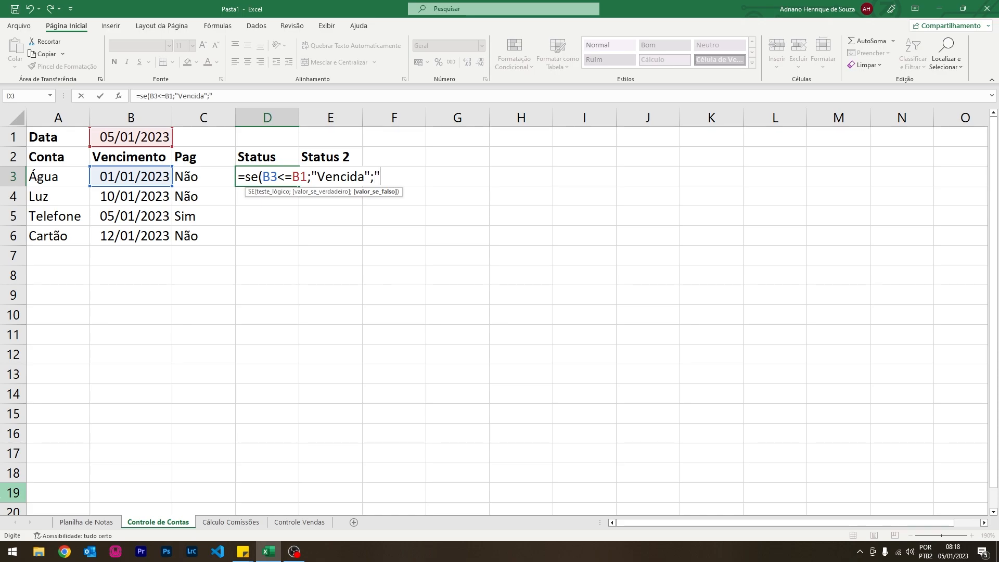
text(ne)
key(BackSpace)
text(cr"))
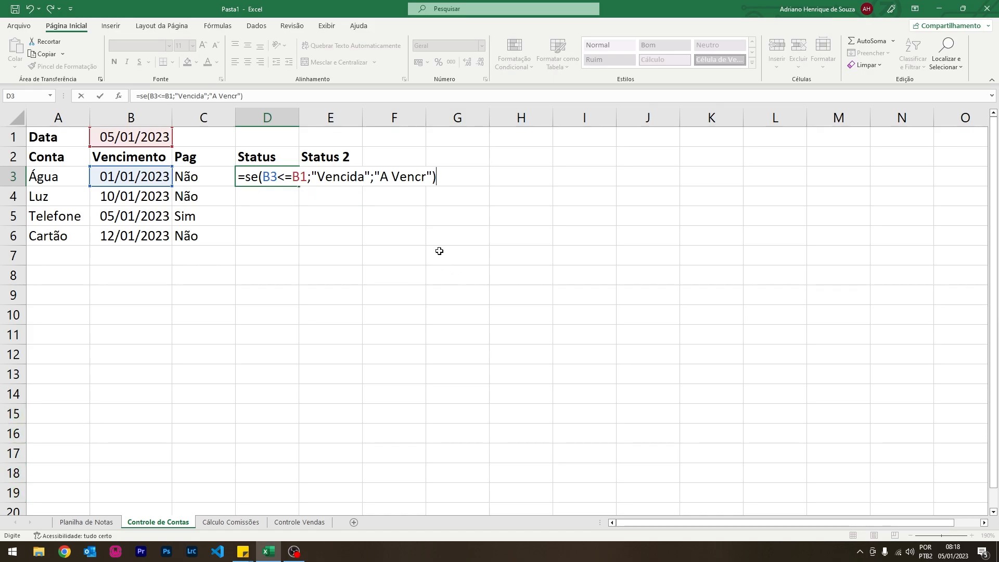
click(422, 179)
text(e)
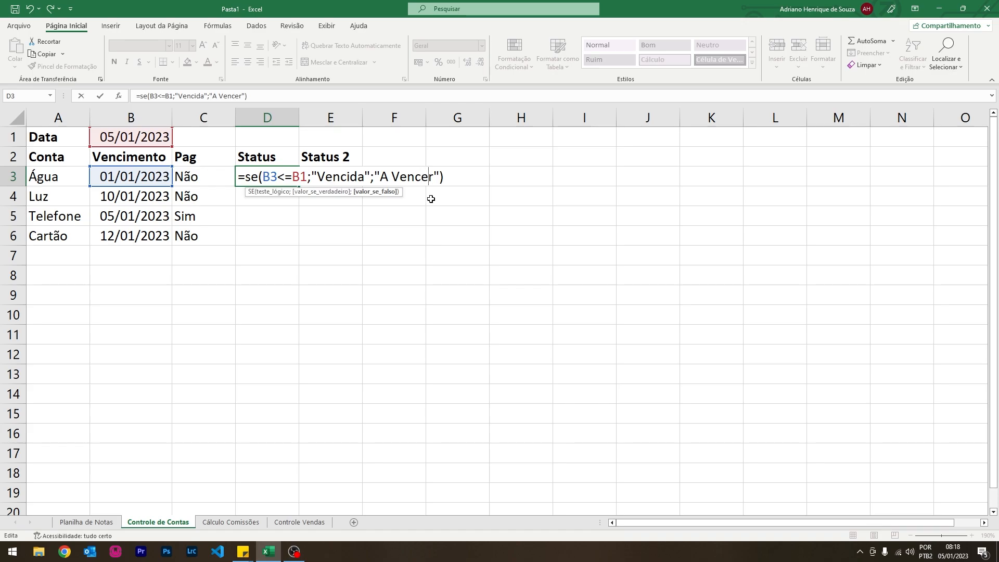
key(Return)
Make the B3 reference in D3's formula absolute as $B$3 and fill the formula down to D6.
click(252, 176)
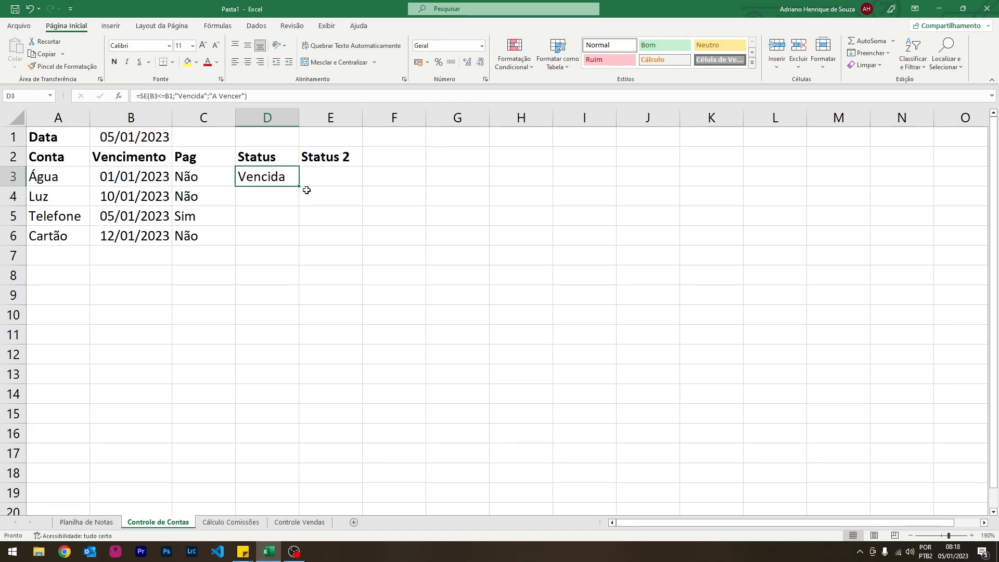
double_click(281, 172)
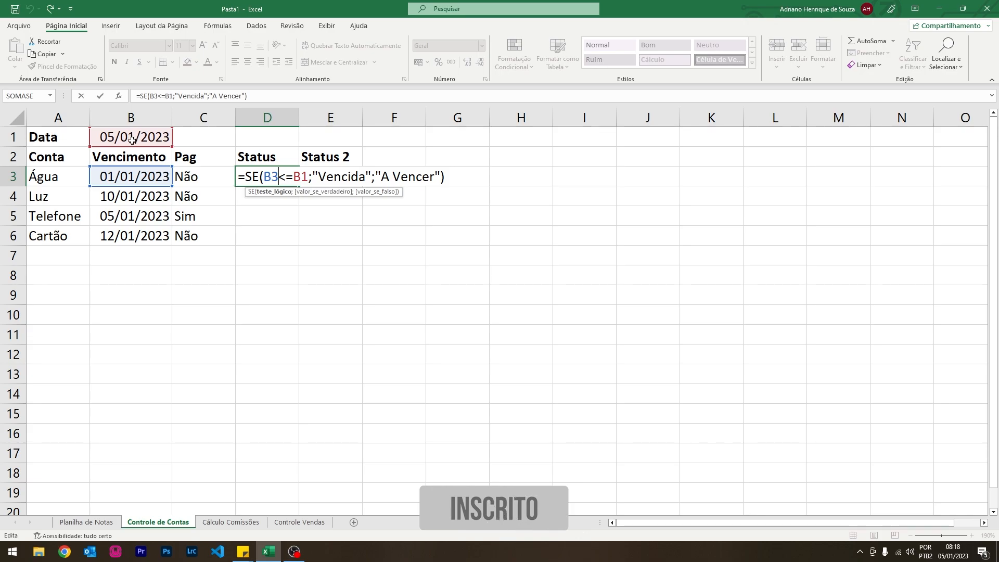
double_click(267, 176)
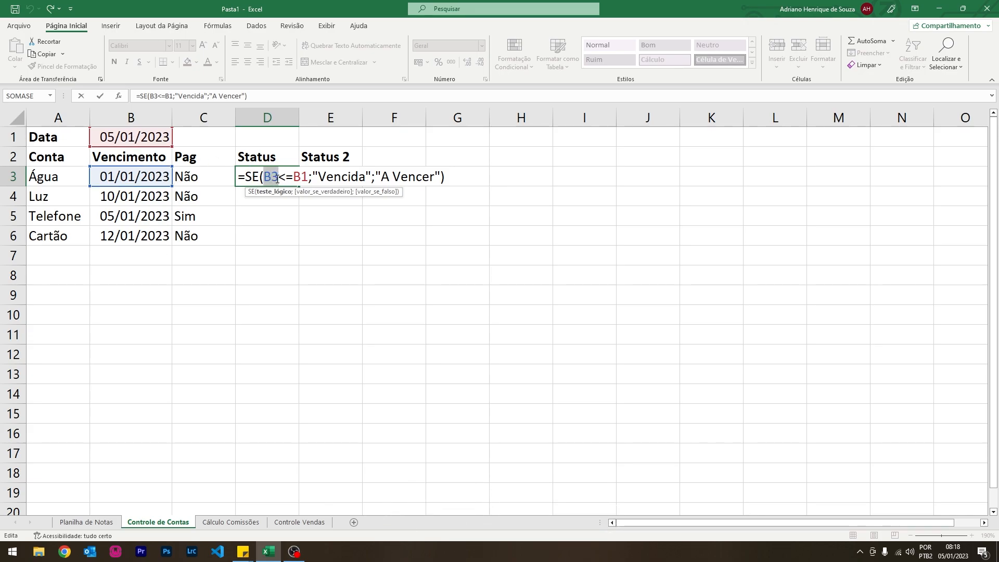
key(F4)
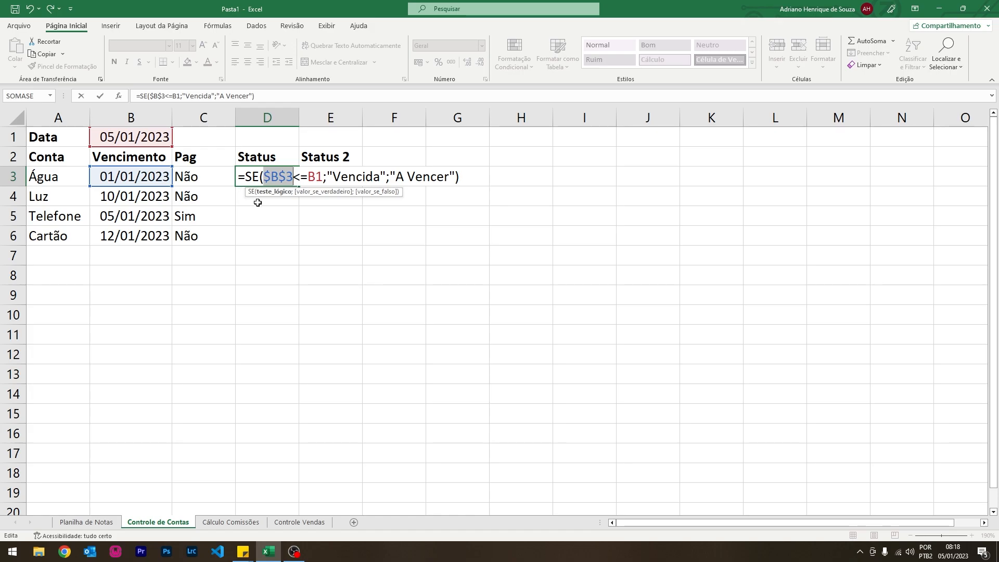
key(Return)
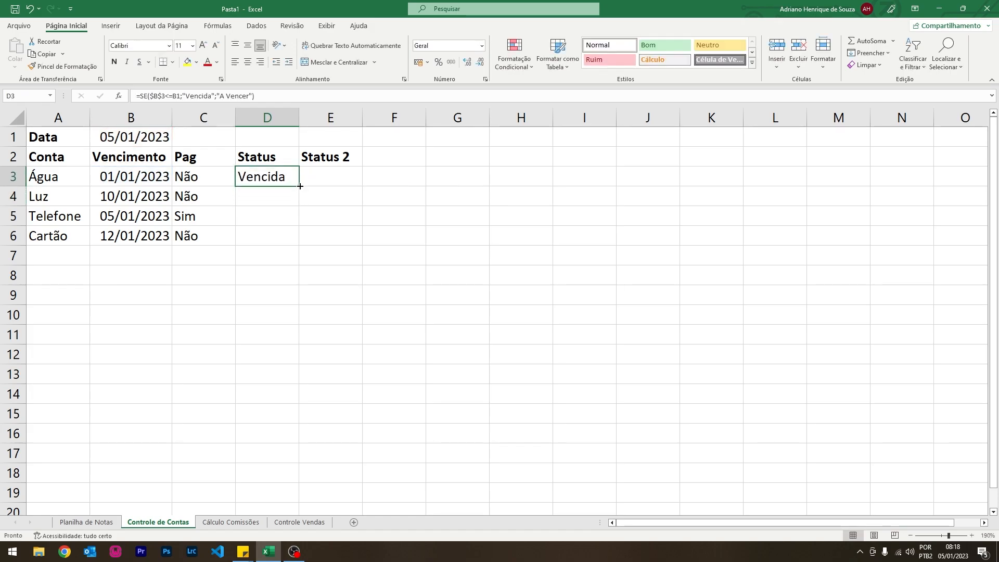
double_click(299, 188)
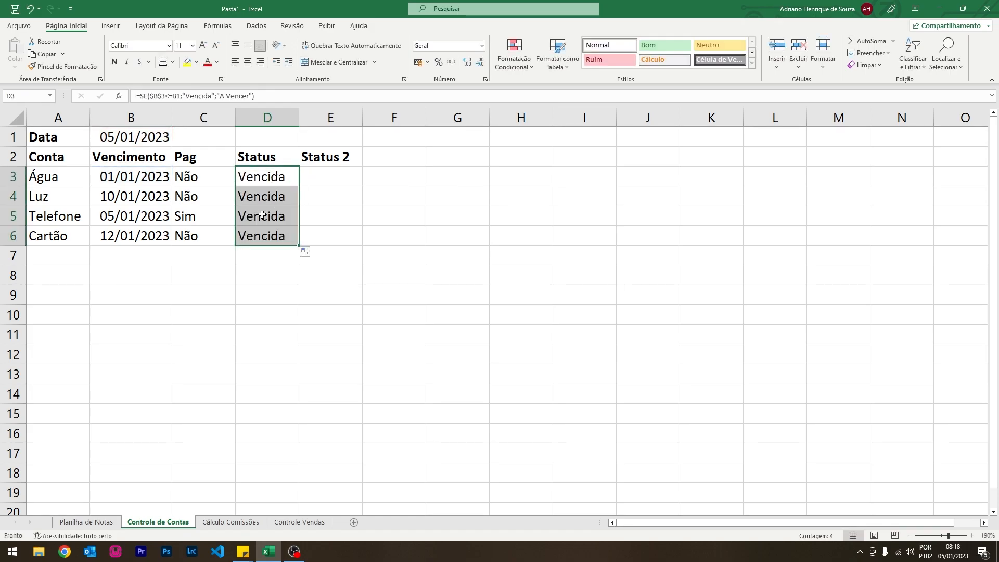
Examine the cell references in the status formulas of D3 and D6, comparing them with the due date in B6.
click(133, 235)
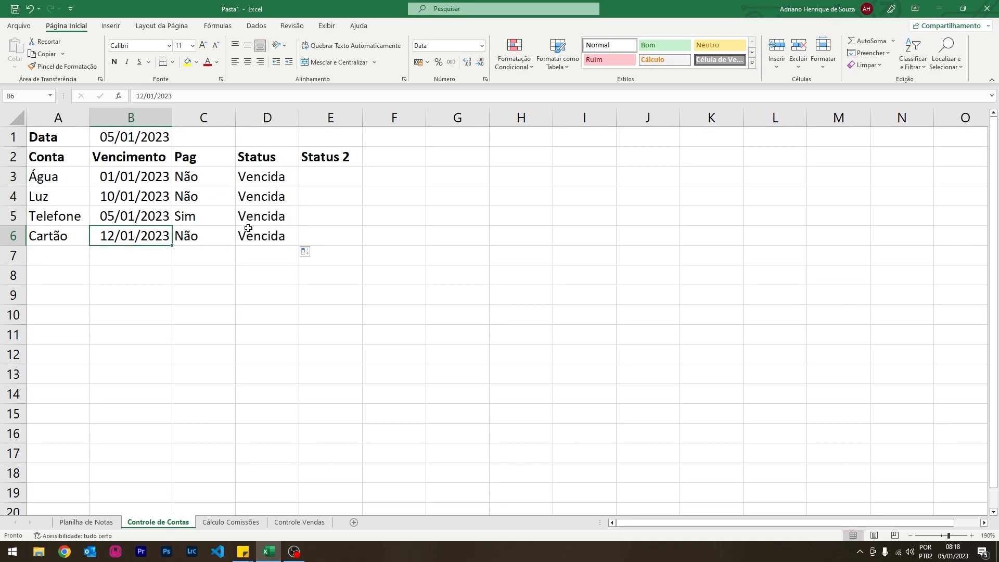
click(265, 182)
double_click(264, 182)
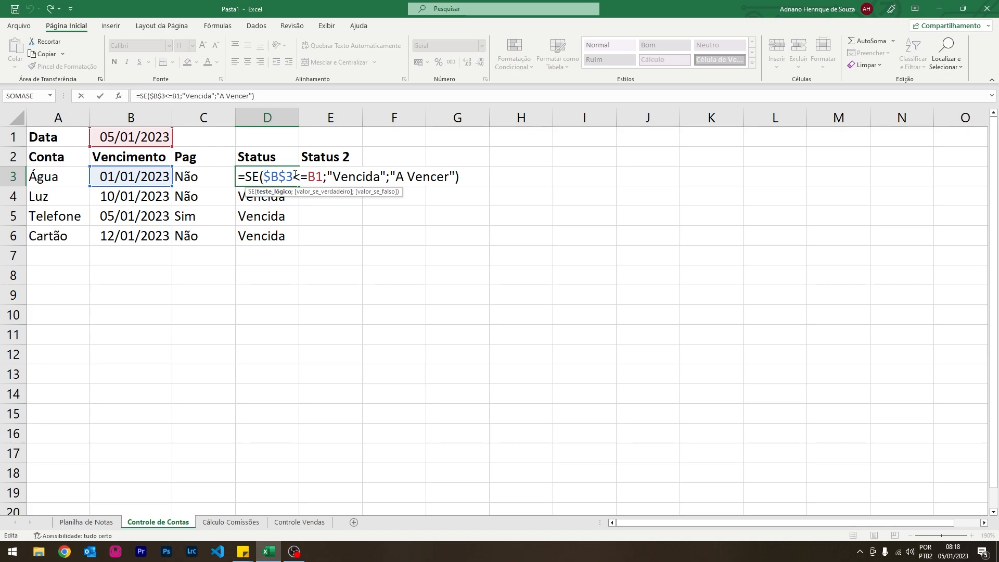
key(Return)
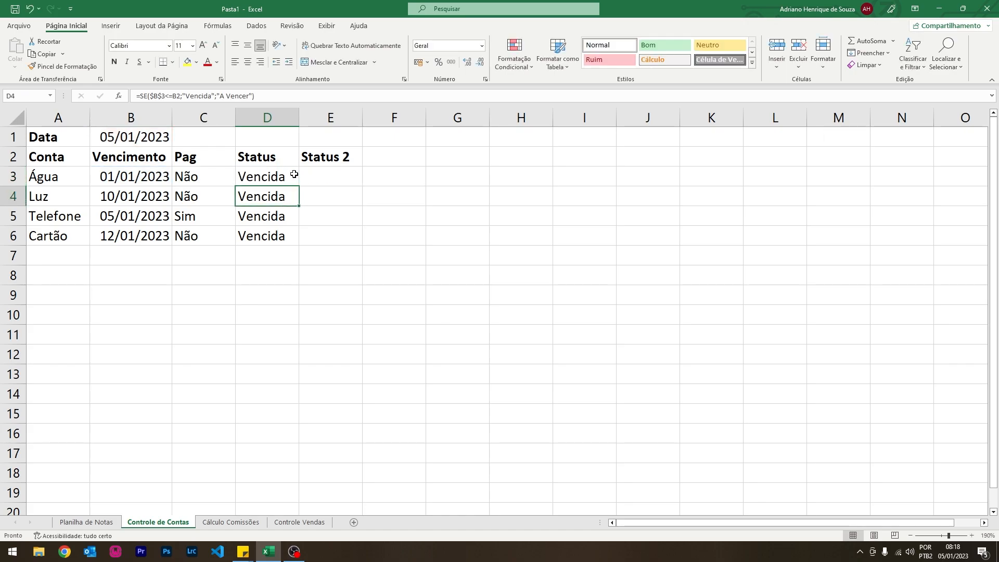
double_click(286, 235)
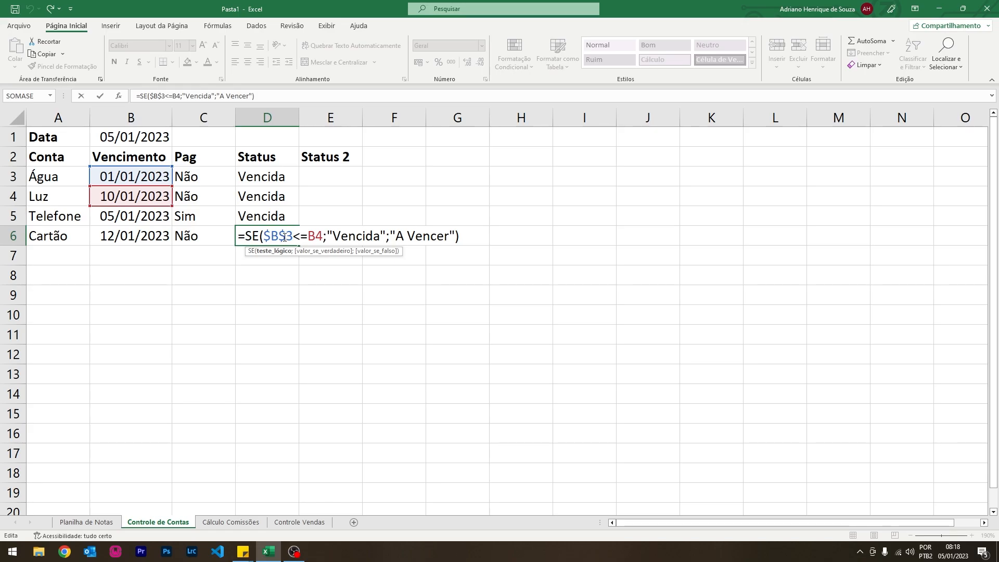
key(Escape)
click(274, 176)
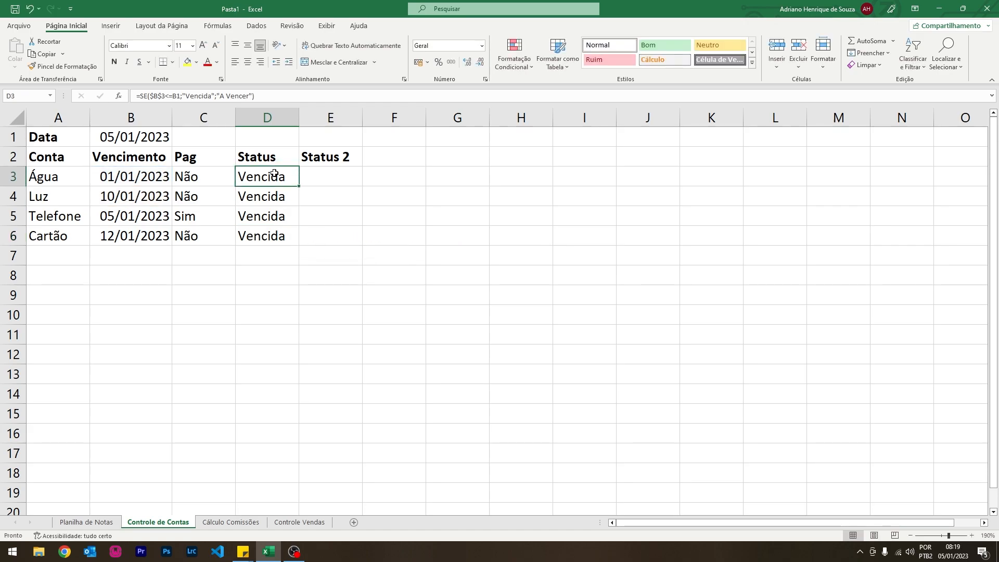
drag(275, 176, 272, 234)
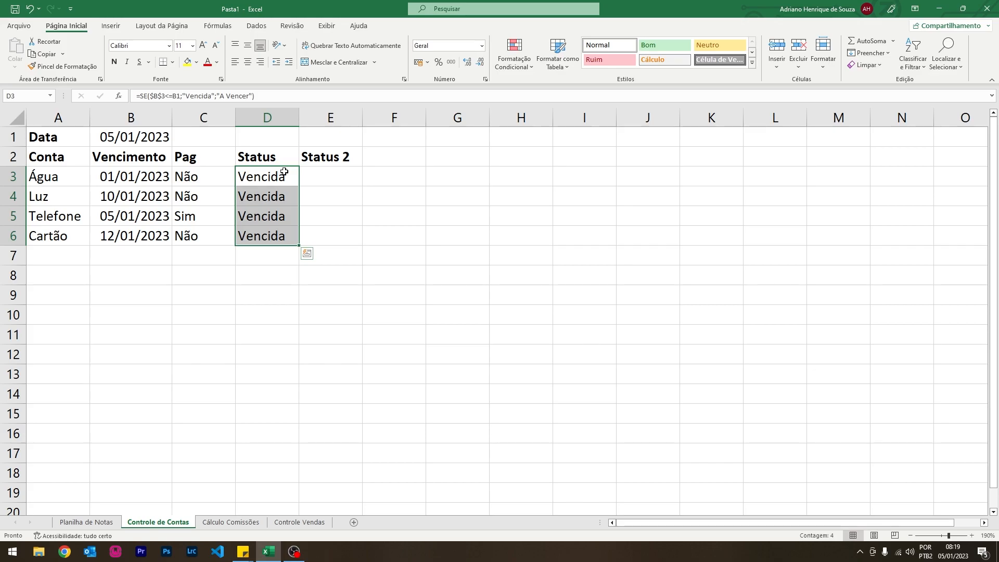
Undo the fill of the status formula below D3 and make the B3 reference in D3 relative again.
key(ctrl+z)
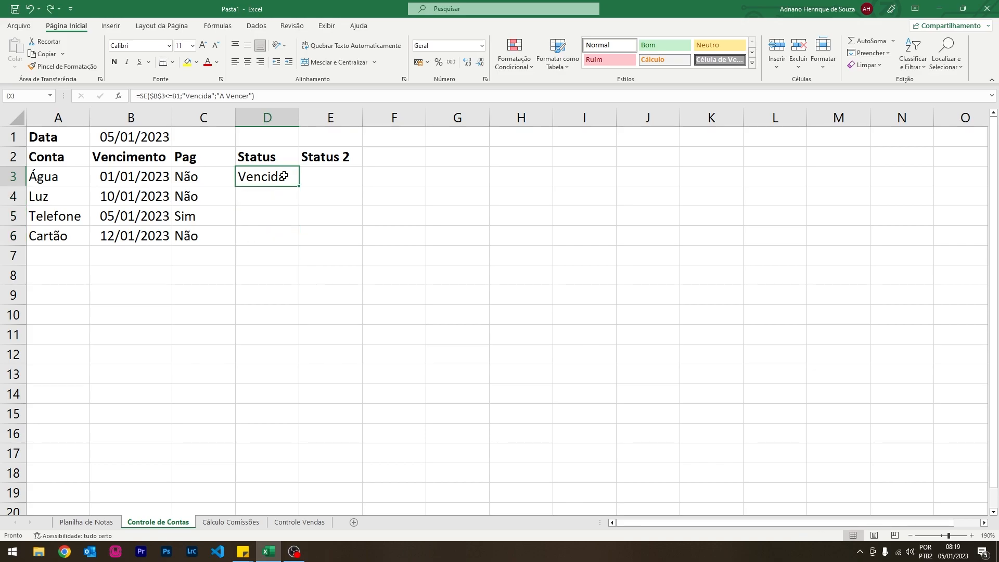
double_click(283, 175)
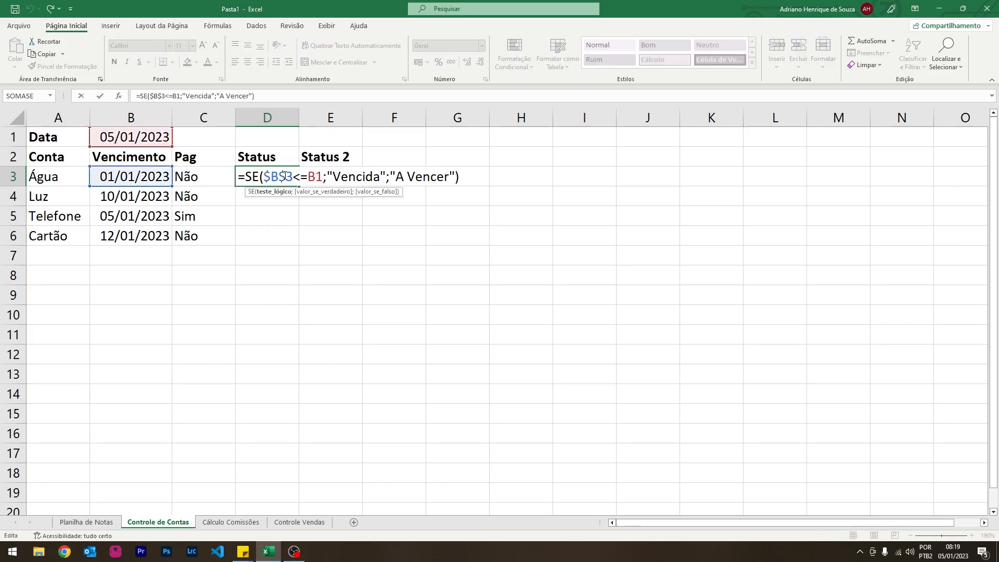
key(BackSpace)
key(Left)
key(BackSpace)
key(Return)
click(275, 228)
Make the B1 reference in D3's formula absolute as $B$1 and fill the formula down to D6.
click(270, 177)
double_click(271, 177)
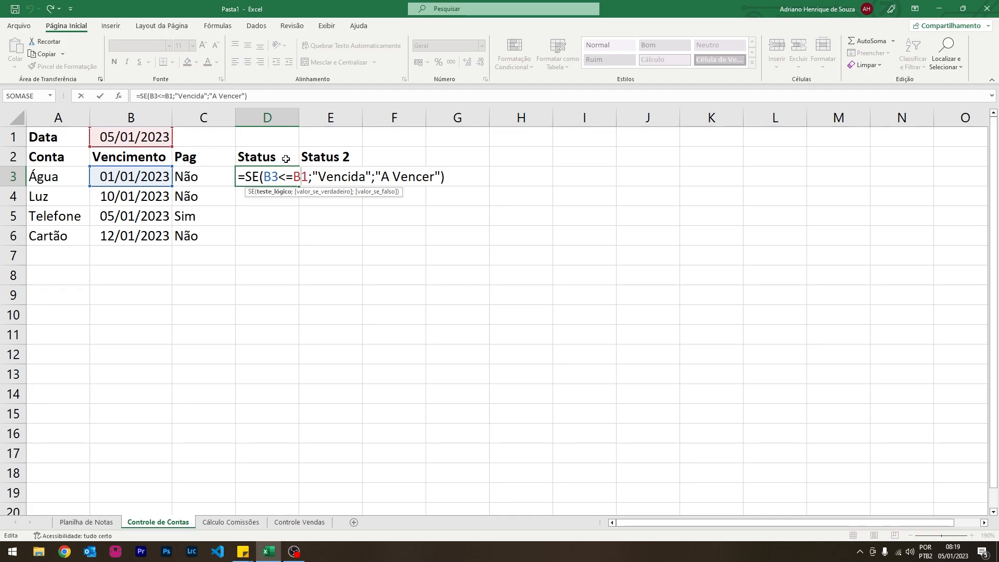
double_click(300, 177)
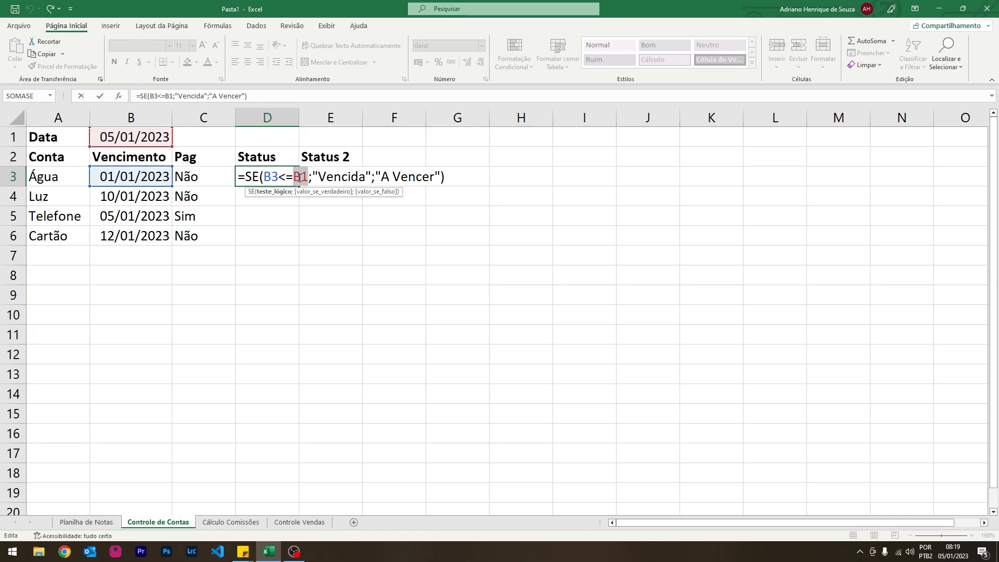
key(F4)
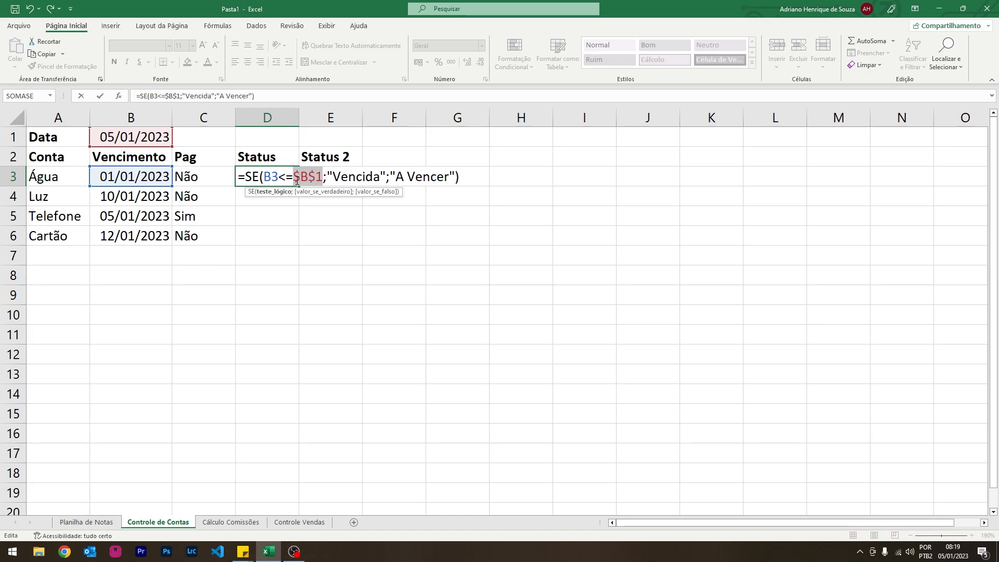
key(Return)
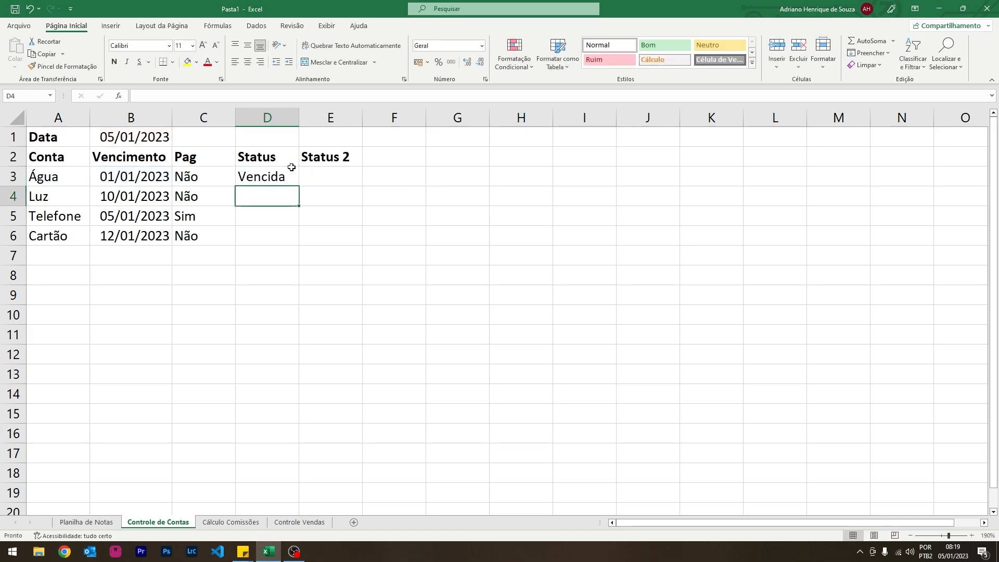
click(288, 175)
drag(303, 187, 300, 244)
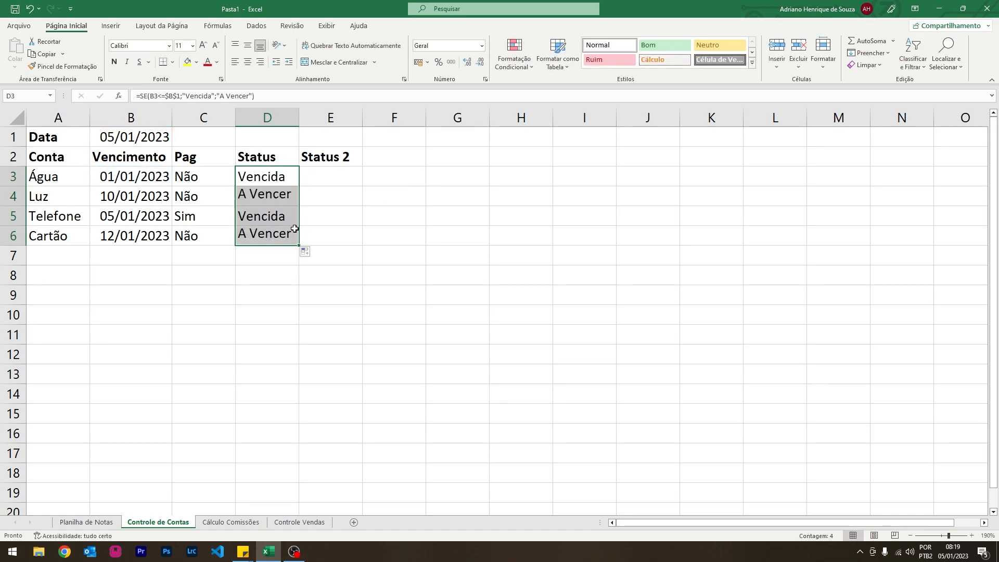
click(266, 198)
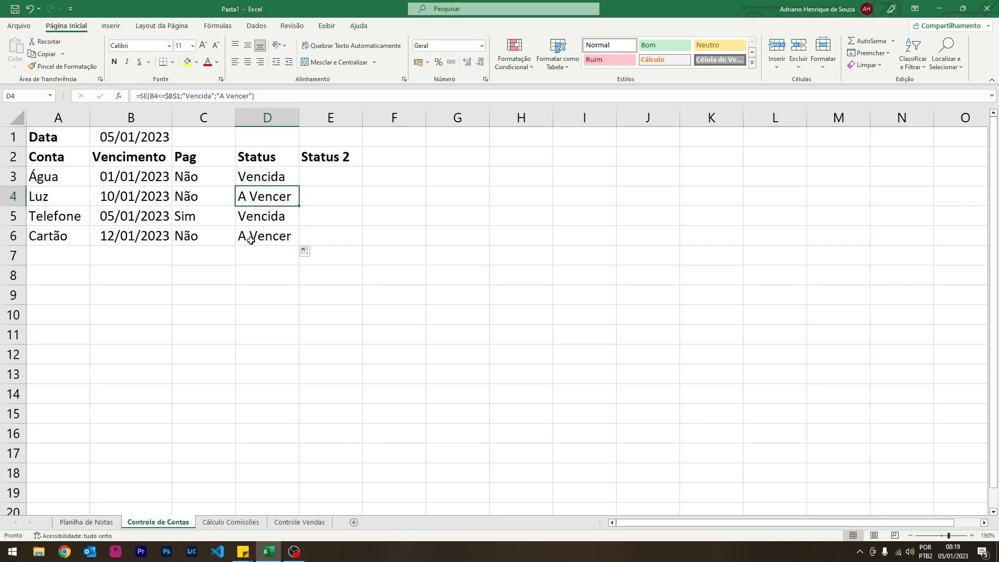
double_click(279, 174)
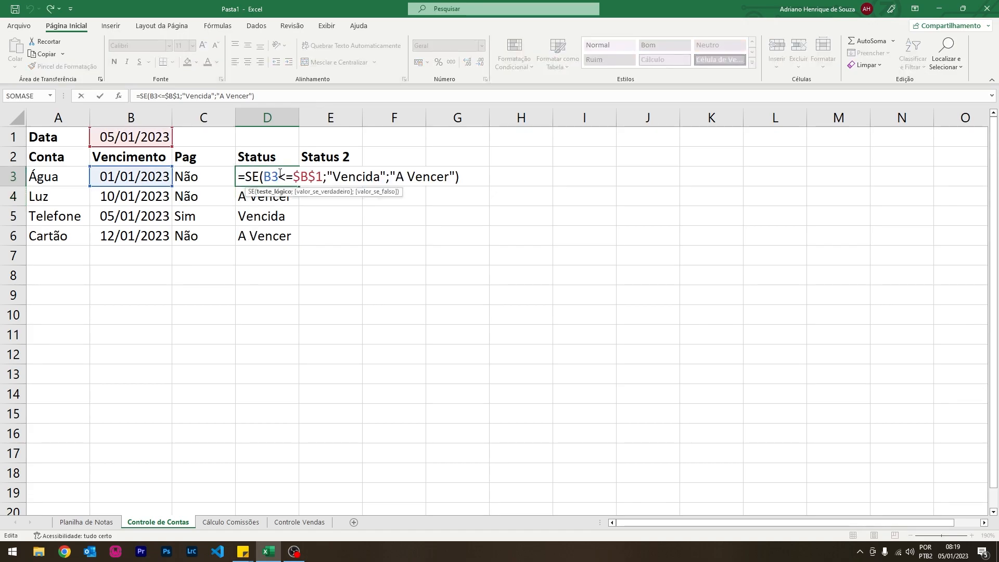
key(Return)
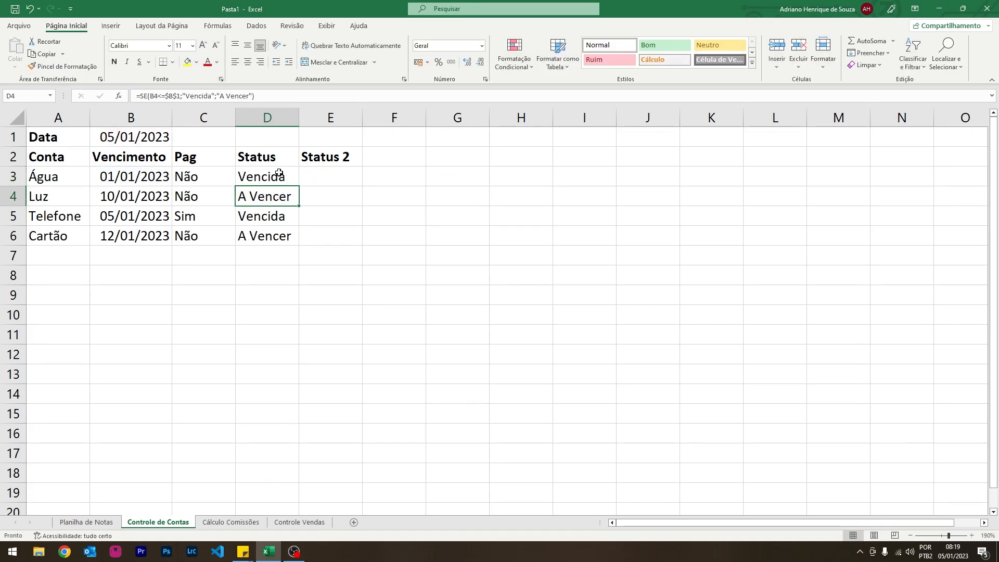
Enter the formula =SE(E(B3<=$B$1;C3="Não");"Vencida";"A Vencer") in E3 for the first bill's Status 2.
click(335, 172)
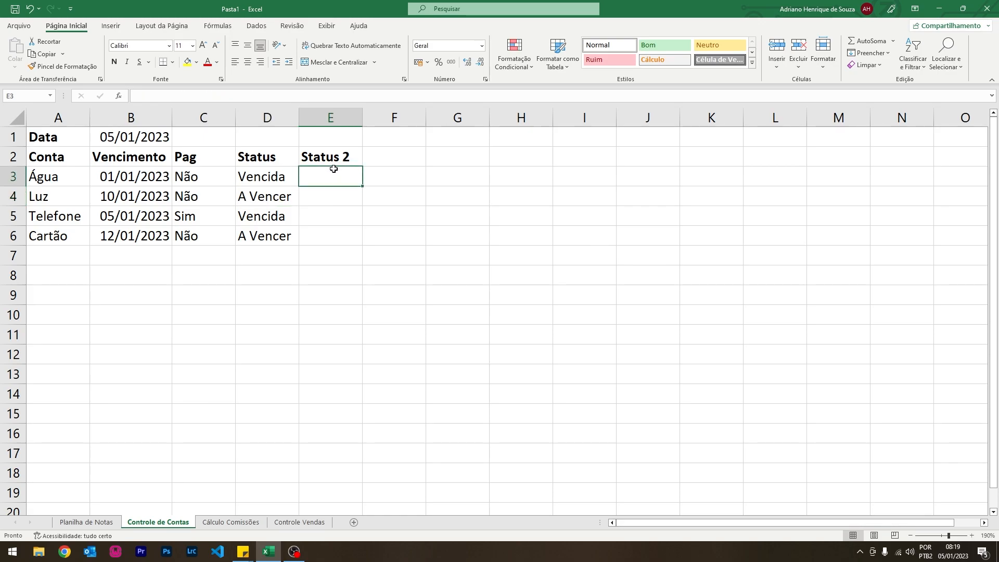
text(=se()
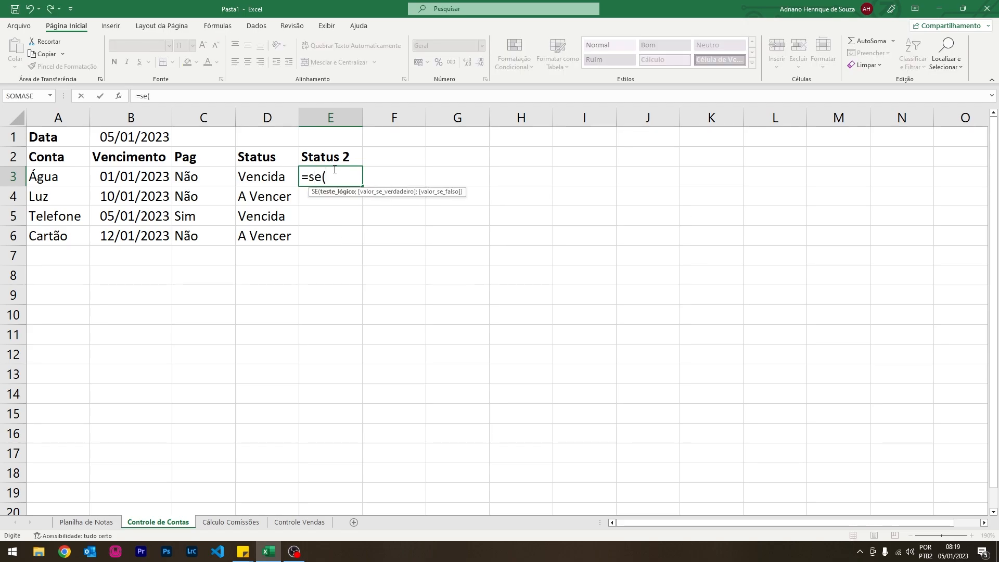
text(e()
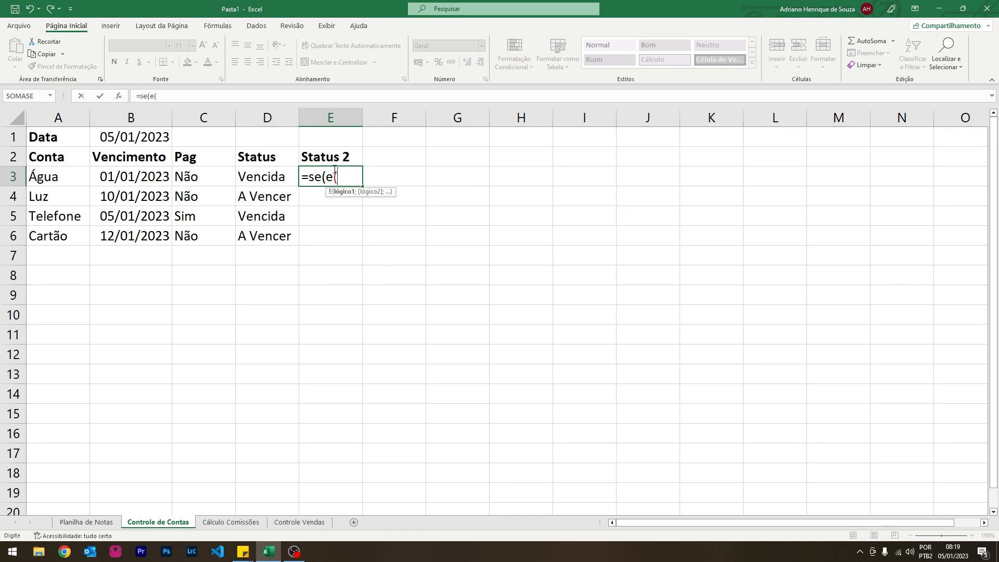
click(114, 177)
text(<=)
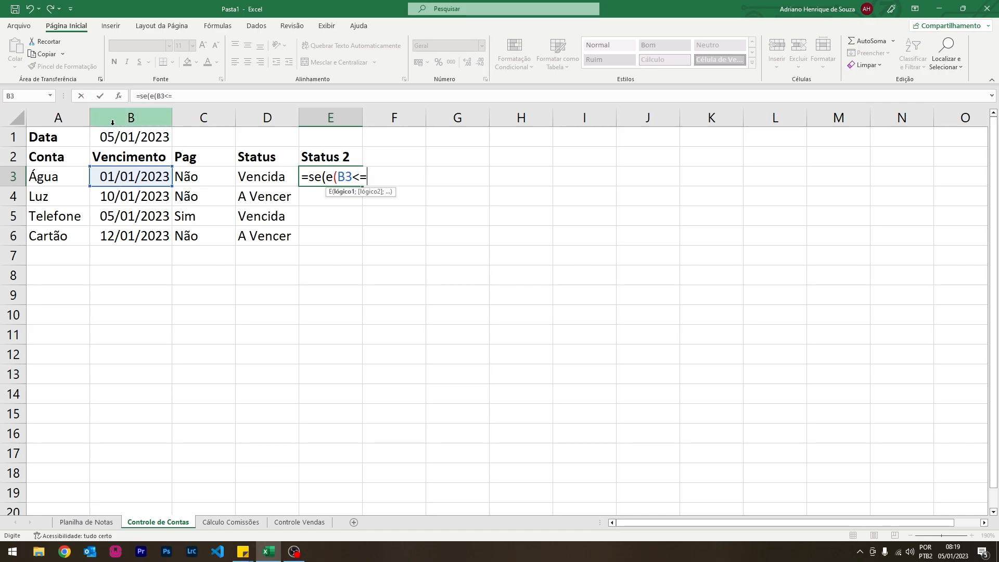
click(125, 137)
key(F4)
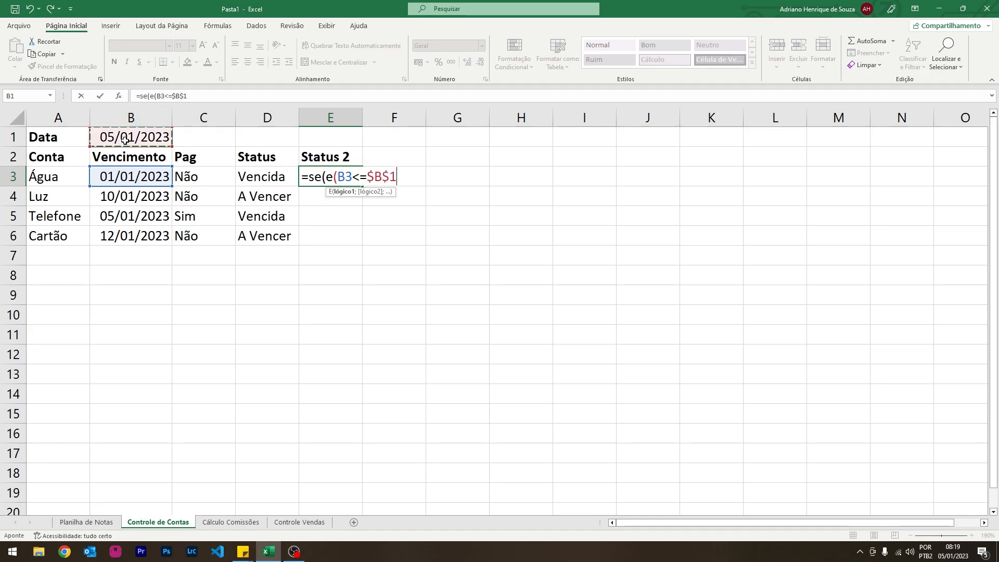
text(;)
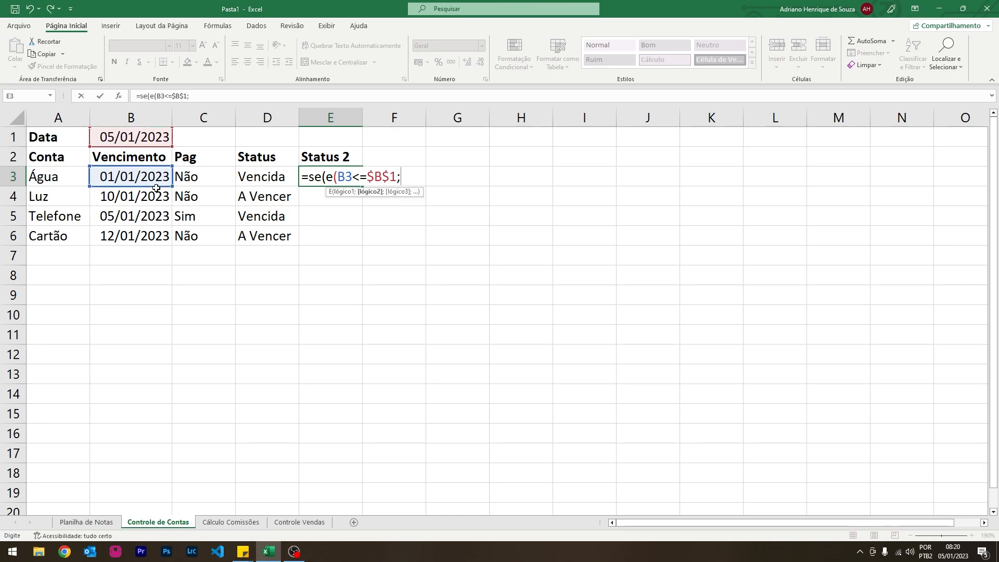
click(204, 180)
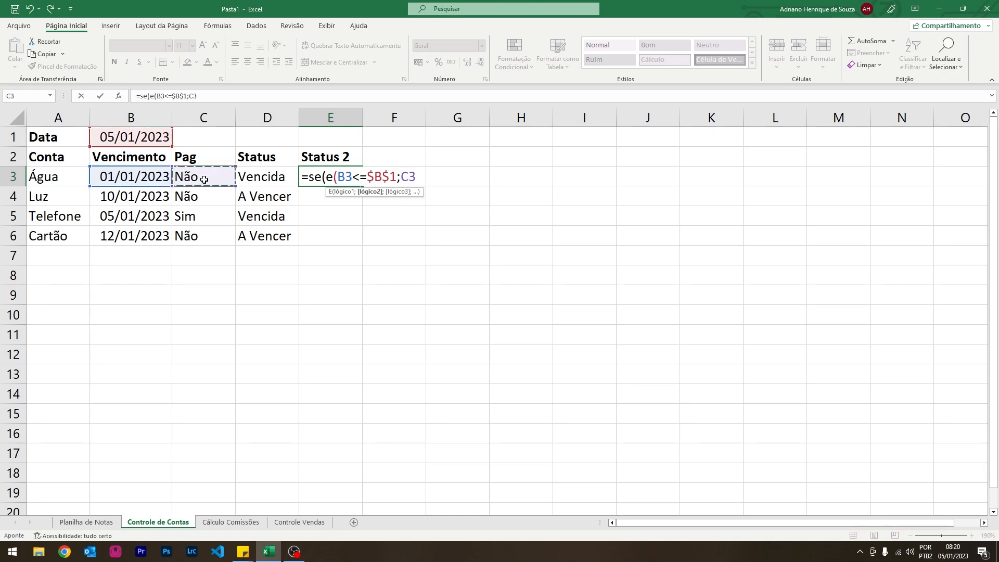
text(="Não");)
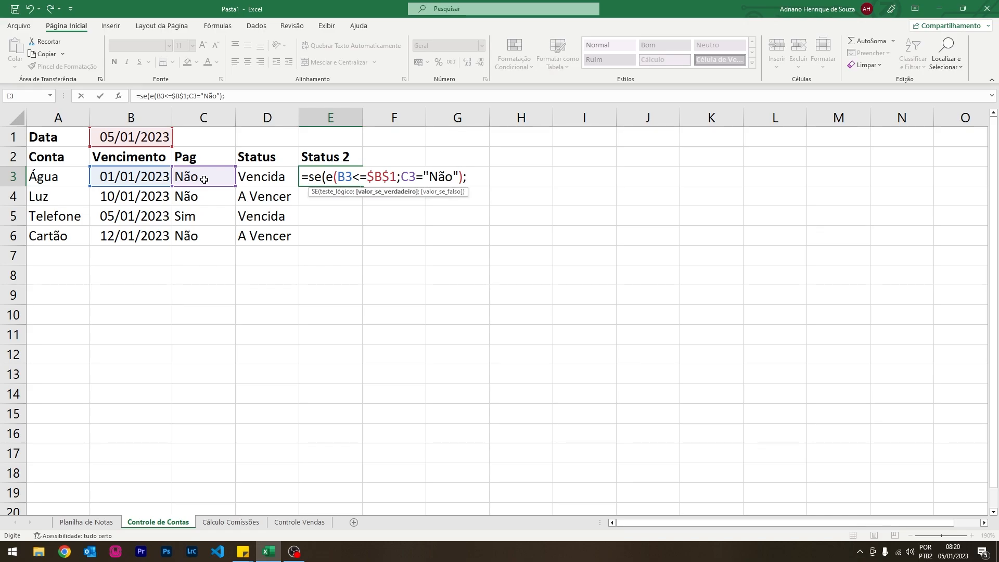
text("Vencia)
key(BackSpace)
text(da";"A Vencer"))
key(Return)
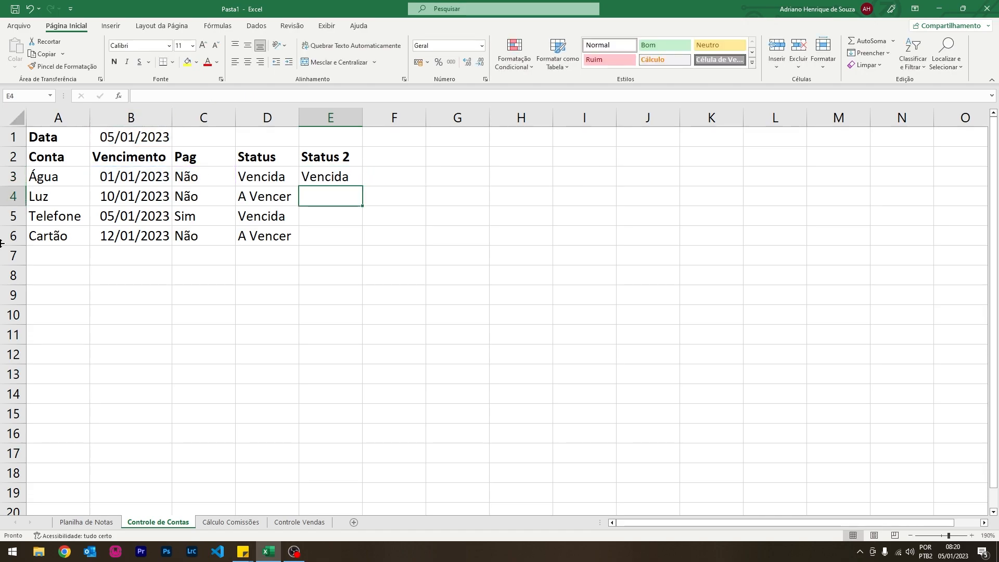
Fill the Status 2 formula from E3 down to E6.
click(357, 176)
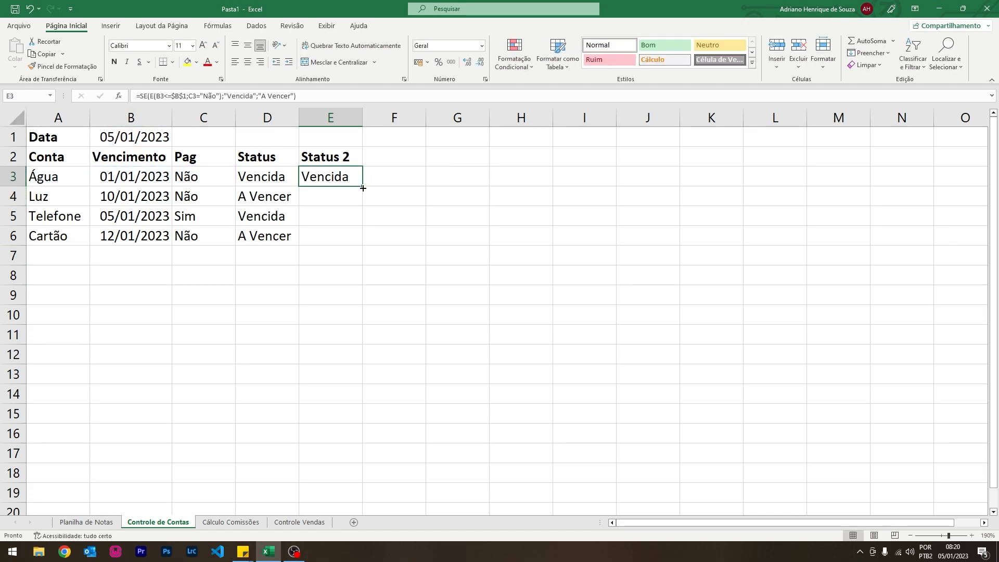
double_click(362, 188)
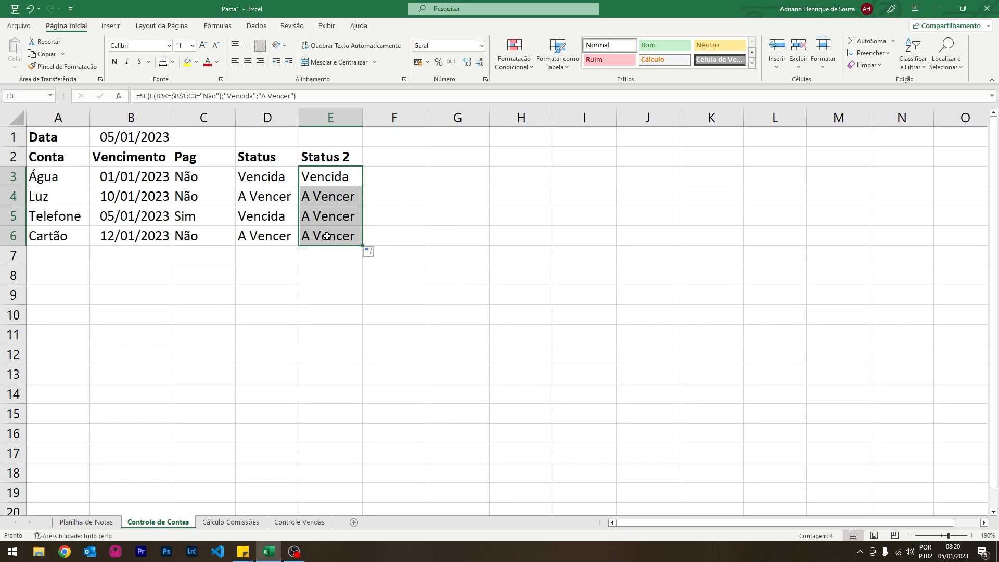
click(121, 237)
click(120, 215)
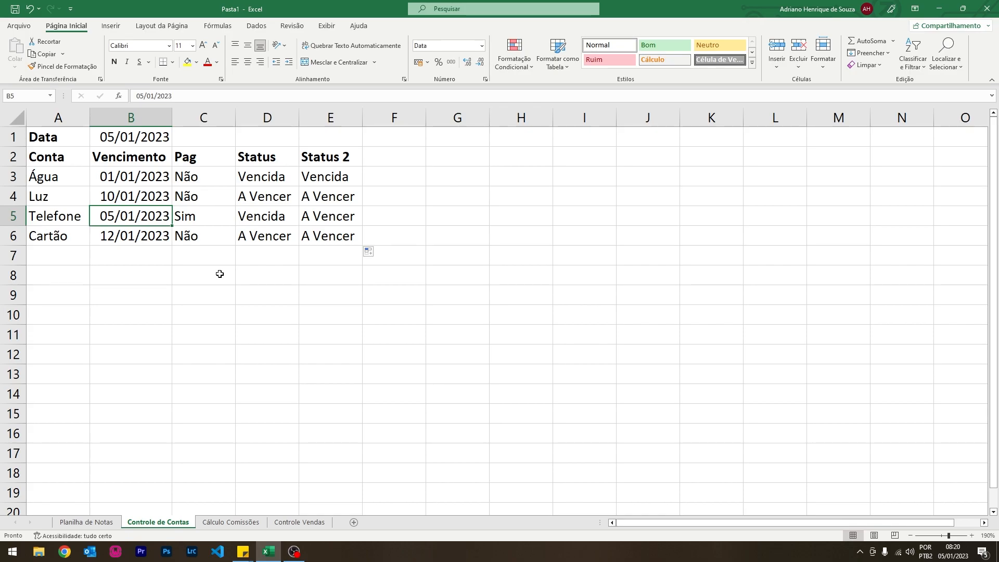
On the Cálculo Comissões sheet, enter the formula =SE(B2>=35000;5%;2%)*B2 in C2 for the first seller's commission.
click(223, 525)
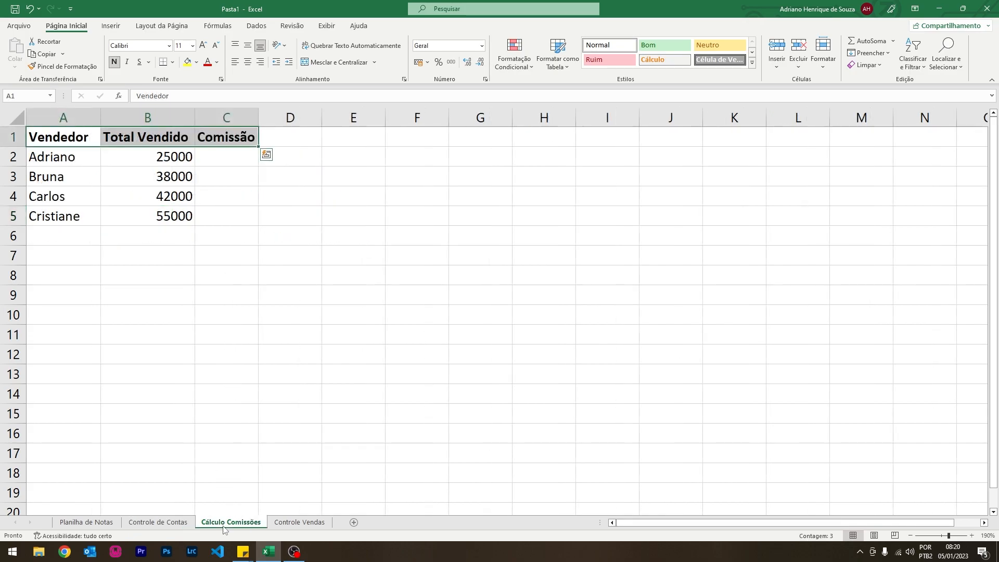
click(213, 165)
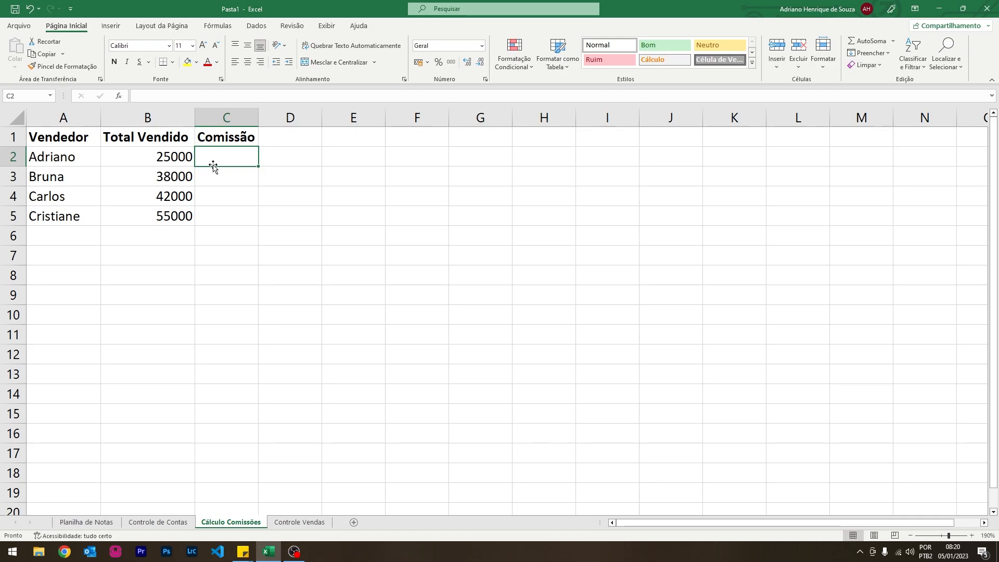
text(=se()
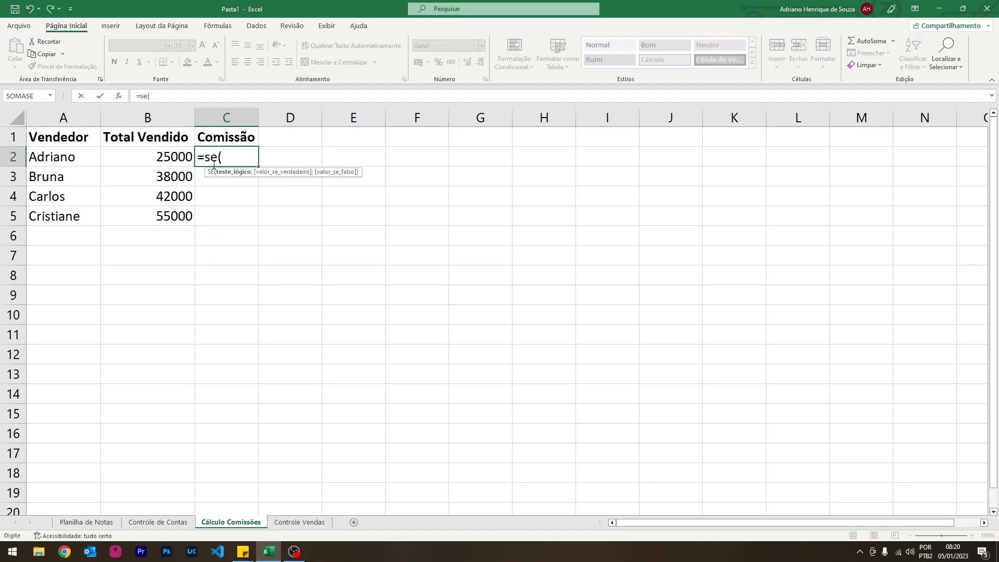
click(161, 156)
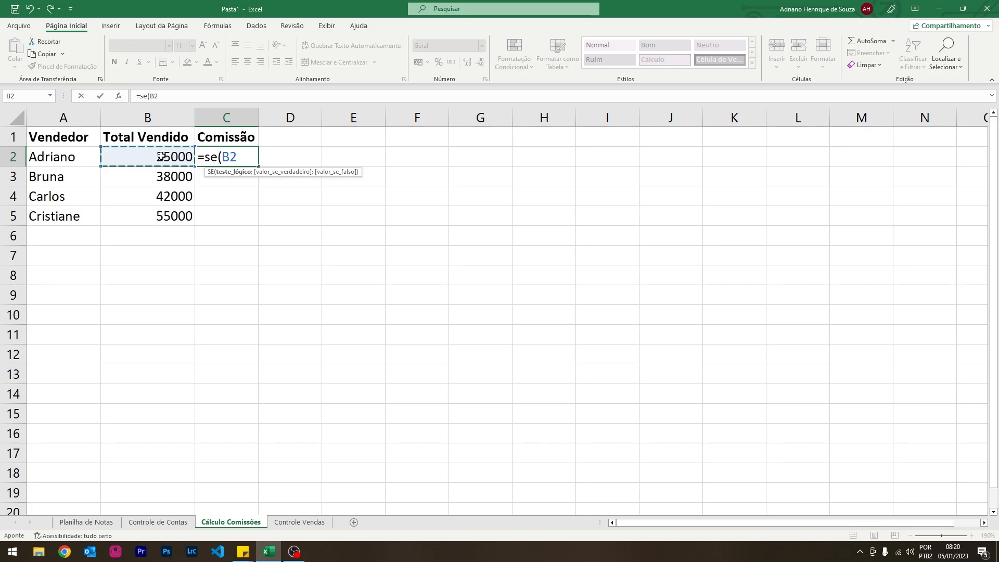
text(>=)
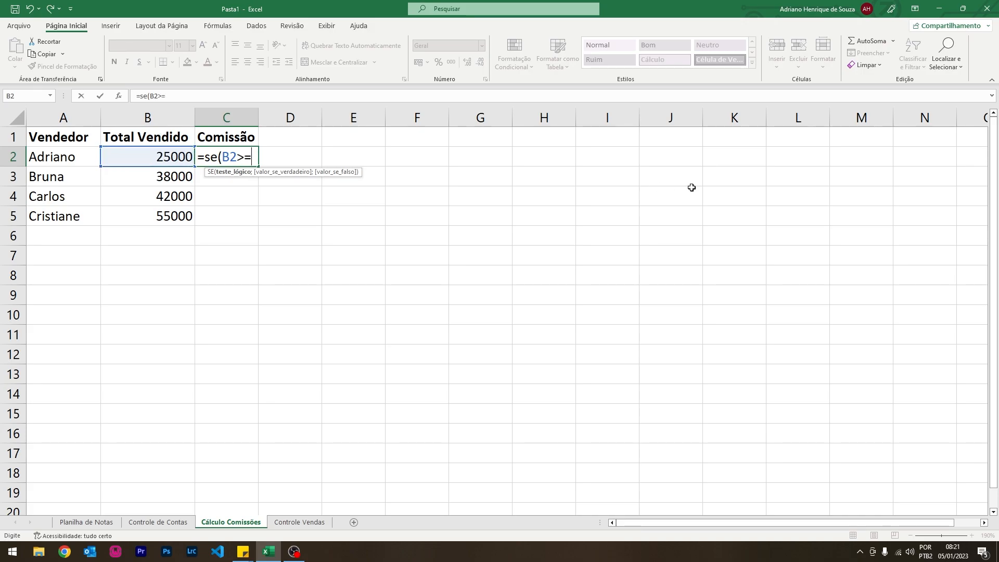
text(35000;5%)
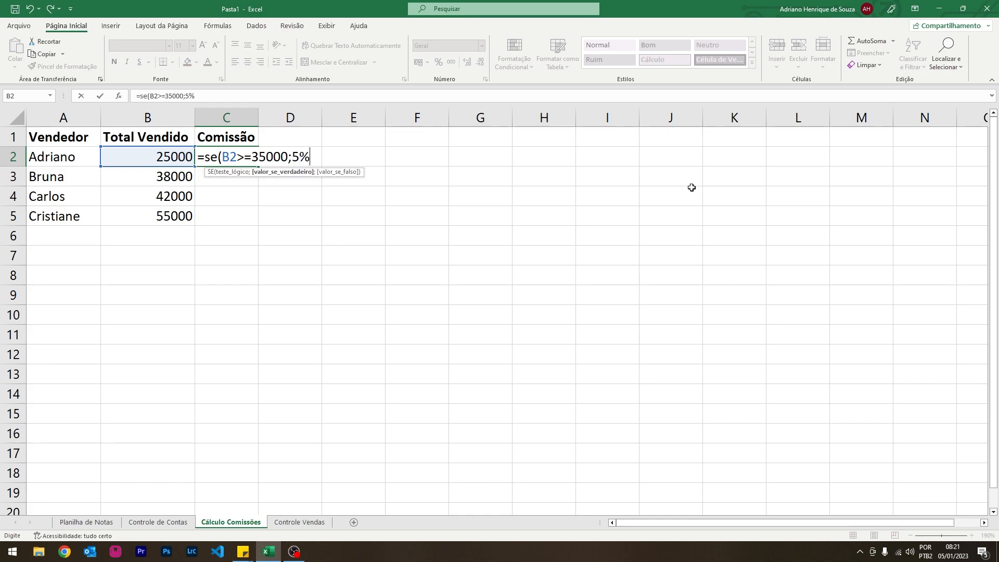
text(;2%)
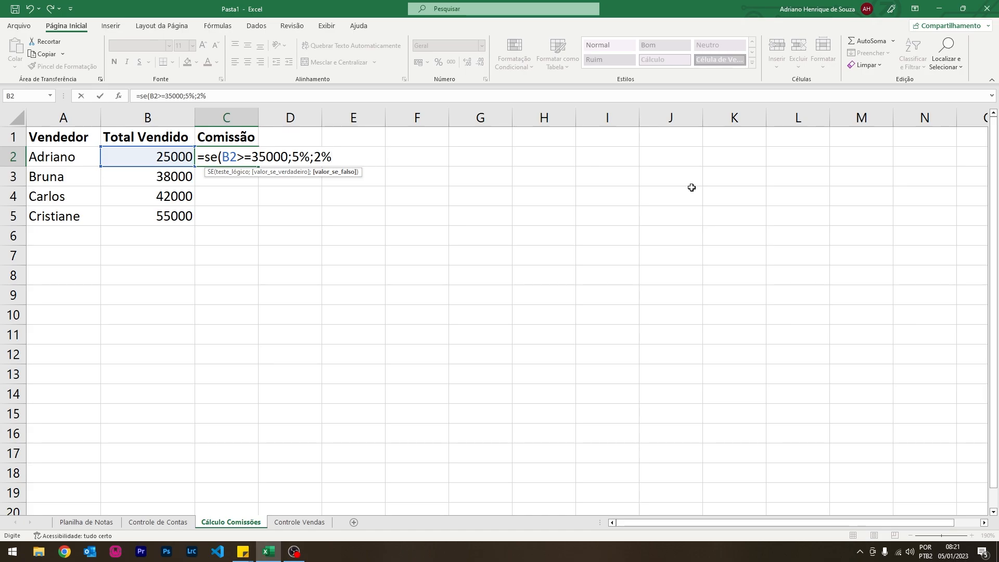
text())
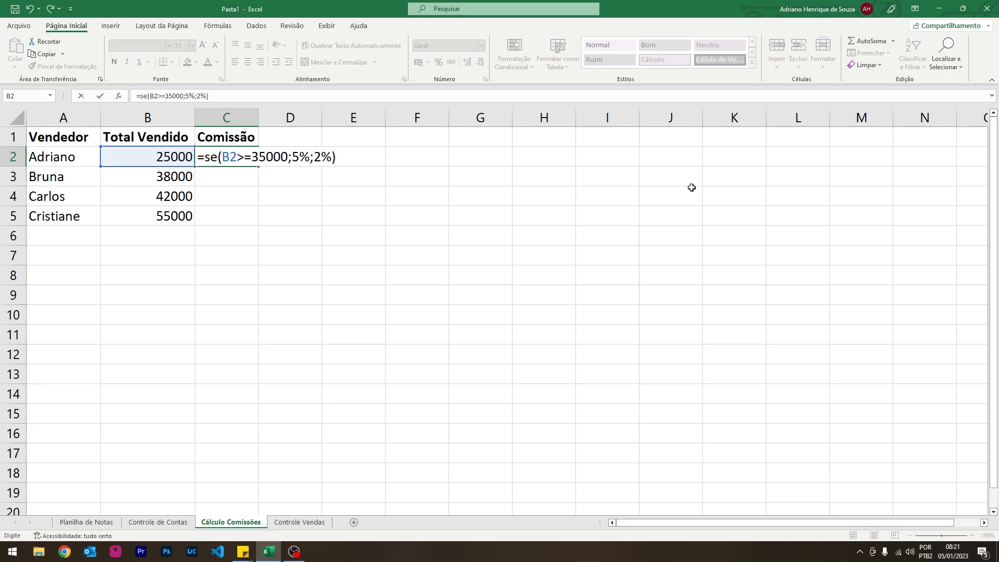
text(*)
click(130, 156)
key(Return)
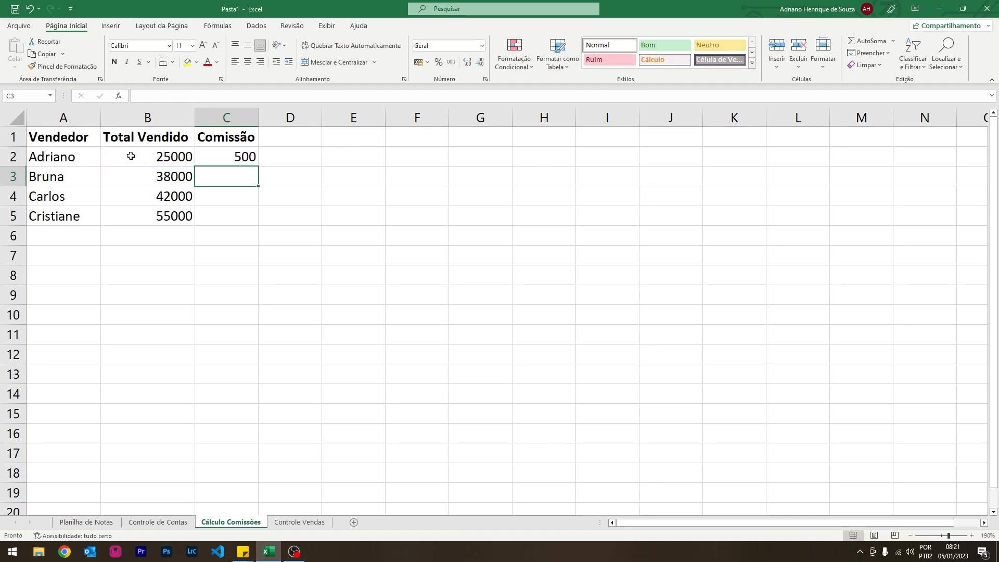
Fill the commission formula from C2 down to C5 and apply the colored three-arrow icon set to that range.
click(237, 157)
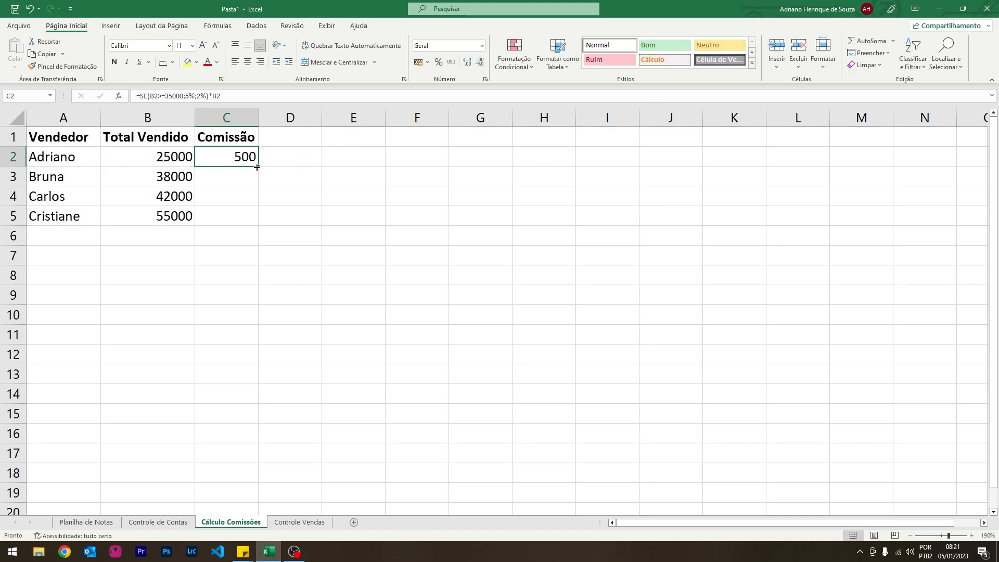
double_click(257, 166)
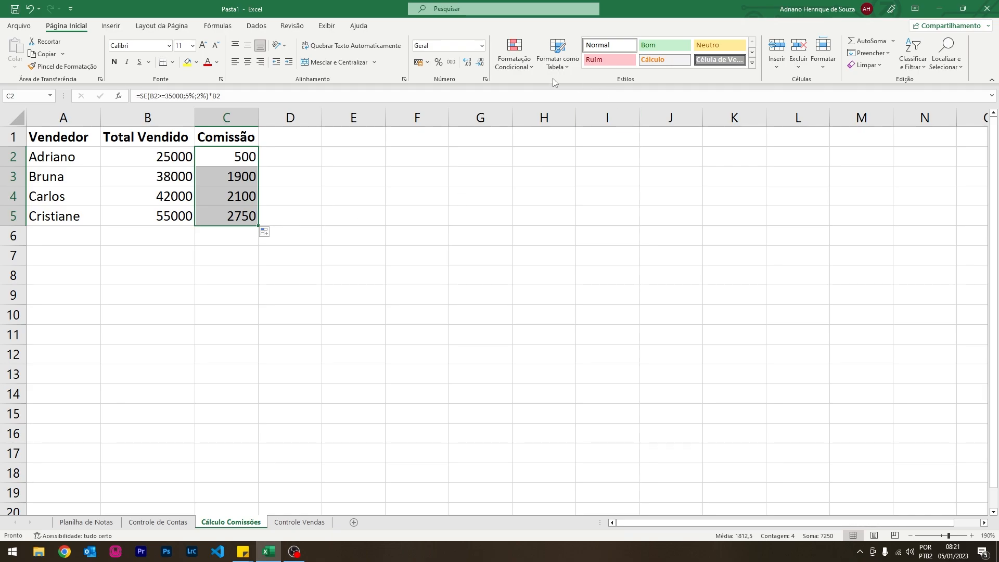
click(517, 63)
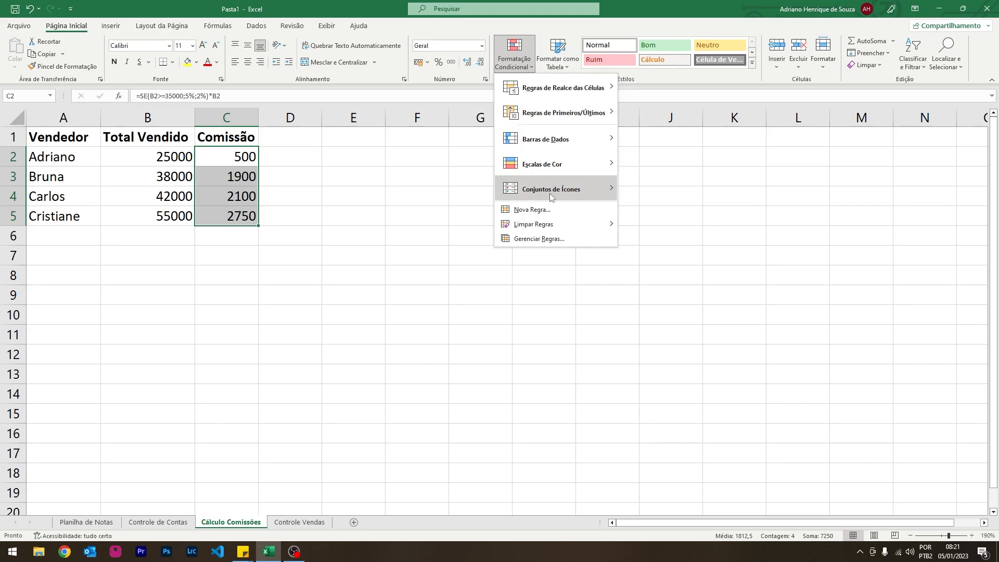
mouse_move(550, 195)
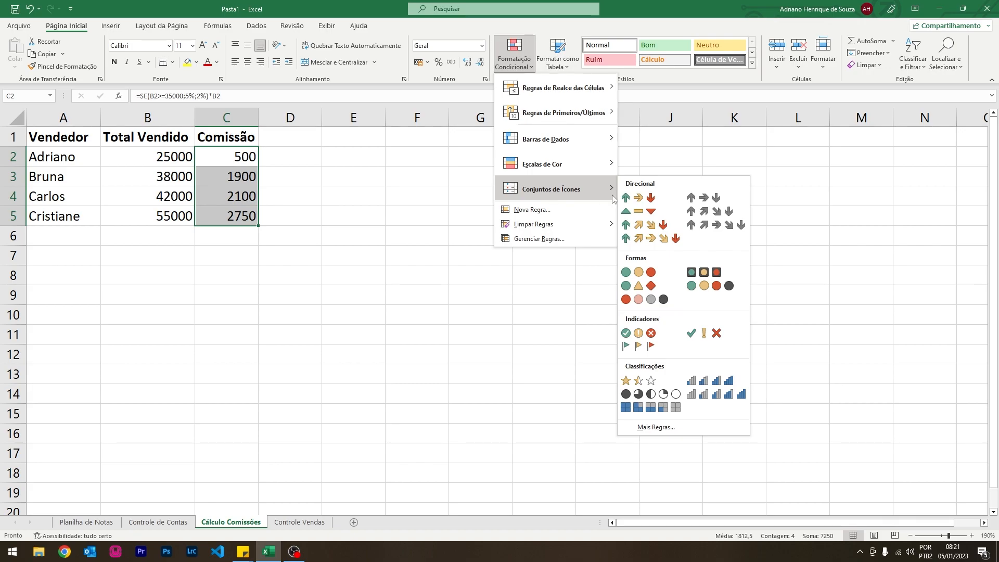
click(648, 199)
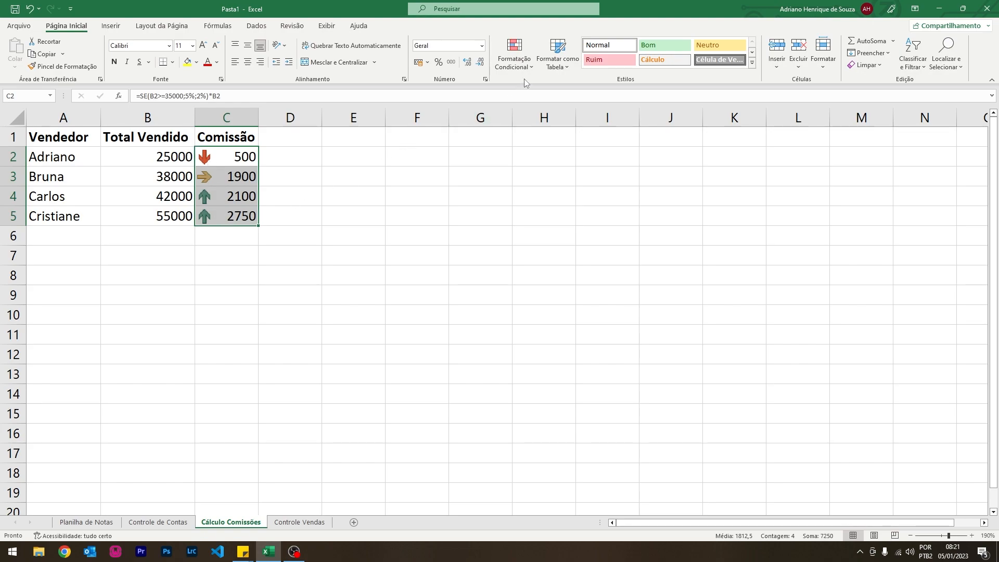
Edit the icon set rule on C2:C5 so both the green and yellow arrow thresholds use the type Número.
click(527, 66)
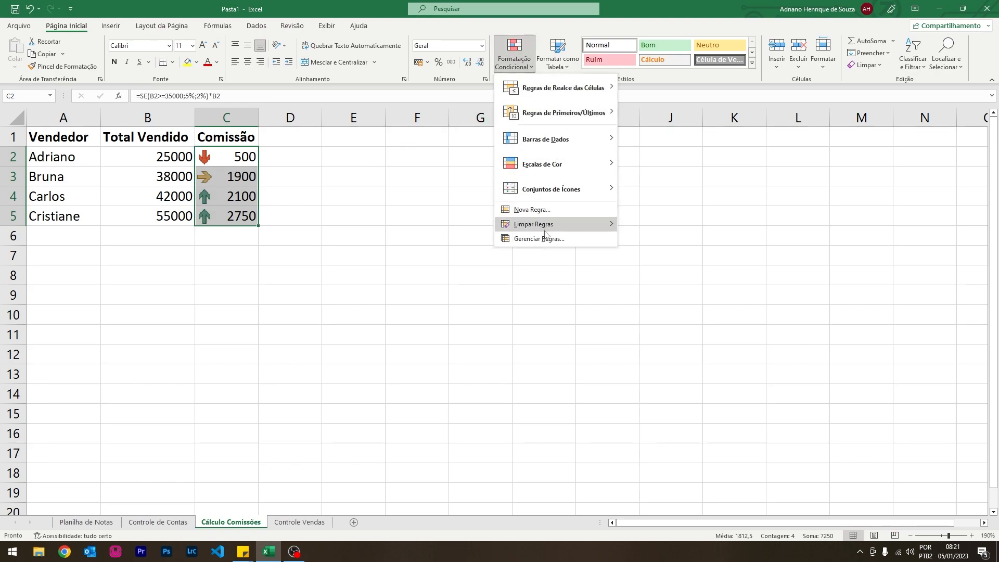
click(503, 239)
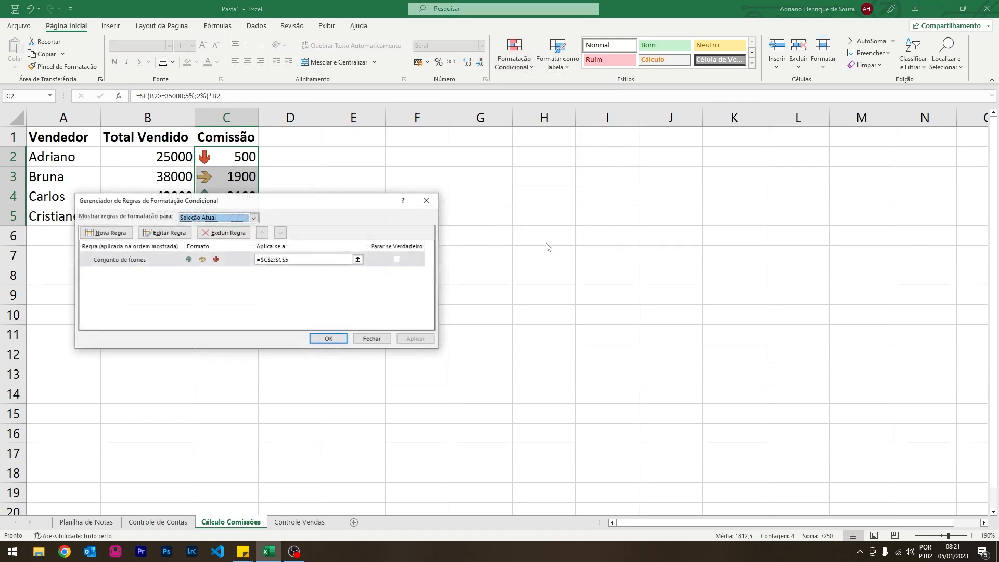
double_click(132, 262)
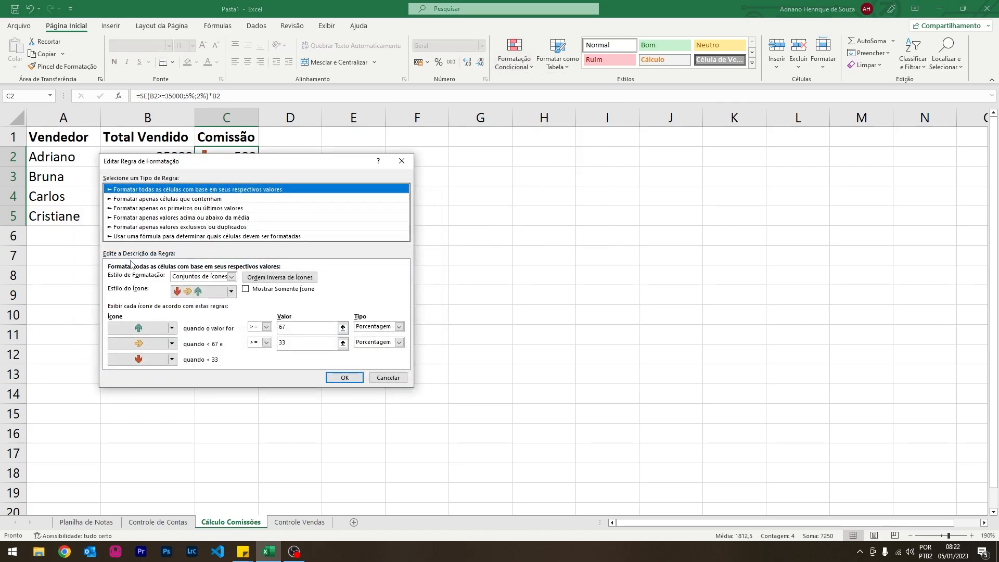
drag(160, 156, 362, 138)
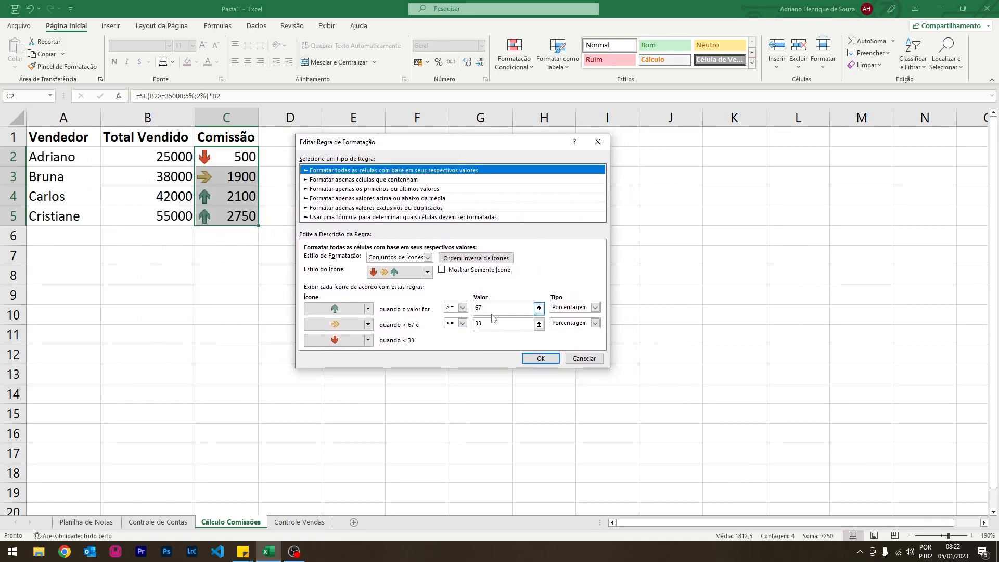
click(595, 311)
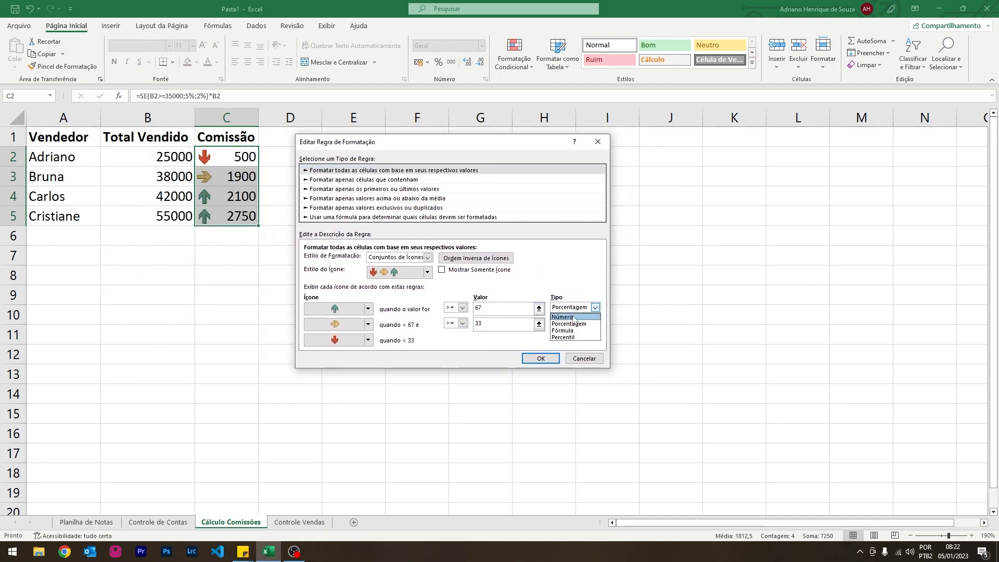
click(575, 316)
click(588, 321)
click(571, 329)
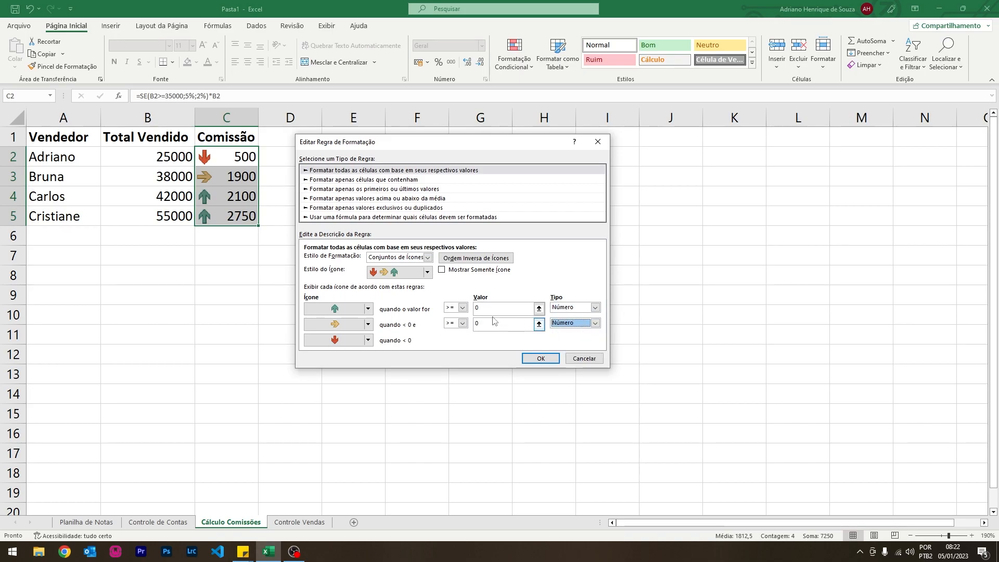
Set the green arrow threshold to 2000, set the yellow arrow's lower threshold, and apply the icon rule.
click(489, 309)
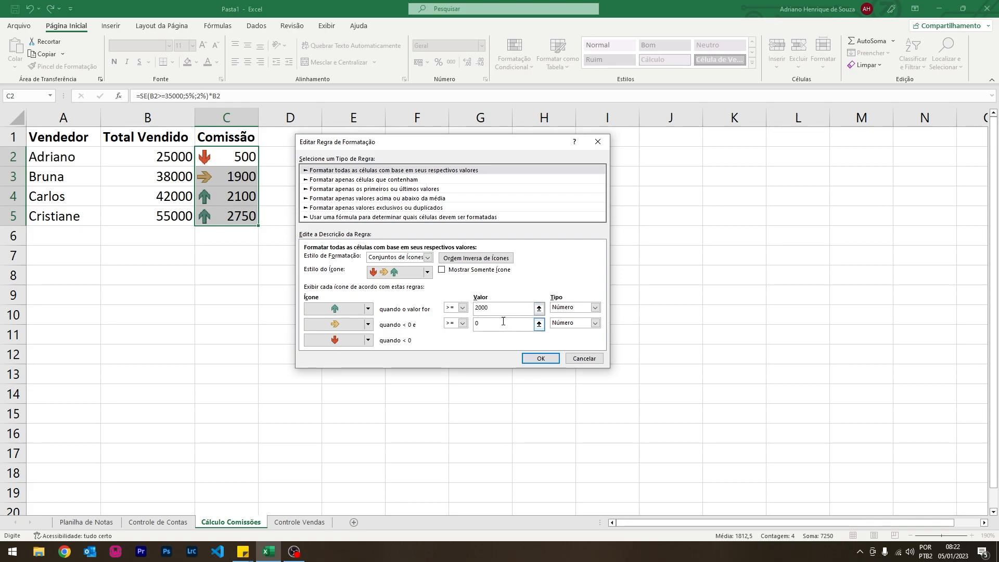
click(484, 328)
click(541, 358)
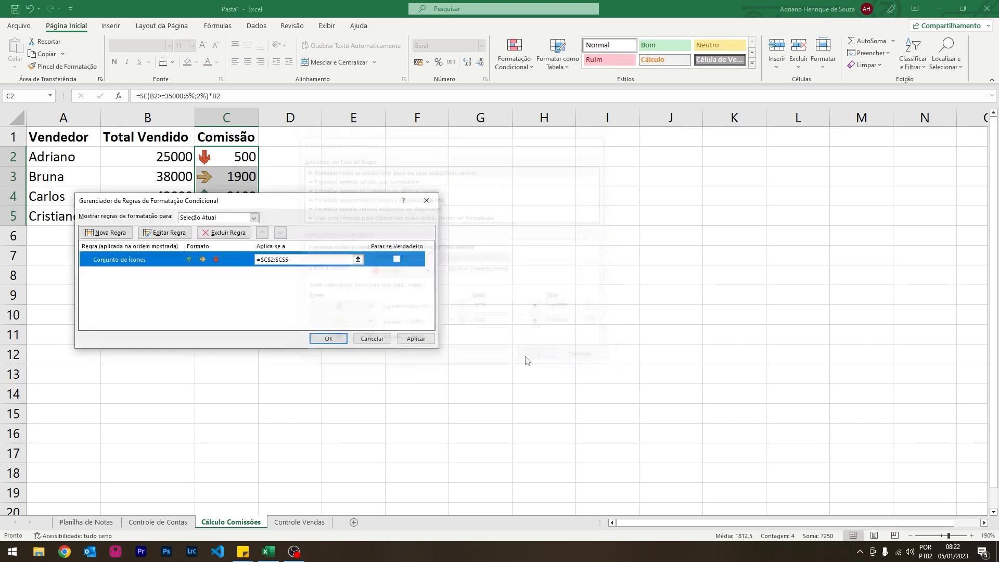
click(329, 339)
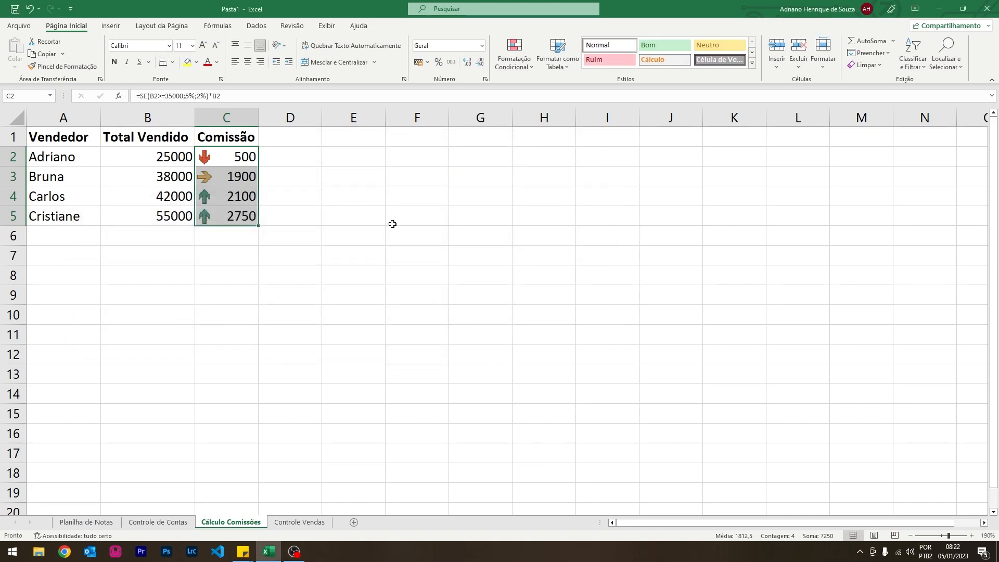
click(370, 315)
Set the total sold in B4 to 19000 to test the commission icons.
click(164, 200)
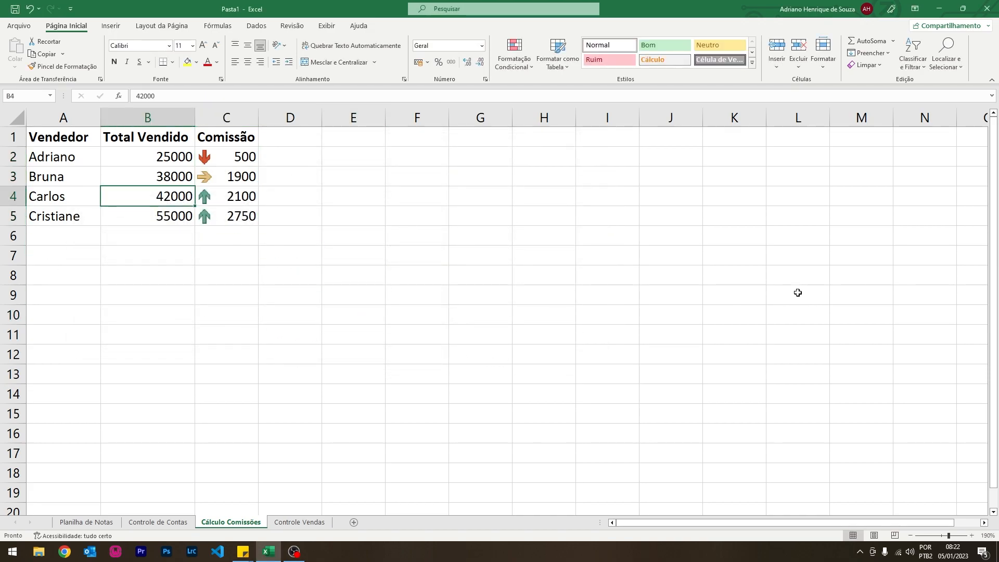
text(1900)
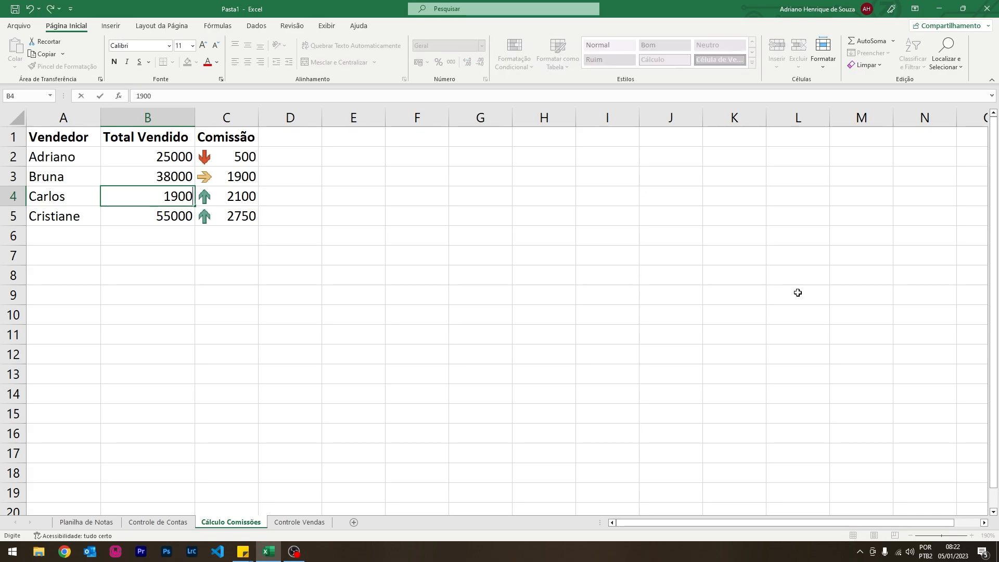
text(0)
key(Return)
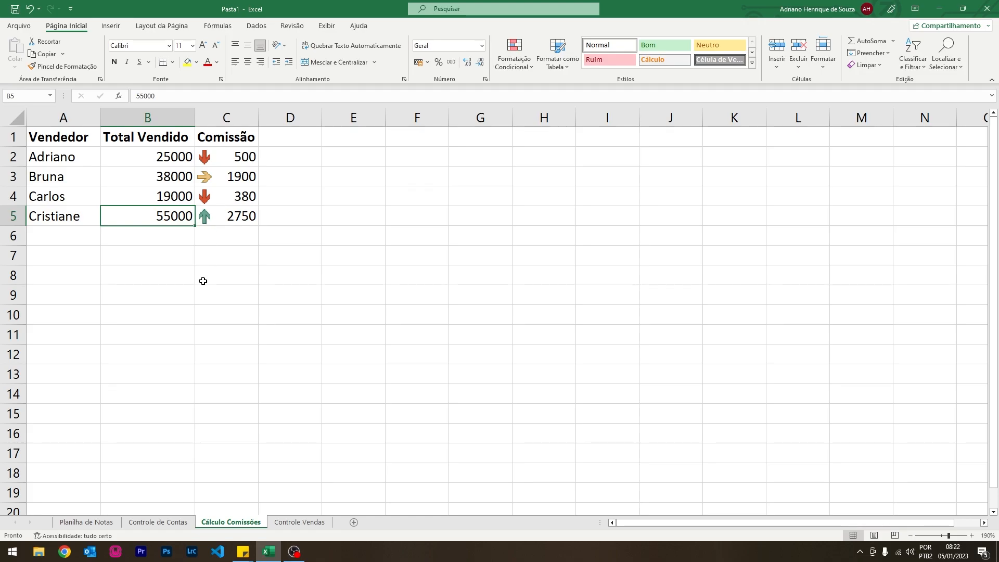
Set the total sold in B4 to 22000.
key(Up)
text(22000)
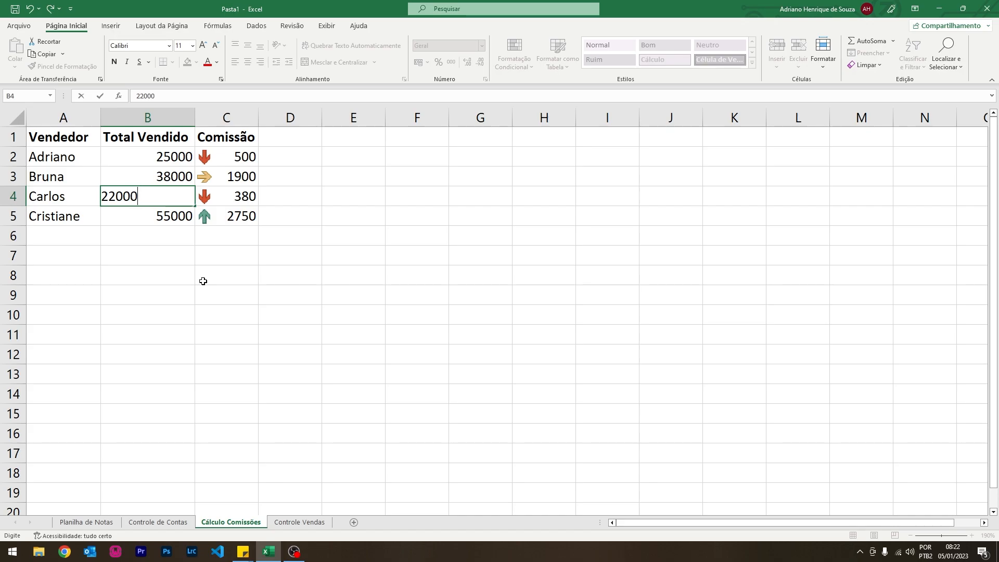
key(Return)
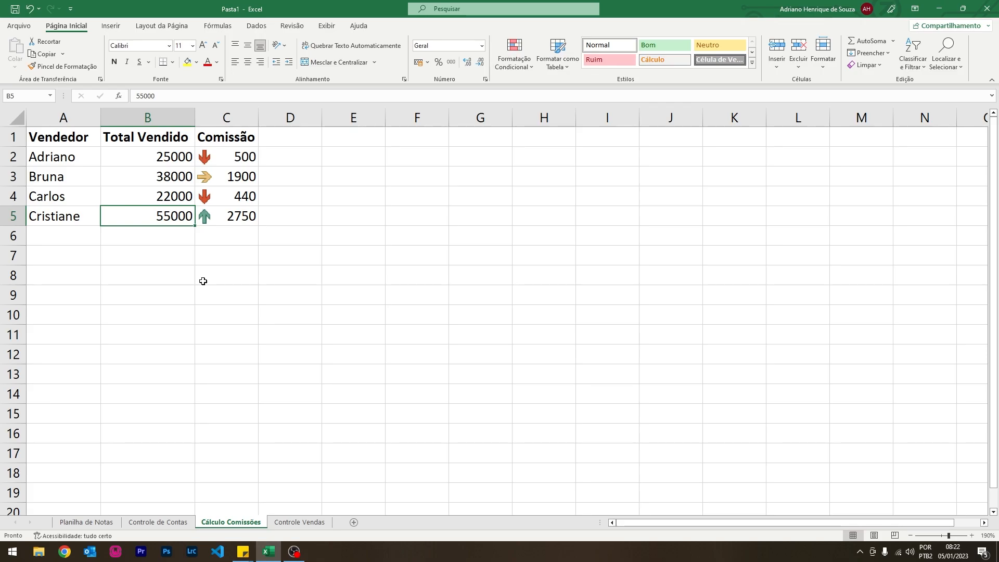
Format the sales totals and commissions in B2:C5 with the R$ accounting number format.
drag(216, 156, 215, 216)
drag(139, 158, 205, 217)
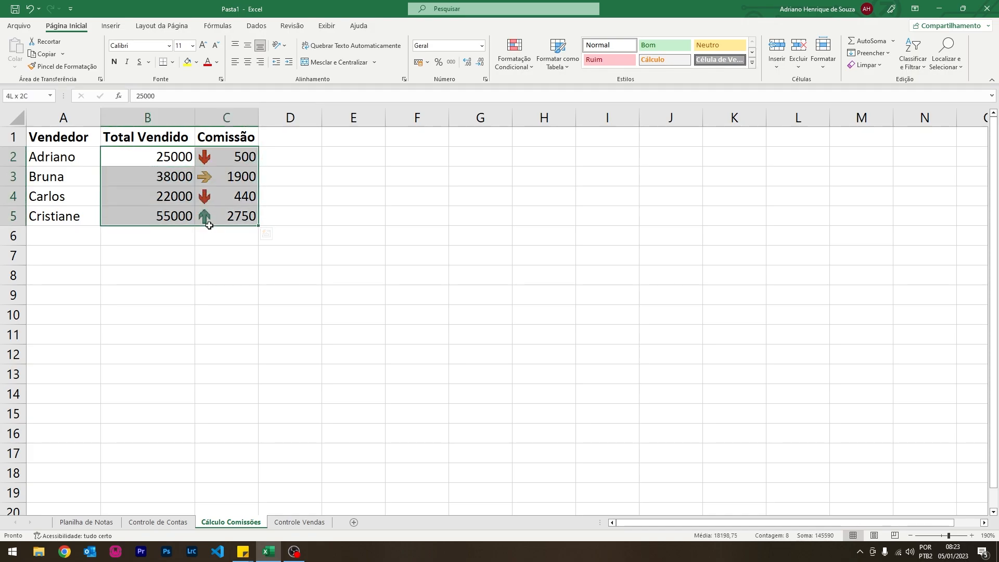
click(418, 63)
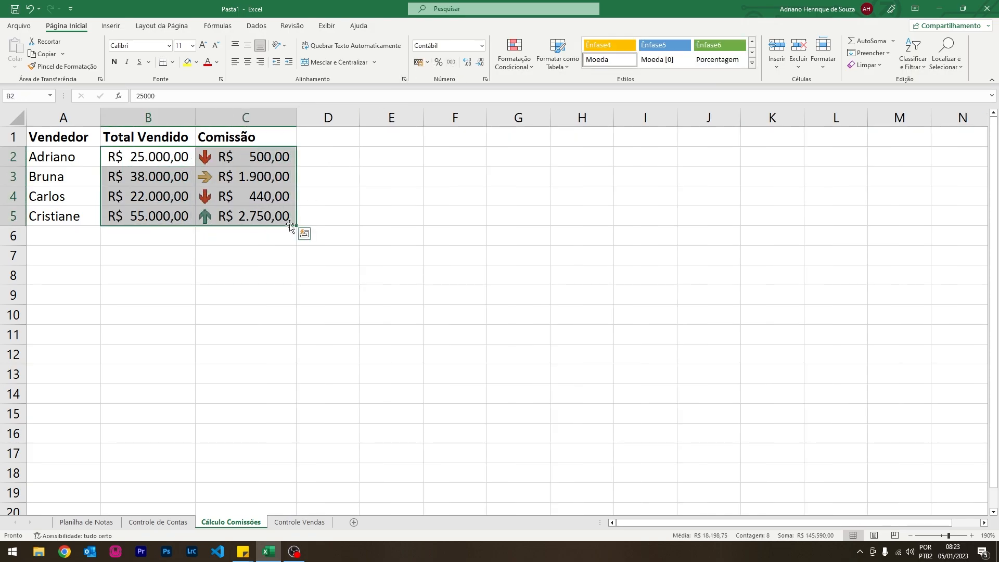
click(237, 186)
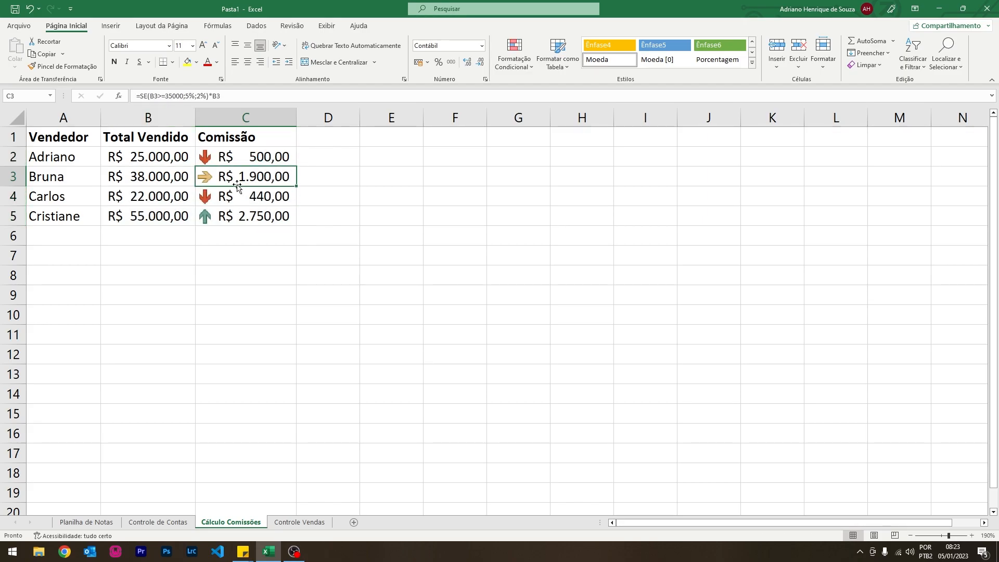
Open the Controle Vendas sheet and freeze panes at A2 so the header row stays fixed.
click(297, 522)
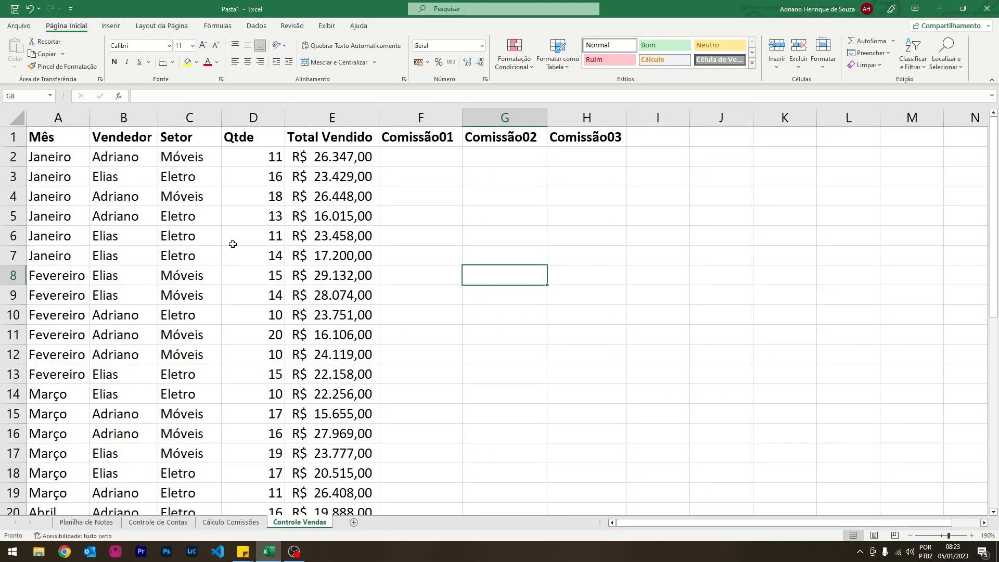
scroll(230, 260, down, 11)
scroll(230, 329, up, 4)
scroll(230, 329, up, 7)
click(65, 156)
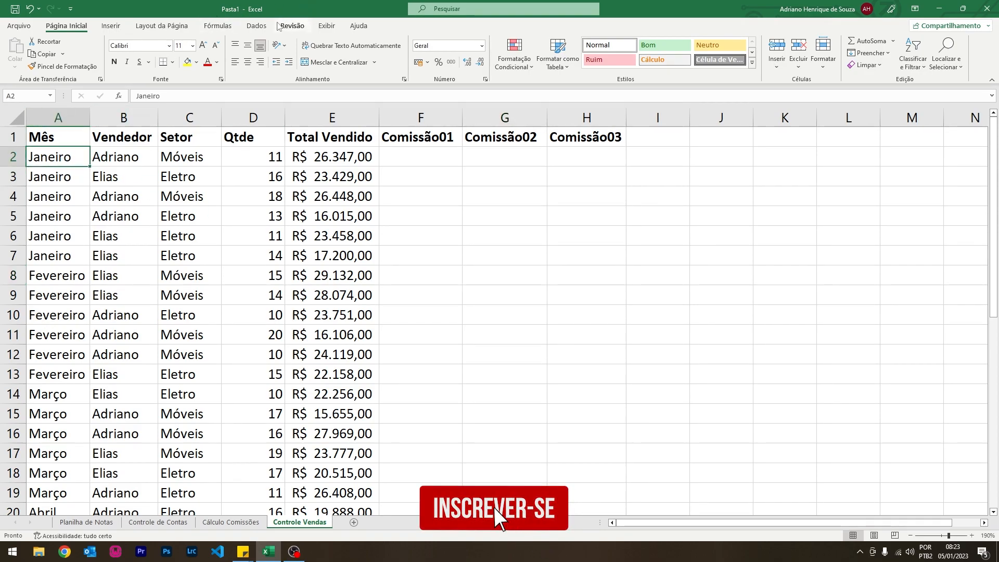
click(333, 27)
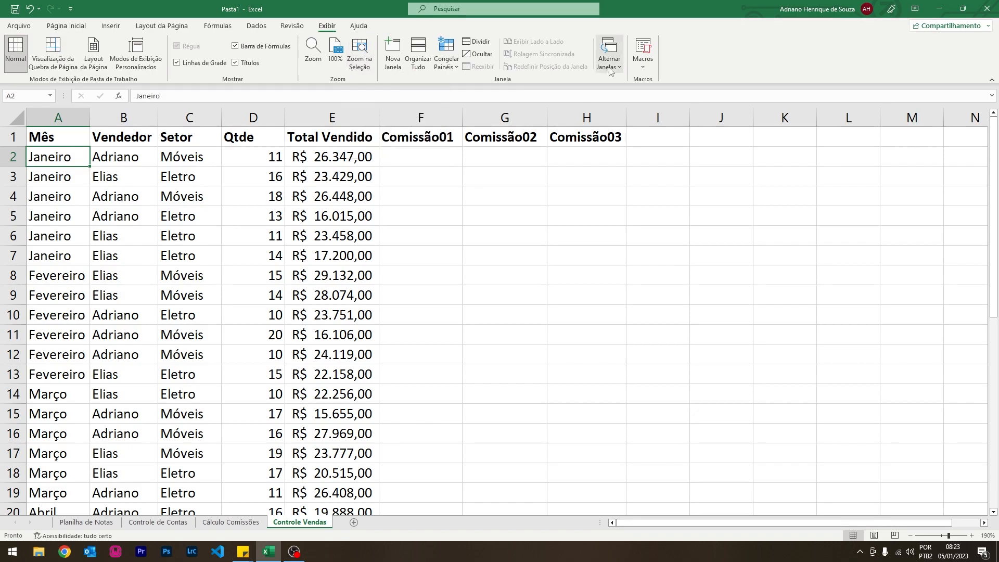
click(446, 58)
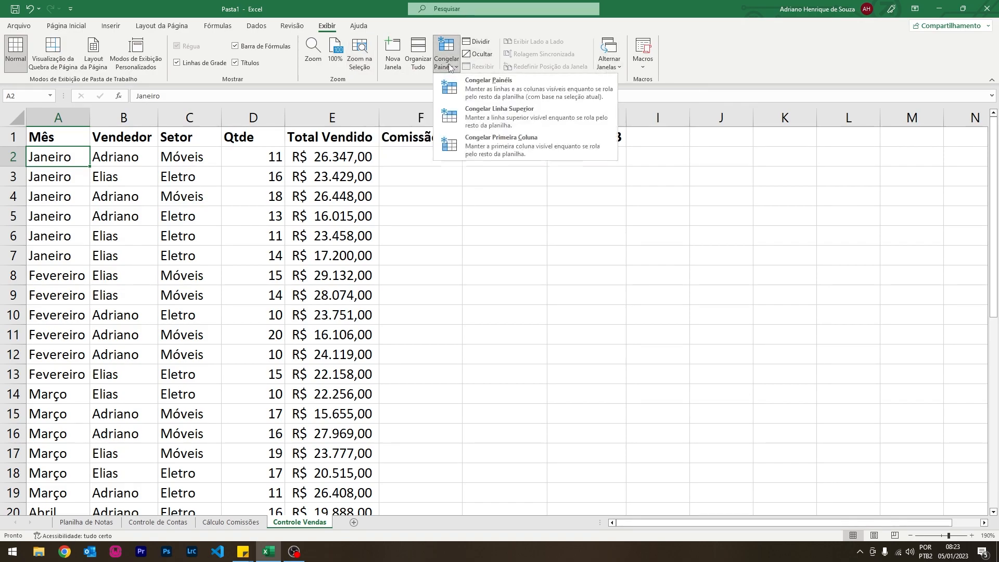
click(453, 87)
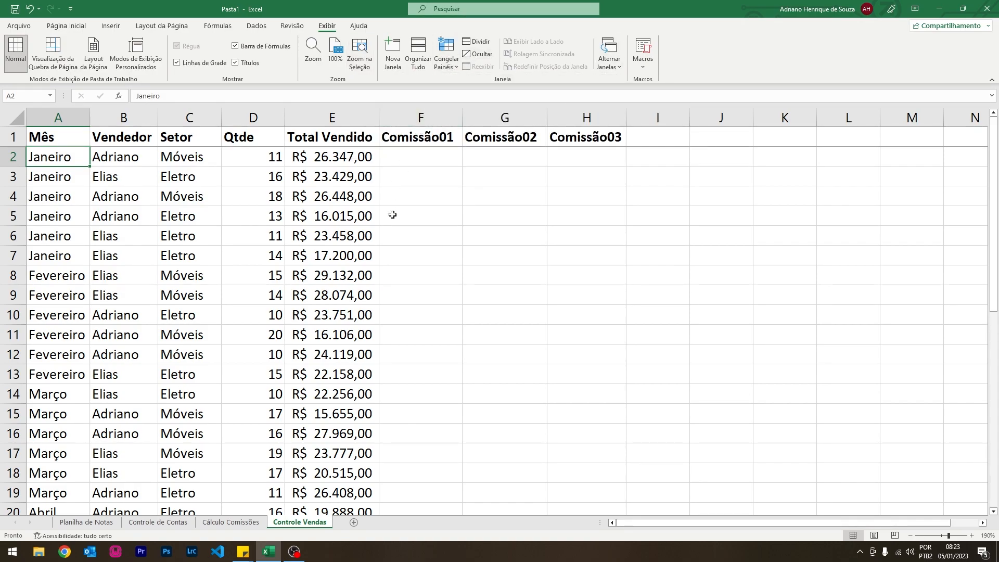
Check the frozen header row against the sales records through the end of the list.
scroll(392, 214, down, 4)
scroll(392, 215, down, 7)
scroll(393, 214, up, 6)
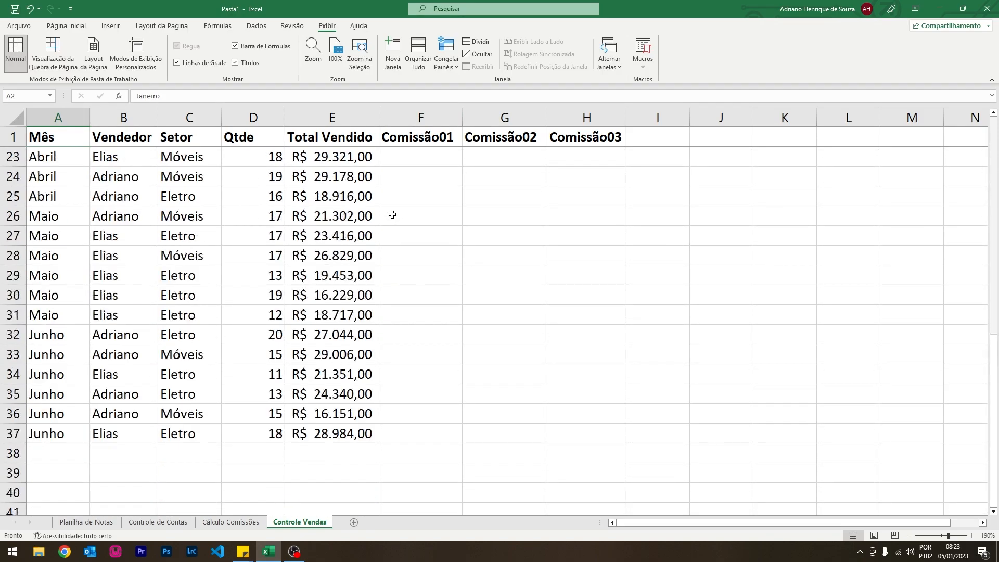
scroll(392, 214, up, 5)
scroll(392, 215, down, 5)
scroll(393, 215, down, 6)
scroll(392, 213, up, 4)
scroll(392, 212, up, 7)
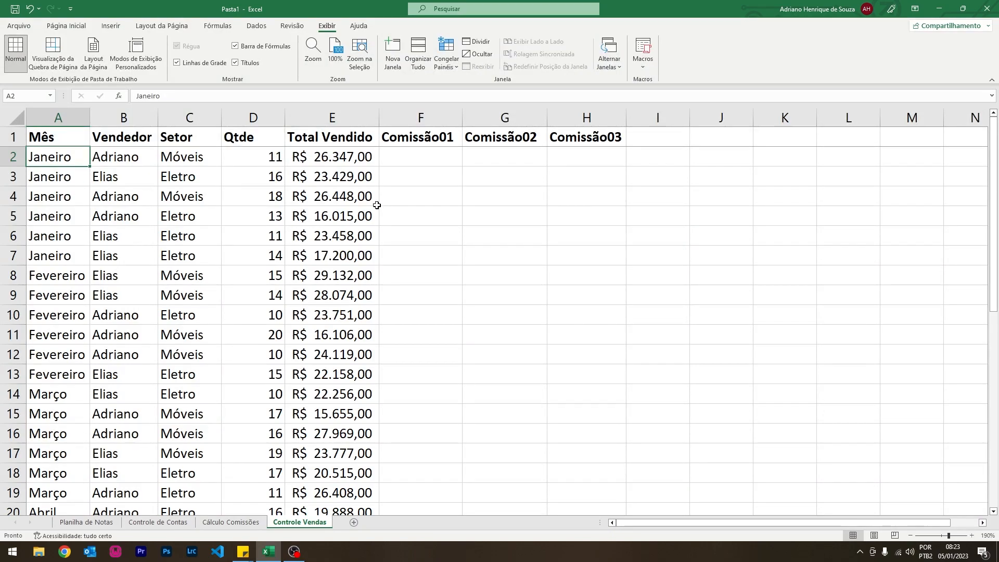
Enter =SE(E2>=28000;5%;2%)*E2 in F2 under Comissão01 and fill it down through the last sales record.
click(440, 151)
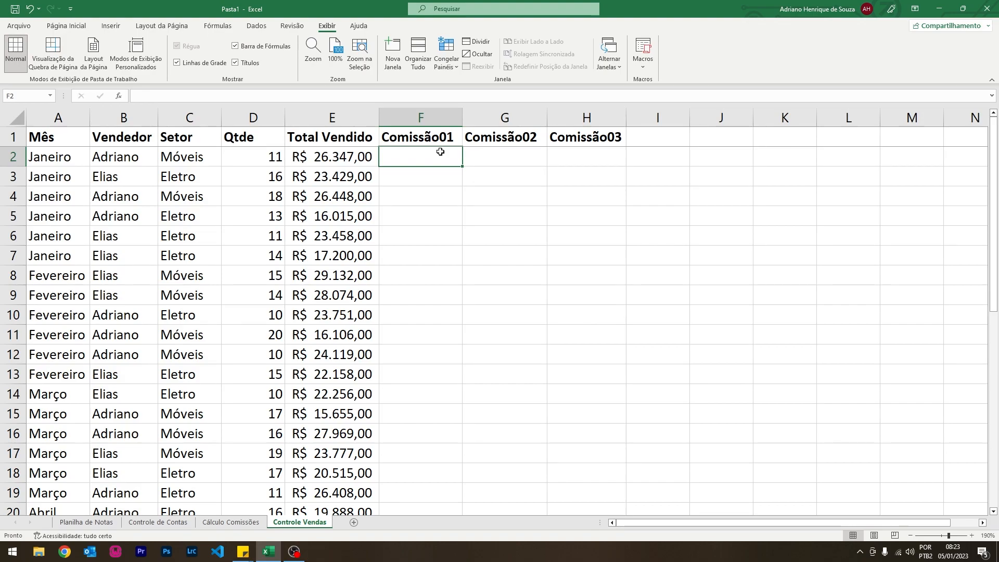
text(=se()
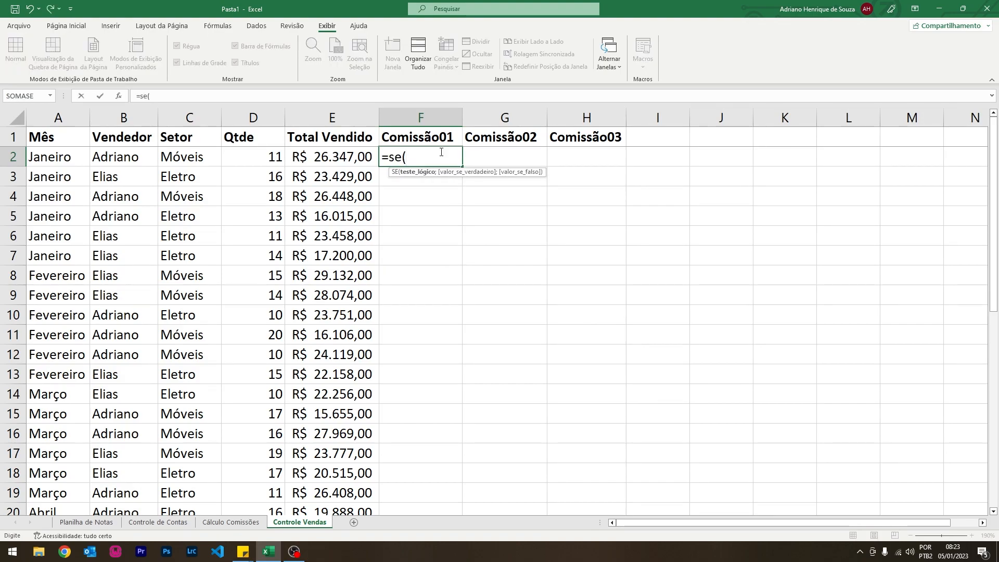
click(336, 159)
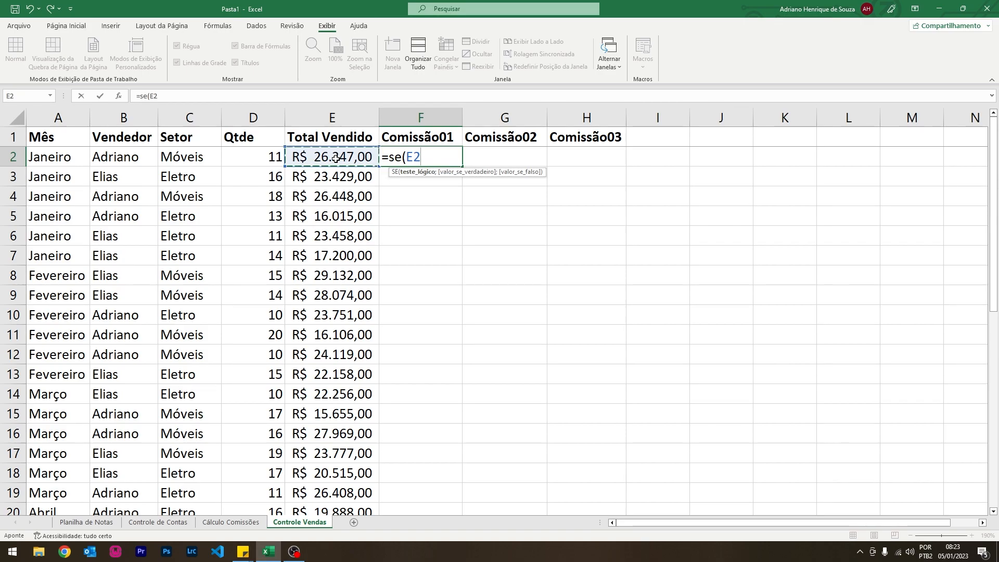
text(>=3000)
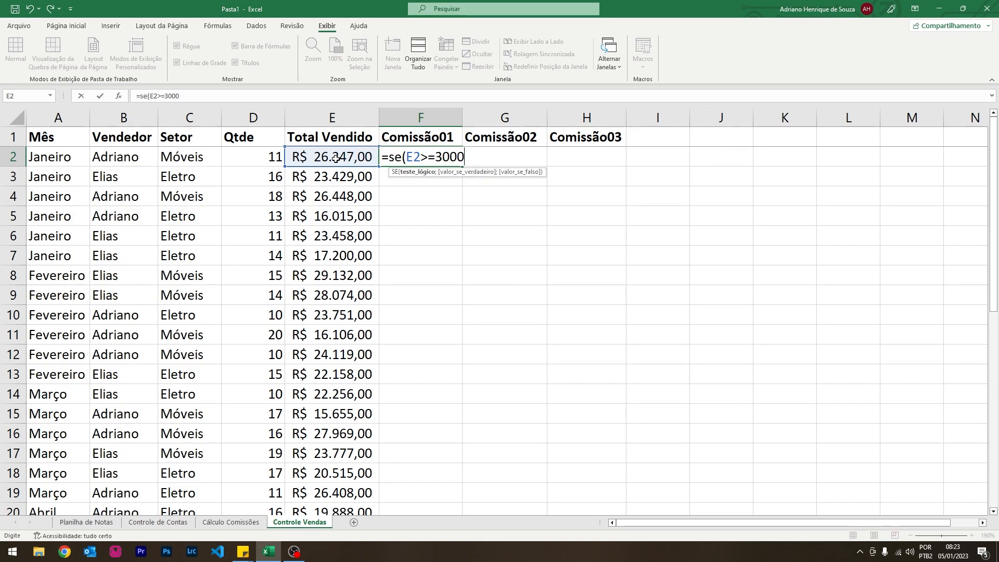
key(BackSpace)
key(BackSpace)
key(BackSpace)
key(BackSpace)
text(28000;5)
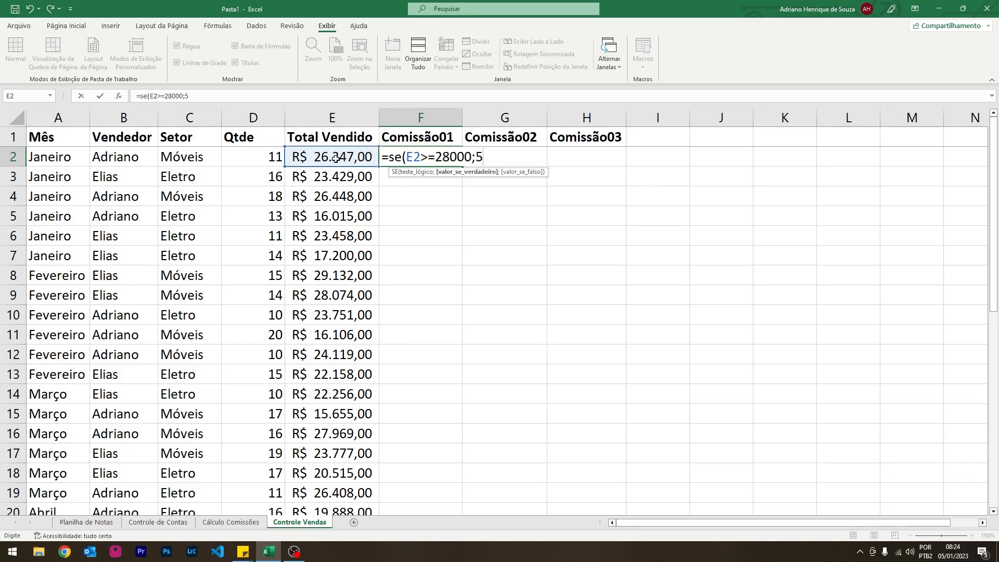
text(%;)
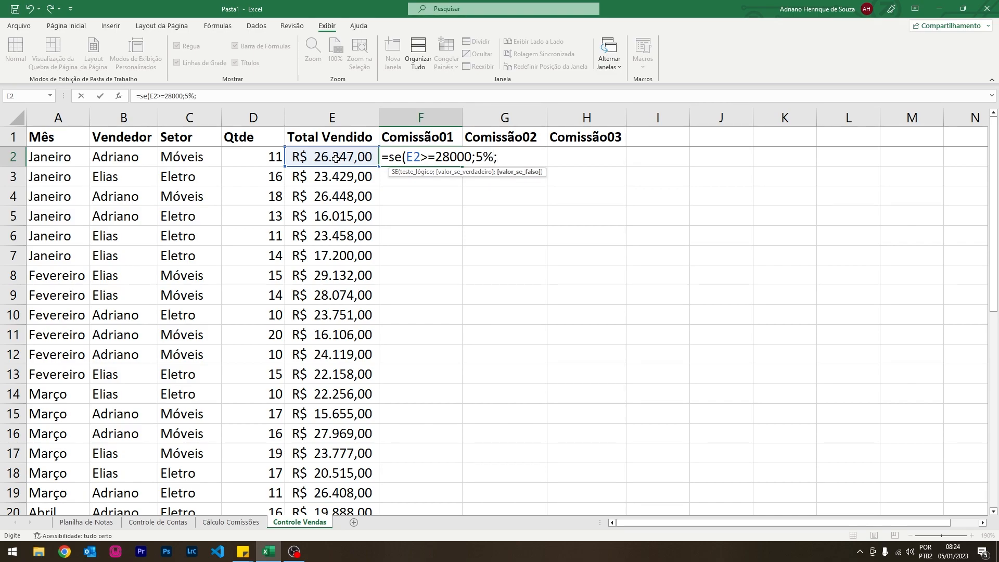
text(2%)*)
click(308, 152)
key(Return)
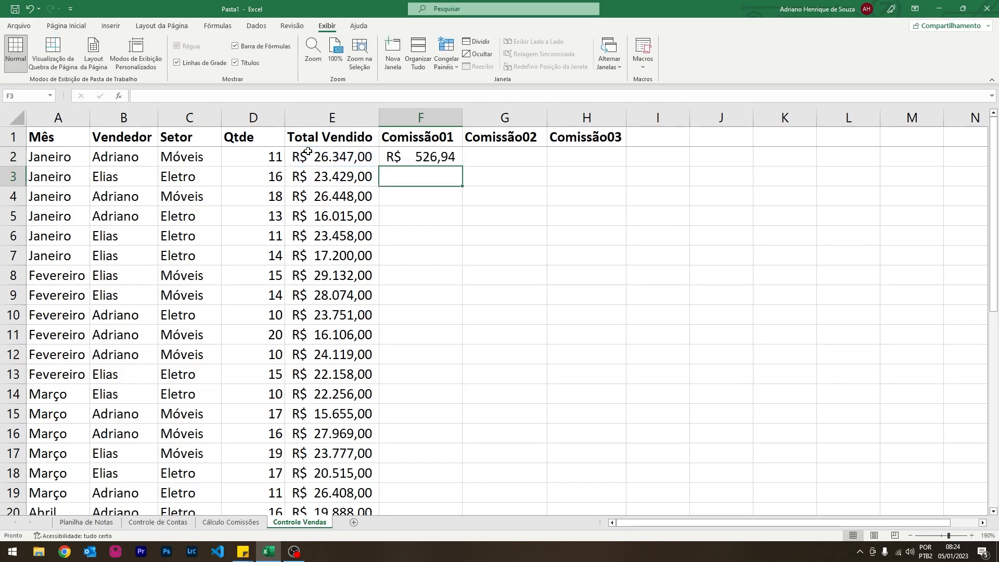
click(400, 156)
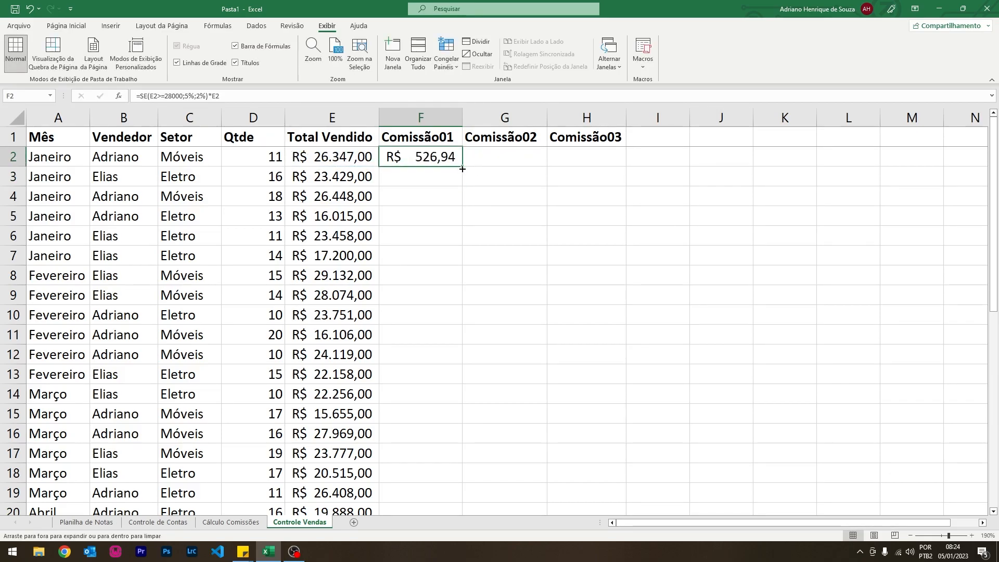
double_click(462, 166)
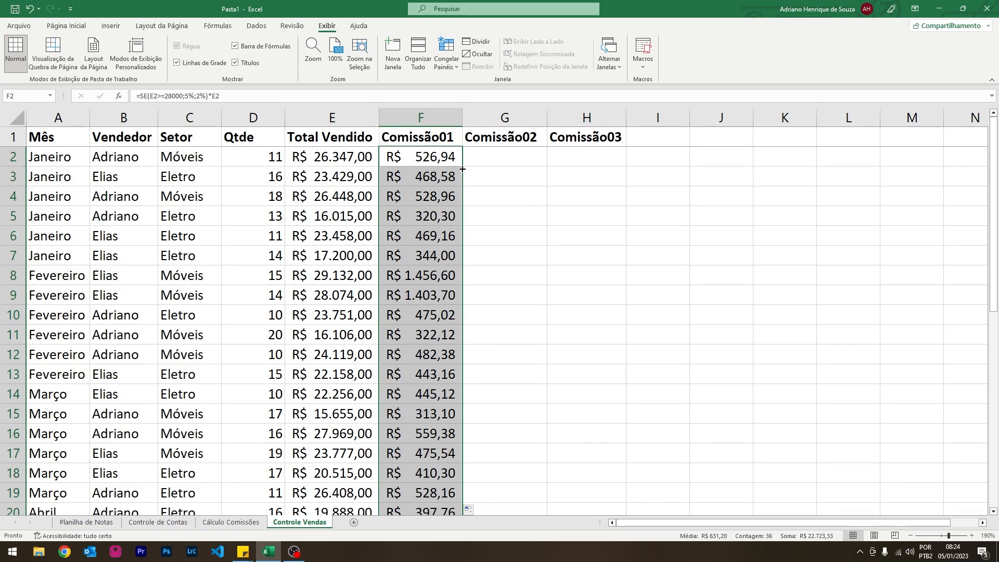
Enter =SE(E(D2>=15;E2>=25000);5%;2%) in G2 under Comissão02 to choose the commission rate by quantity and total sold.
click(493, 154)
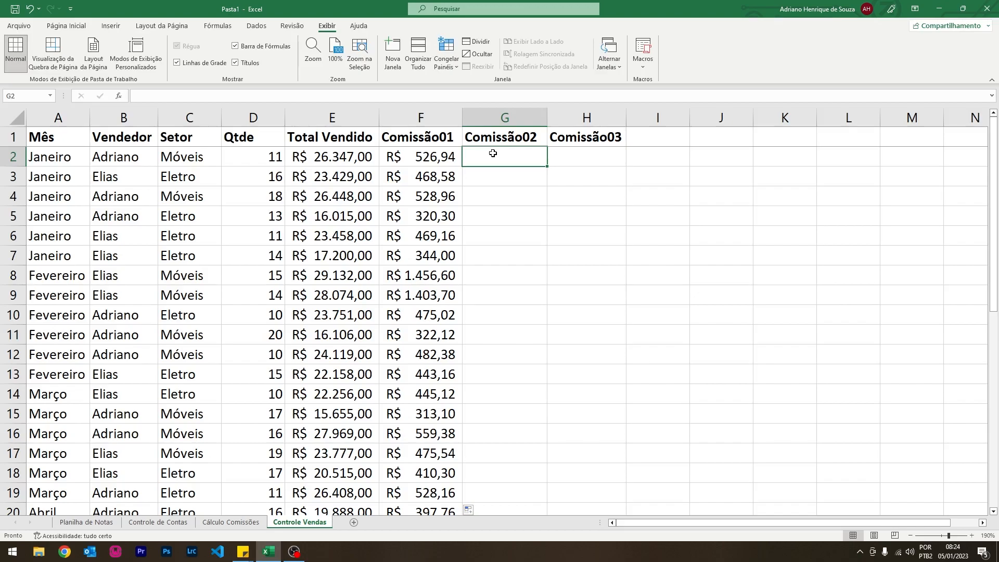
text(=se(e()
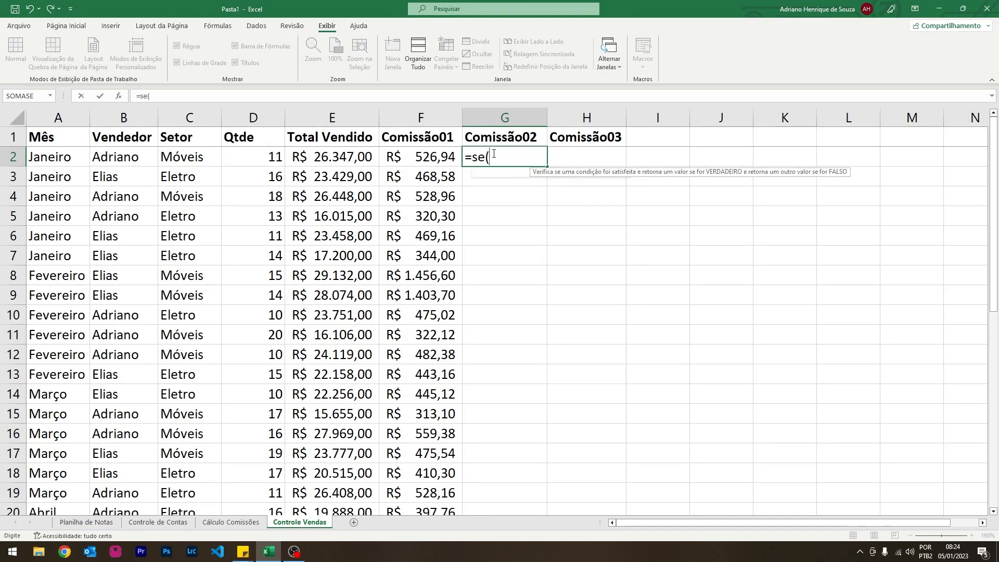
click(271, 158)
text(>=15)
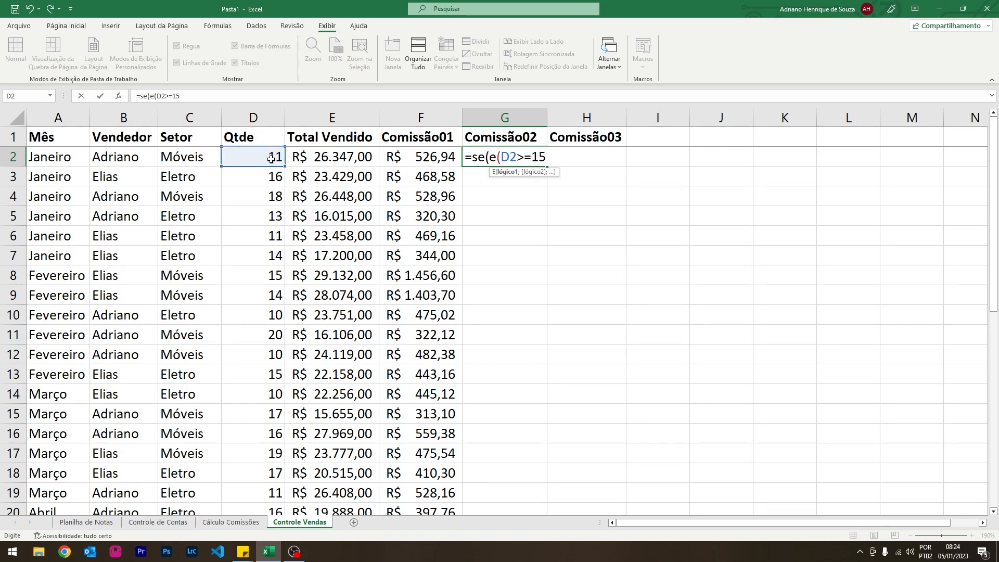
text(;)
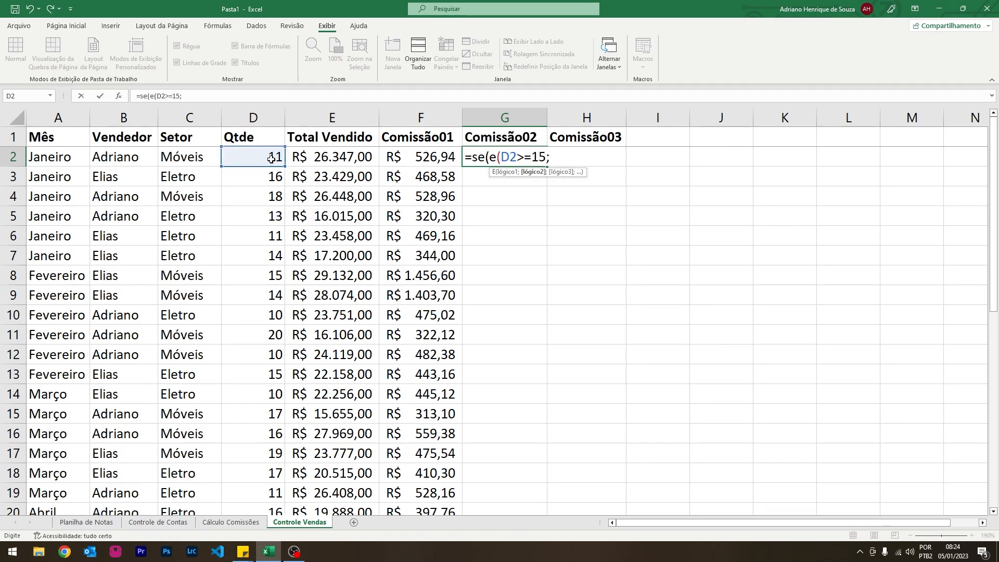
click(330, 158)
text(>)
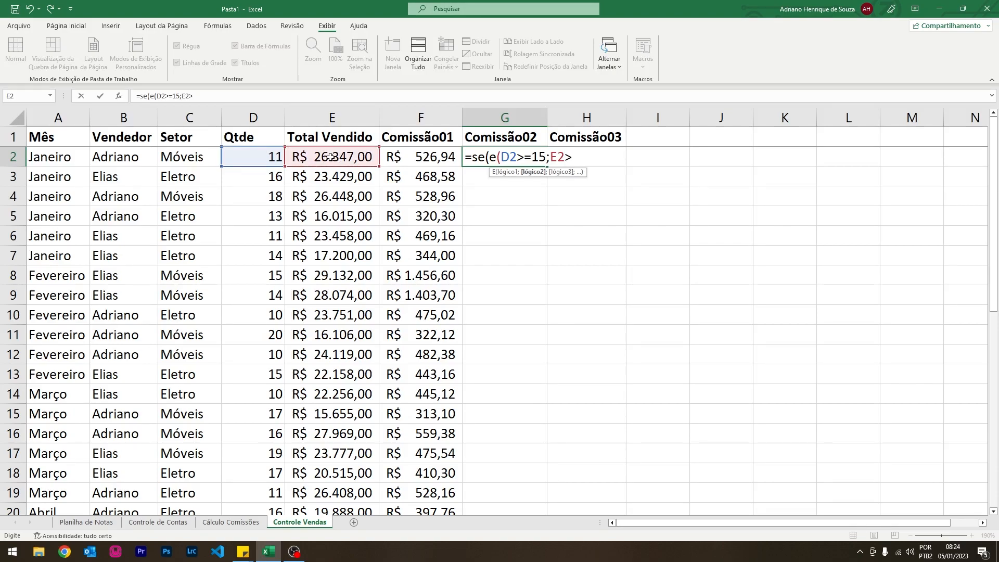
text(=25000)
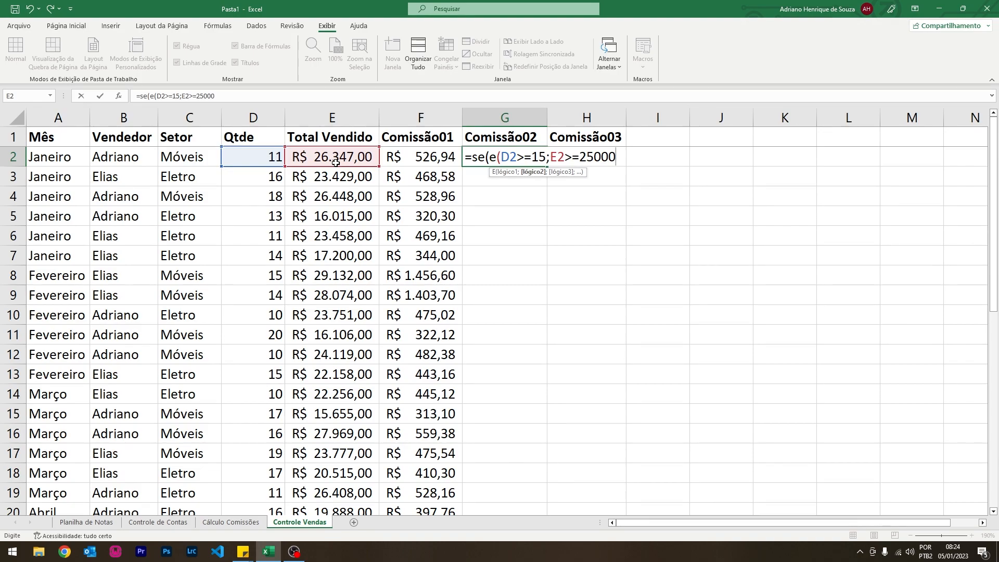
text())
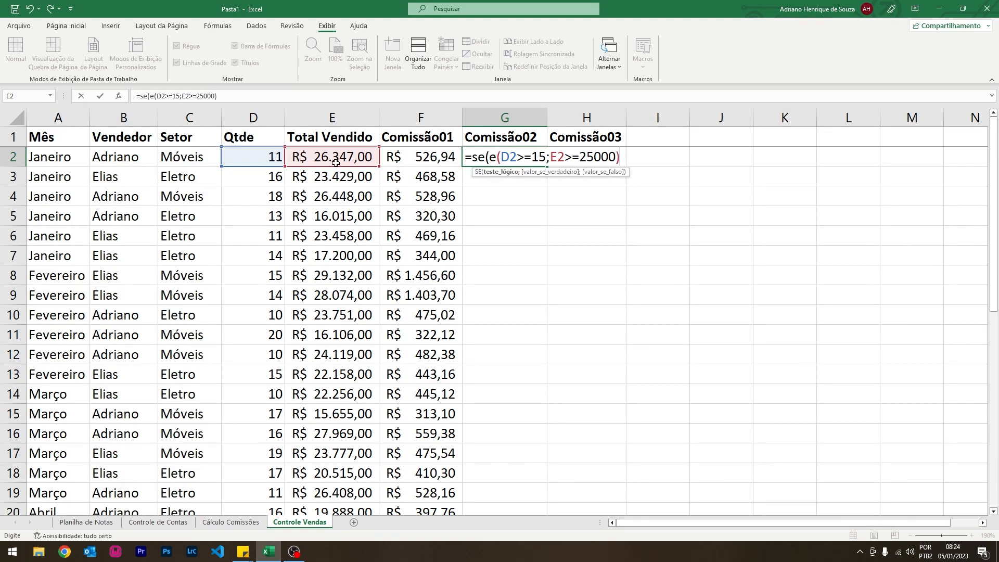
text(;5%;2%))
key(Return)
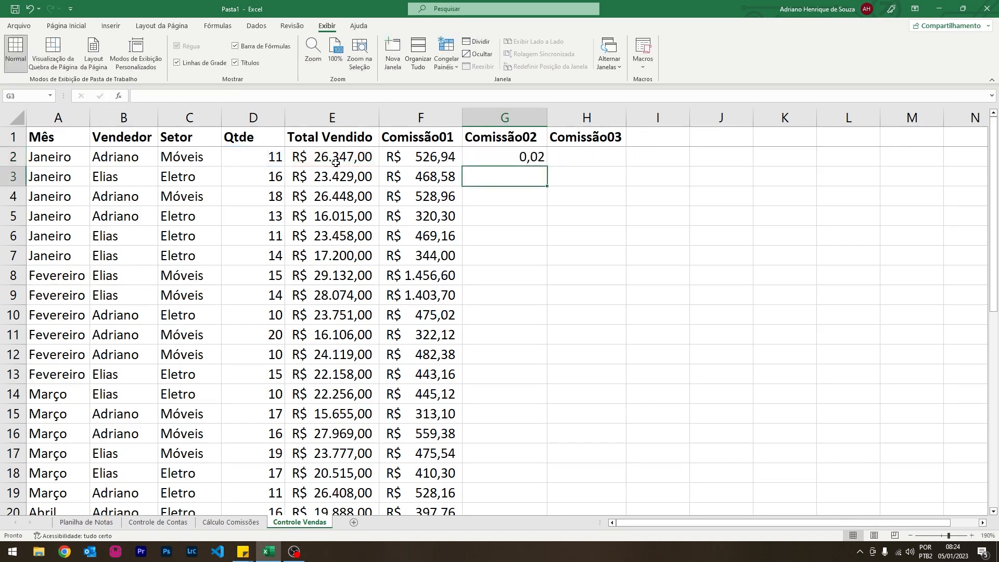
Extend the Comissão02 formula in G2 to multiply the commission rate by the total sold in E2.
double_click(515, 157)
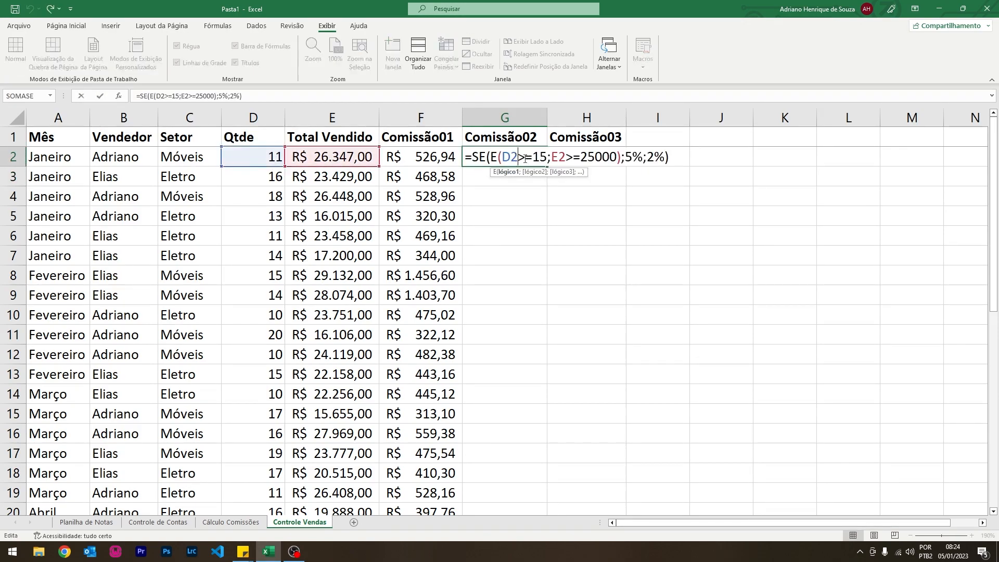
click(681, 155)
text(*)
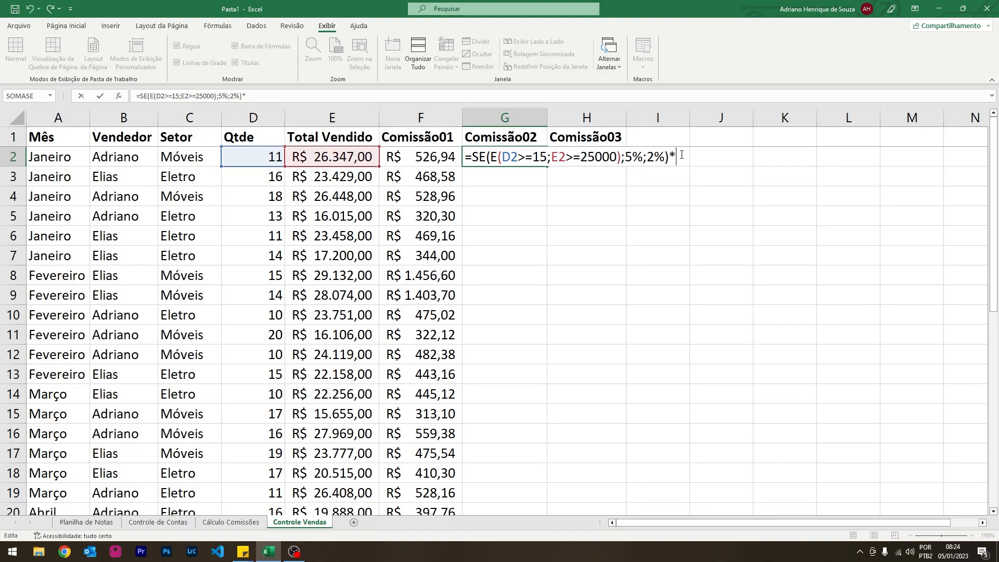
click(353, 155)
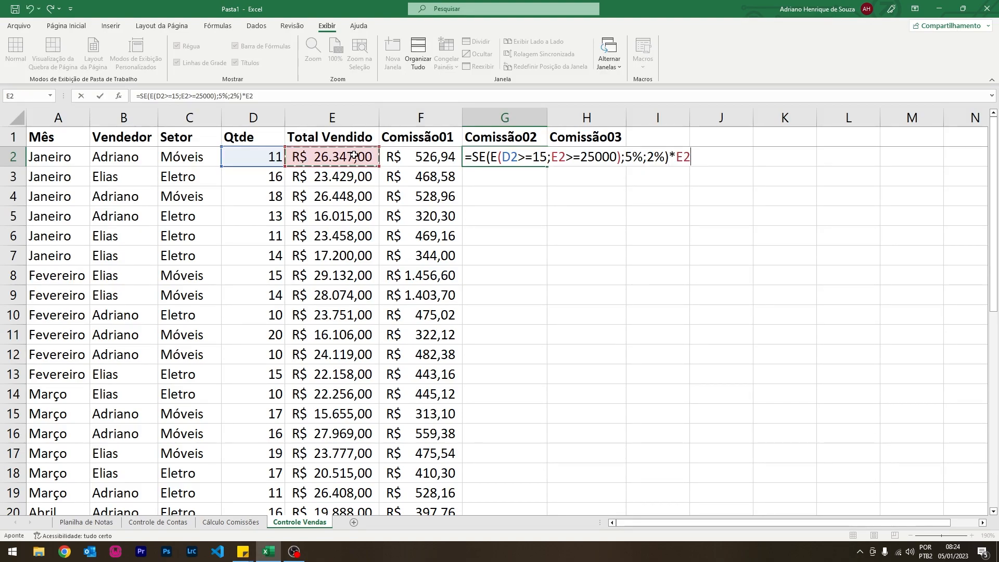
key(Return)
click(536, 158)
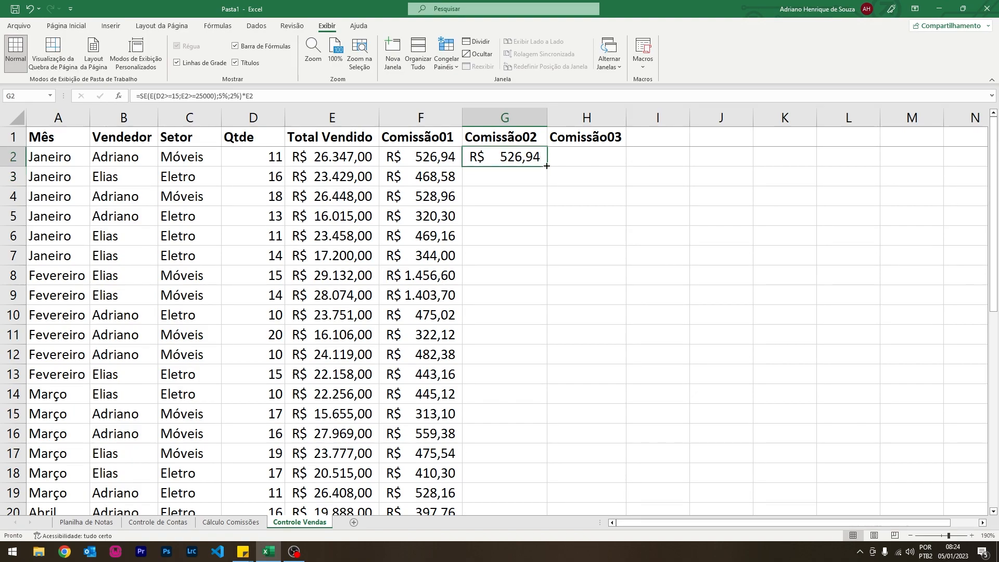
Fill the Comissão02 formula from G2 down the column, and copy the full formula text of G2.
double_click(546, 166)
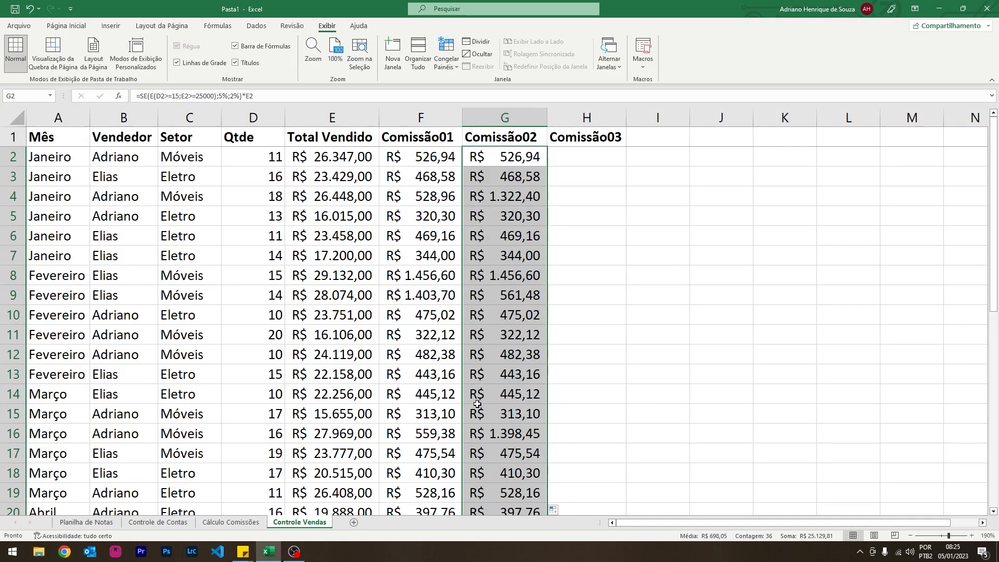
double_click(498, 158)
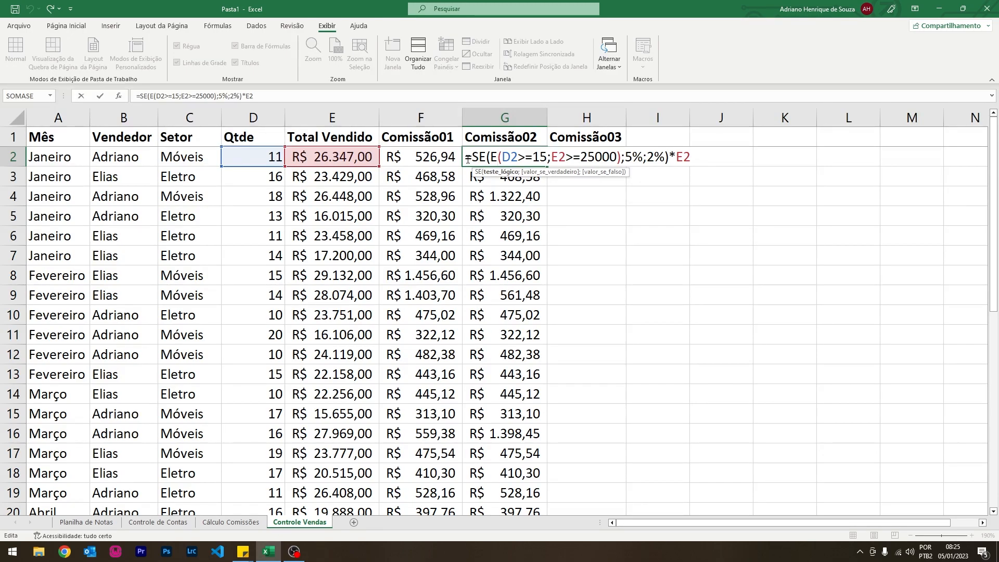
drag(466, 157, 738, 144)
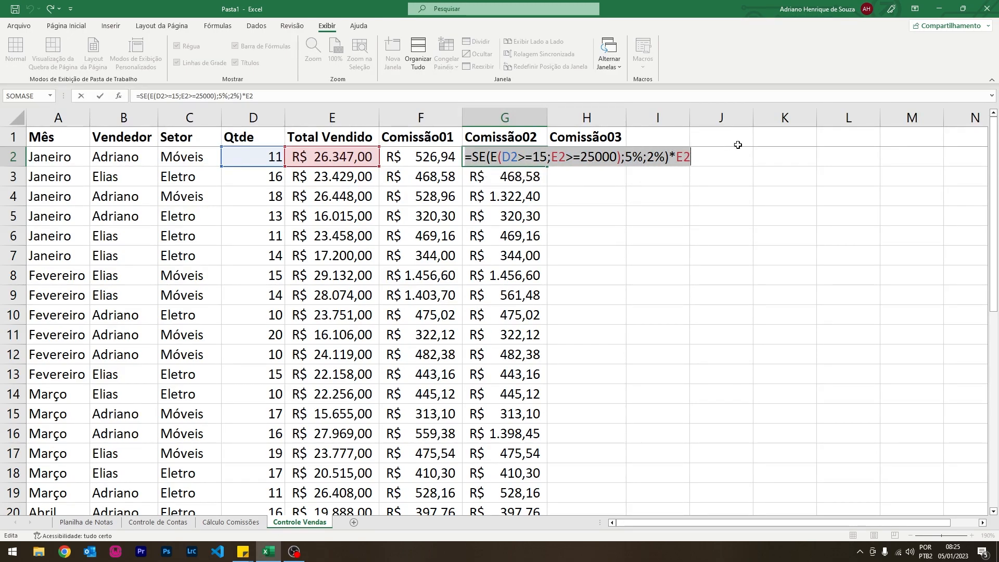
click(509, 159)
drag(469, 156, 747, 151)
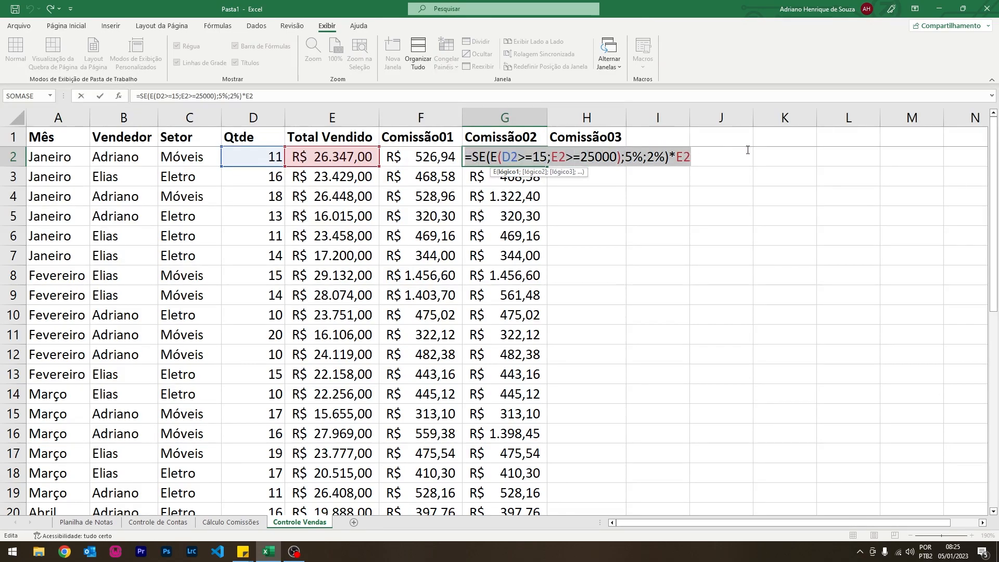
key(Escape)
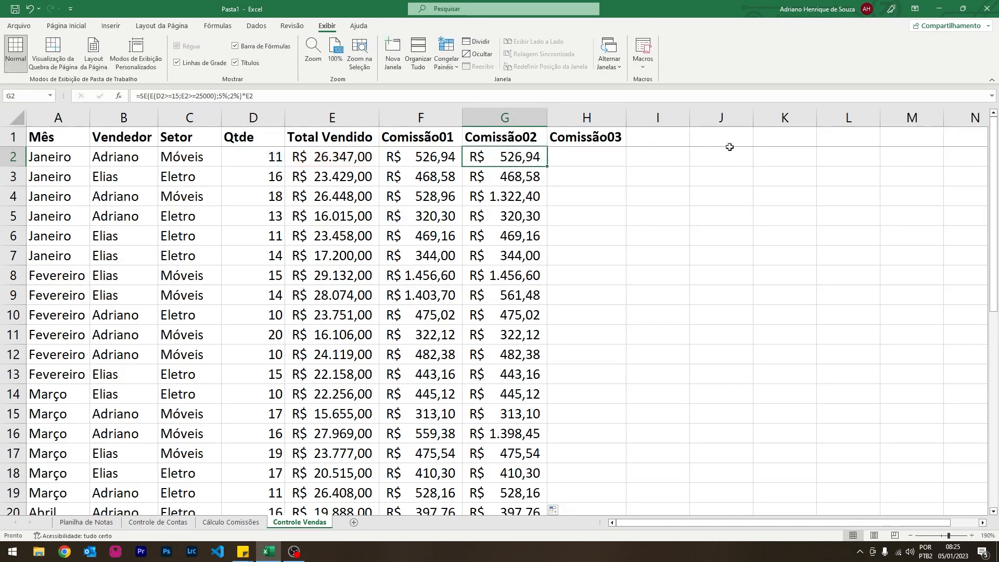
Paste the formula into H2 and replace its E function with OU, giving =SE(OU(D2>=15;E2>=25000);5%;2%)*E2.
click(586, 158)
double_click(586, 158)
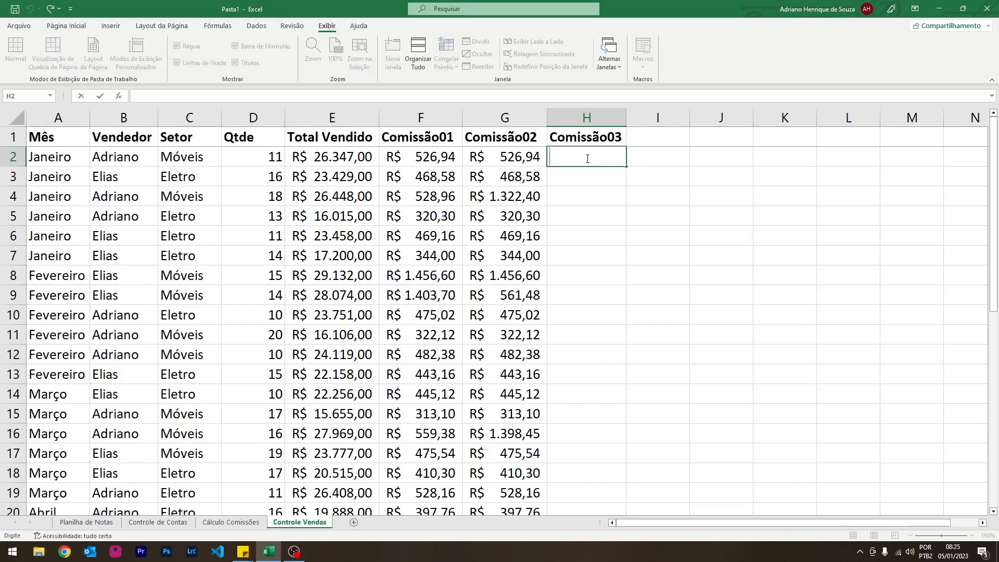
key(ctrl+v)
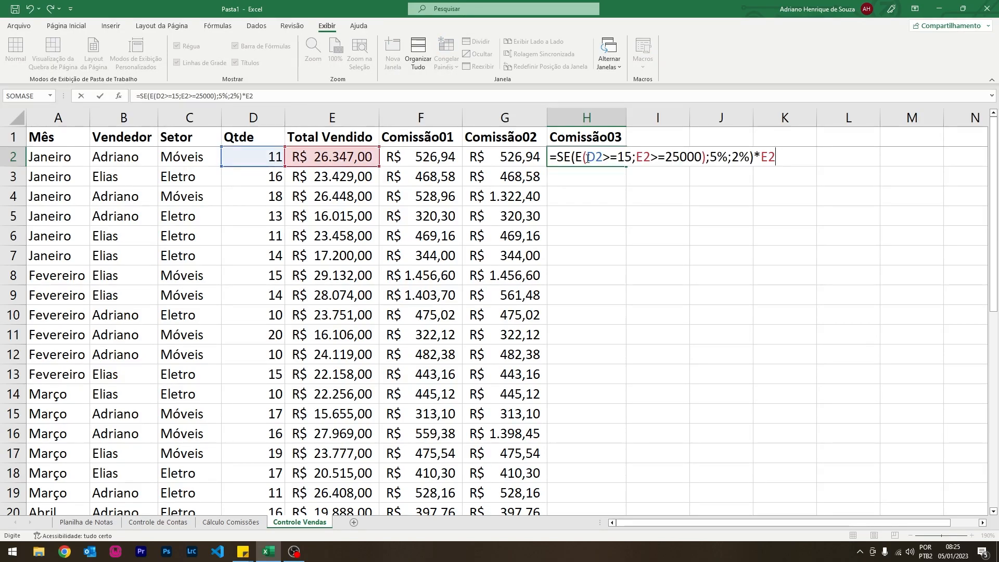
click(577, 157)
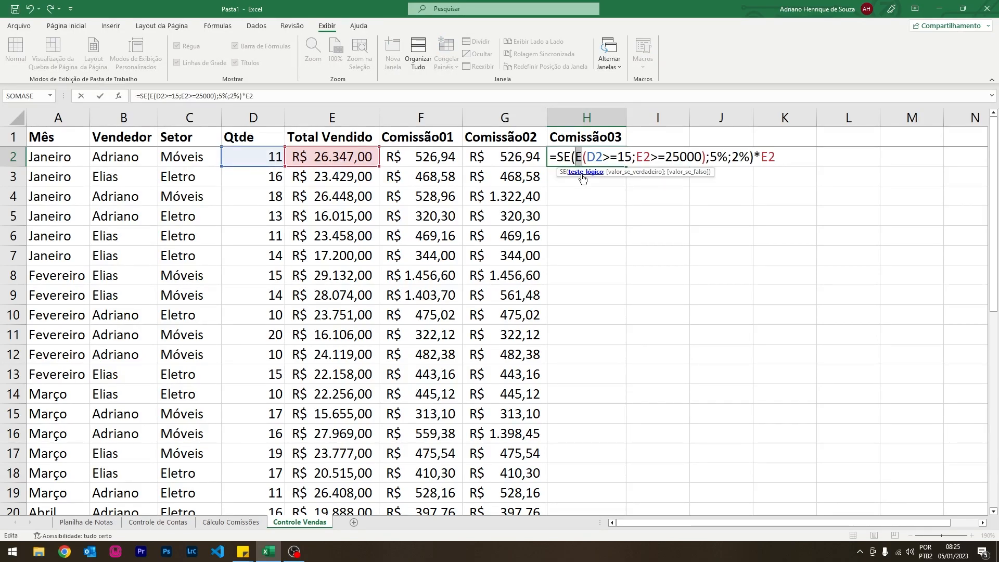
text(Ou)
key(Return)
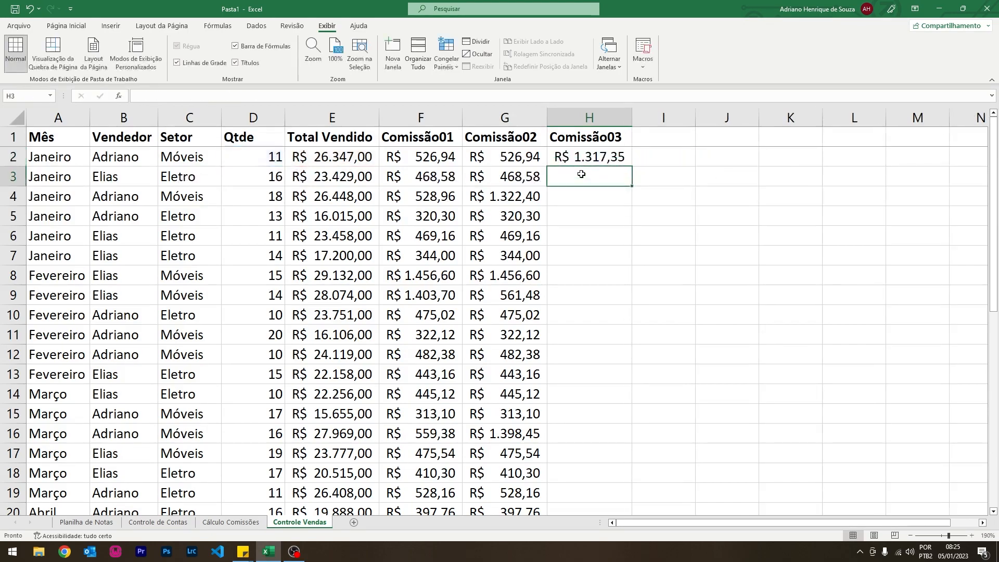
Fill the Comissão03 formula from H2 down the column, and narrow the empty column I into a spacer.
click(593, 160)
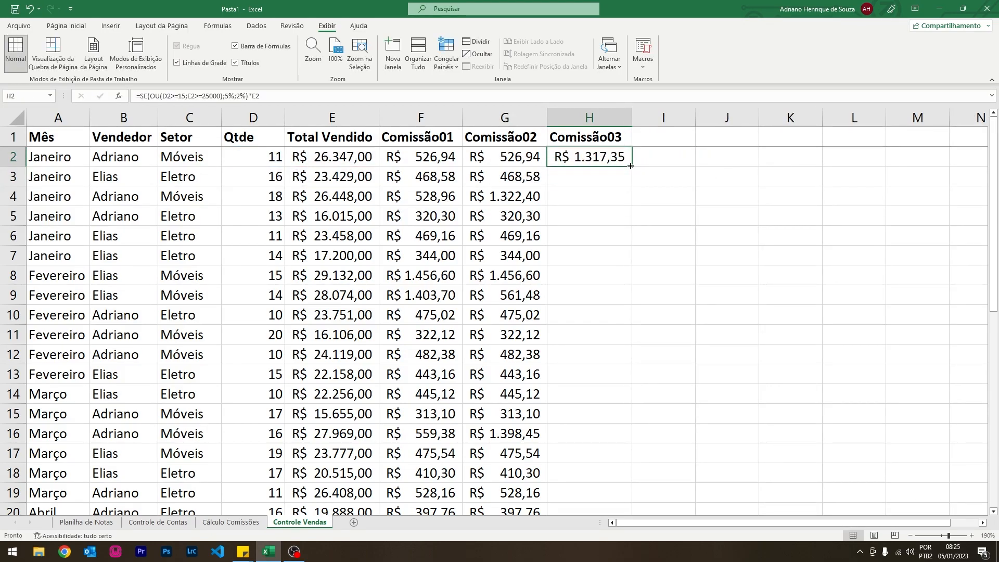
double_click(630, 165)
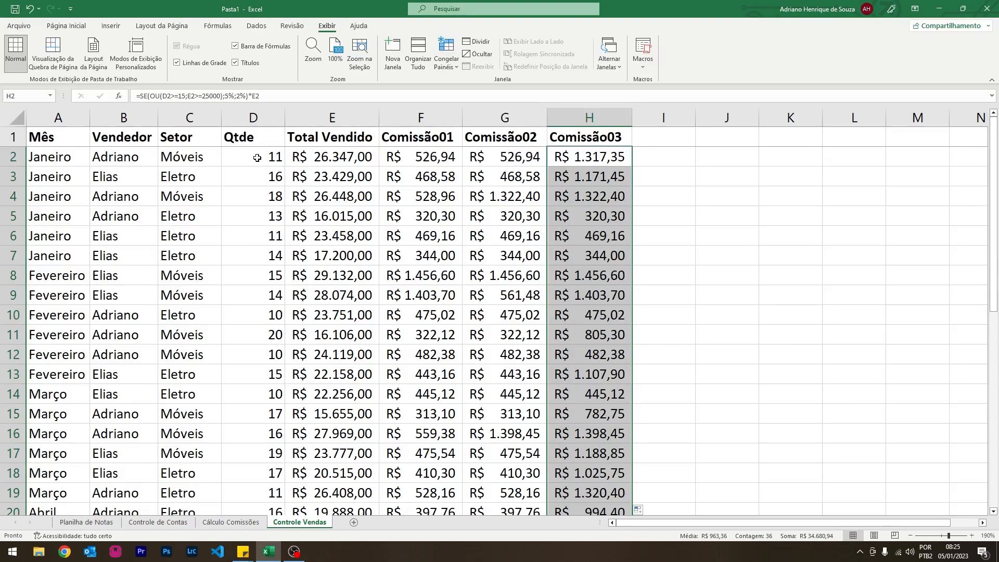
click(323, 160)
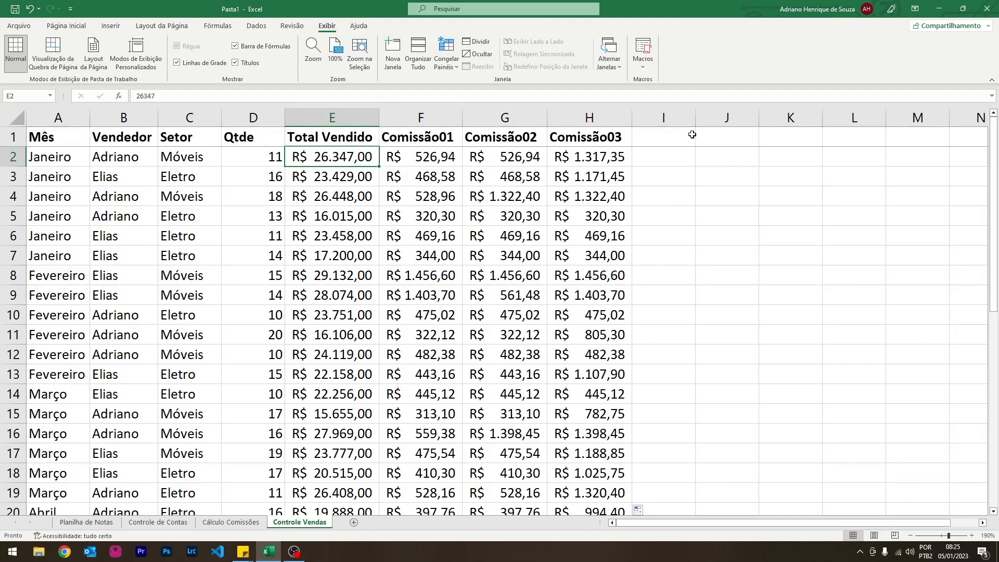
drag(695, 121, 656, 122)
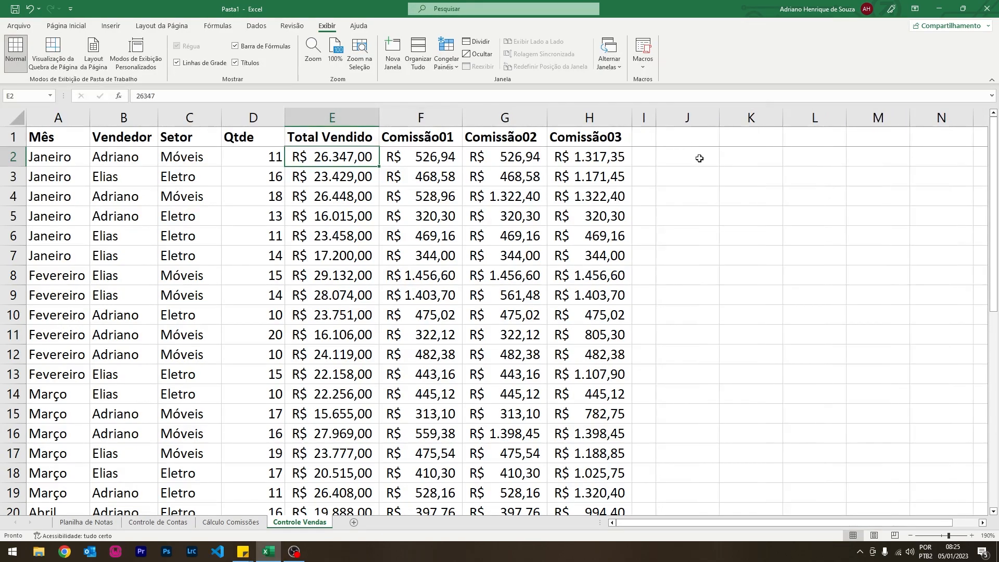
click(700, 159)
click(705, 138)
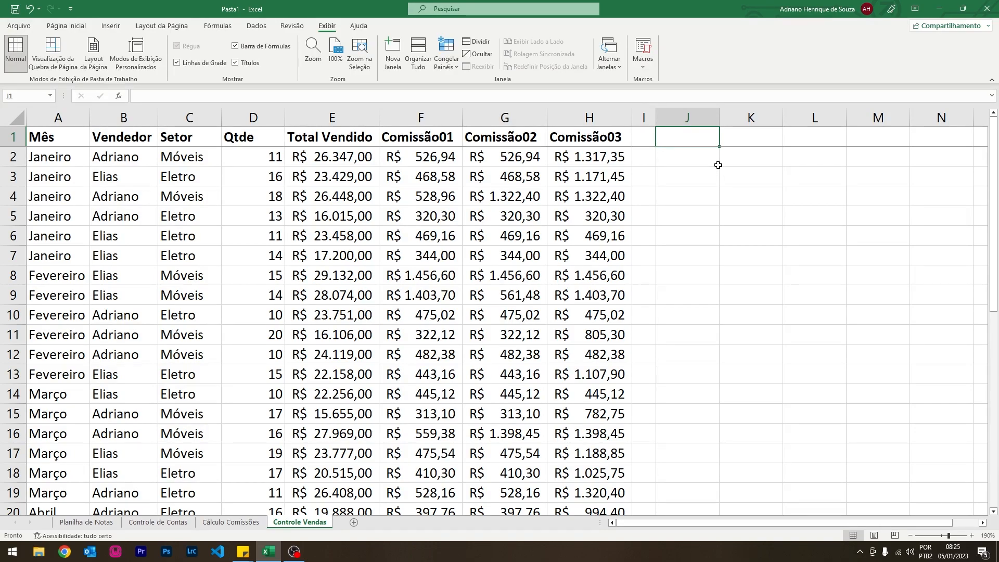
text(Vendedo)
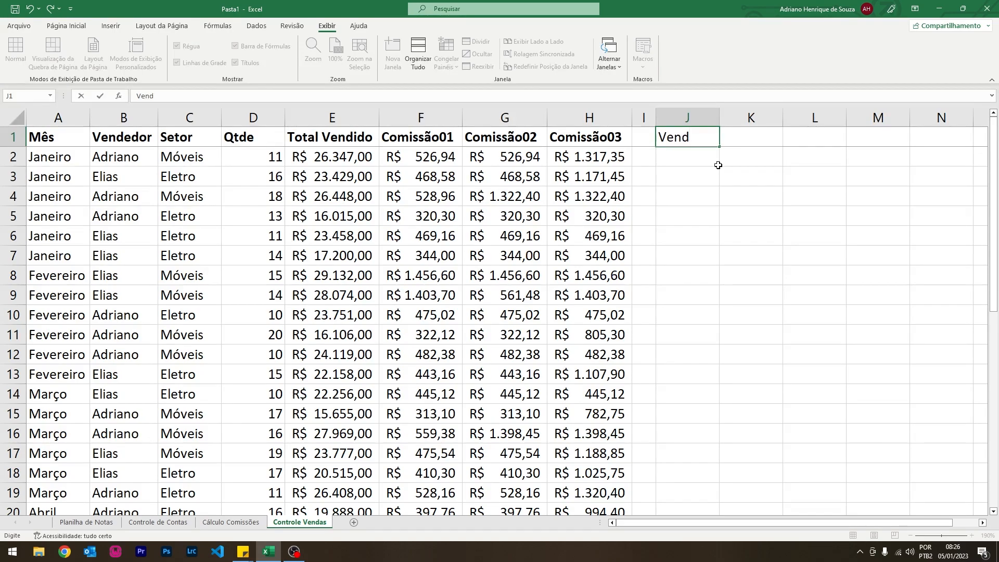
key(BackSpace)
text(ores)
key(Return)
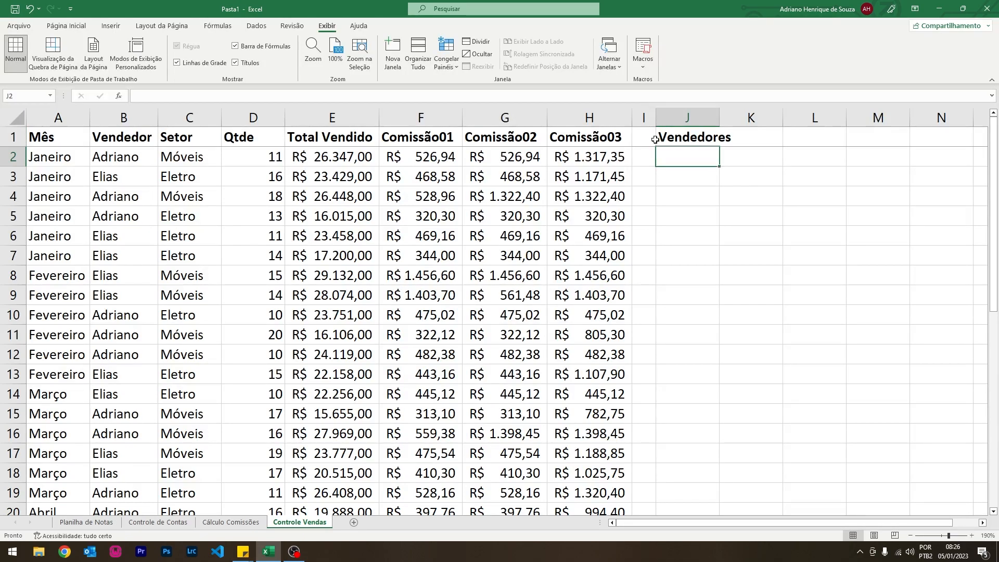
click(683, 137)
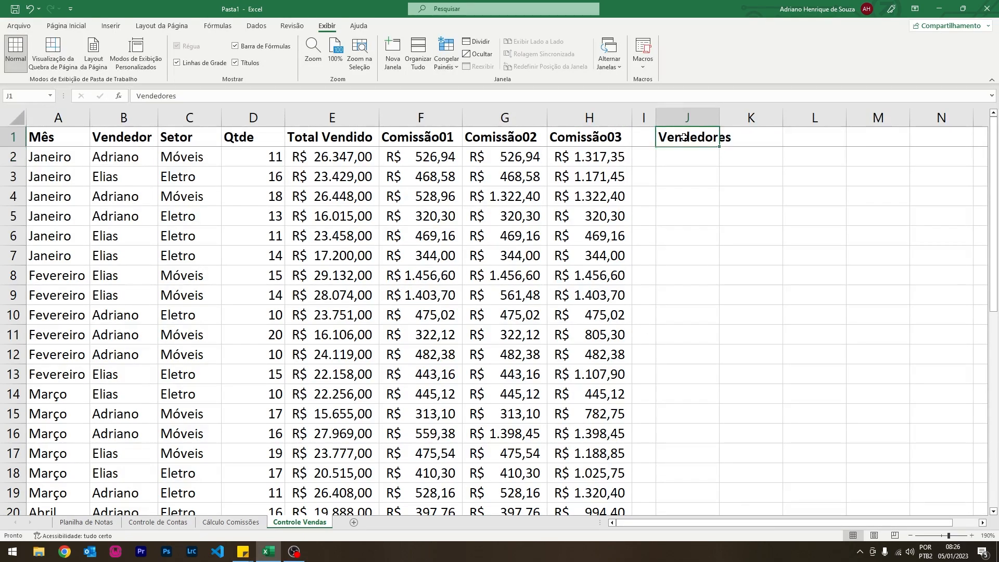
key(Delete)
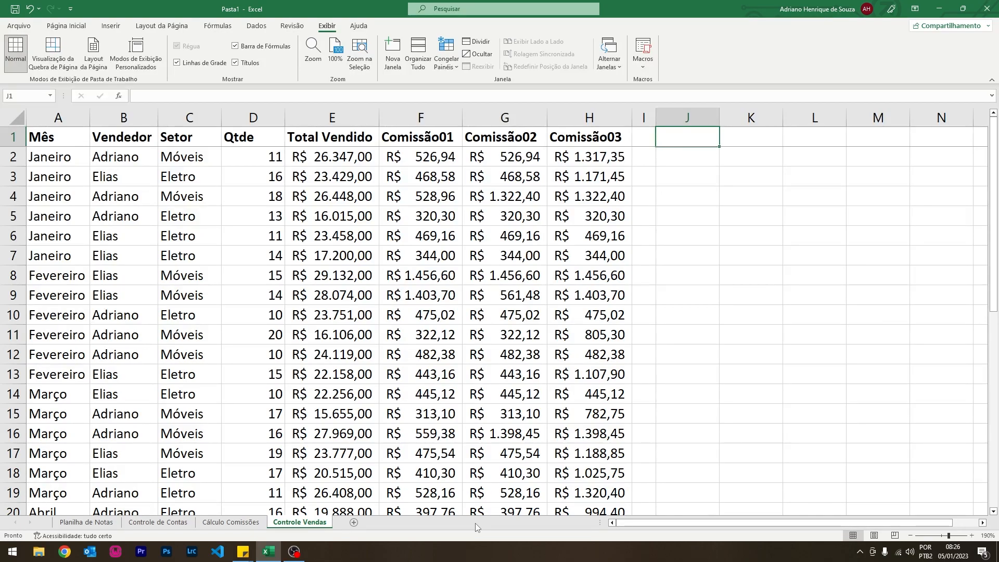
Add a new worksheet after Controle Vendas and name it Controle.
click(354, 523)
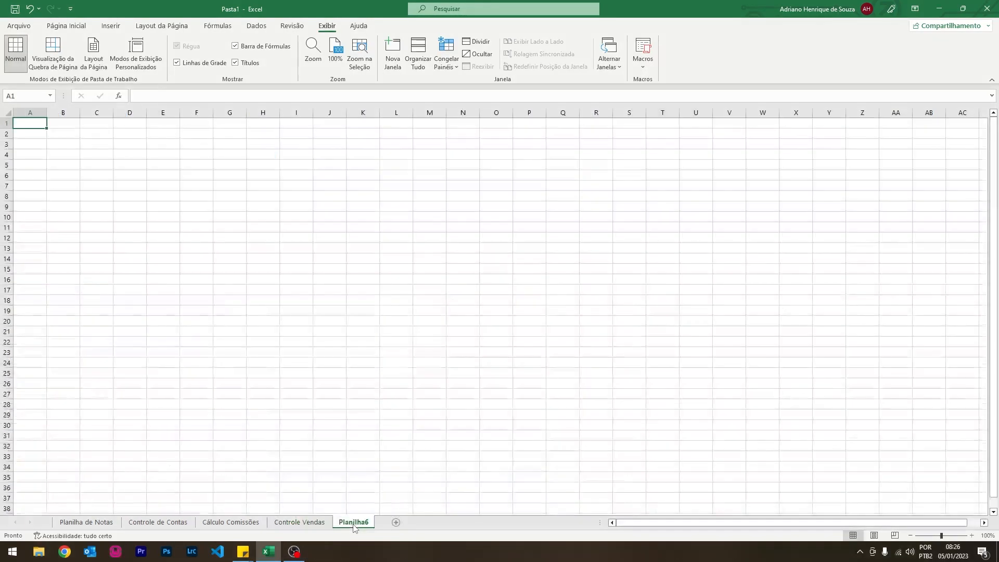
double_click(371, 526)
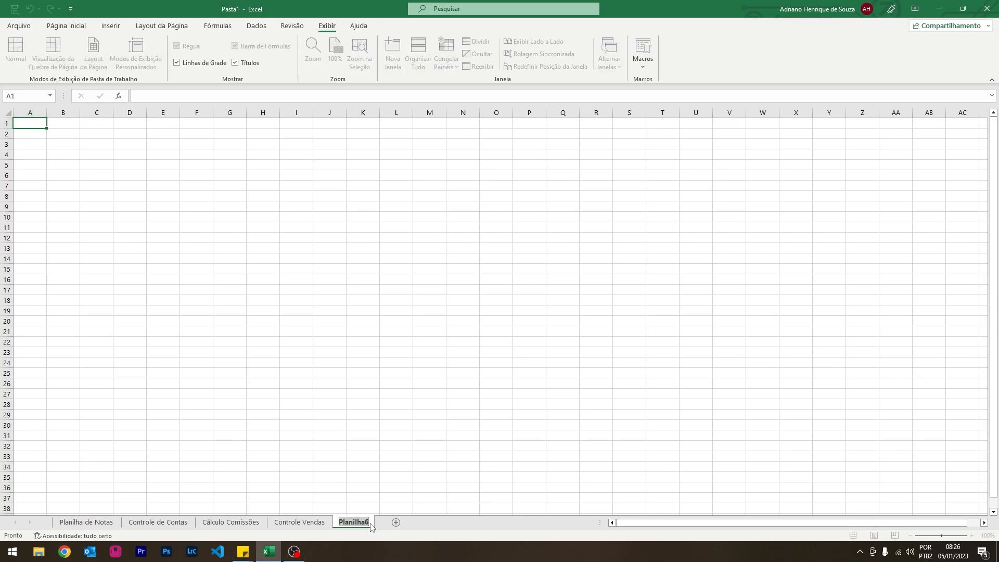
key(Return)
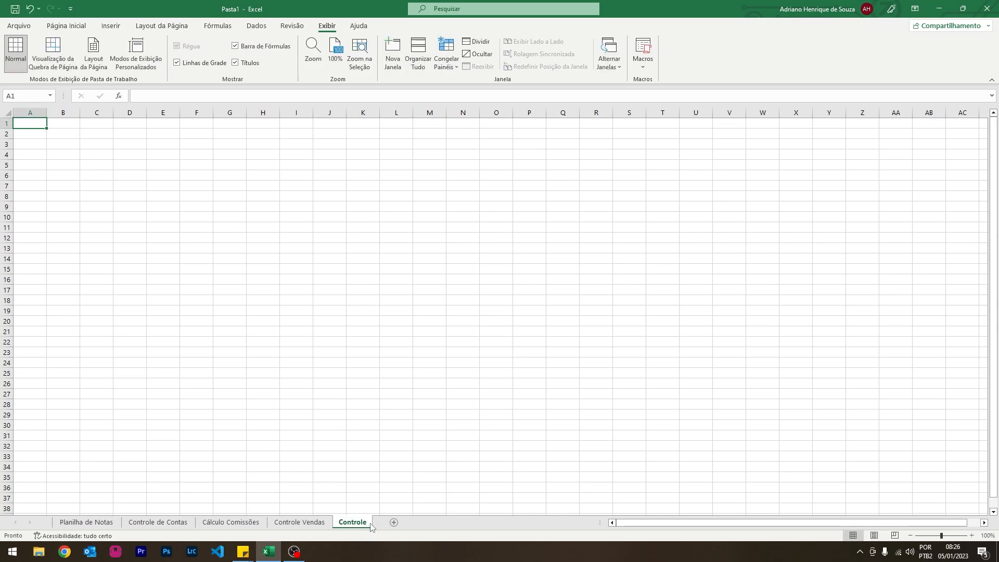
Enter the headers Vendedor, Qtde Vendida and Total Vendido in A1:C1, and autofit columns B and C.
scroll(329, 339, up, 8)
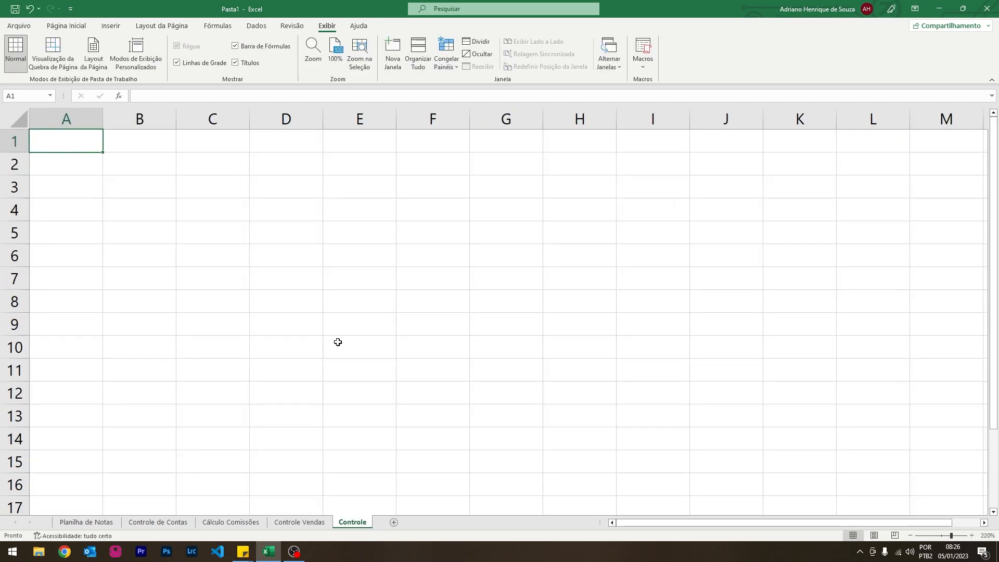
text(Vendedor)
key(Tab)
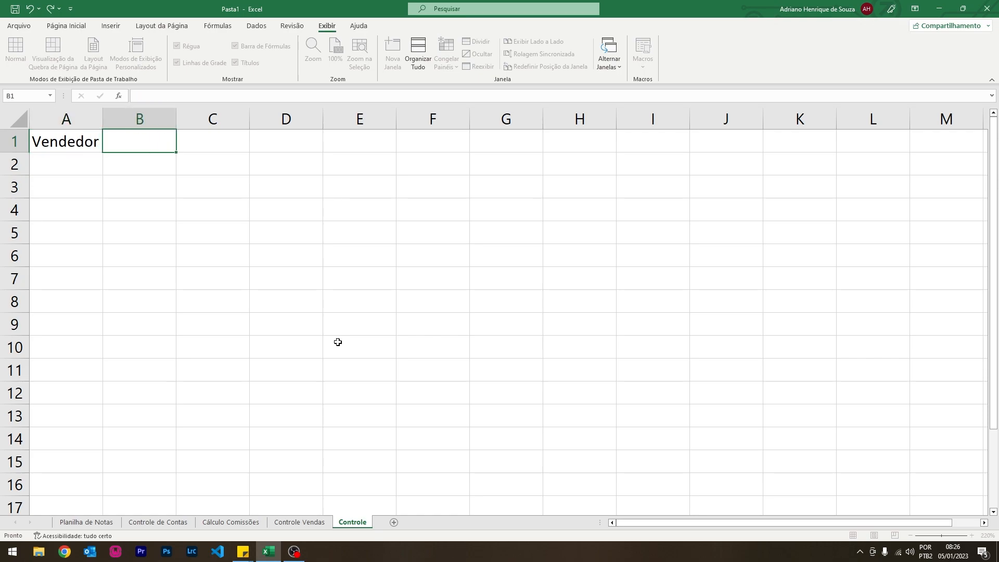
text(Qtde Vendida)
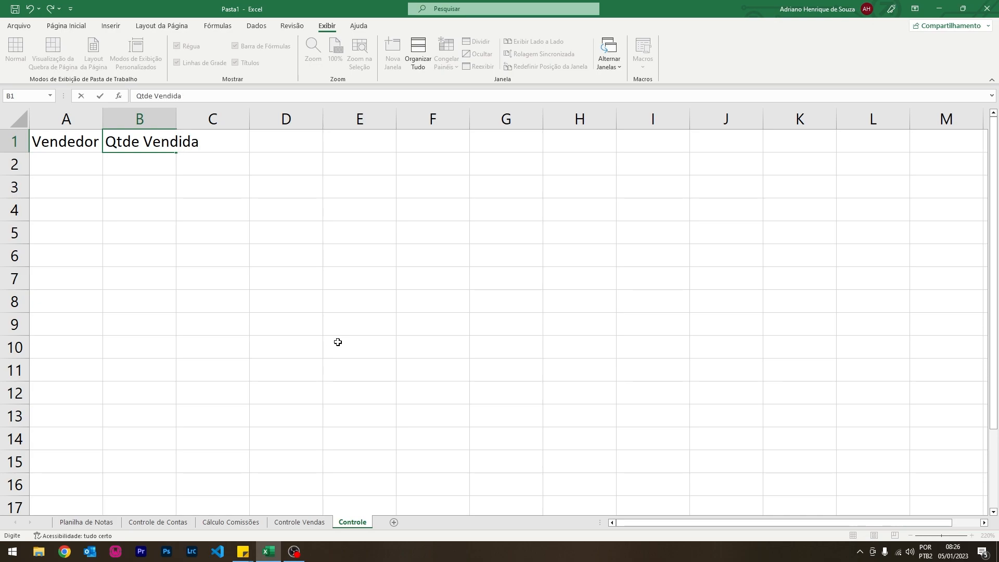
key(Tab)
text(Total VCen)
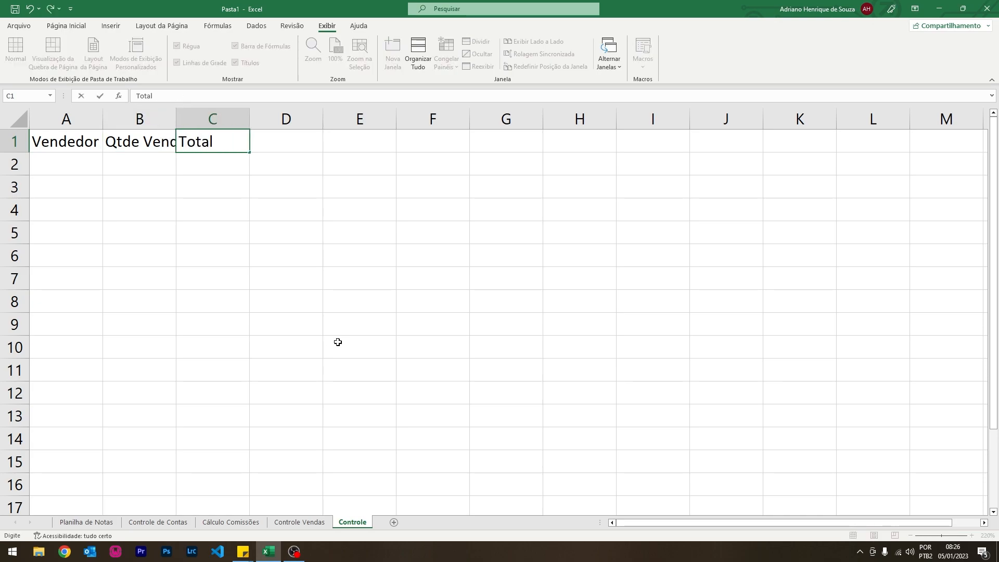
key(BackSpace)
key(BackSpace)
key(BackSpace)
text(endi)
key(Return)
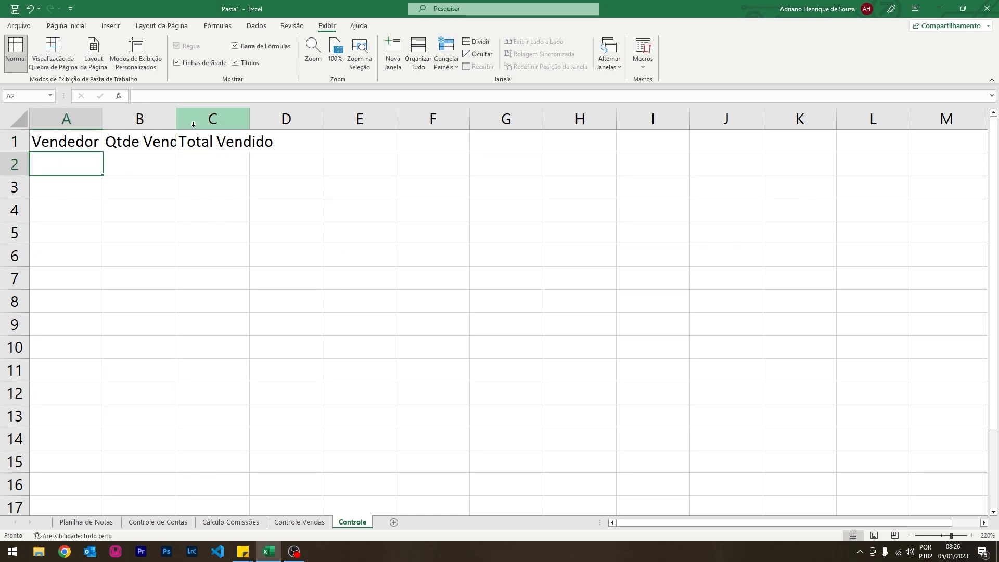
double_click(178, 120)
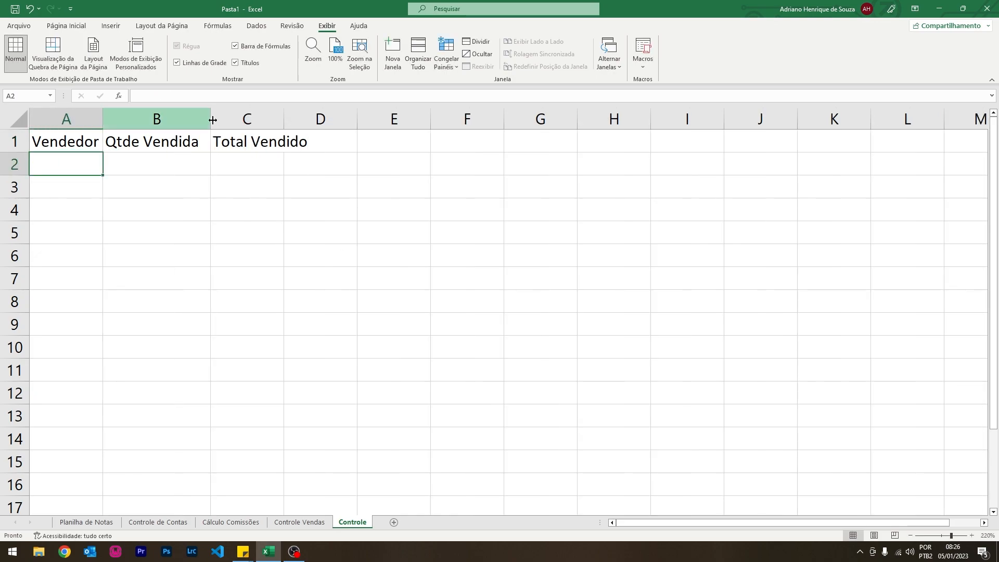
double_click(285, 120)
Enter the header Comissão in D1 and make the headers in A1:D1 bold.
click(342, 142)
text(To)
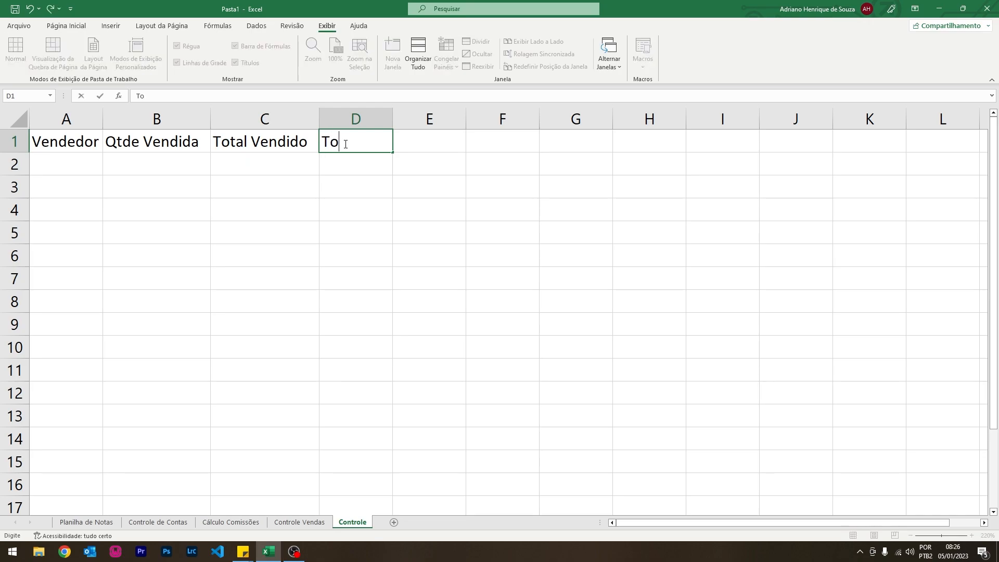
text(tal e)
key(BackSpace)
key(BackSpace)
key(BackSpace)
key(BackSpace)
key(BackSpace)
text(Comissão)
key(Return)
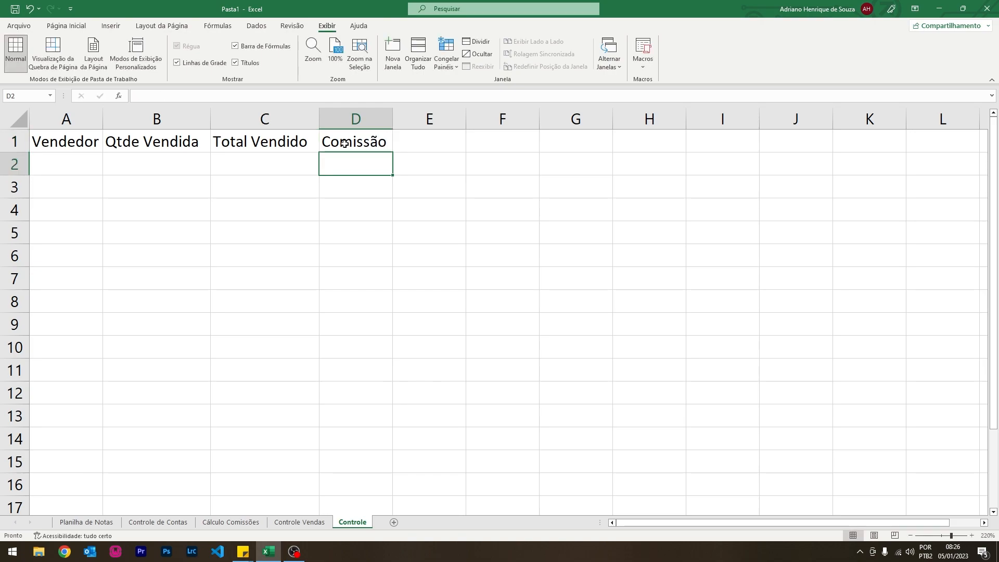
drag(55, 136, 326, 136)
key(ctrl+b)
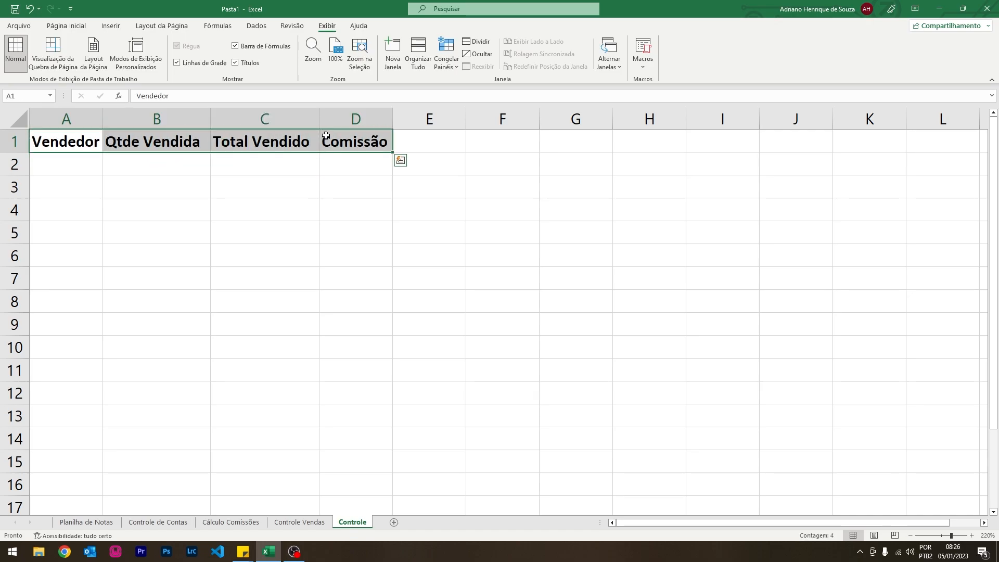
Copy the two seller names from B2:B3 of the Controle Vendas sheet into A2:A3 of the Controle sheet.
click(312, 522)
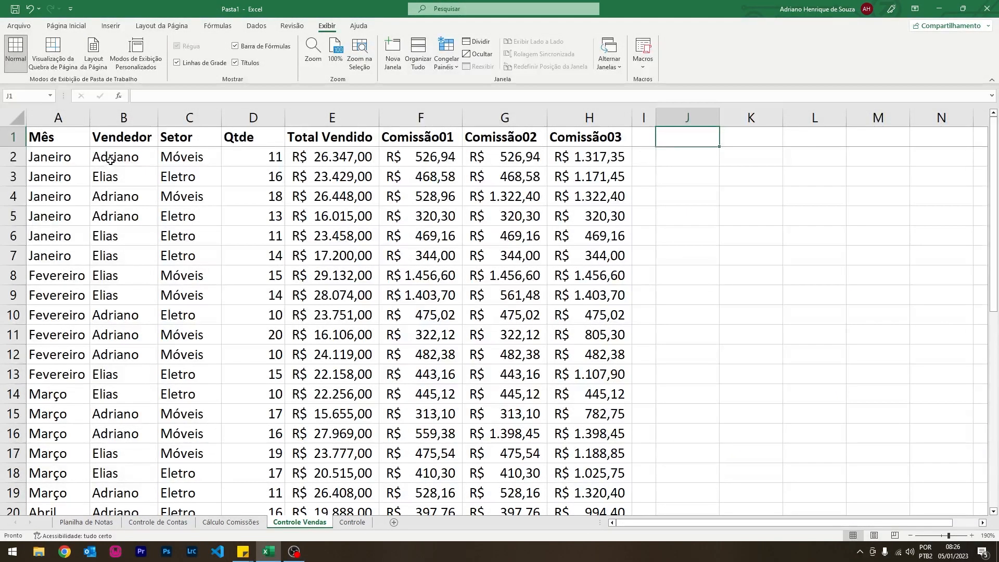
drag(108, 161, 114, 177)
key(ctrl+c)
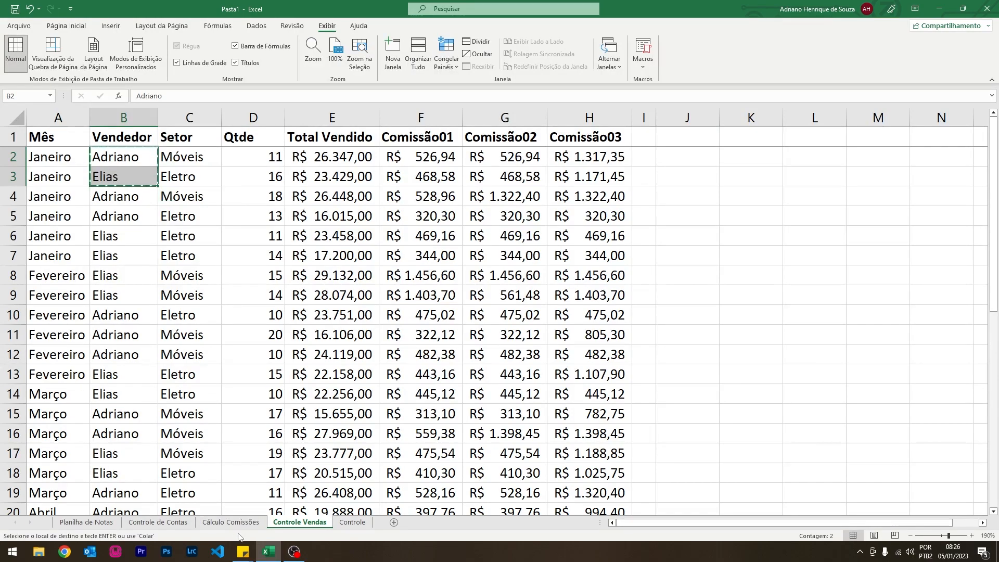
click(352, 521)
click(55, 162)
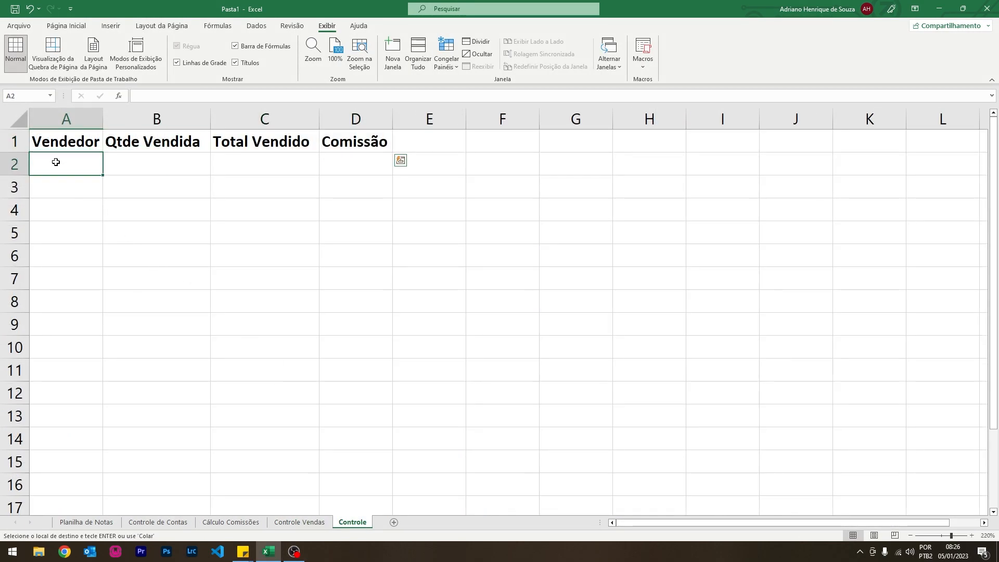
key(ctrl+v)
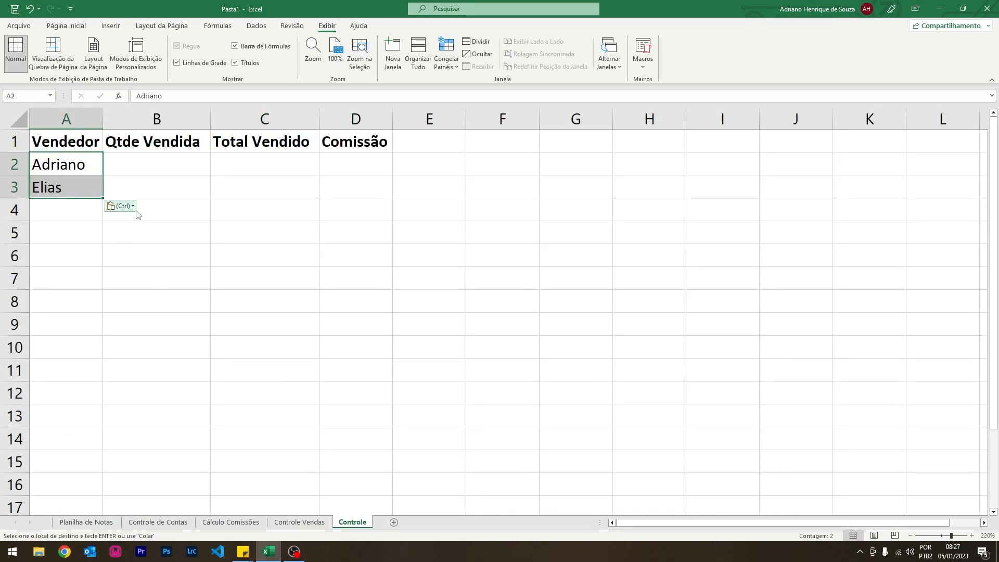
click(139, 161)
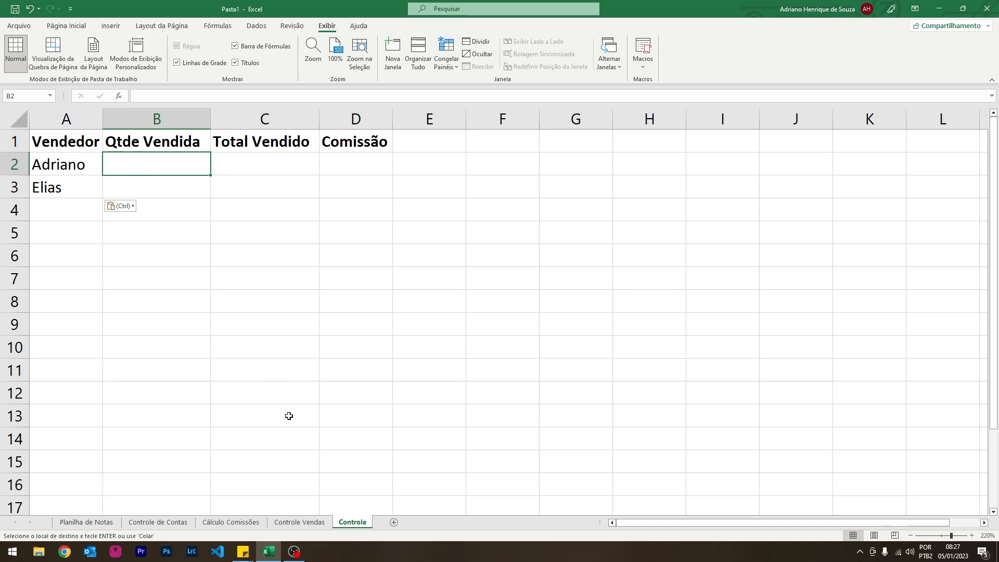
Examine the Vendedor through Qtde columns on the Controle Vendas sheet and clear the pending copy selection.
click(300, 522)
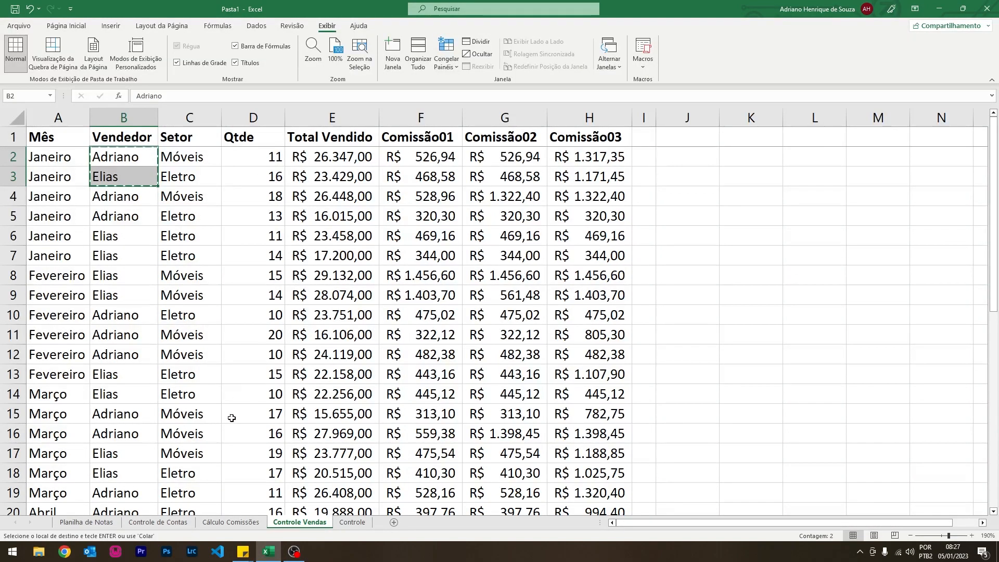
drag(123, 118, 253, 122)
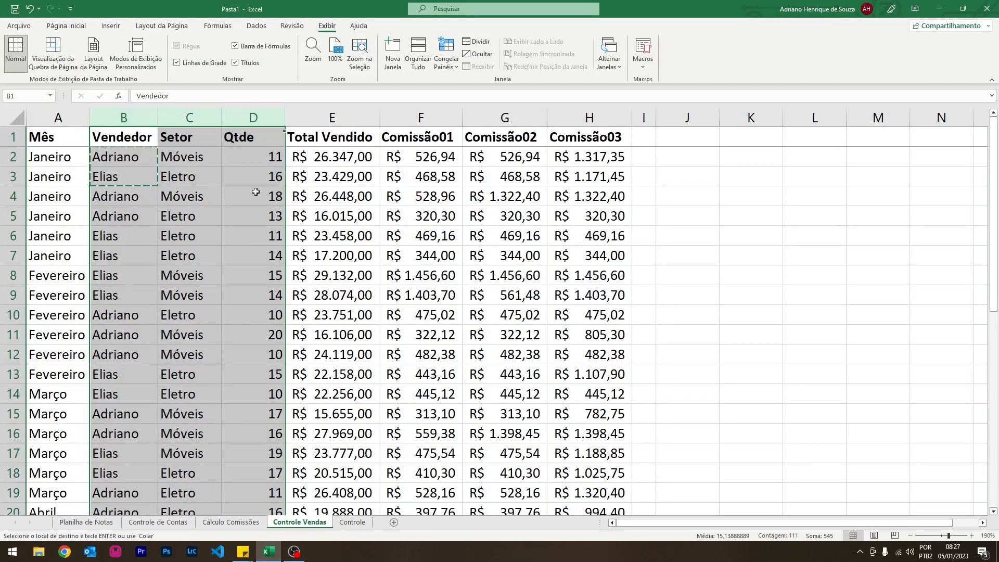
drag(247, 254, 248, 333)
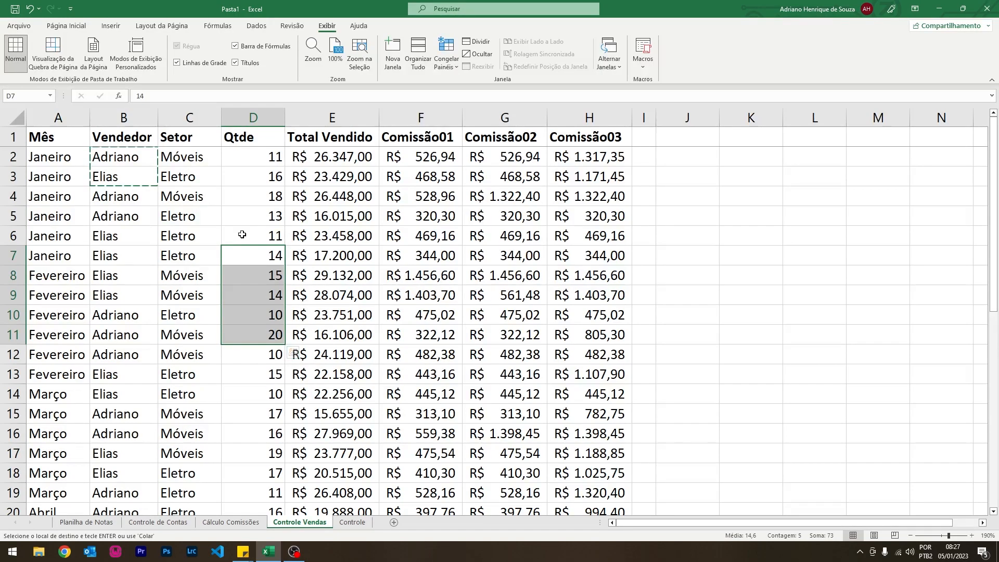
key(Escape)
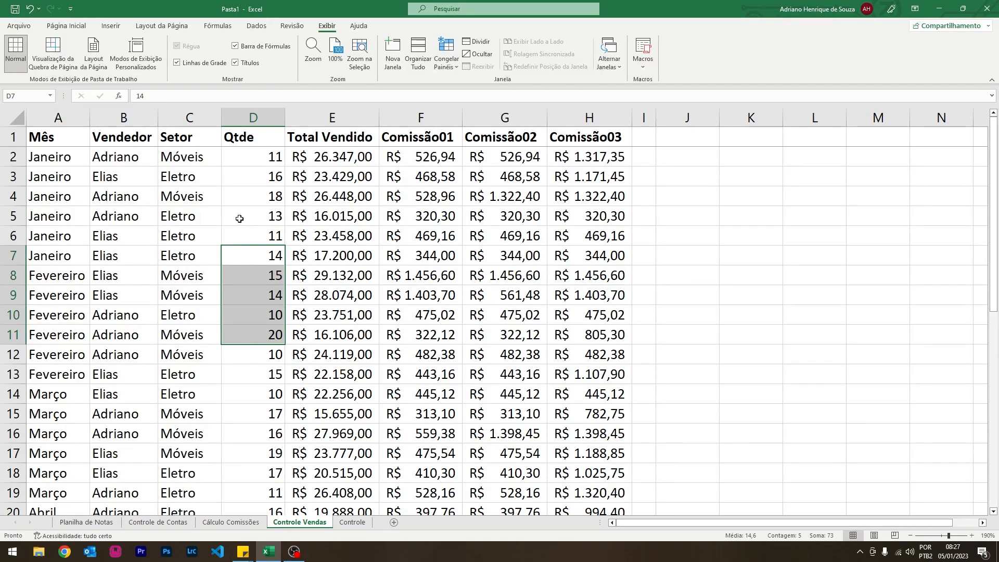
Enter =SOMASE('Controle Vendas'!B:D;Controle!A2;'Controle Vendas'!D:D) in B2 of the Controle sheet and fill it down to B3.
click(353, 522)
text(=)
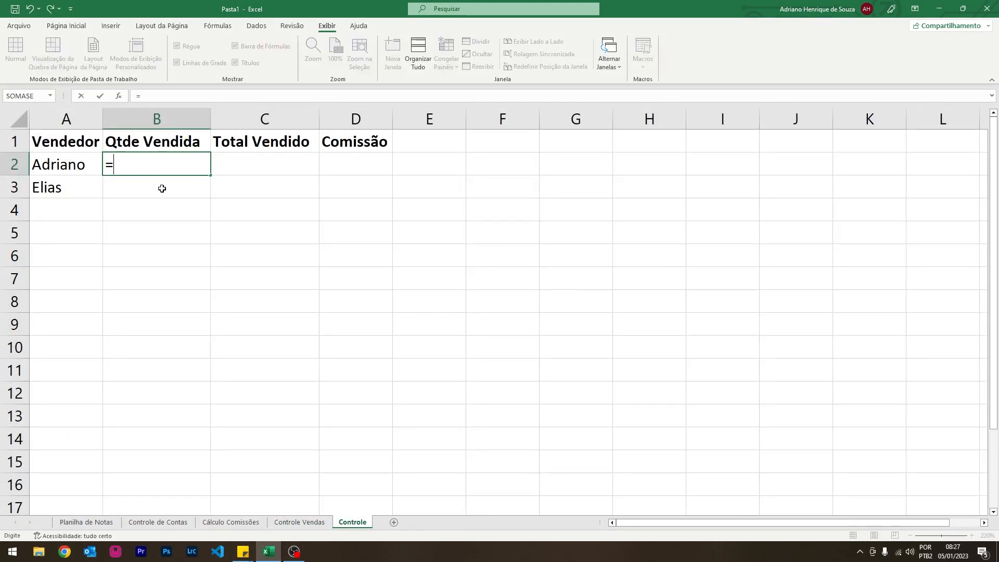
text(somase()
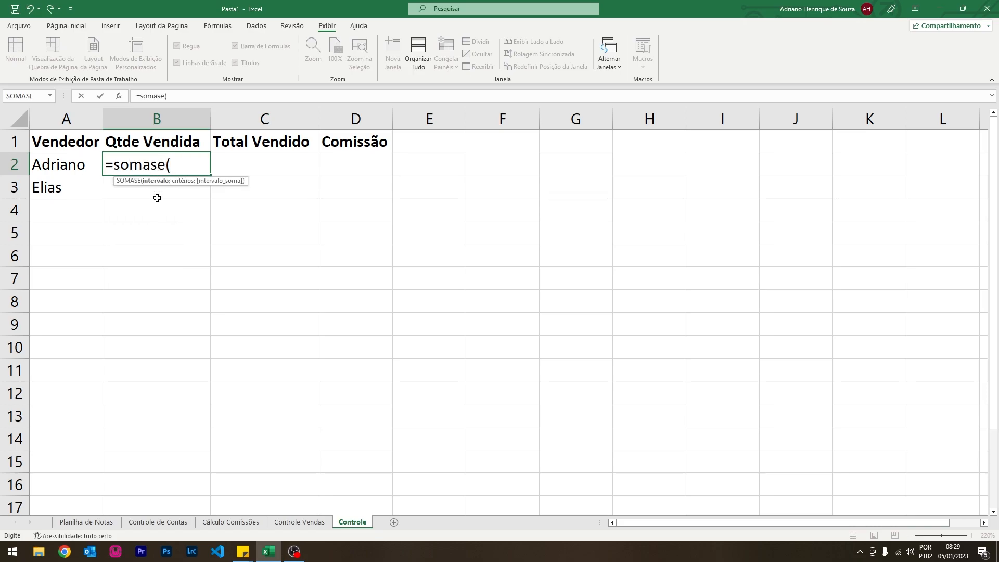
click(301, 523)
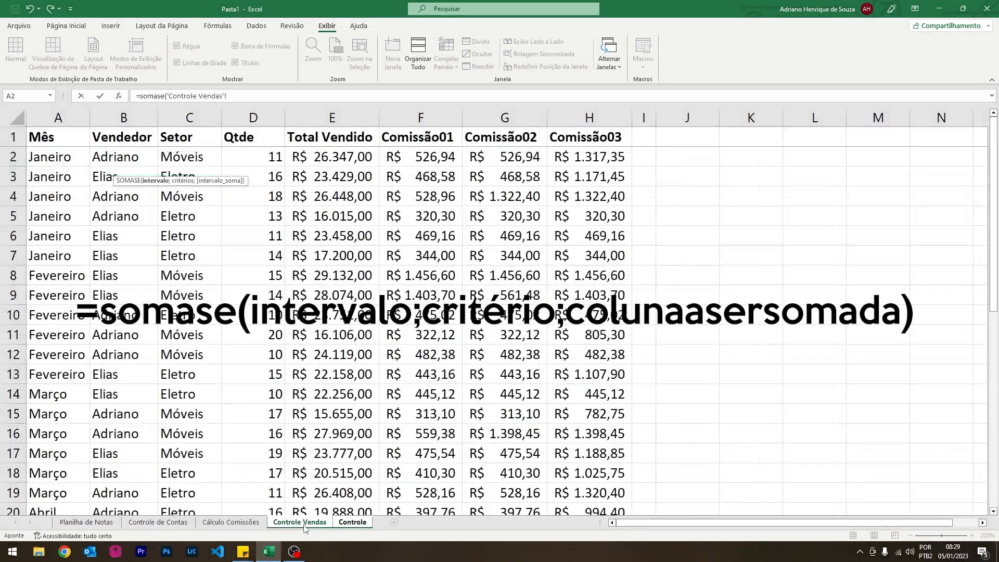
drag(125, 117, 269, 118)
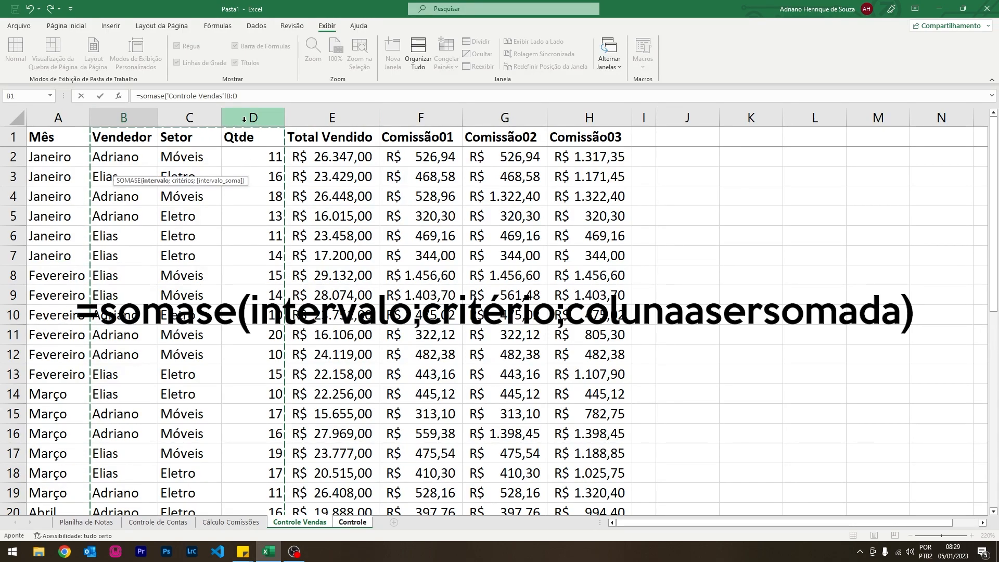
text(;Controle!)
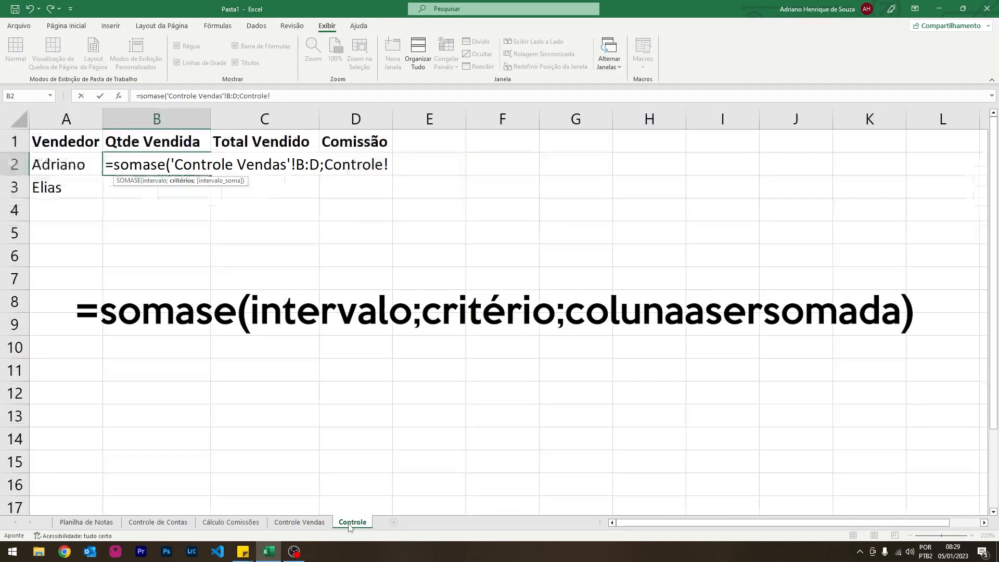
click(350, 525)
click(60, 164)
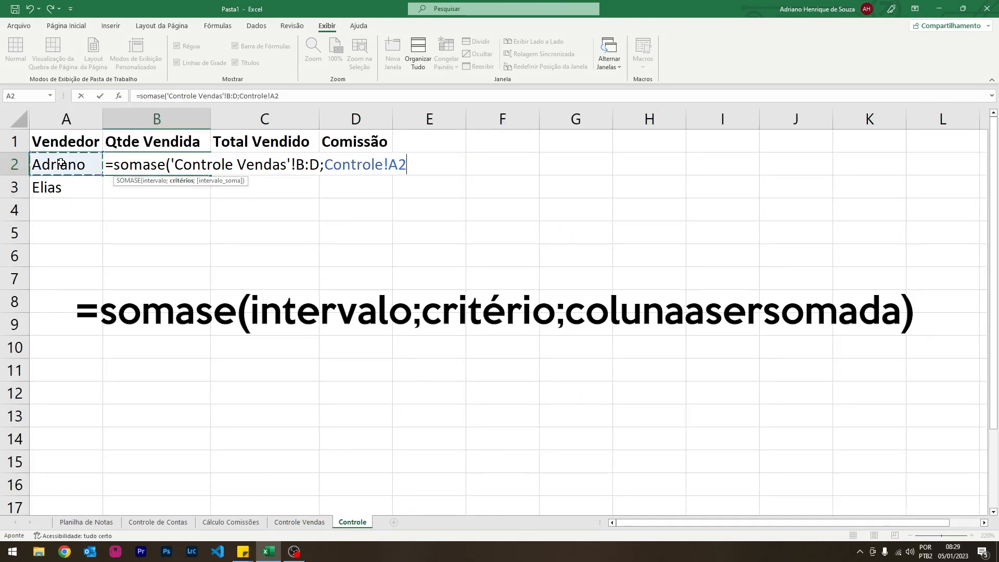
text(;)
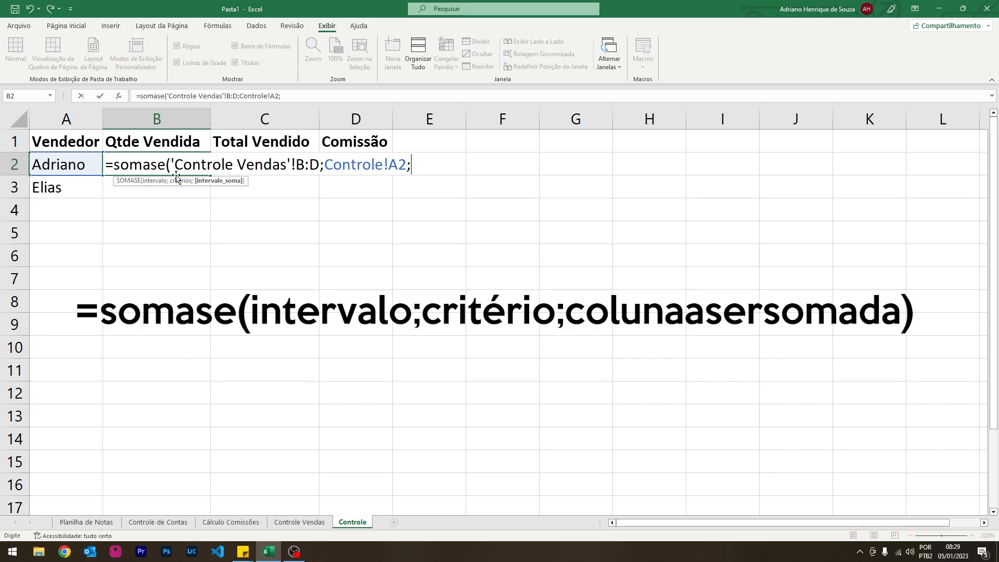
click(299, 521)
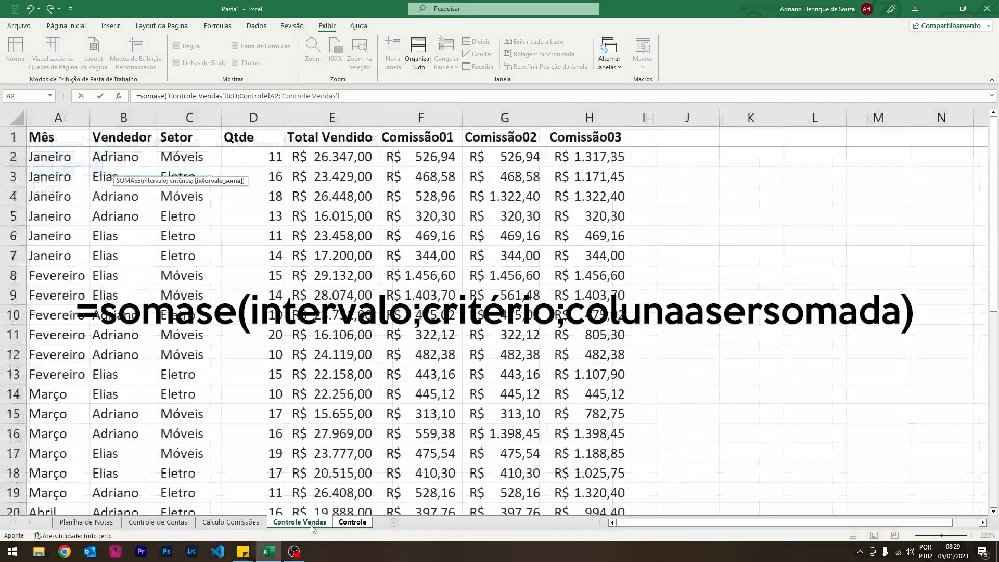
click(253, 115)
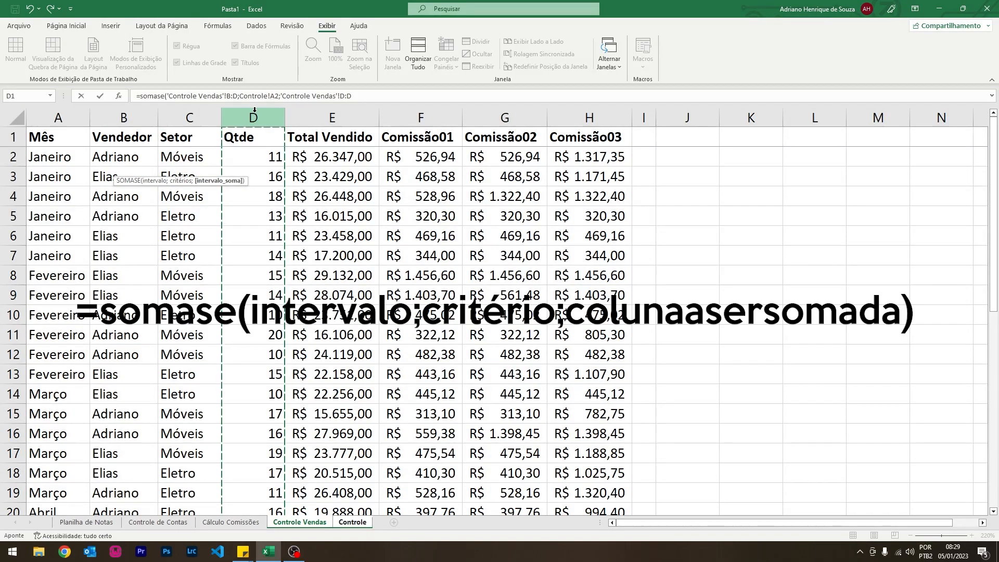
key(Return)
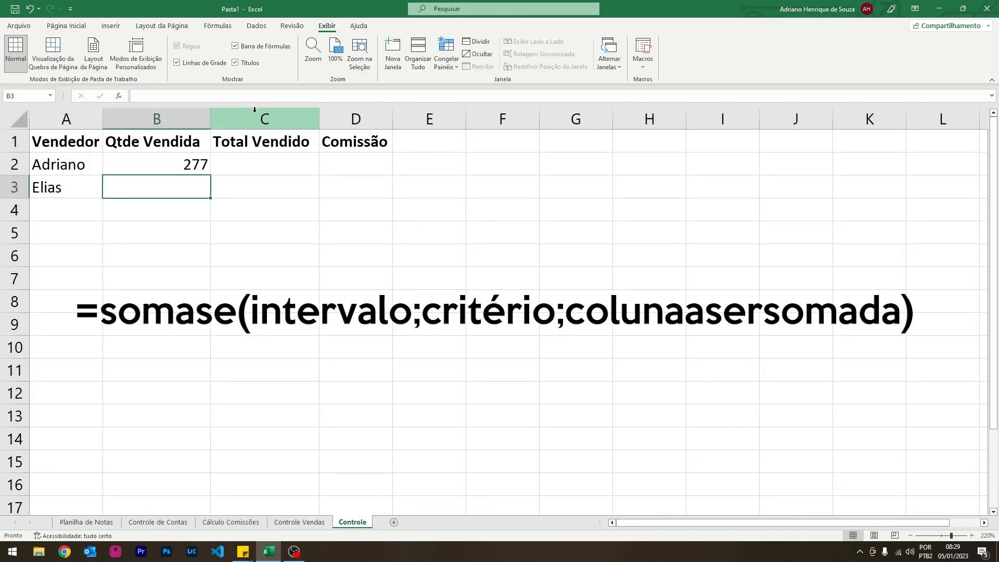
click(197, 175)
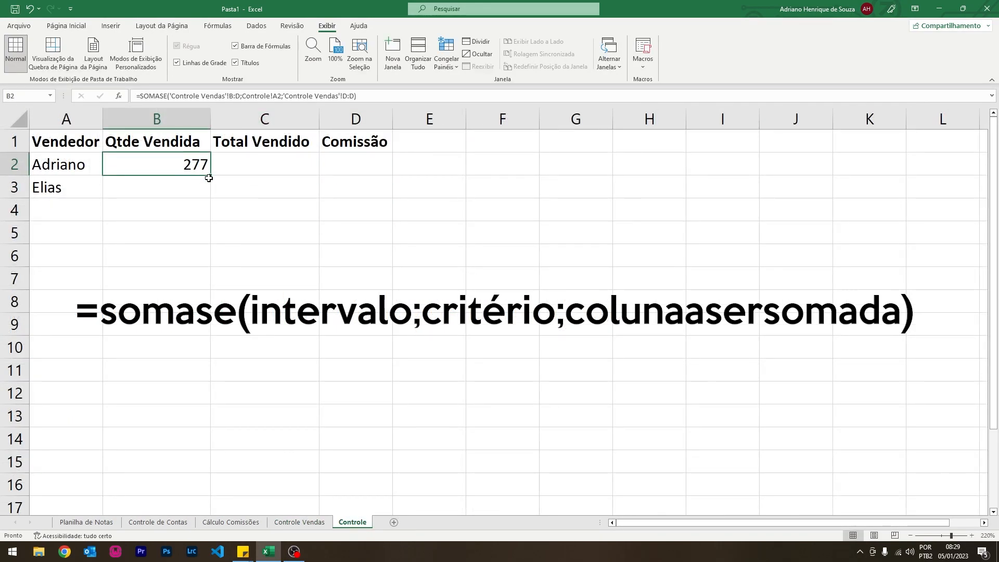
drag(210, 174, 209, 196)
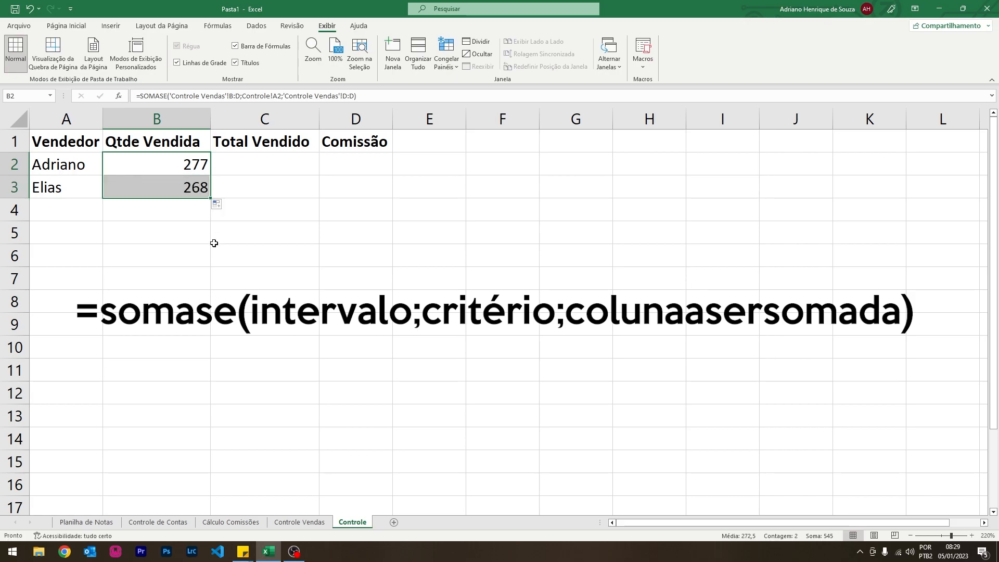
Enter =SOMASE('Controle Vendas'!B:E;Controle!A2;'Controle Vendas'!E:E) in C2 of the Controle sheet to total the seller's sales.
click(240, 168)
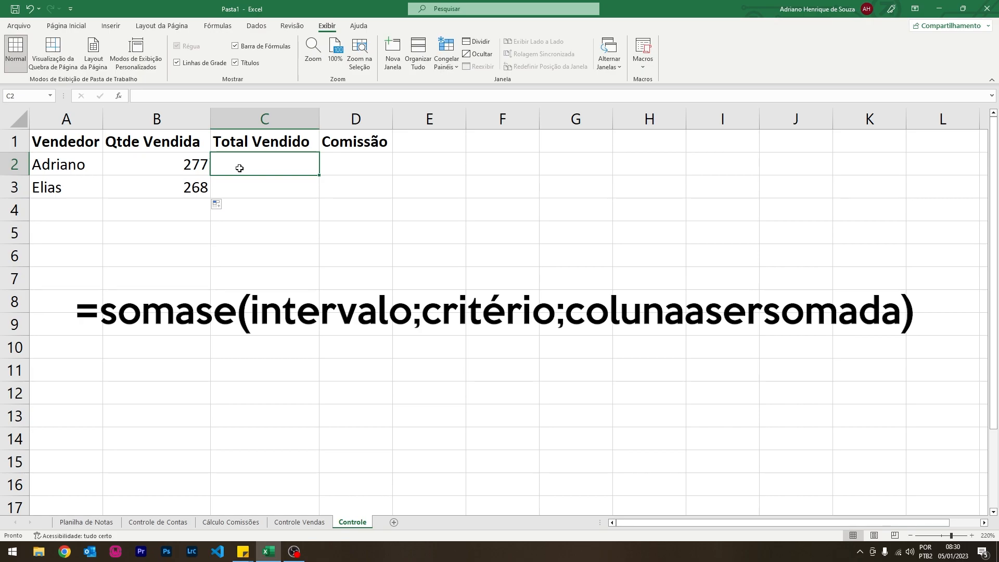
text(=so)
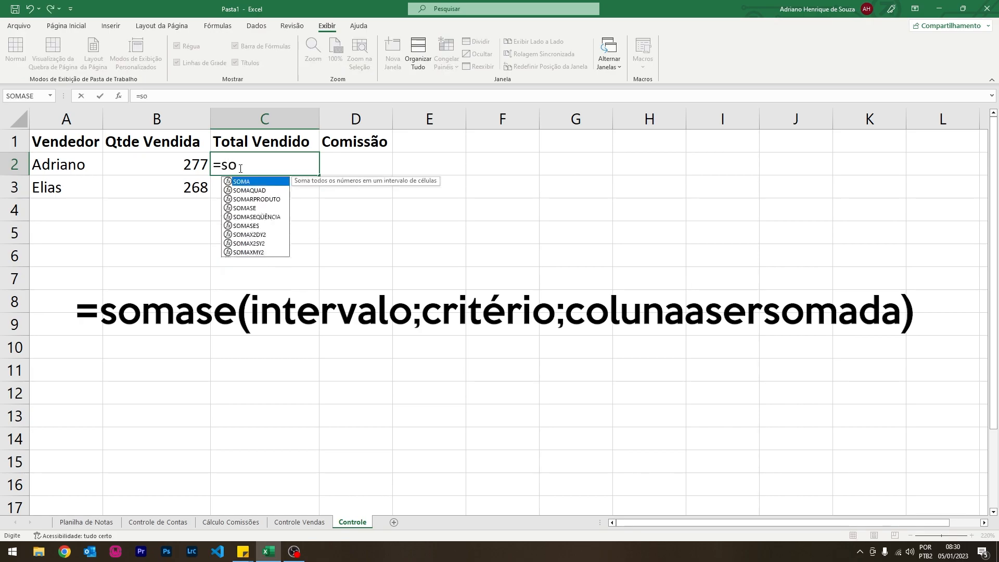
text(mase()
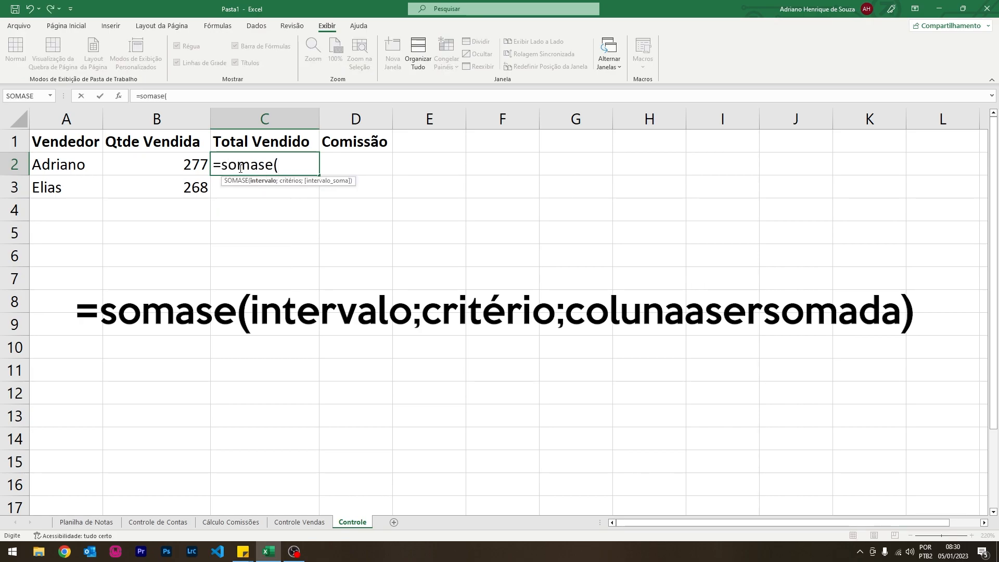
click(311, 519)
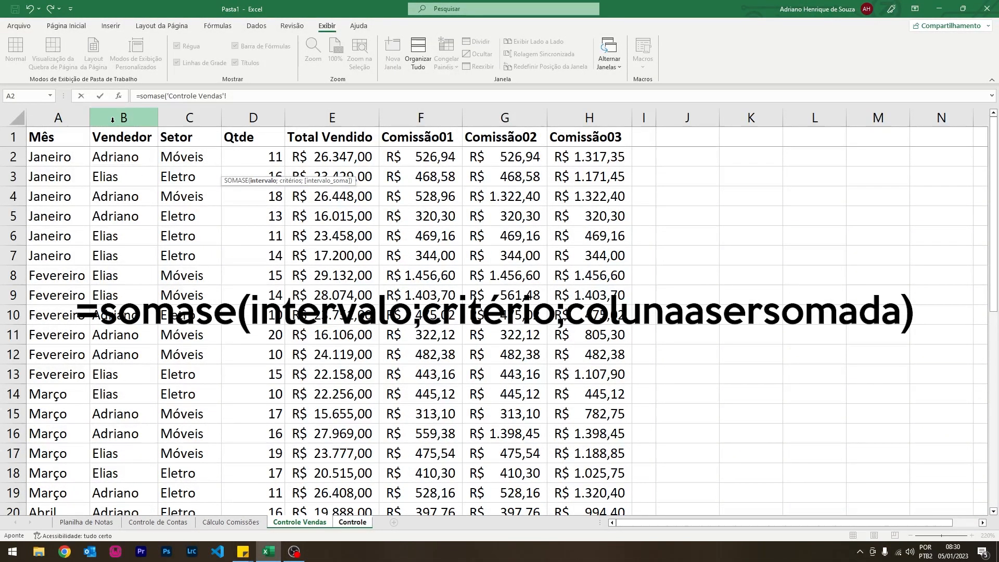
drag(113, 118, 341, 118)
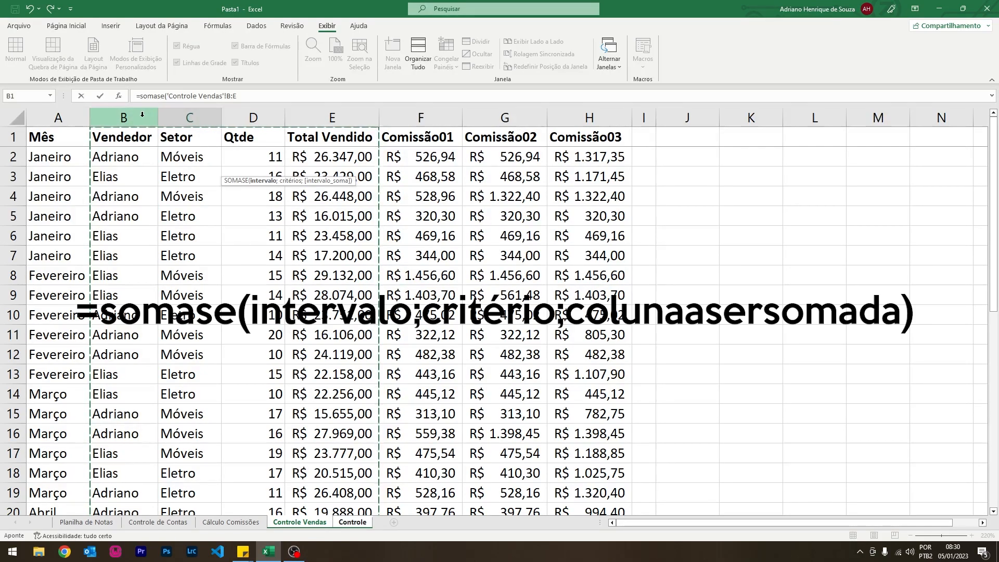
text(;)
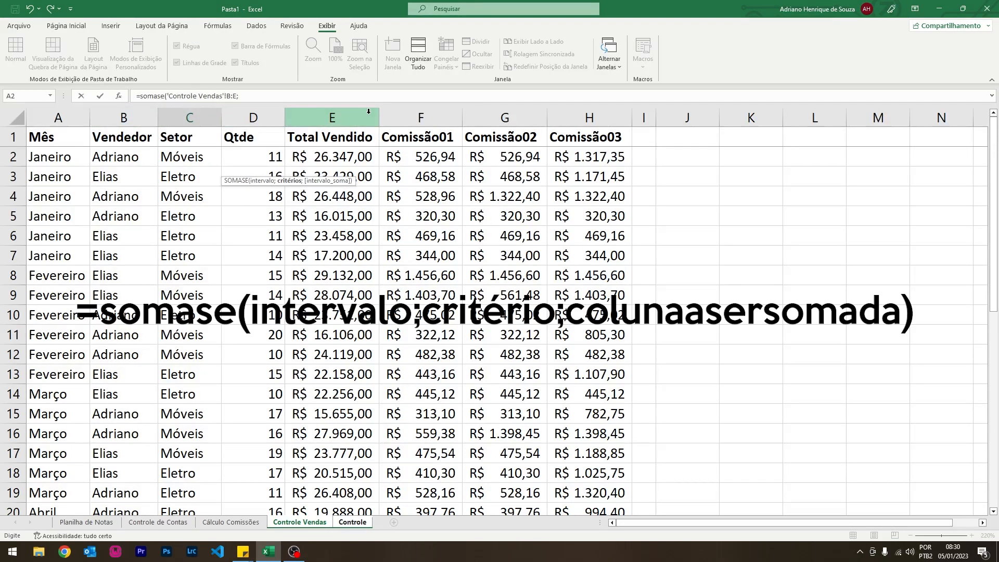
click(354, 522)
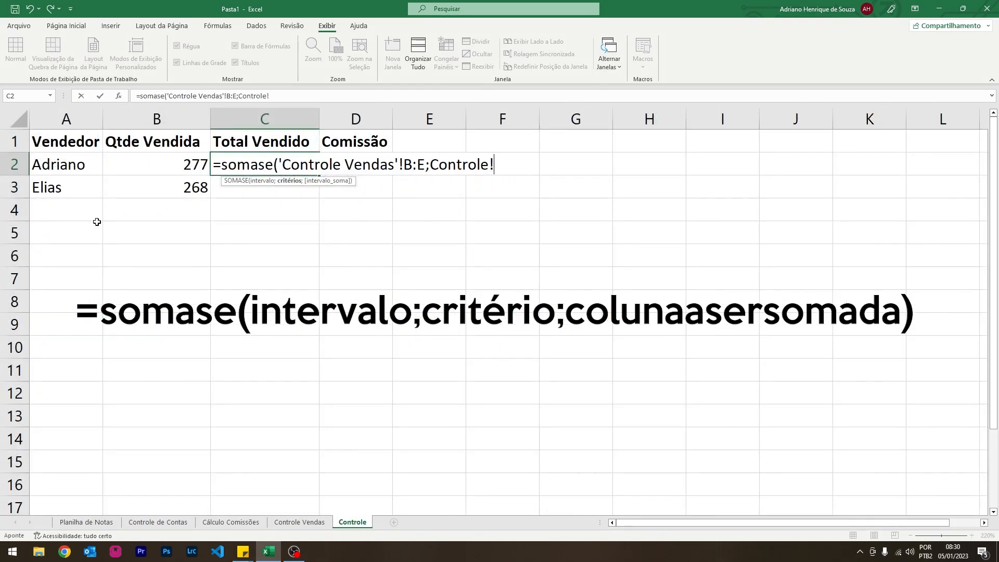
click(69, 165)
text(;)
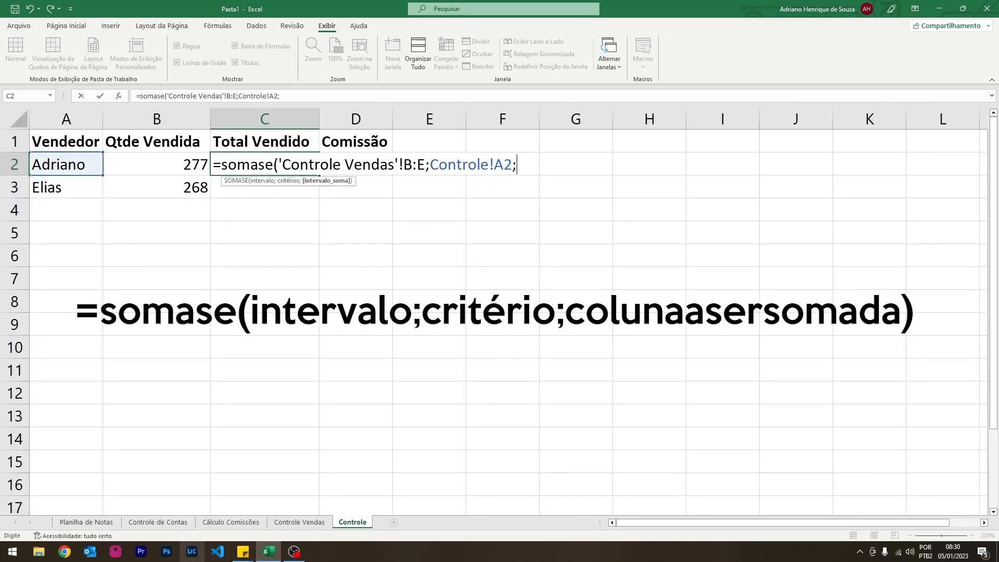
click(299, 522)
click(350, 118)
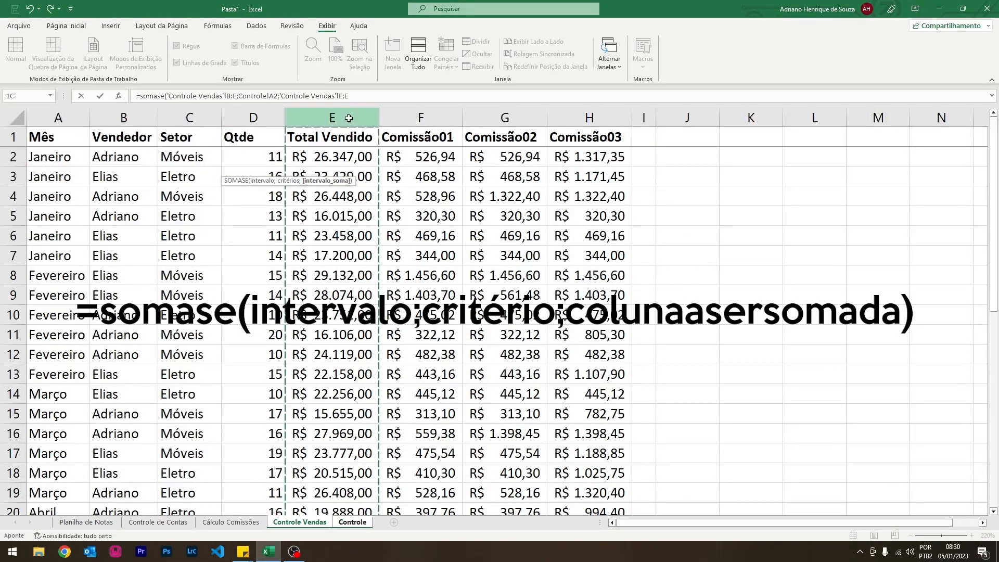
key(Return)
Apply the R$ accounting format (Contábil) to C2 and fill its formula down to C3.
click(292, 165)
key(alt+c)
click(415, 61)
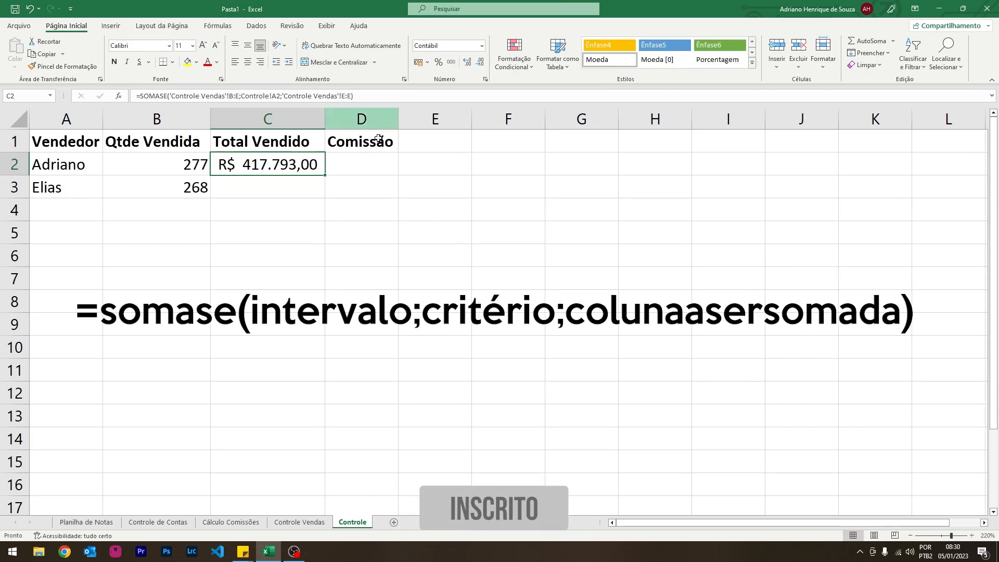
drag(325, 176, 328, 197)
Enter =SOMASE('Controle Vendas'!B:G;Controle!A2;'Controle Vendas'!G:G) in D2 of the Controle sheet to total the seller's commission.
click(349, 158)
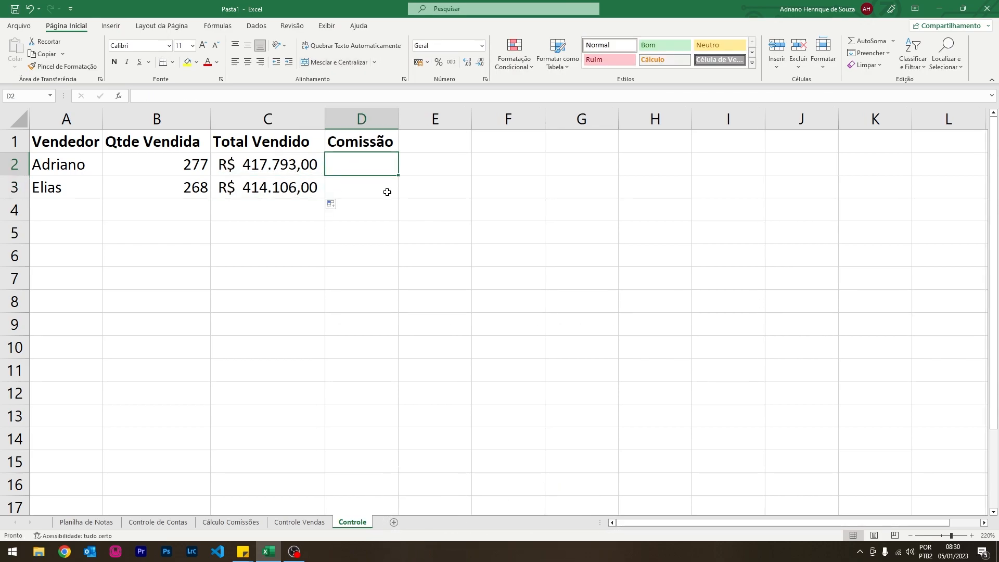
text(=somase)
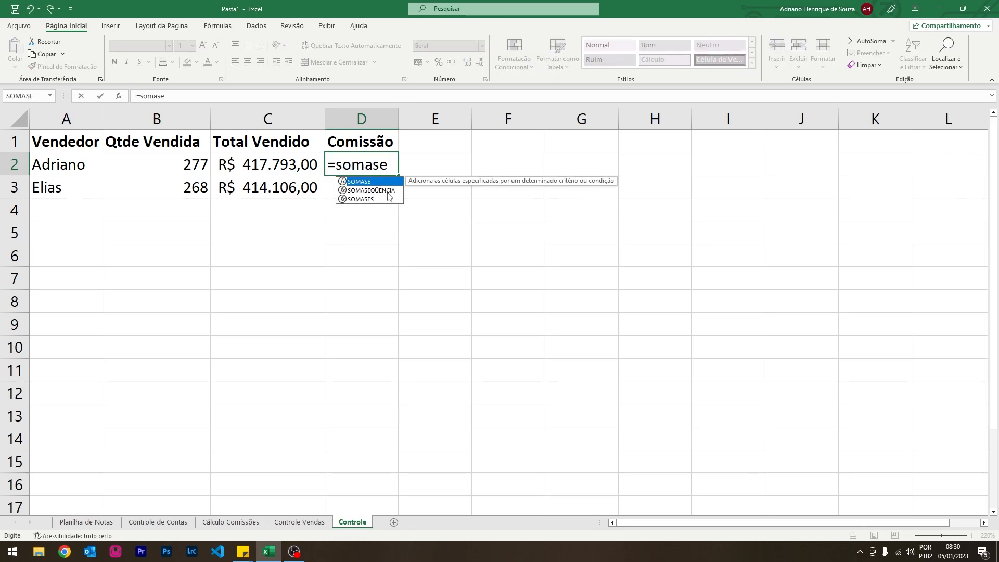
text(()
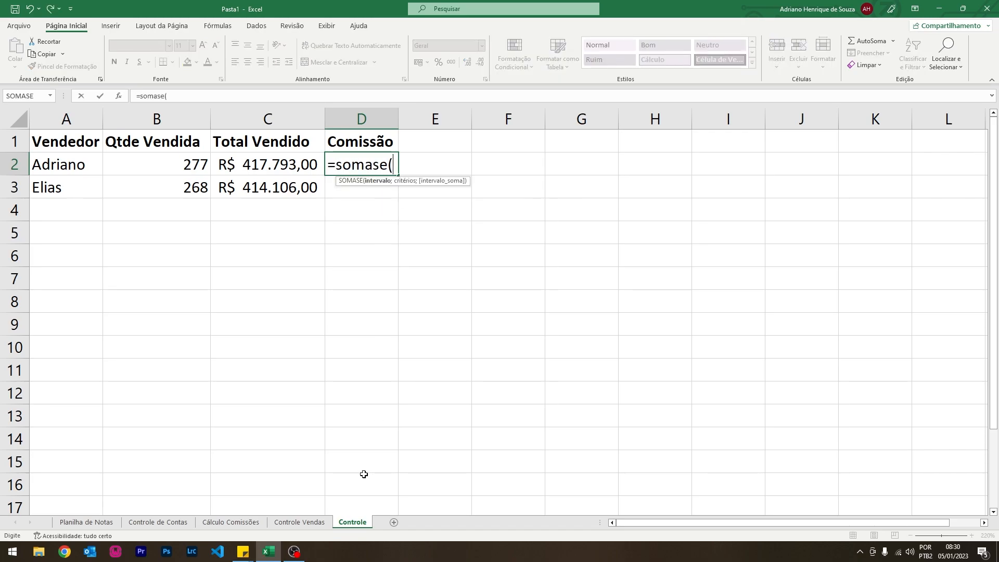
click(318, 524)
drag(124, 117, 421, 125)
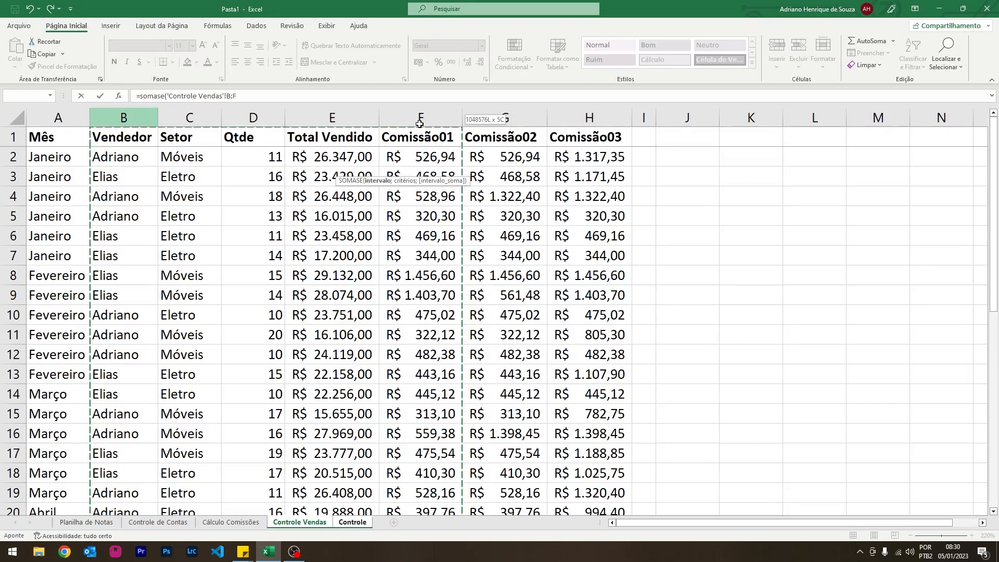
drag(419, 123, 490, 119)
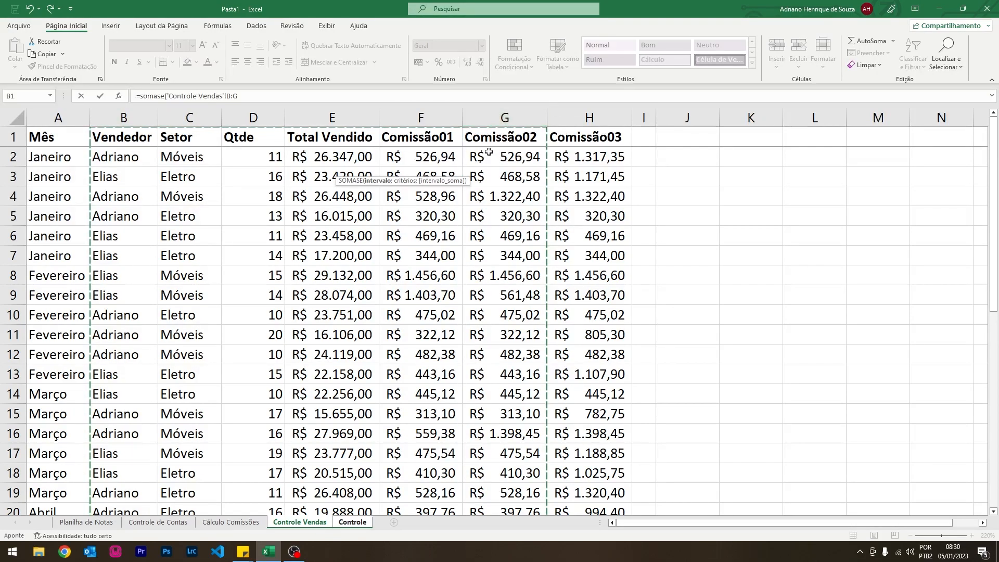
text(;)
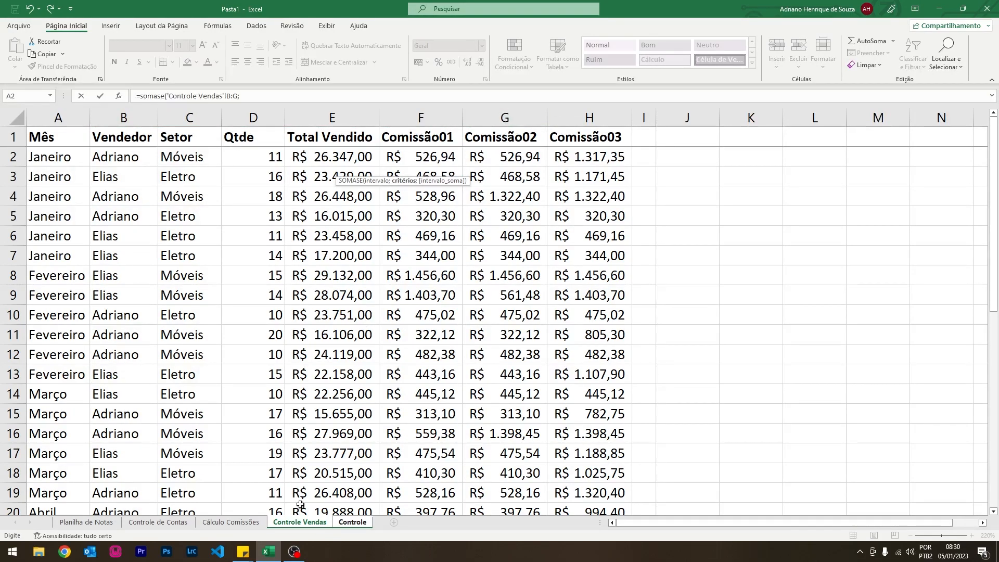
click(342, 524)
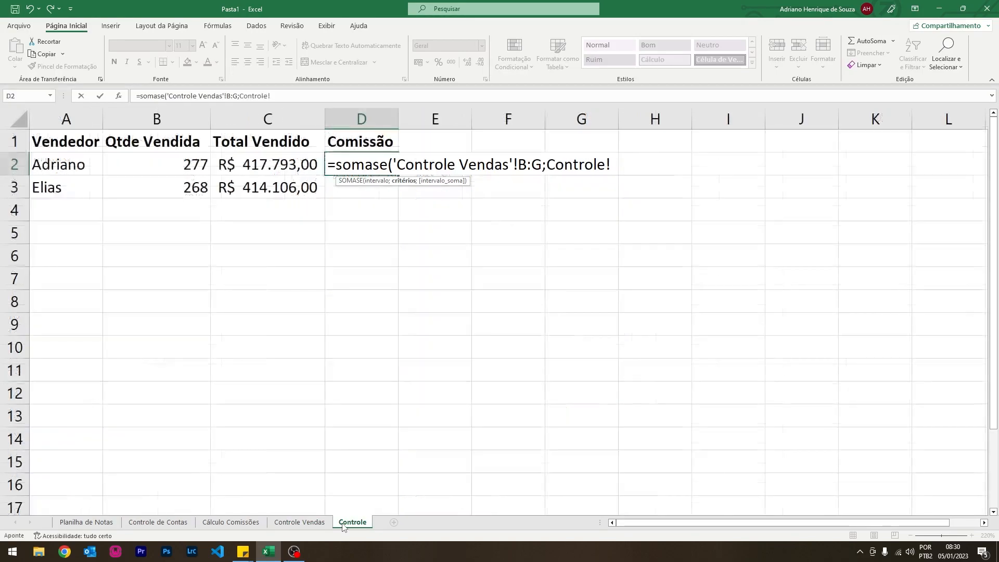
click(77, 164)
text(;)
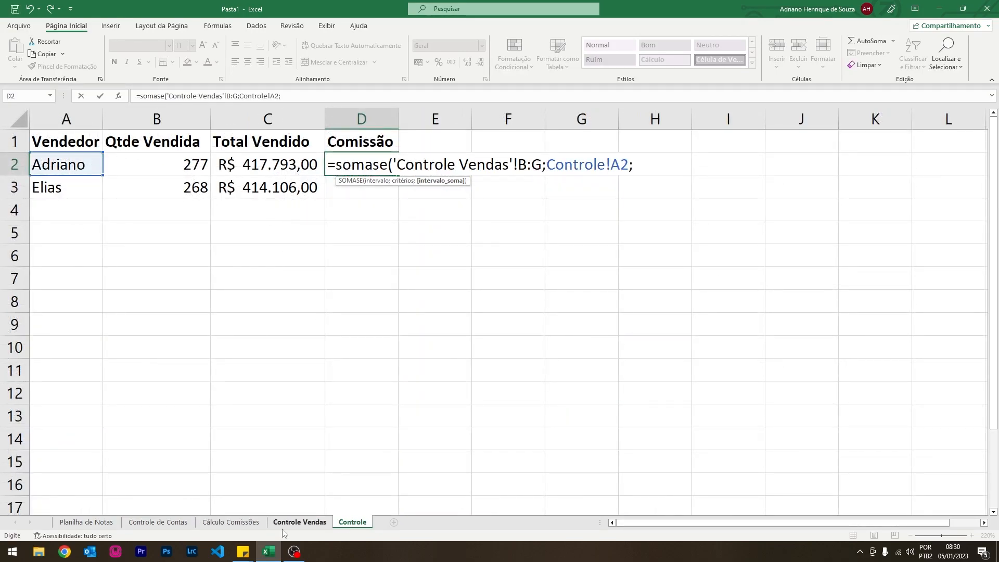
click(299, 522)
click(515, 115)
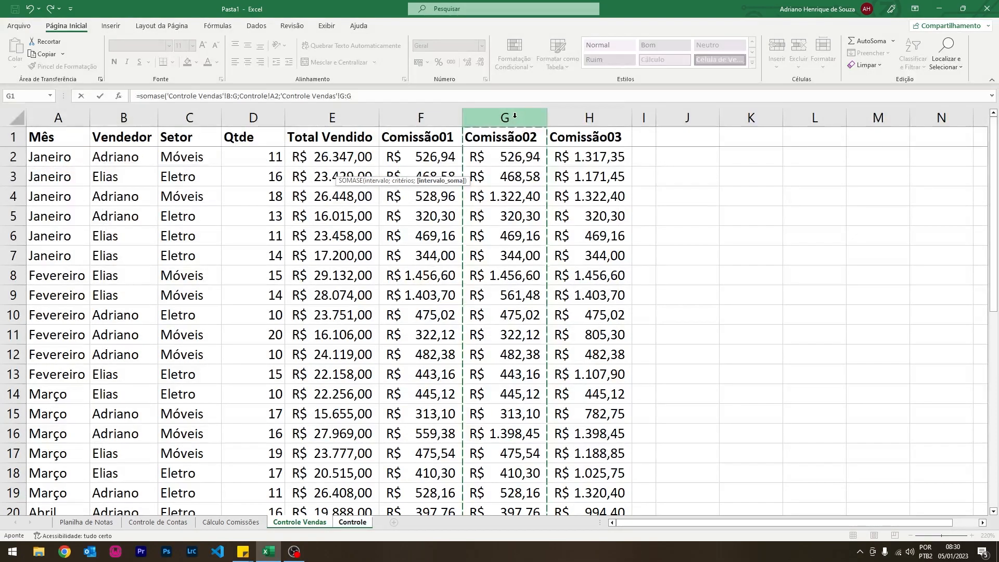
key(Return)
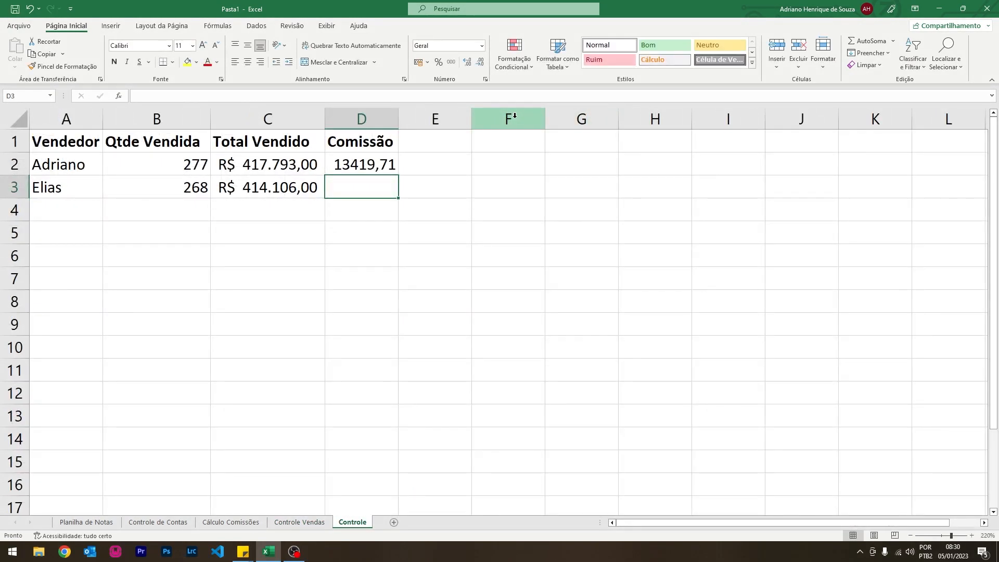
Fill the D2 commission formula down to D3 and apply the R$ accounting format (Contábil) to both cells.
click(370, 164)
drag(398, 175, 400, 197)
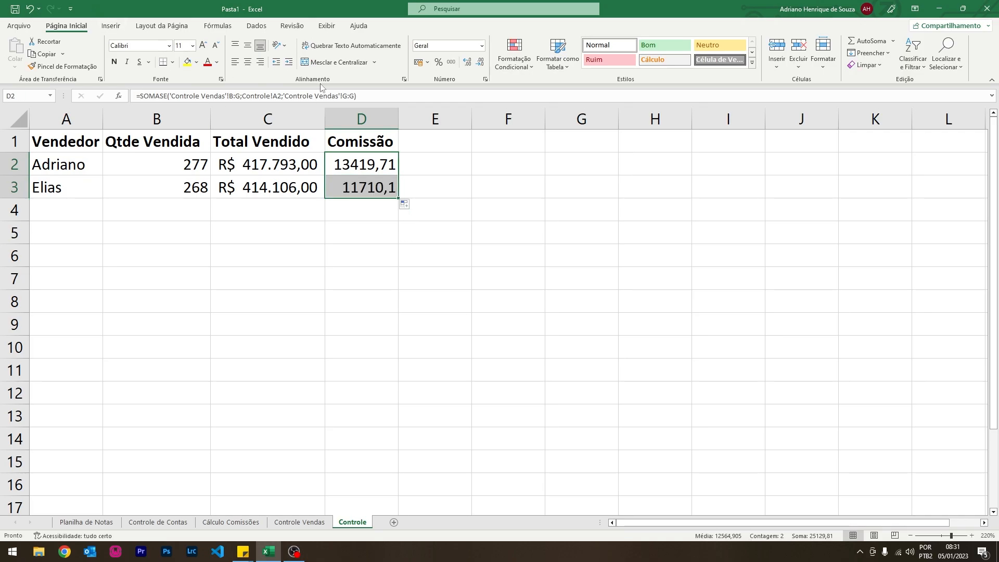
click(418, 62)
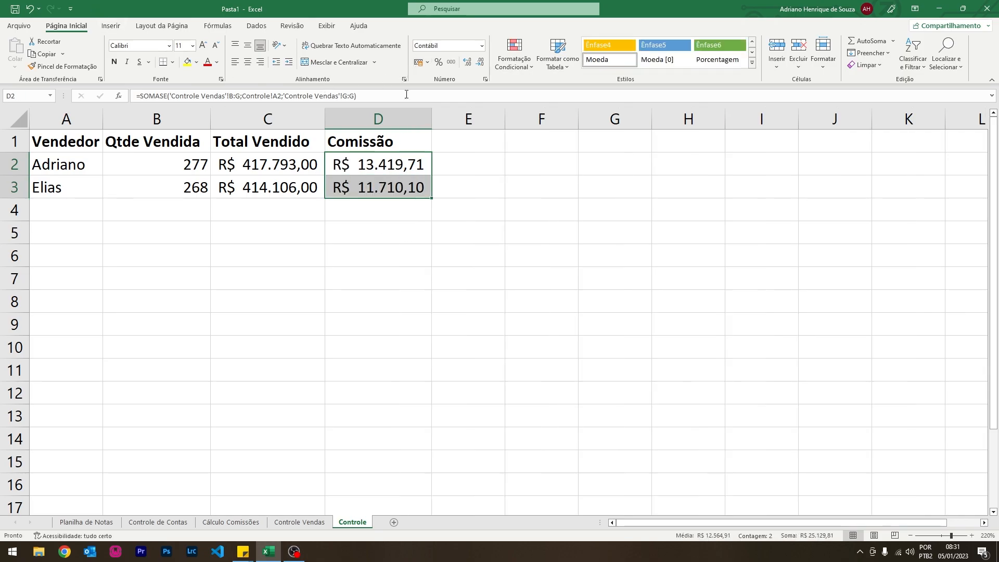
Widen column A of the Controle sheet slightly beyond the Vendedor heading.
click(49, 216)
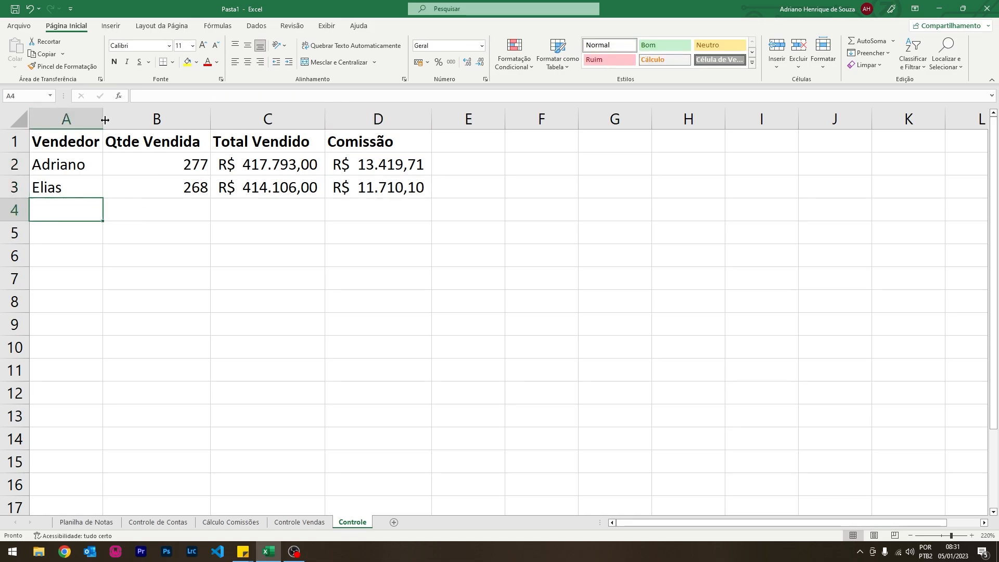
drag(105, 119, 113, 120)
click(73, 229)
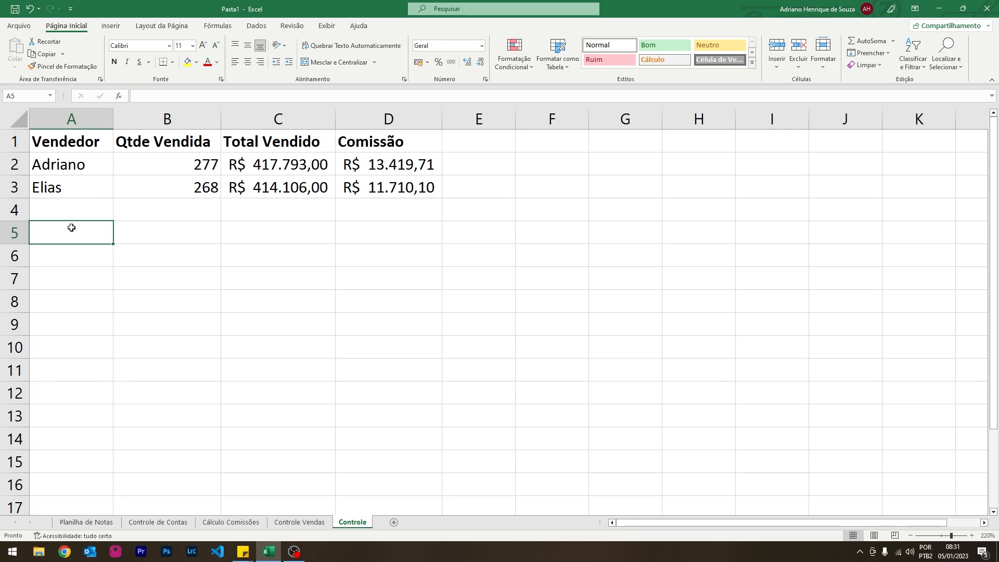
List the months from Janeiro to Dezembro in J1:J12 as a filled series and name the range meses.
click(853, 143)
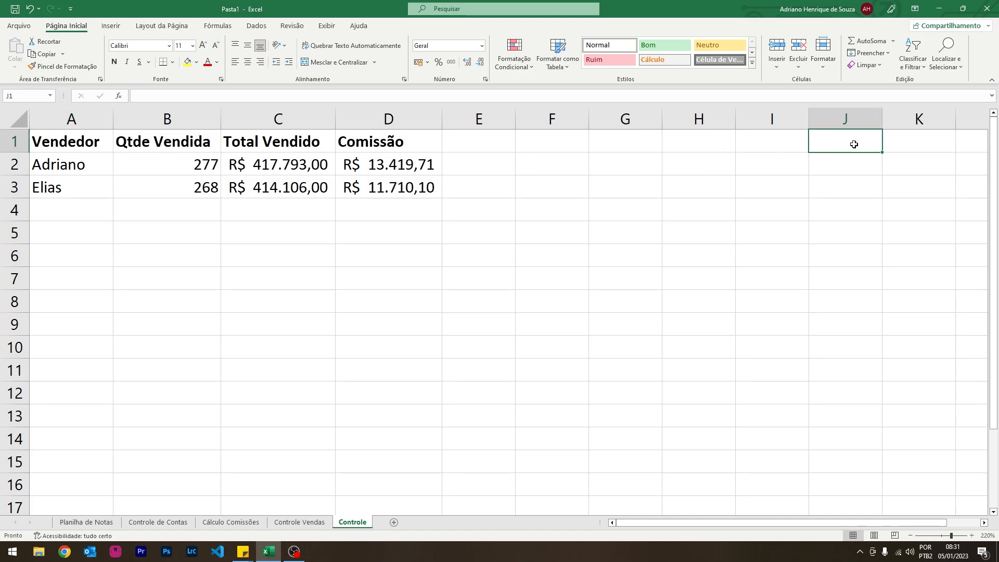
text(Janeiro)
key(Return)
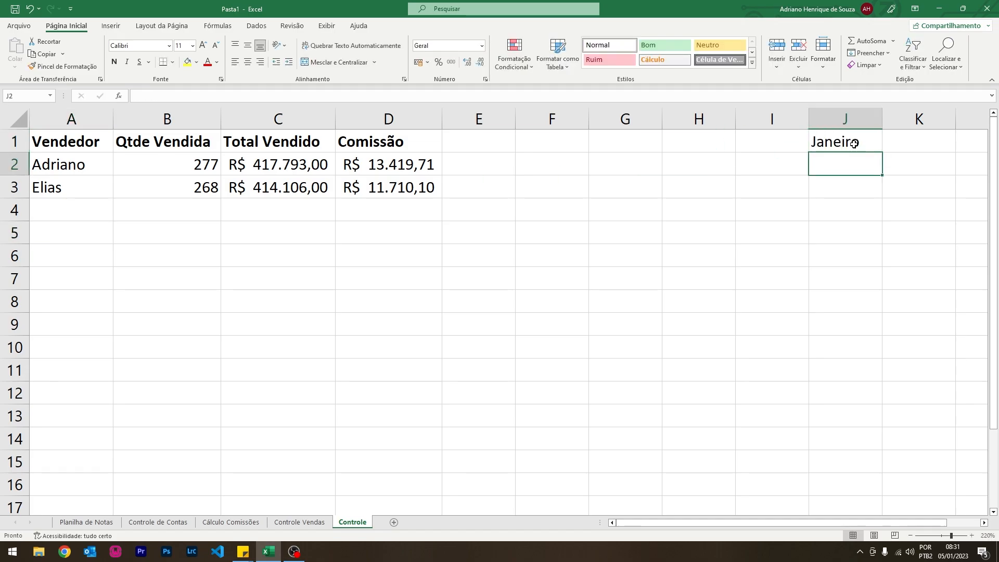
key(Up)
drag(886, 152, 874, 397)
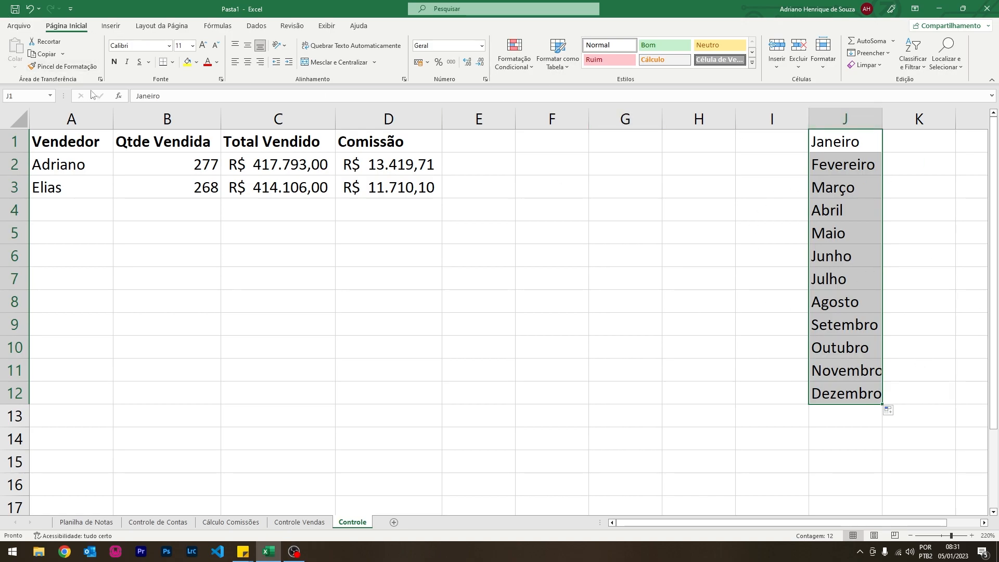
click(29, 95)
text(meses)
Enter the heading Mês in A5 to start a second summary table below the sellers.
click(62, 237)
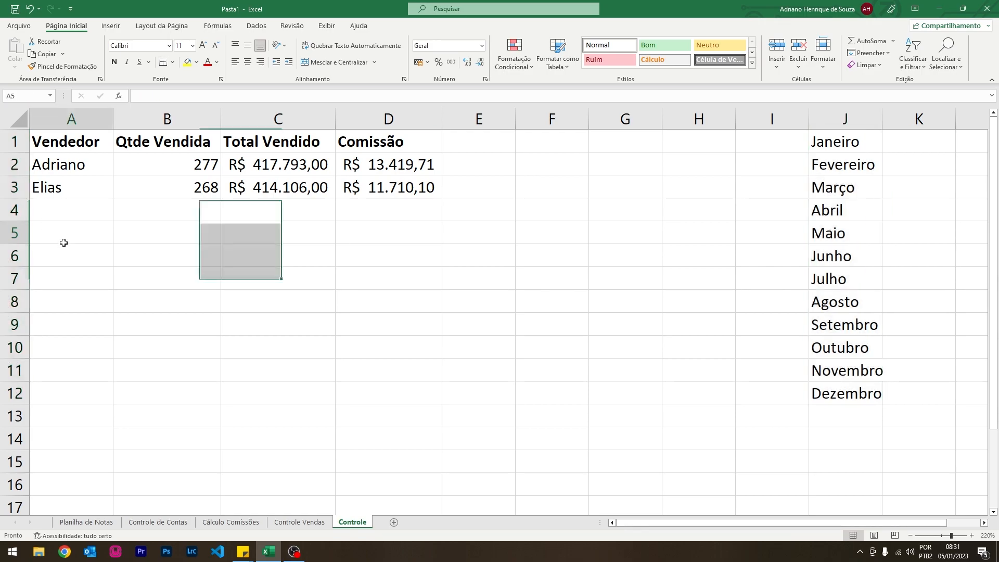
text(Mês)
key(Tab)
text(Qtde)
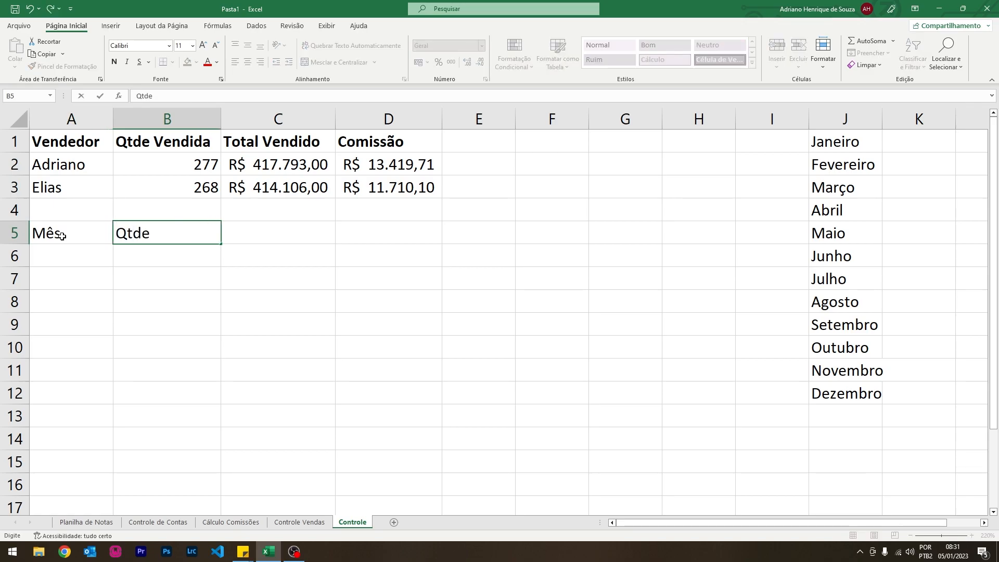
text( venduda)
key(BackSpace)
key(BackSpace)
key(BackSpace)
text(ida)
key(Tab)
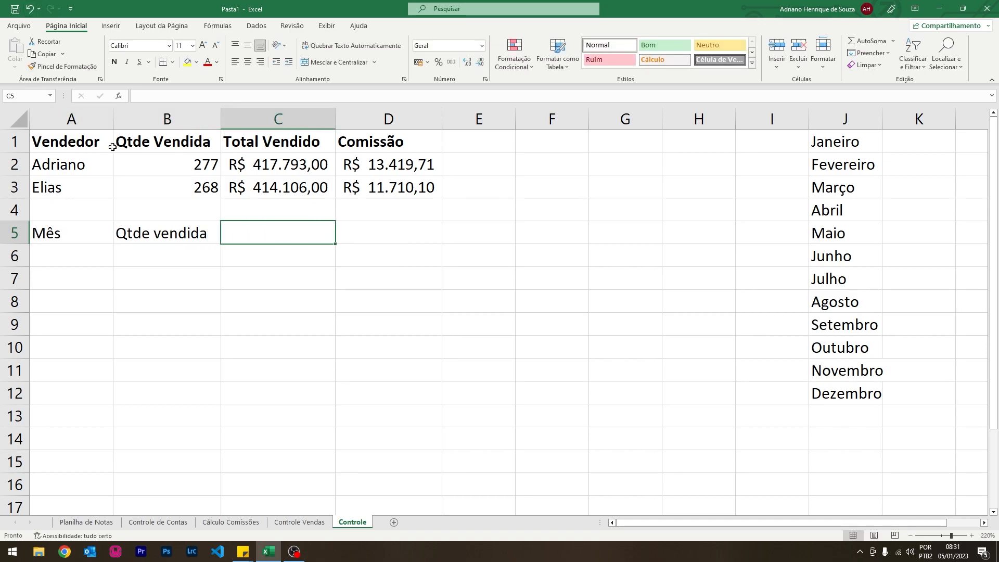
Copy the headings Qtde Vendida, Total Vendido and Comissão from B1:D1 to B5:D5, and make Mês in A5 bold.
drag(167, 142, 372, 141)
key(ctrl+c)
click(136, 233)
key(ctrl+v)
click(69, 234)
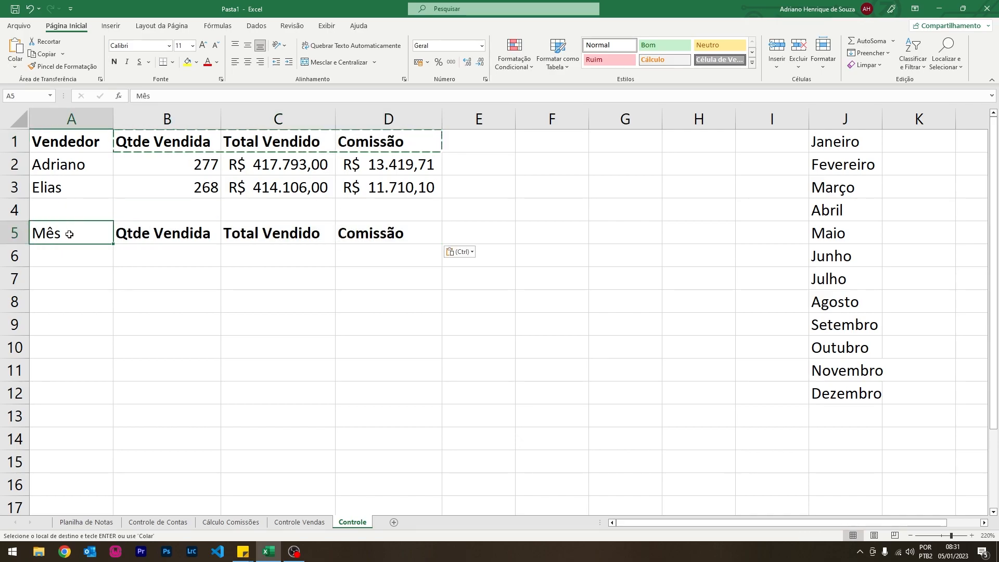
key(ctrl+n)
Add a Lista data validation with the source =meses to A6 and check the months in its drop-down.
click(63, 257)
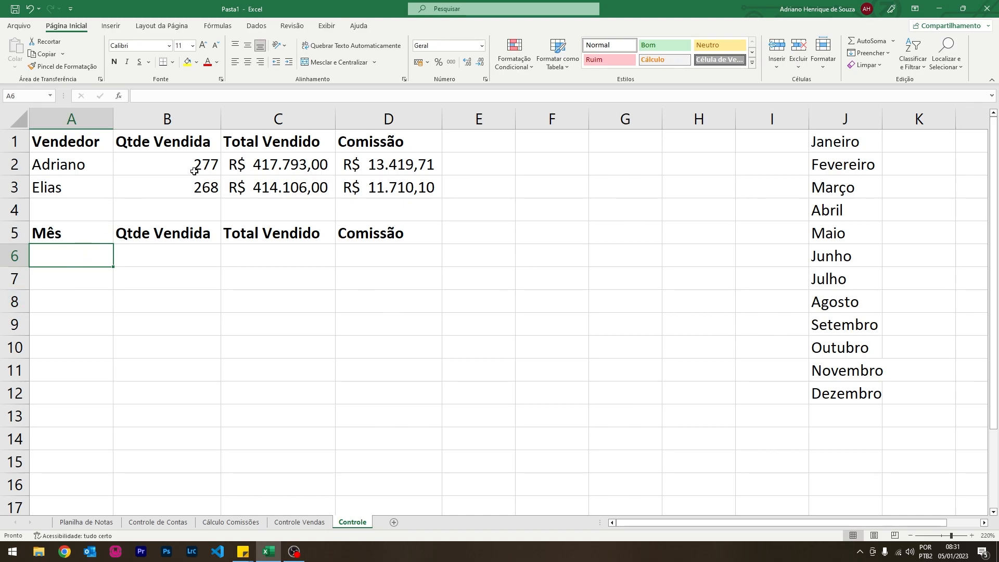
click(251, 27)
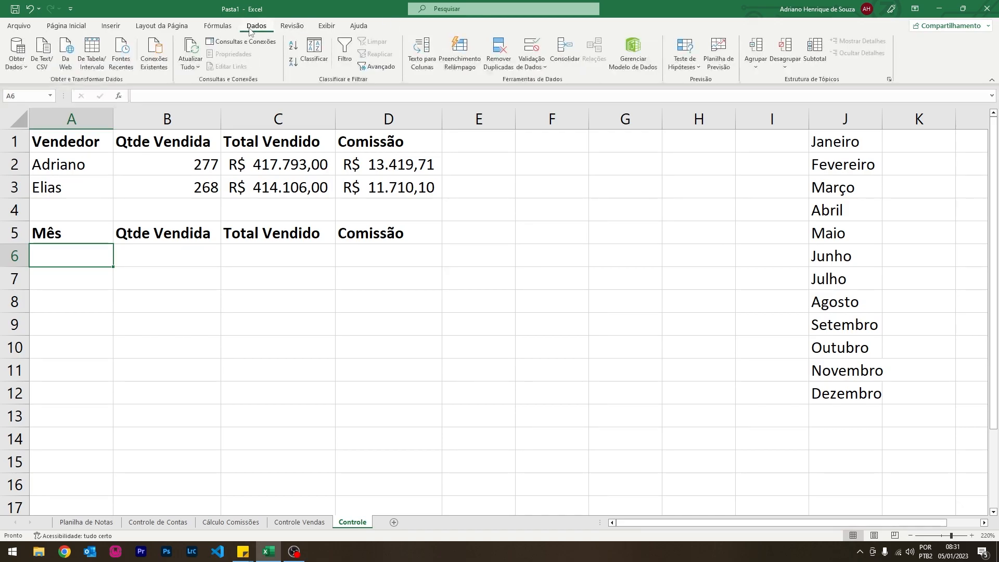
click(529, 67)
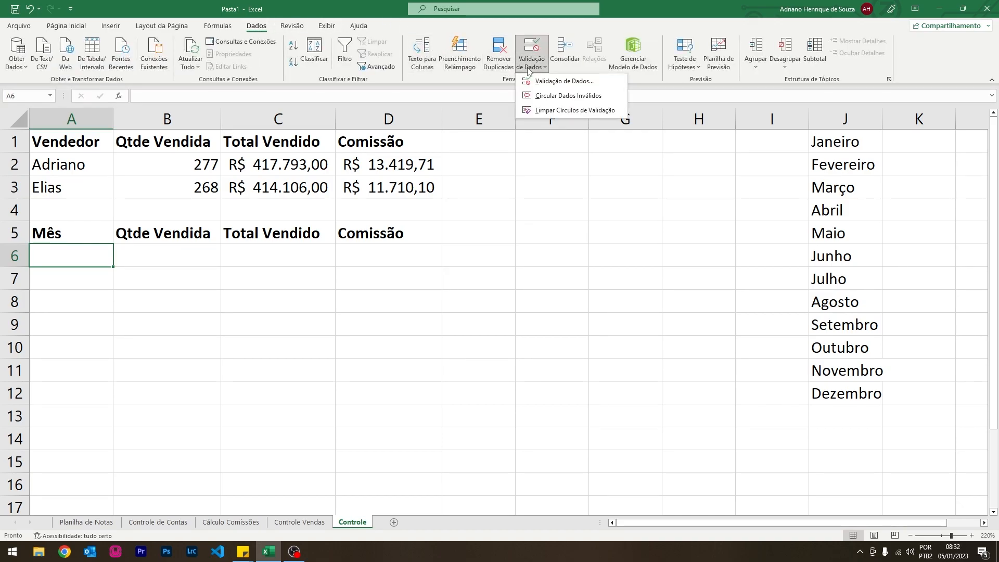
click(549, 81)
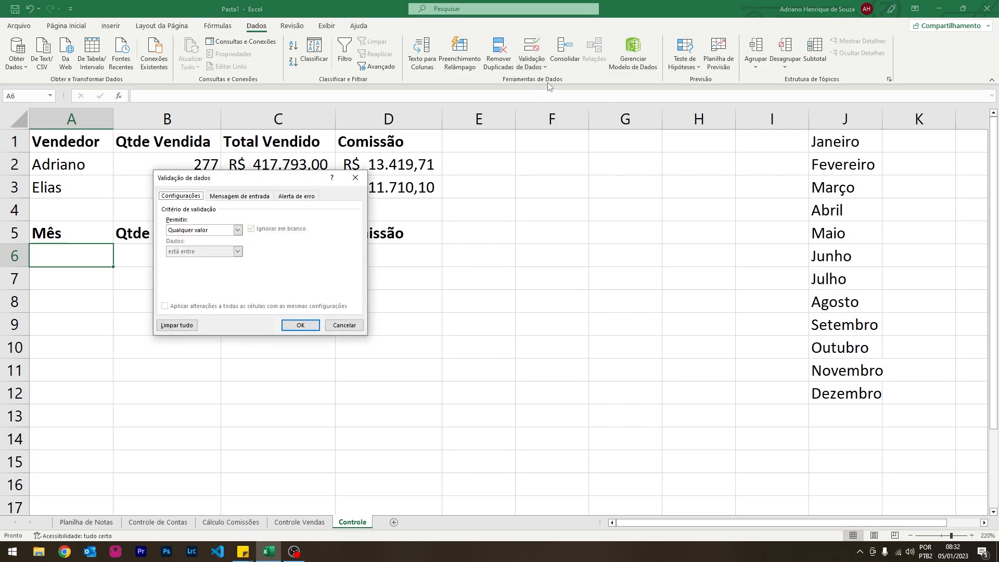
click(223, 231)
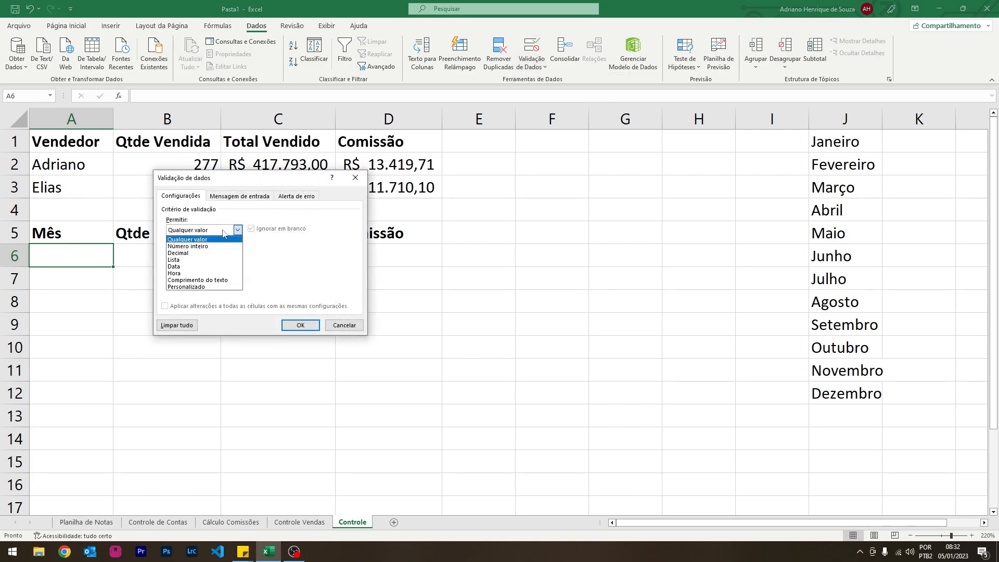
click(177, 261)
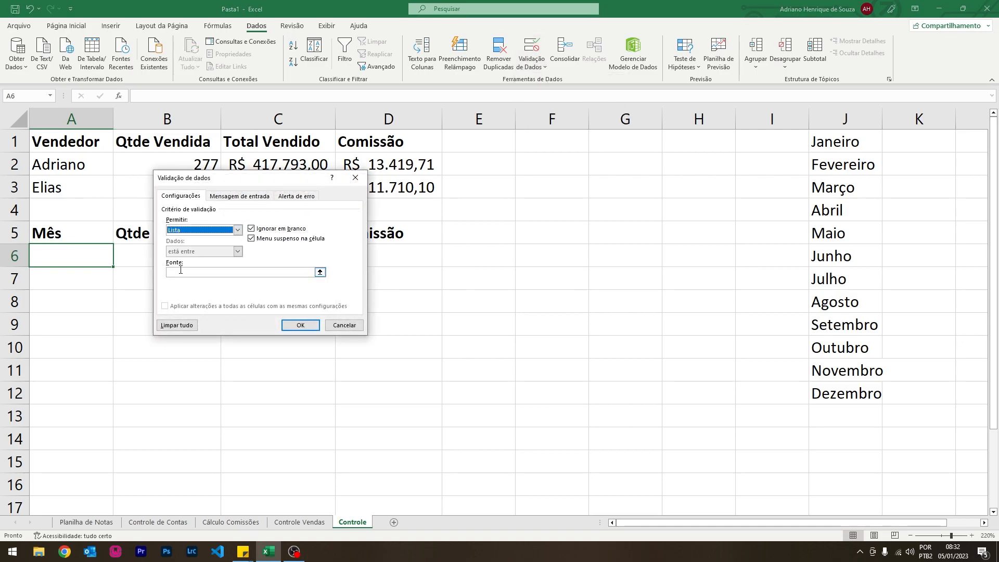
click(181, 271)
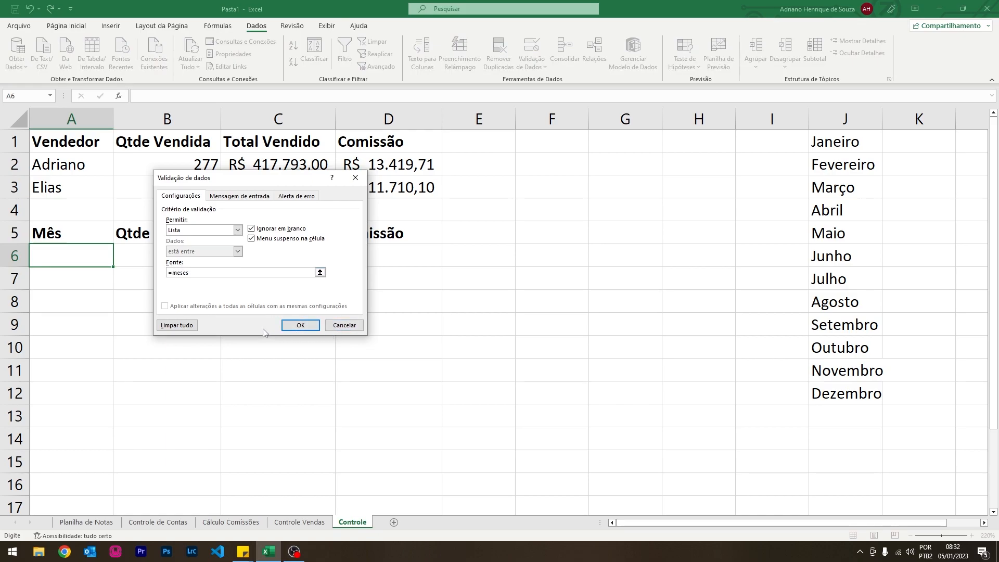
click(287, 325)
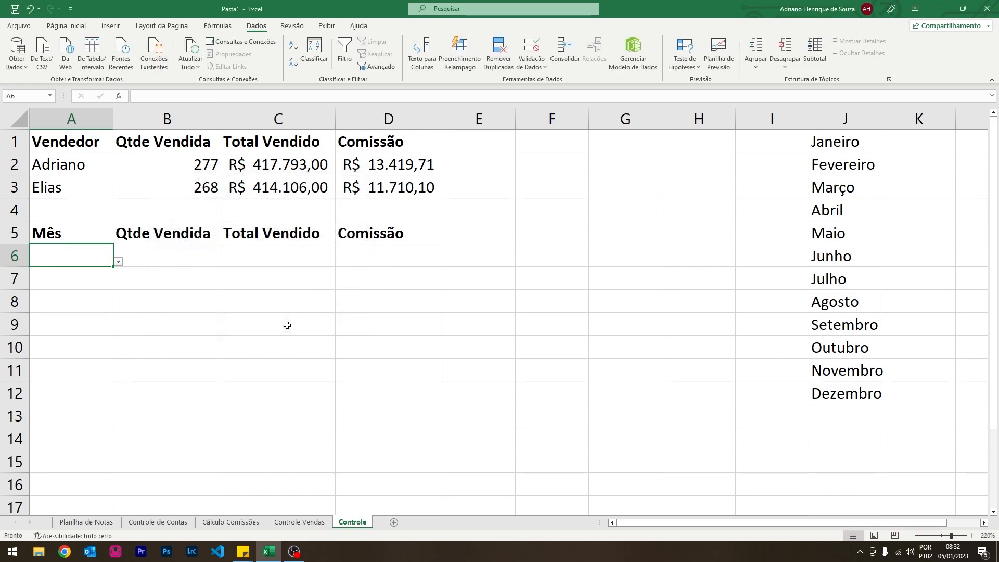
click(118, 261)
scroll(123, 298, down, 2)
scroll(123, 298, up, 2)
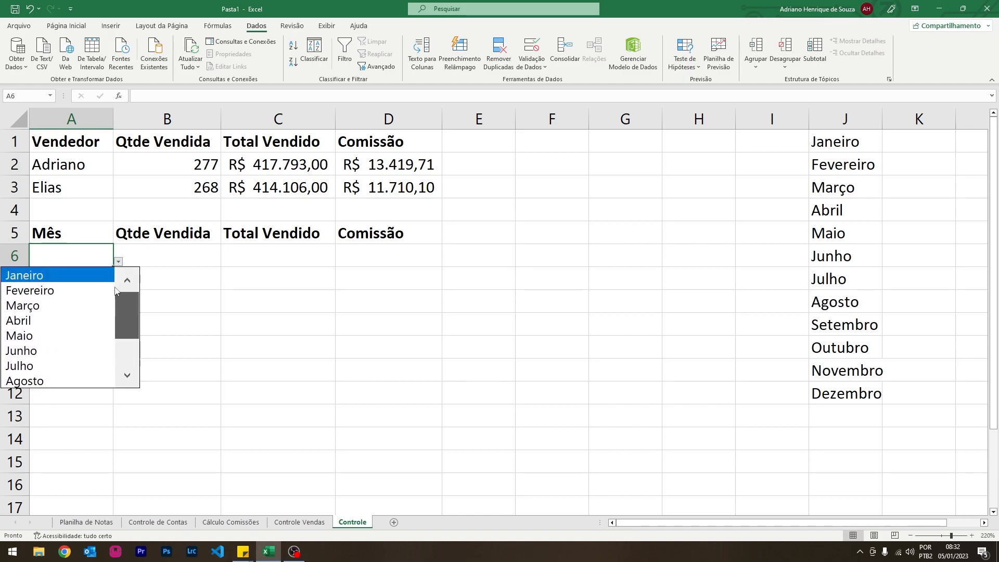
Hide column J containing the list of months.
click(833, 119)
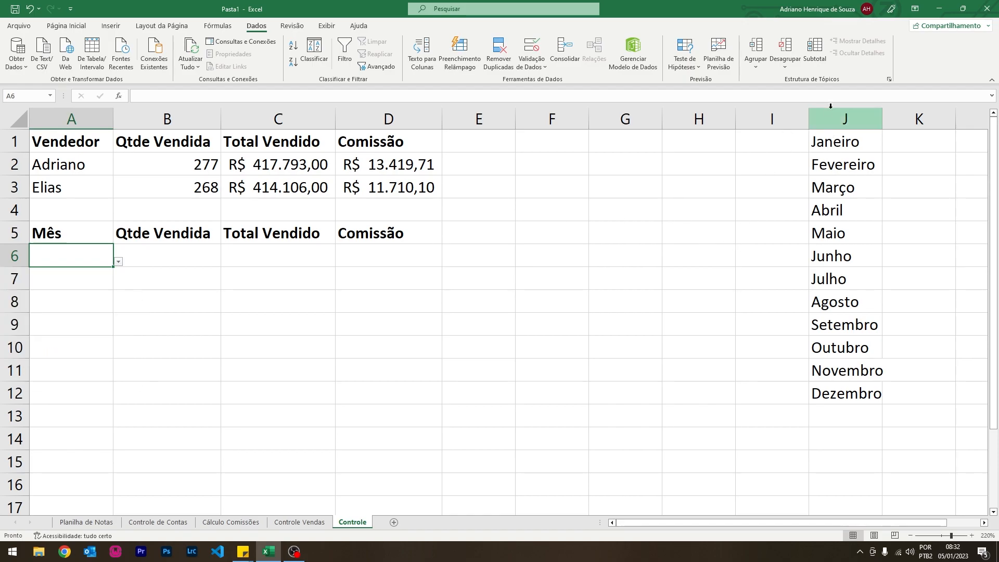
right_click(834, 122)
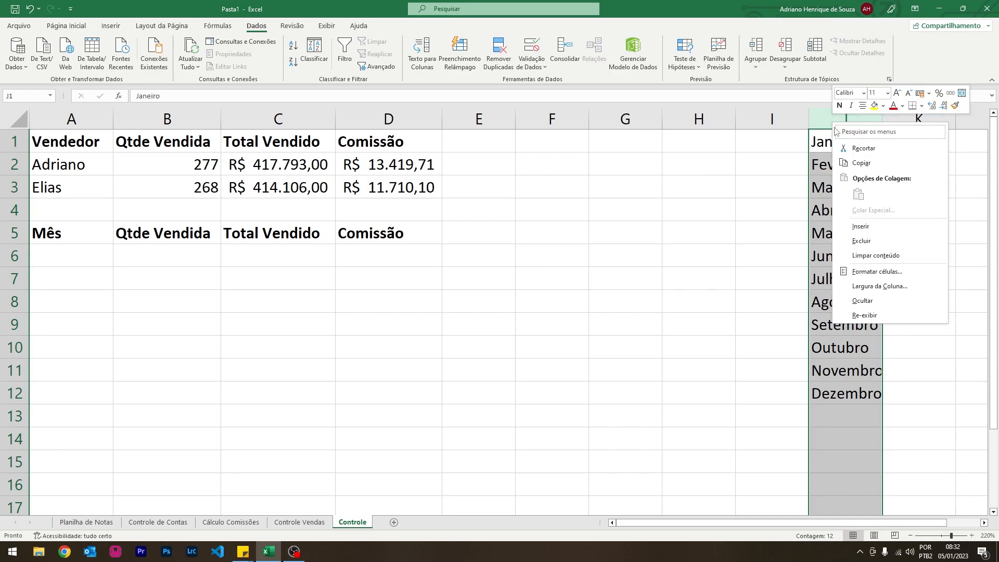
click(879, 303)
click(702, 349)
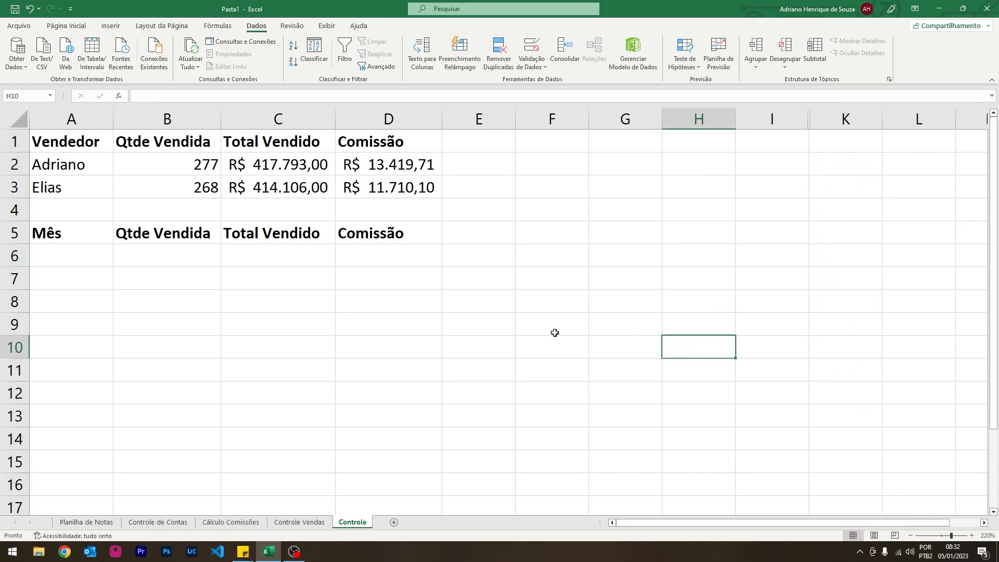
Choose Janeiro as the month in A6 from its validation list.
click(72, 260)
click(119, 262)
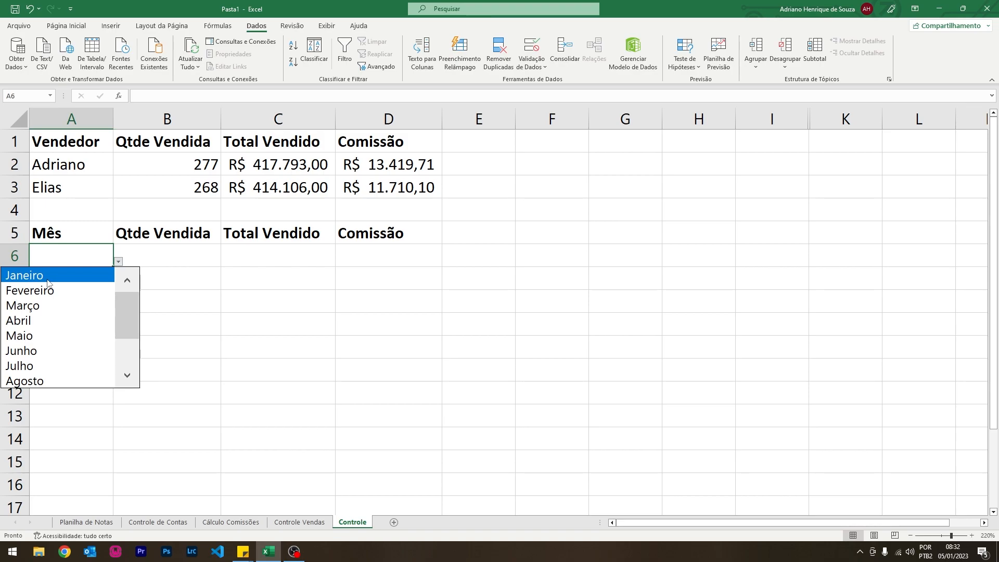
click(50, 279)
click(139, 256)
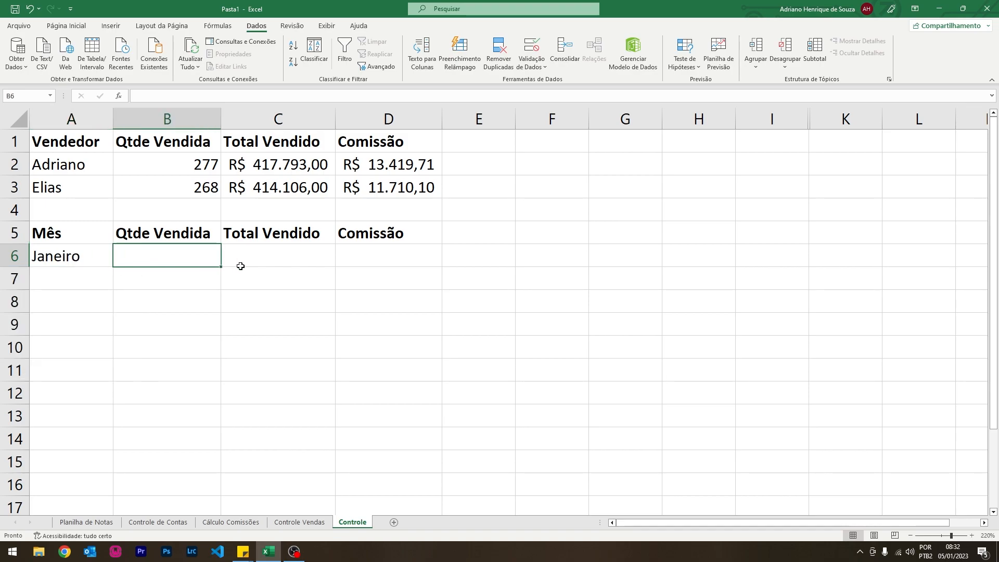
Enter =SOMASE('Controle Vendas'!A:D;Controle!A6;'Controle Vendas'!D:D) in B6 to total the quantity sold in the chosen month.
text(=somase)
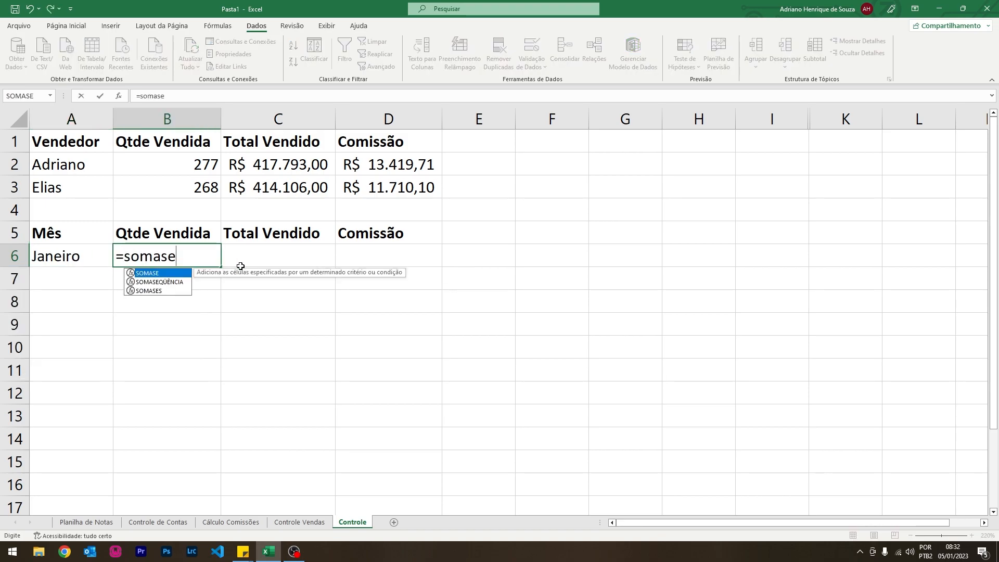
text(()
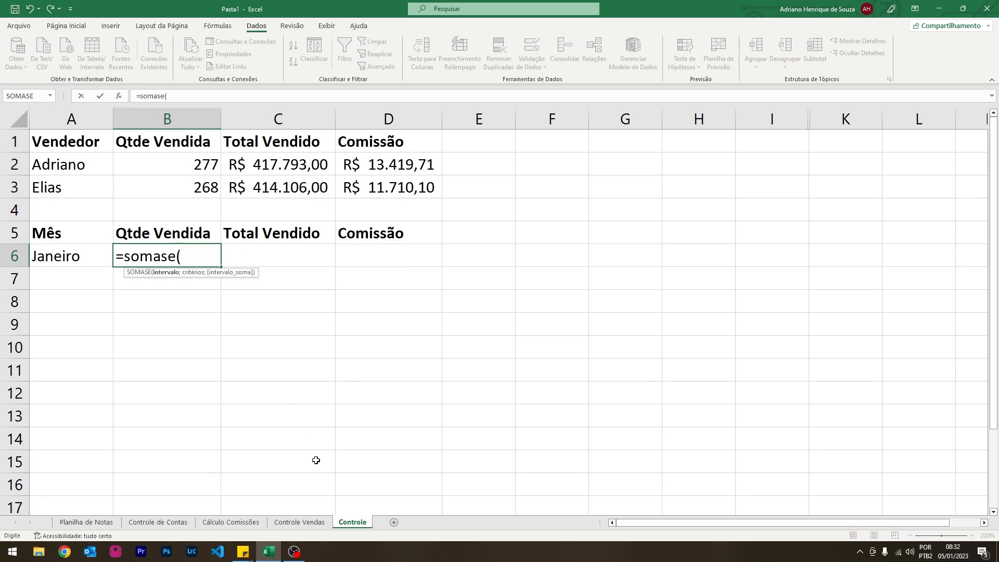
click(299, 522)
drag(60, 118, 277, 119)
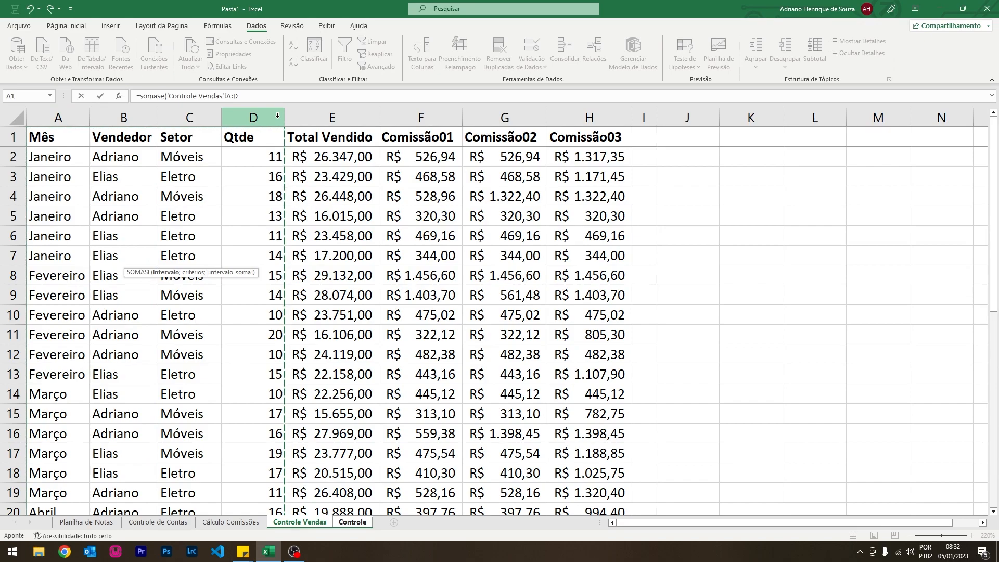
text(;)
click(352, 521)
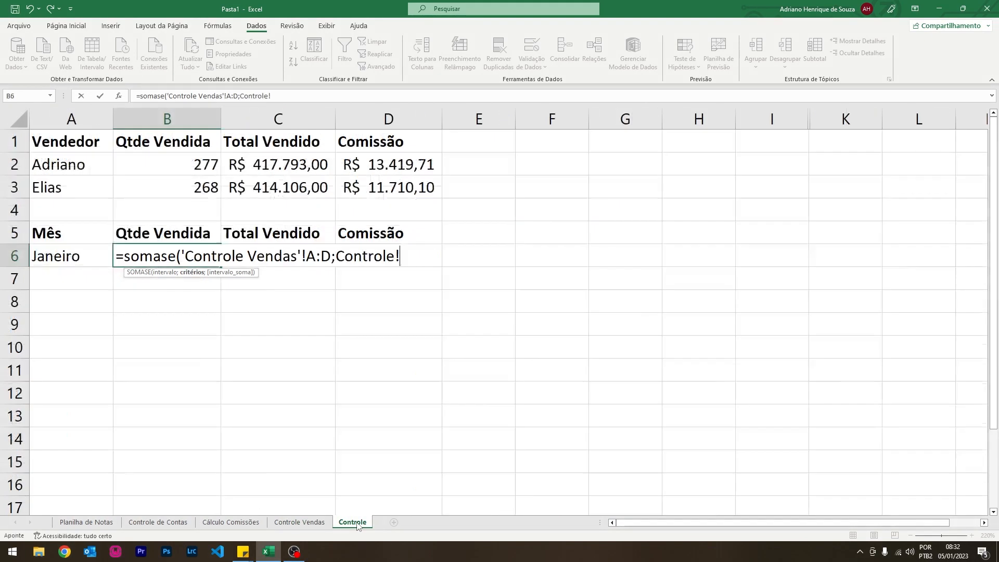
click(58, 256)
text(;)
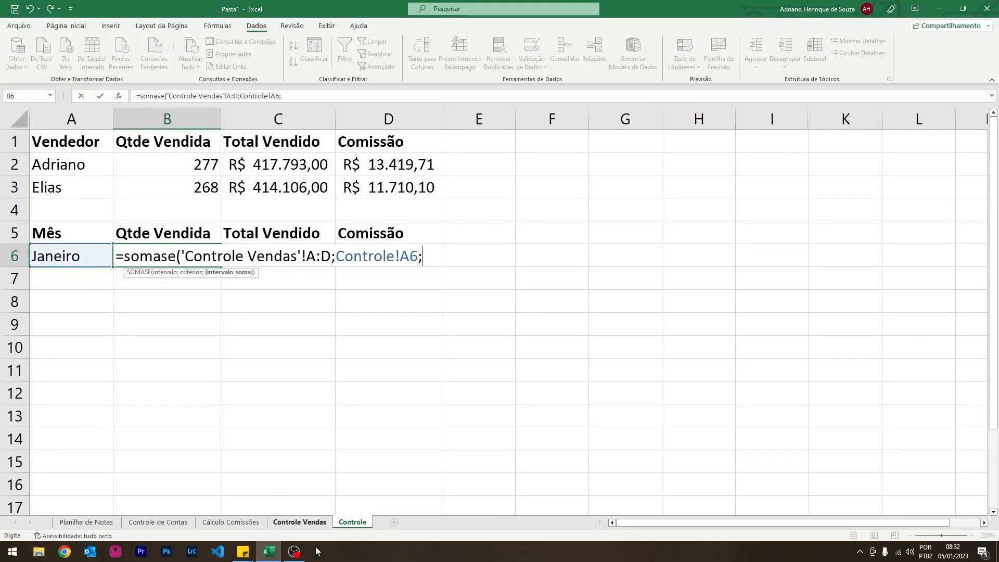
click(300, 522)
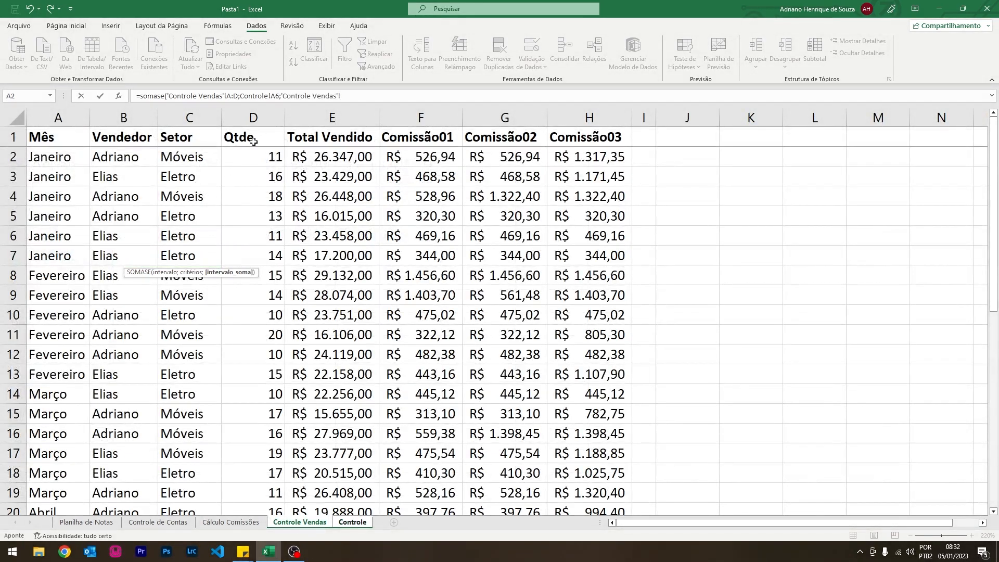
click(276, 116)
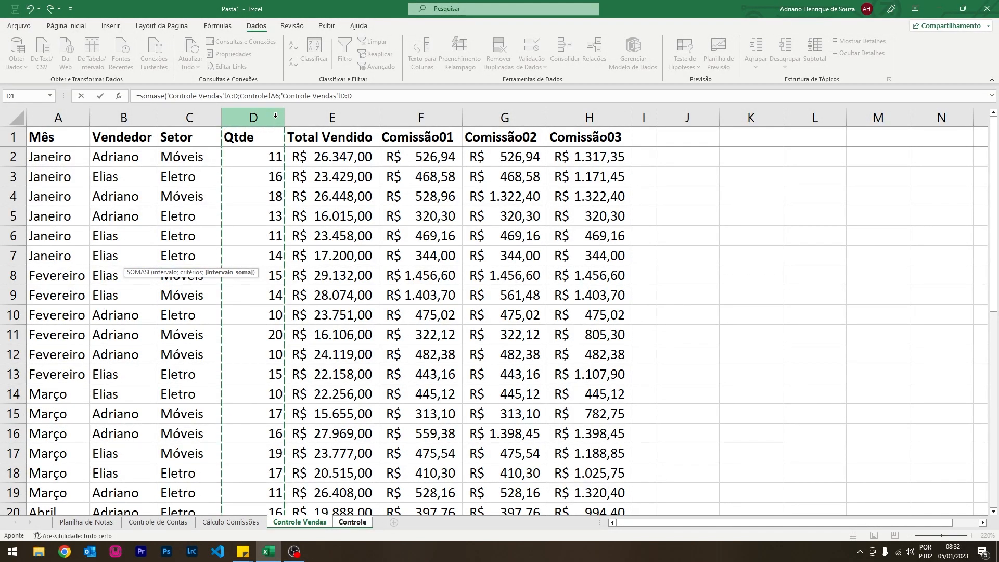
key(Return)
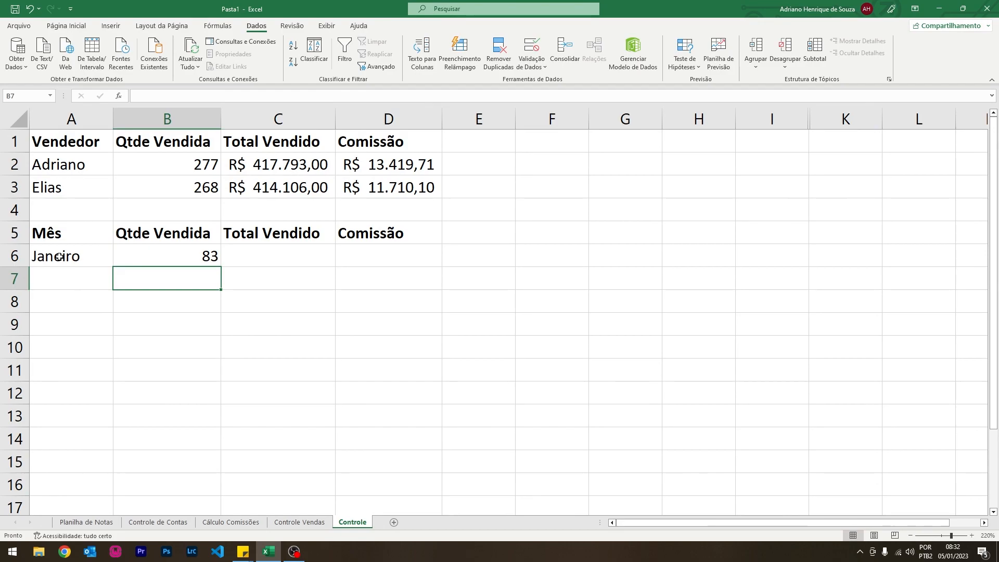
Test the month list in A6 with Fevereiro and Maio, and set it back to Janeiro.
click(86, 258)
click(119, 261)
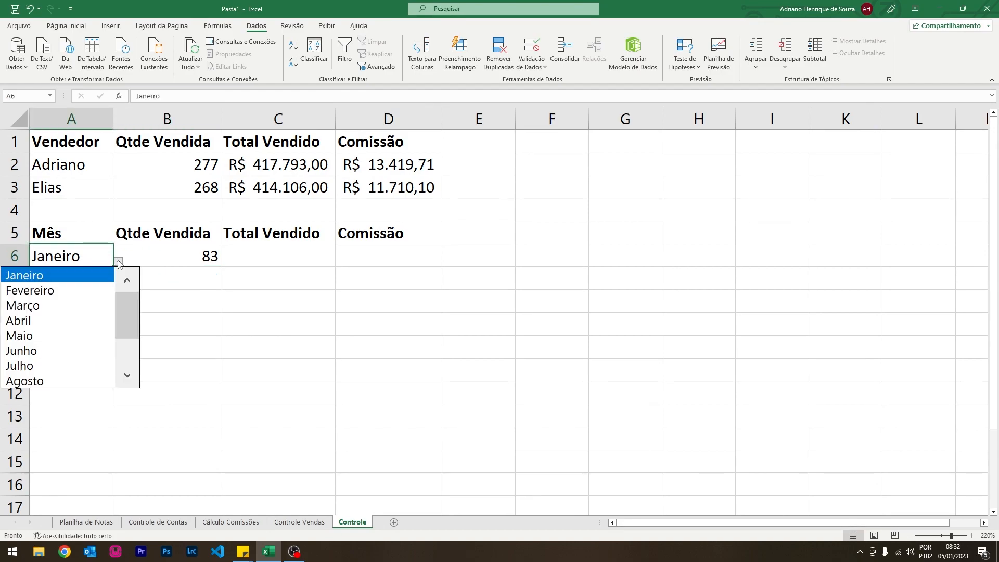
click(7, 295)
click(119, 261)
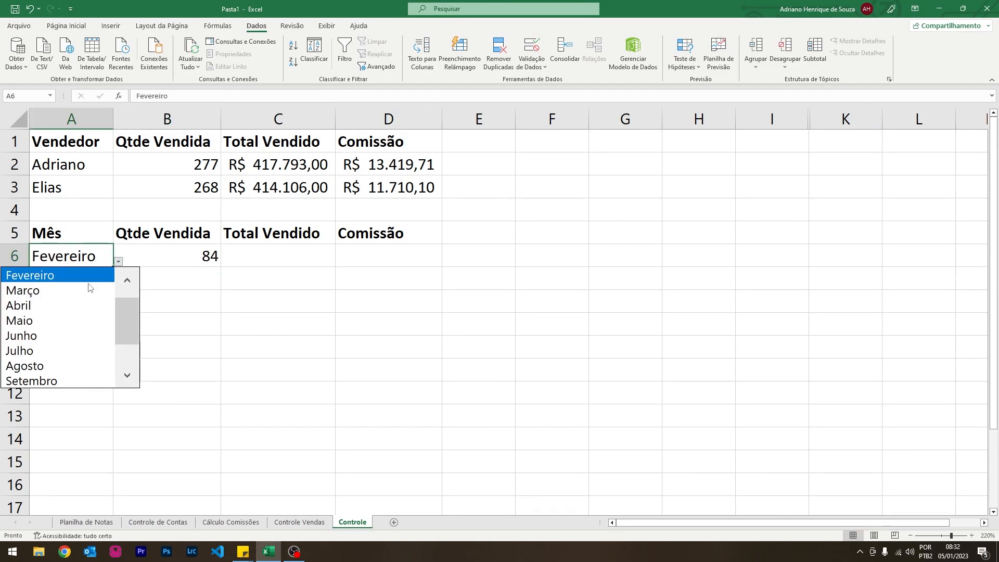
click(59, 321)
click(119, 261)
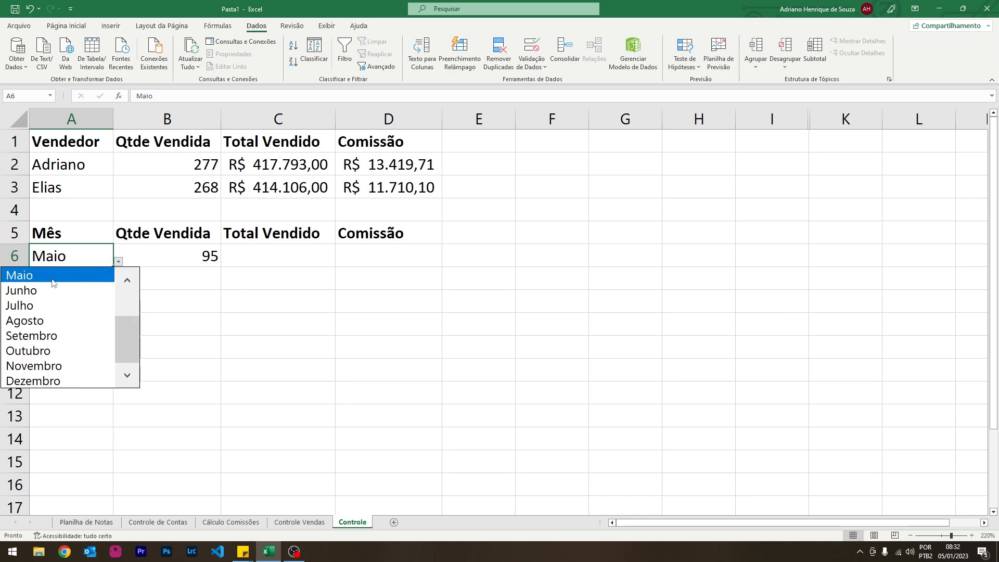
scroll(76, 294, up, 2)
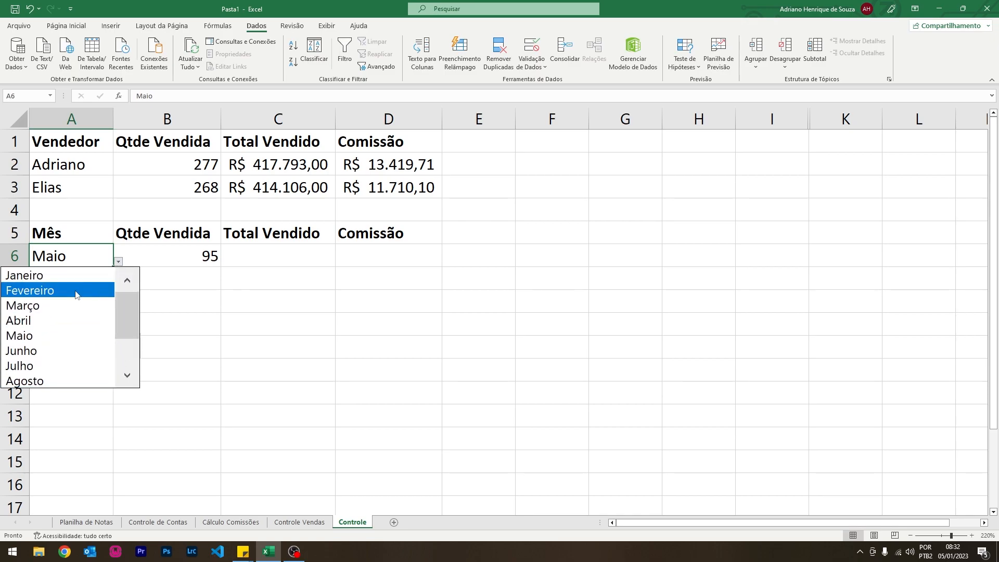
click(45, 275)
Enter =SOMASE('Controle Vendas'!A:E;Controle!A6;'Controle Vendas'!E:E) in C6 to total the sales of the chosen month.
click(287, 251)
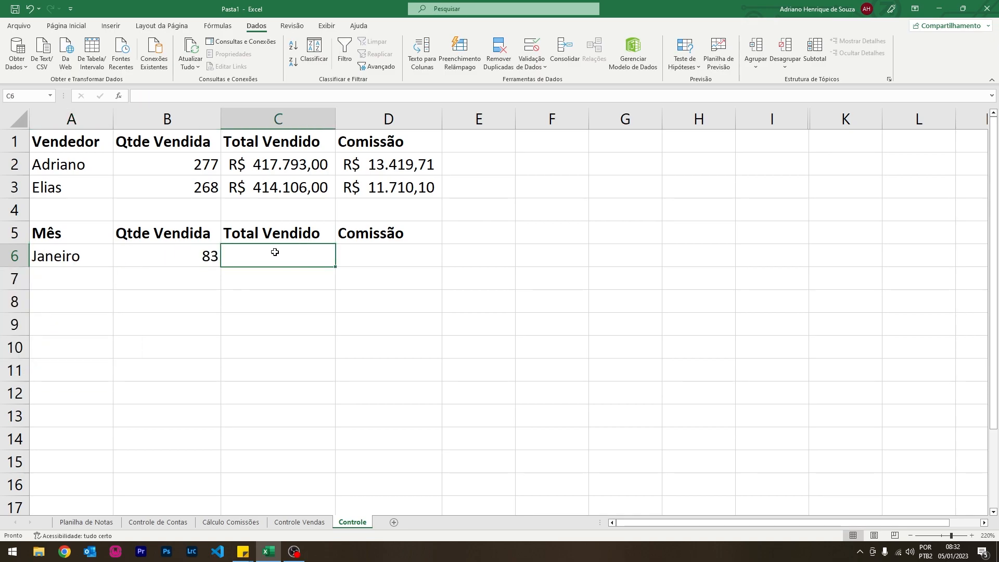
text(=somase()
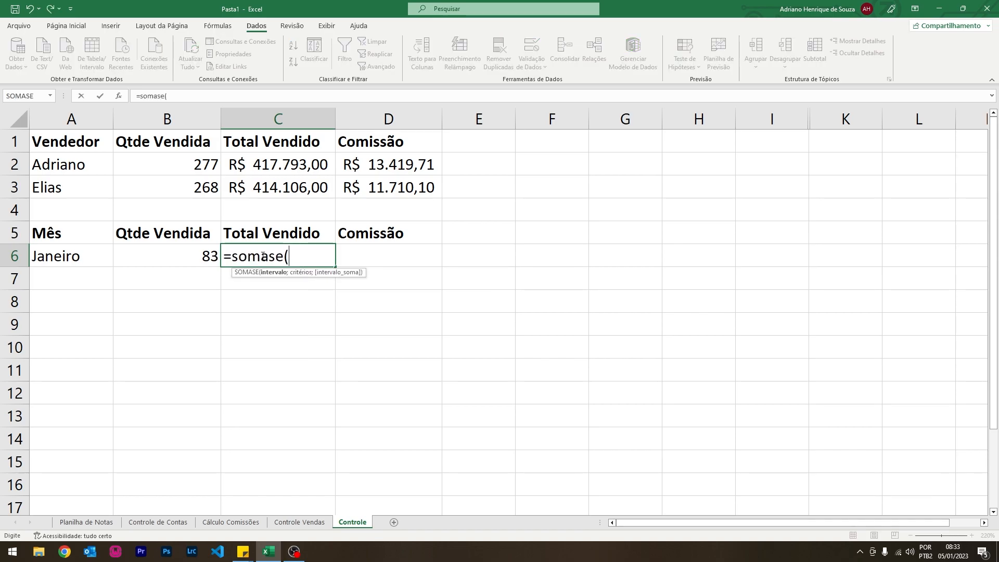
click(300, 522)
drag(58, 119, 319, 115)
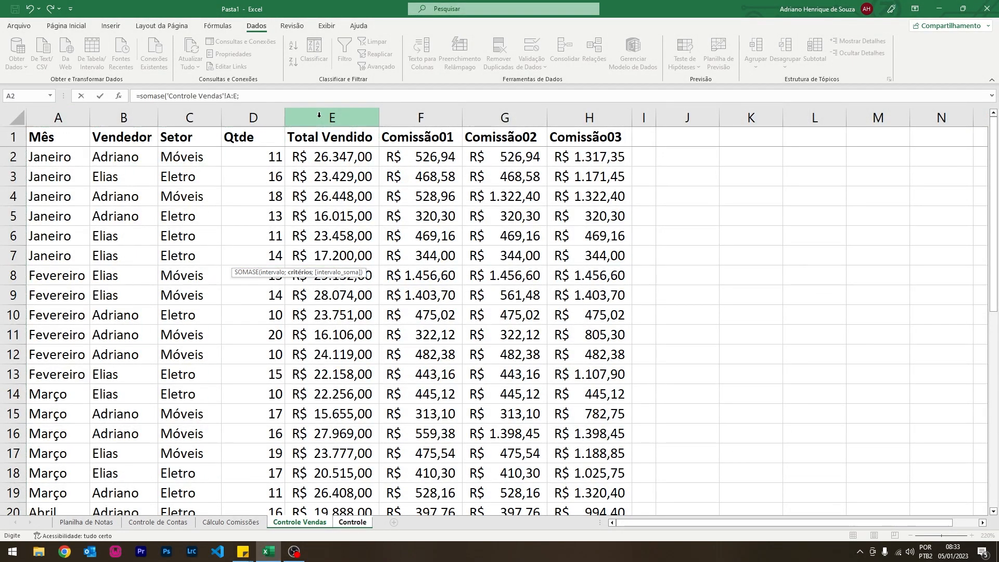
text(;)
click(352, 522)
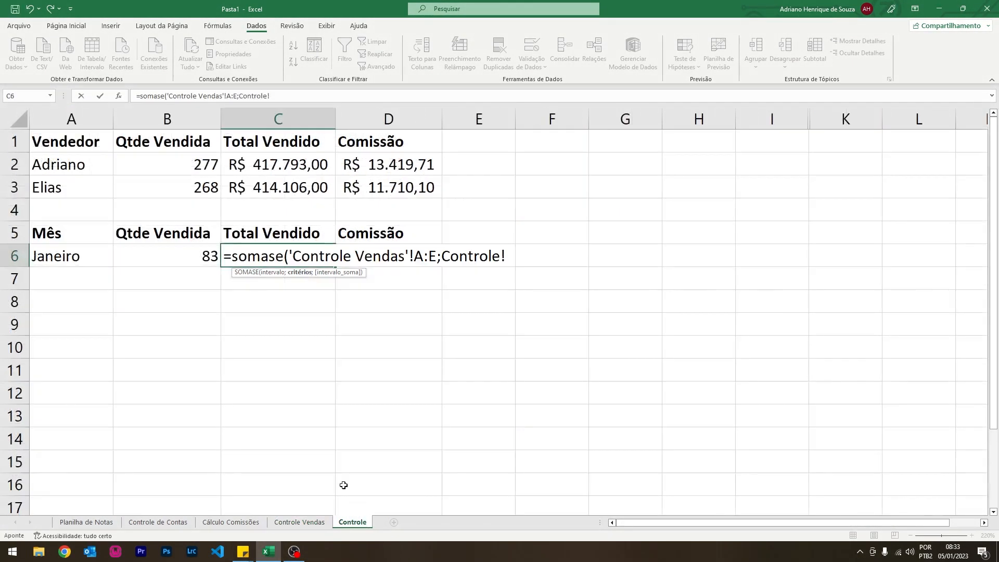
click(78, 262)
text(;)
click(299, 522)
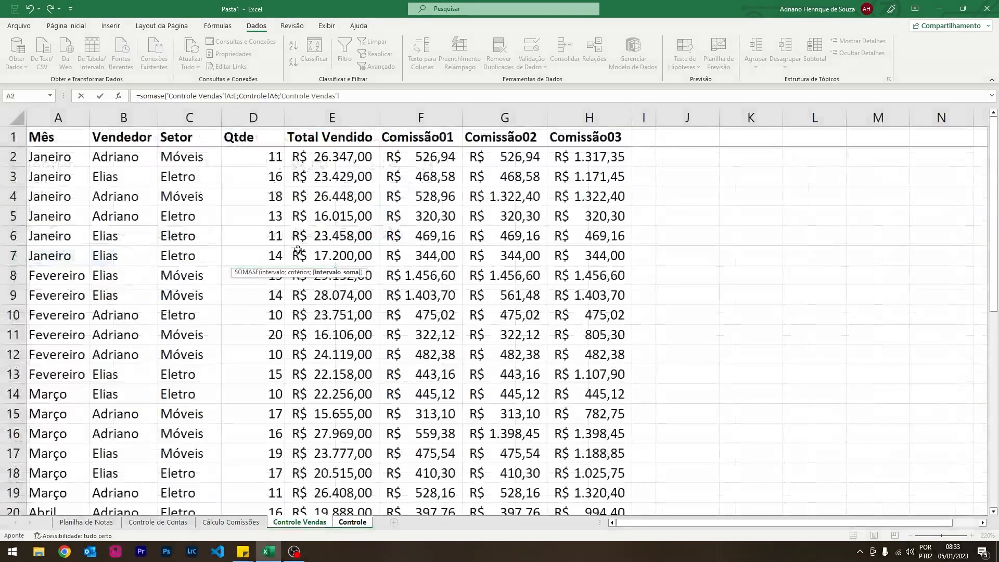
click(344, 114)
key(Return)
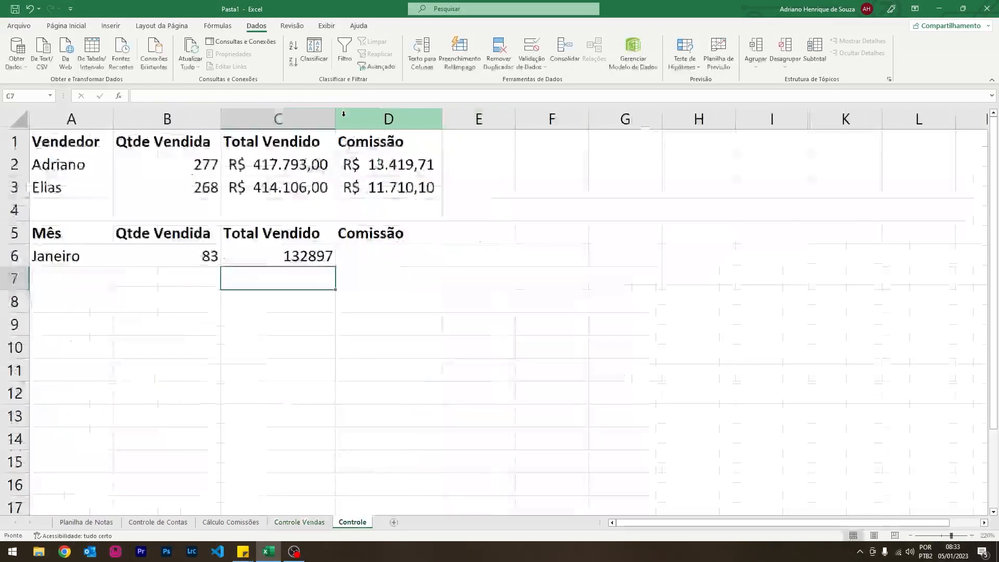
Apply the R$ accounting number format to the month's Total Vendido in C6.
click(309, 252)
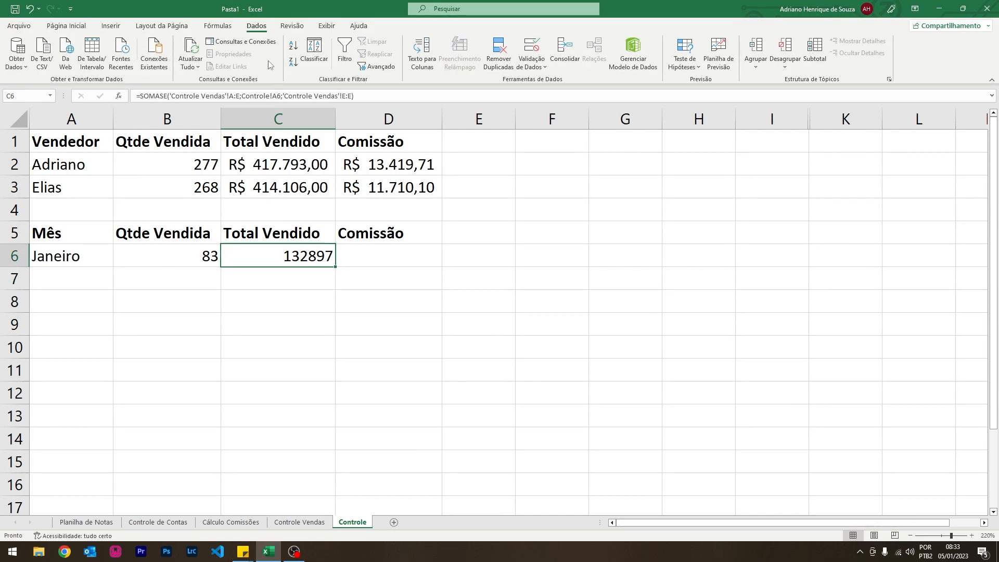
click(66, 25)
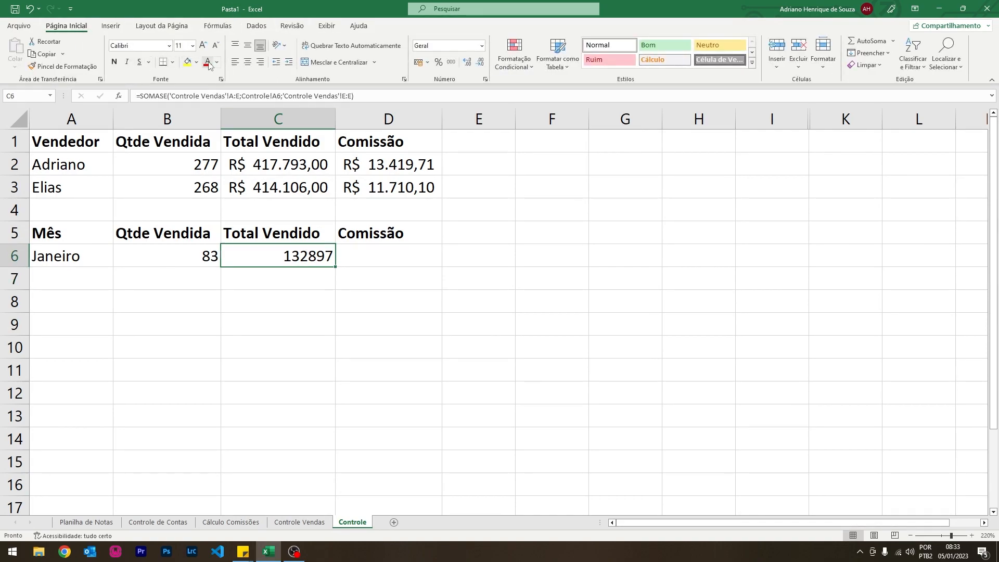
click(418, 62)
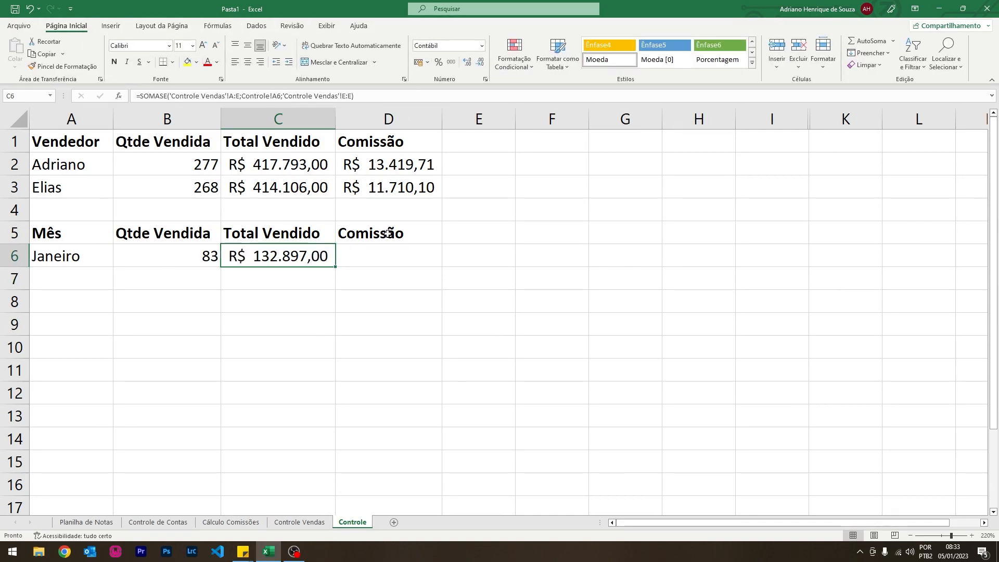
Enter =SOMASE('Controle Vendas'!A:G;Controle!A6;'Controle Vendas'!G:G) in D6 for the month's commission and give it the R$ accounting format.
click(395, 190)
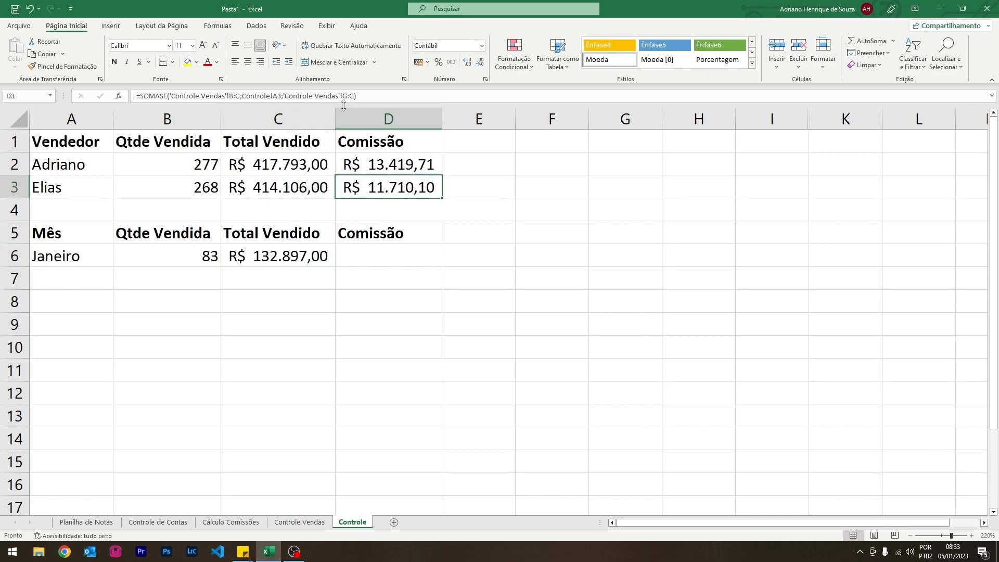
click(359, 251)
text(=)
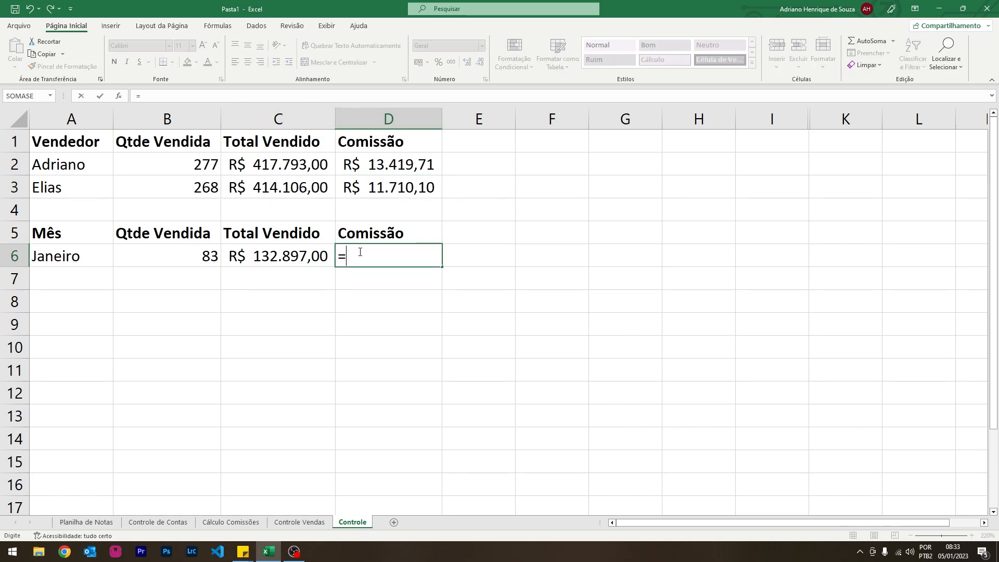
text(somase()
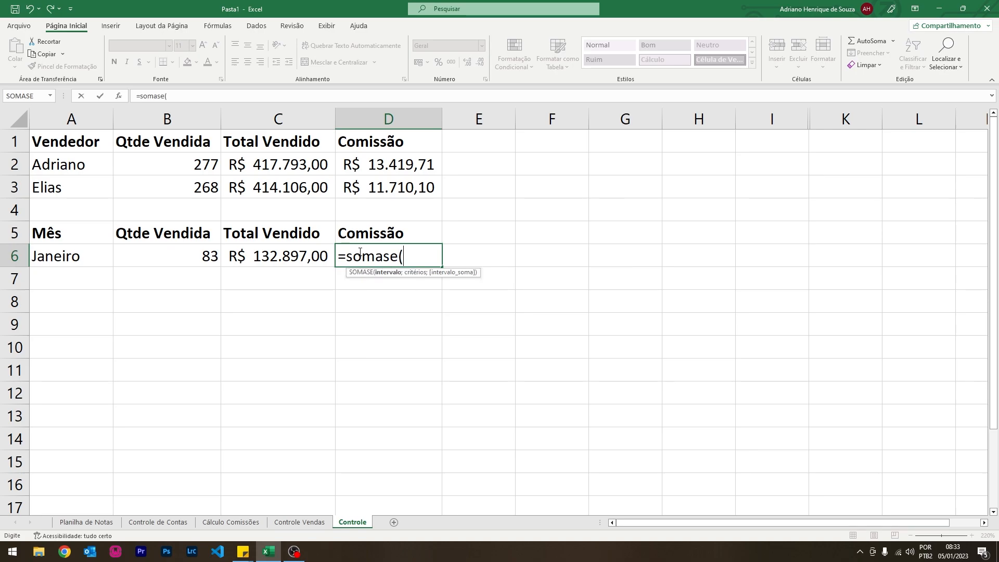
click(299, 522)
drag(65, 119, 494, 120)
text(;)
click(363, 522)
click(78, 260)
text(;)
click(292, 522)
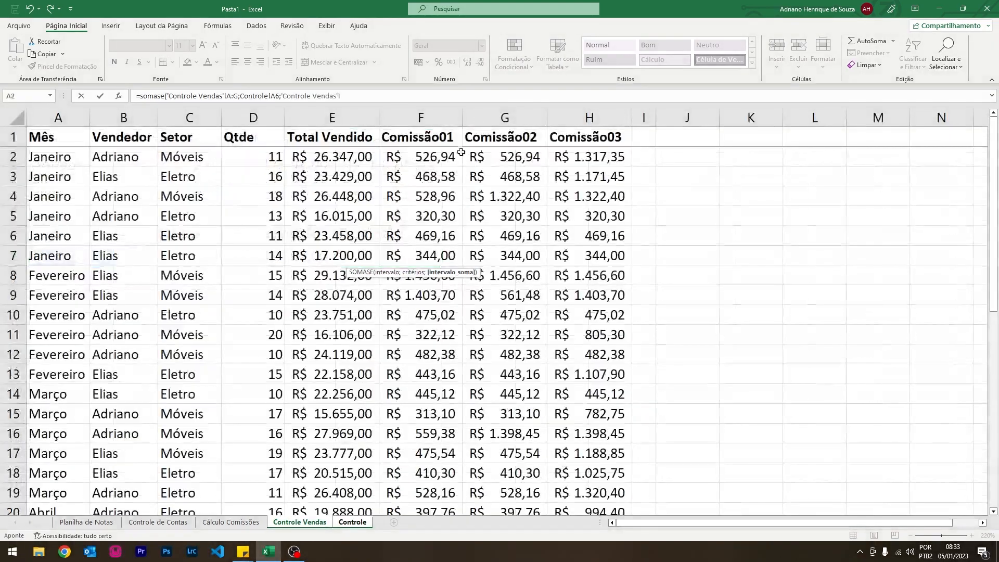
click(494, 118)
key(Return)
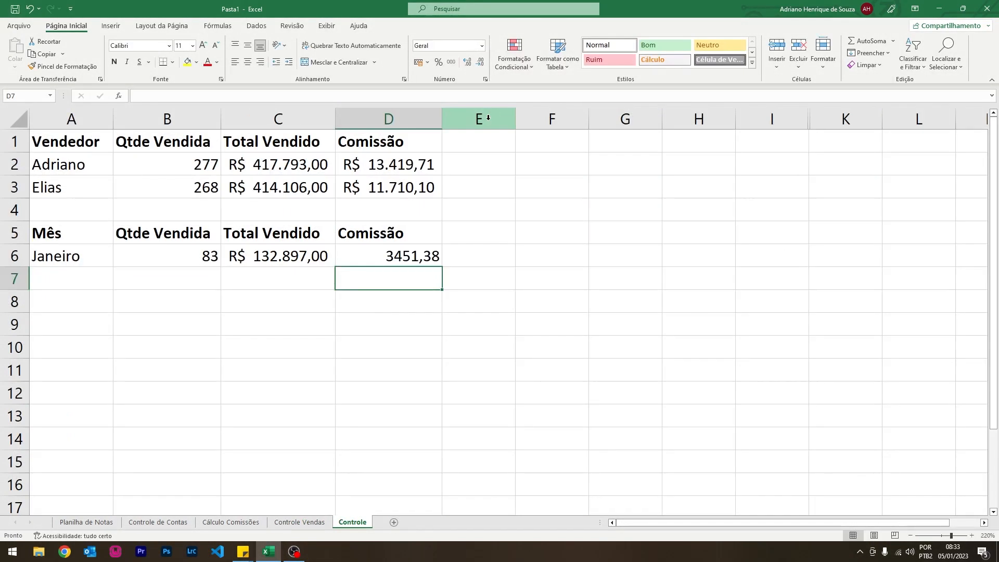
click(410, 257)
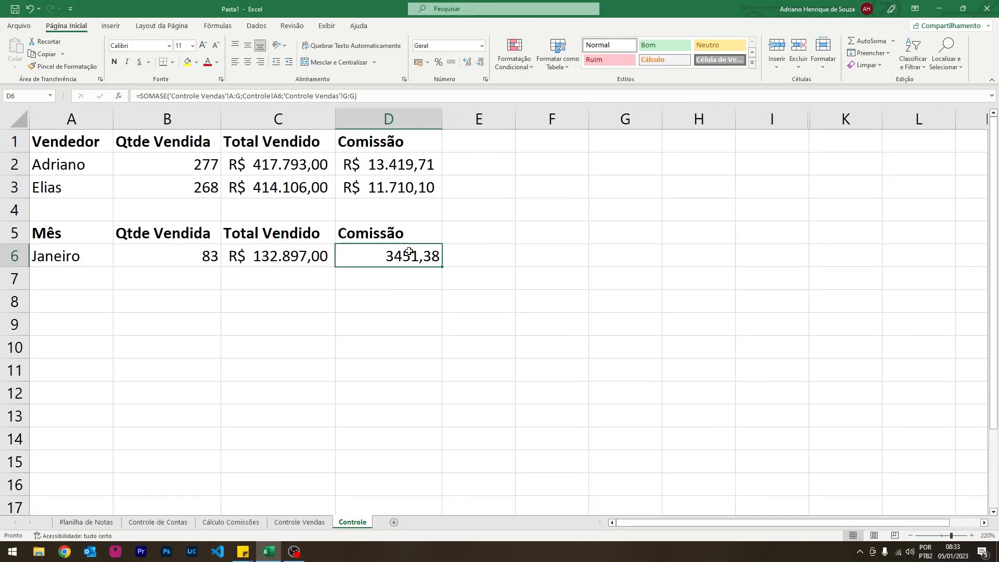
click(418, 62)
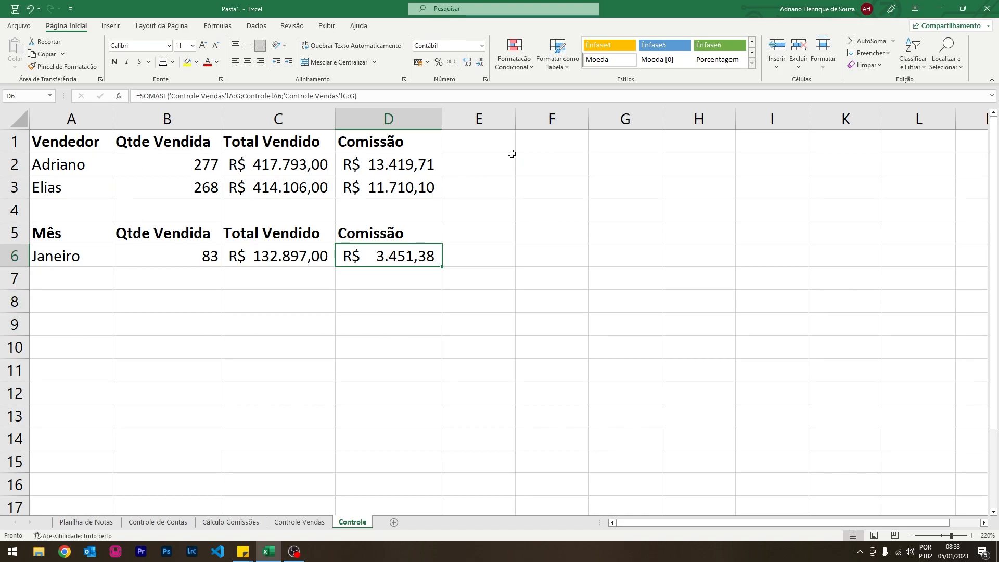
Add the heading Qtde Vendas in E1 and fit the width of column E to it.
click(494, 144)
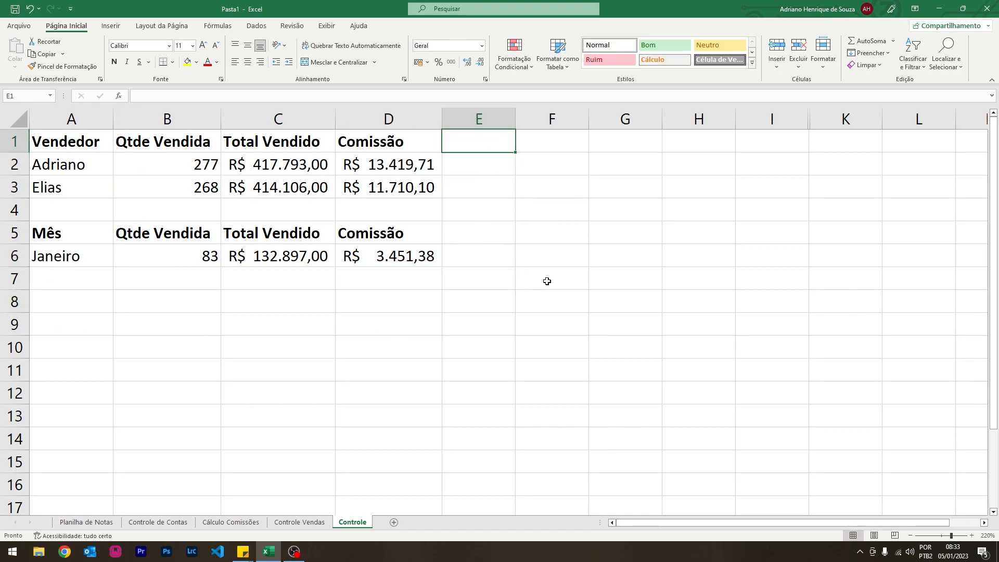
text(Qtde Vendas)
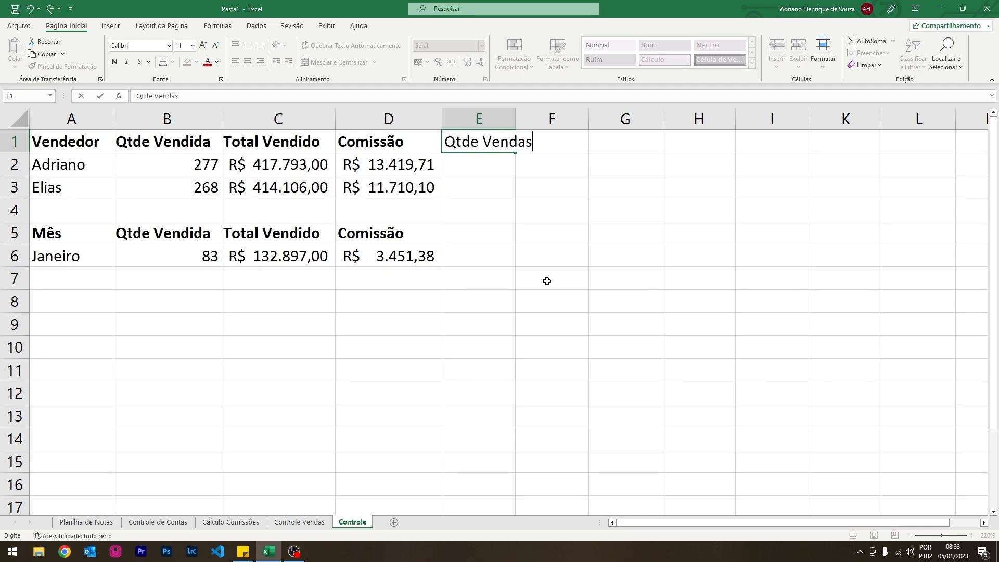
key(Return)
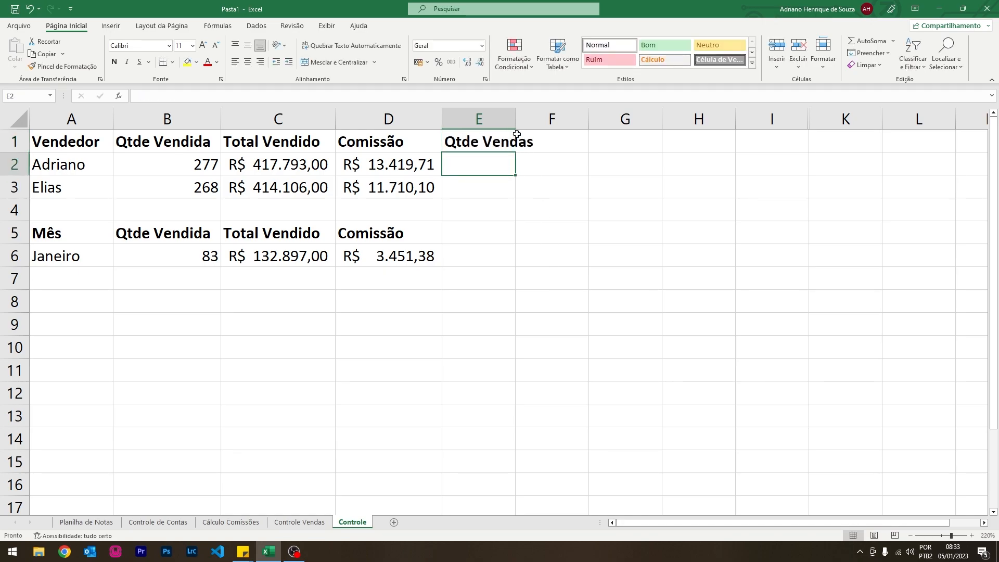
double_click(515, 117)
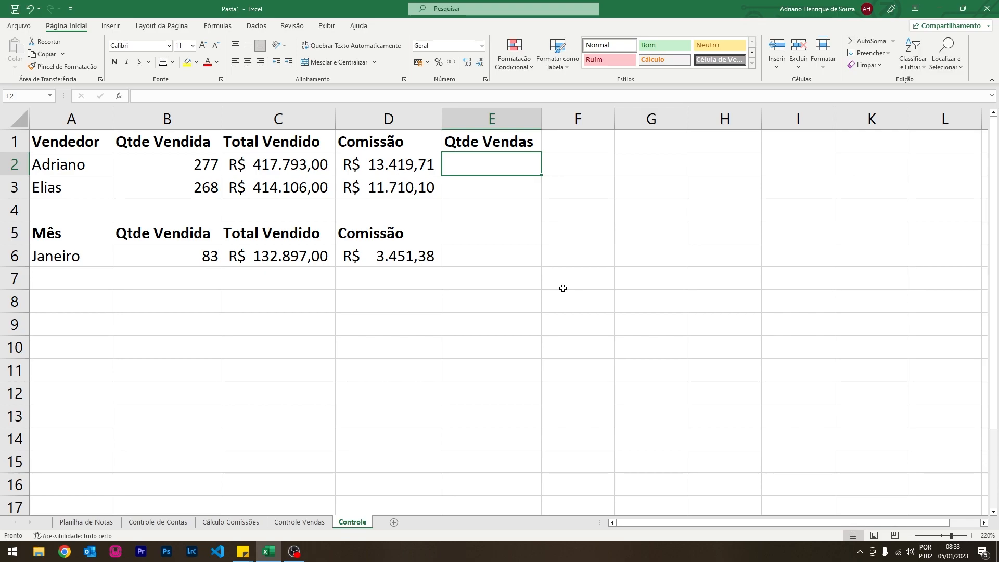
Examine the Qtde values and the repeated seller entries in the Vendedor column on the Controle Vendas sheet.
click(299, 522)
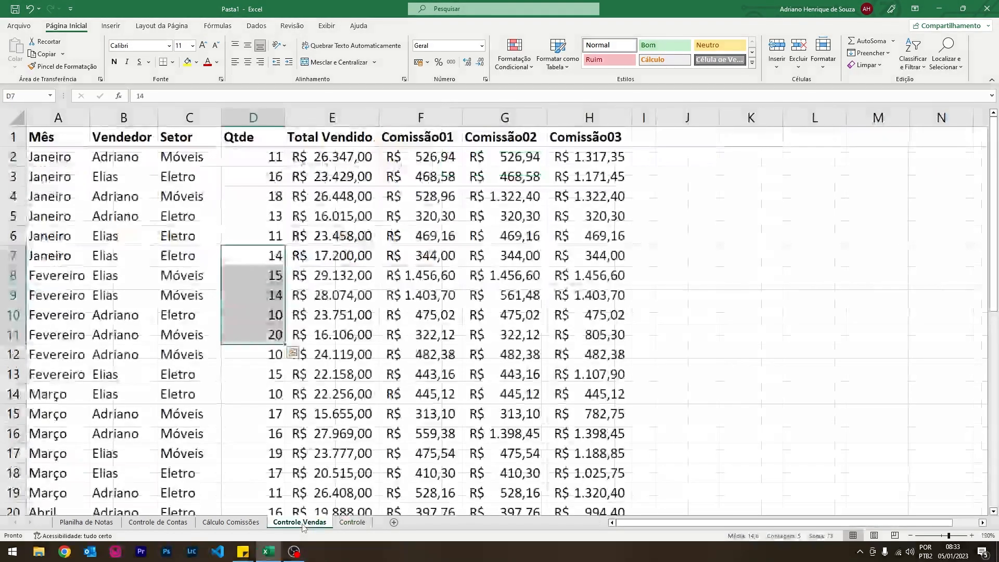
click(263, 157)
drag(263, 157, 255, 384)
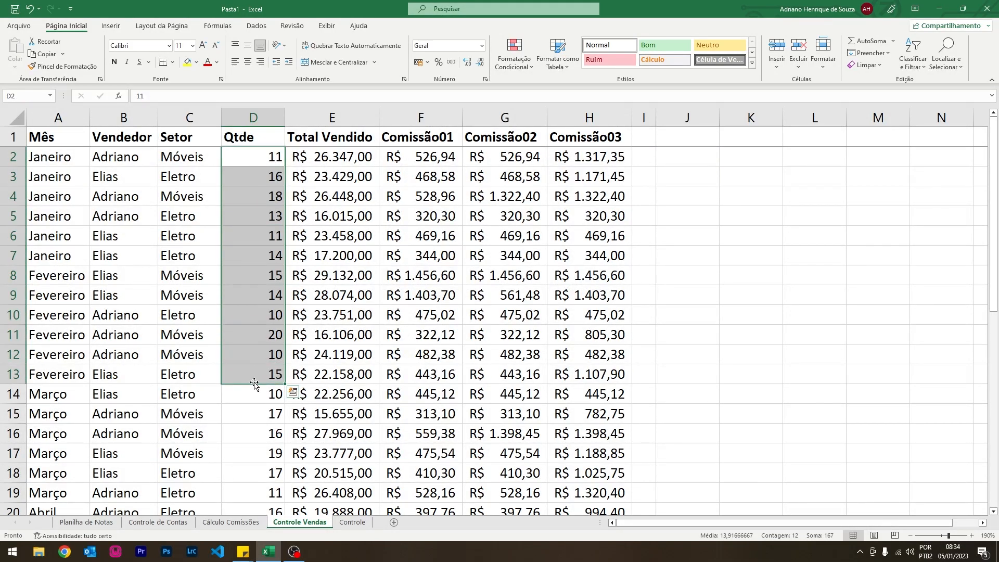
click(250, 415)
drag(112, 164, 117, 256)
drag(123, 349, 125, 454)
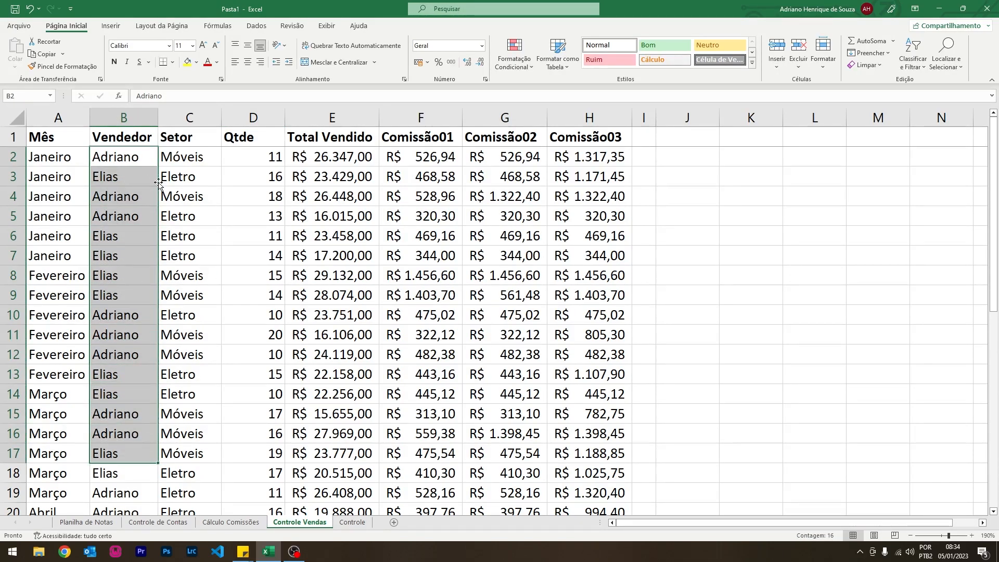
Enter =CONT.SE('Controle Vendas'!B:B;Controle!A2) in E2 of the Controle sheet and fill it down to E3.
click(352, 522)
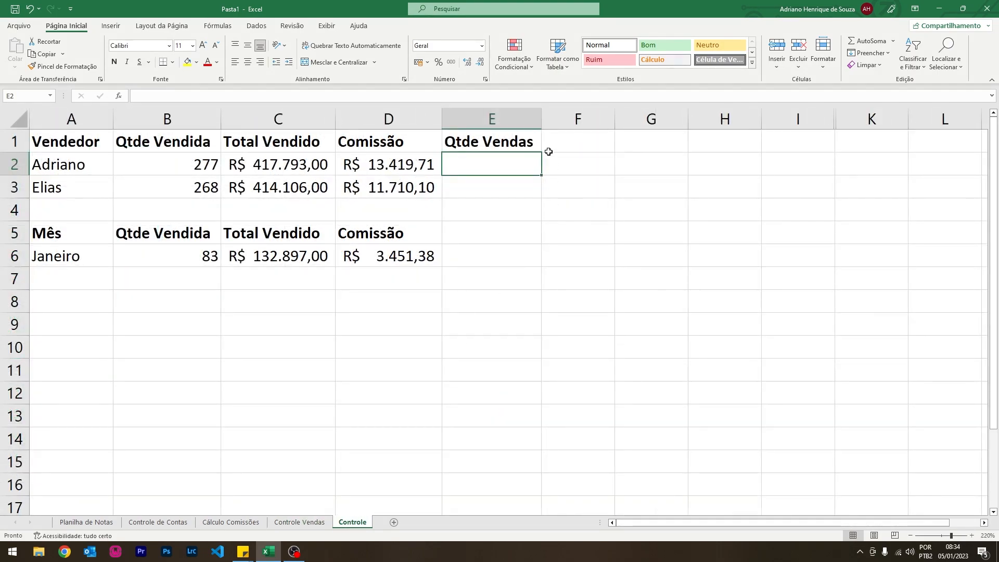
text(=co)
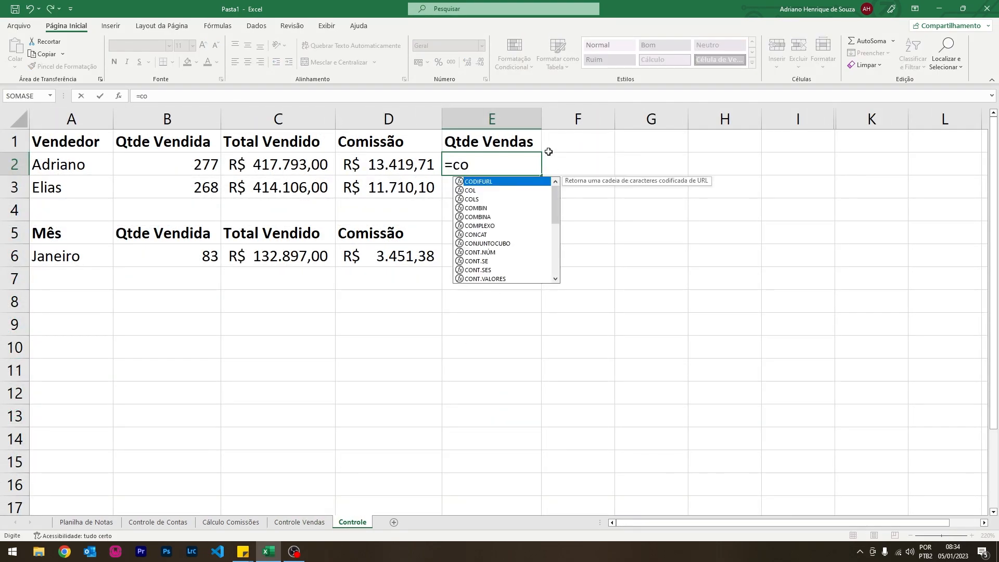
text(nt.se()
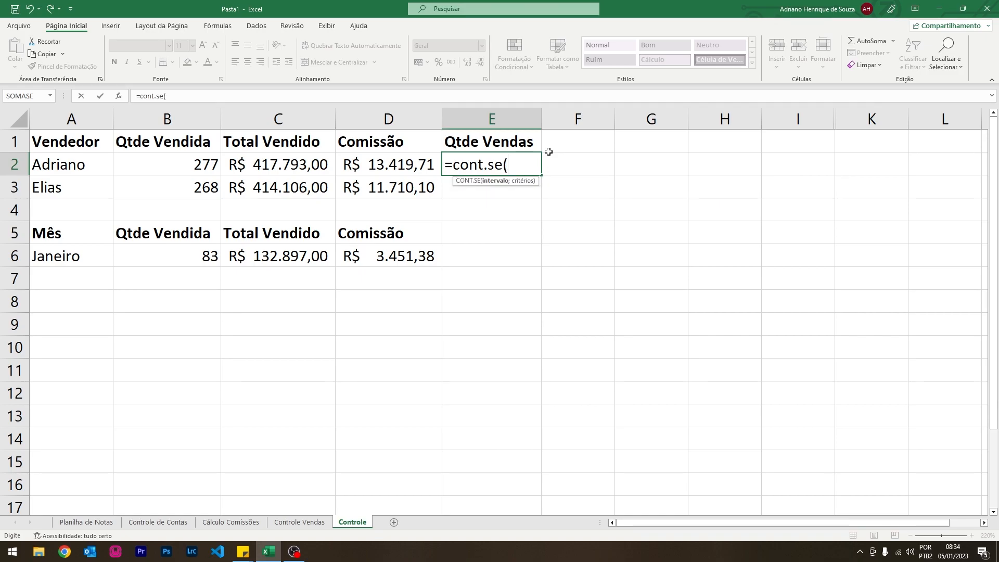
click(300, 522)
click(118, 114)
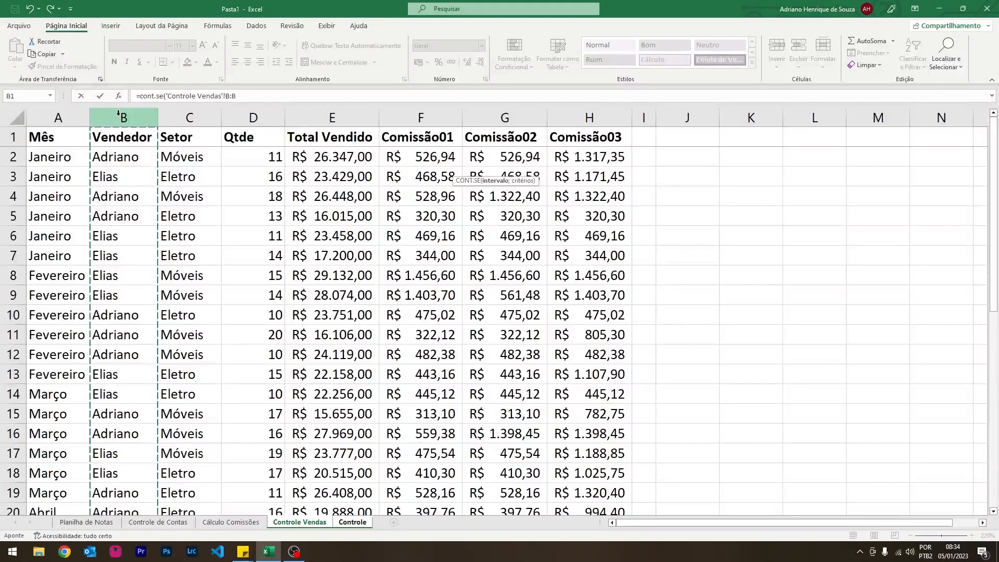
text(;)
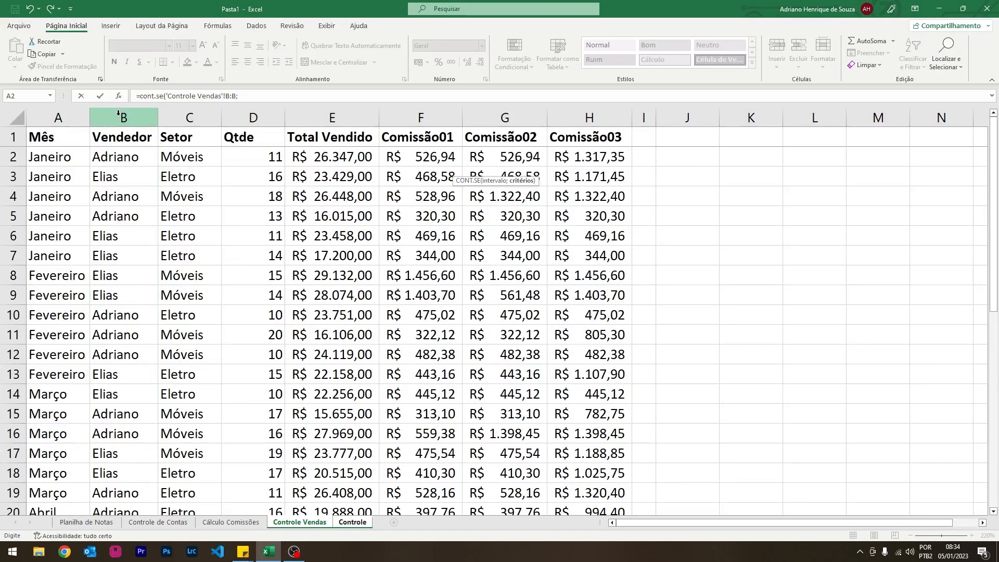
click(352, 522)
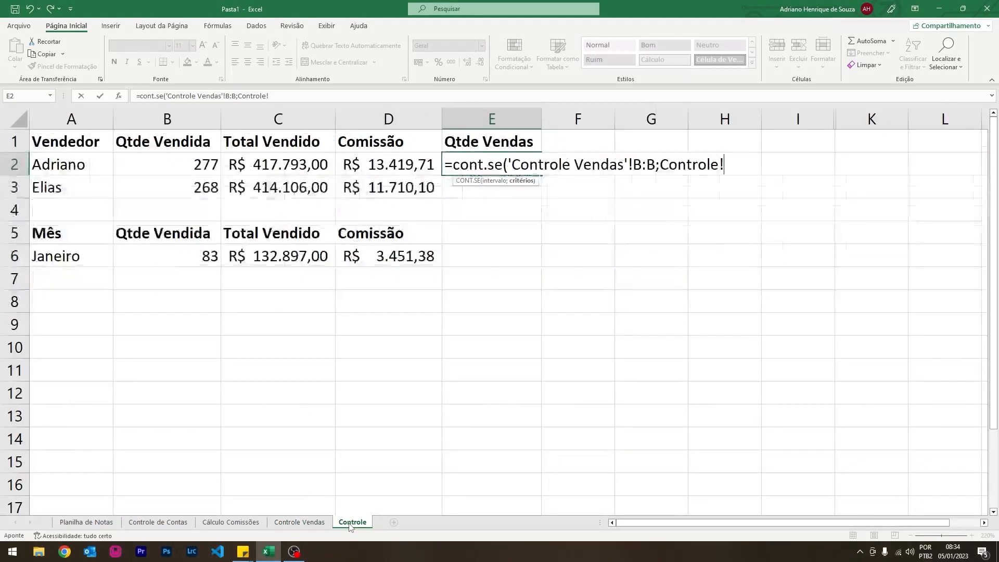
click(69, 165)
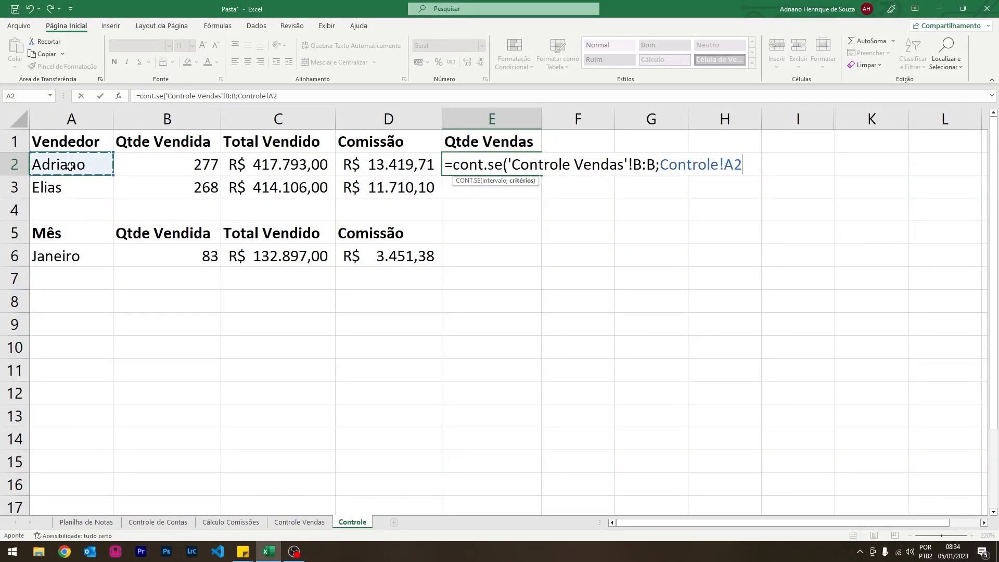
key(Return)
click(504, 162)
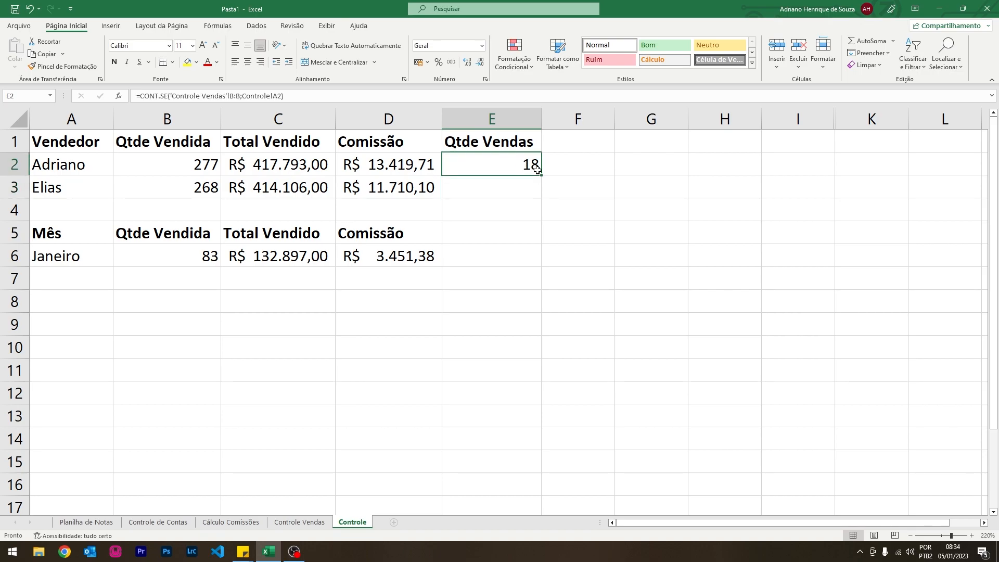
drag(541, 176, 541, 198)
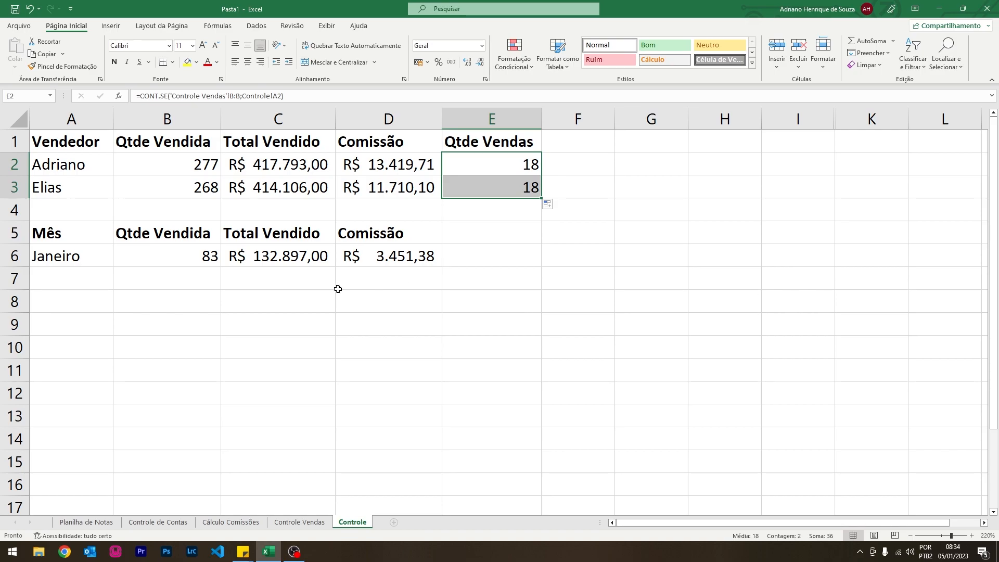
Enter the headings Vendedor, Mês, Qtde and Total Vendido in A8:D8 for a third summary table.
click(73, 304)
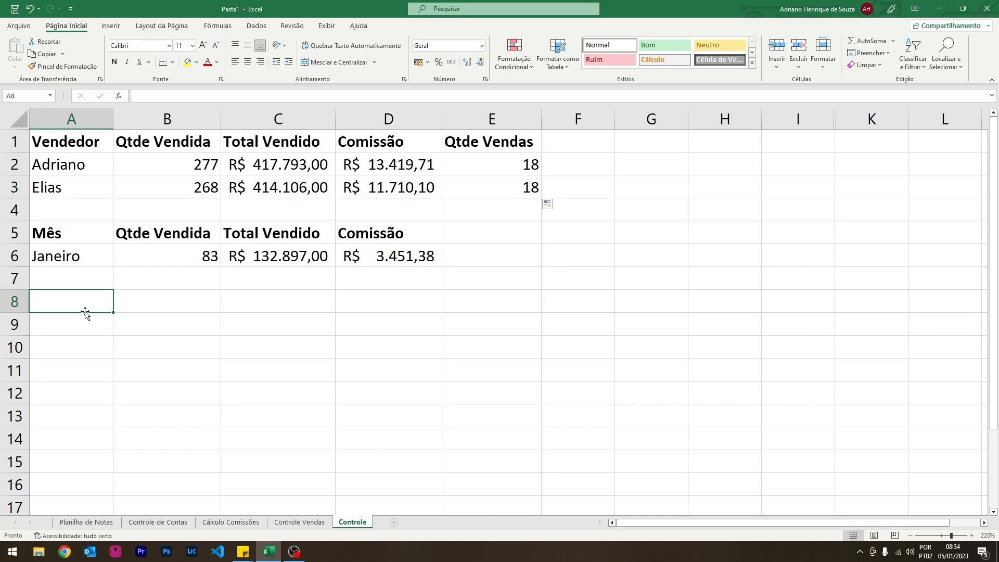
text(Vendedor)
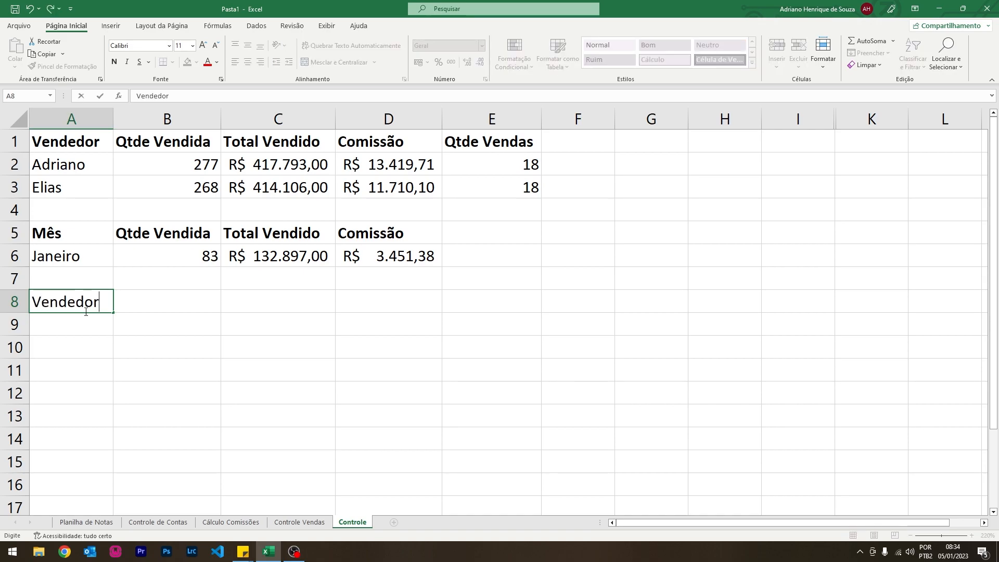
key(Tab)
text(Mes)
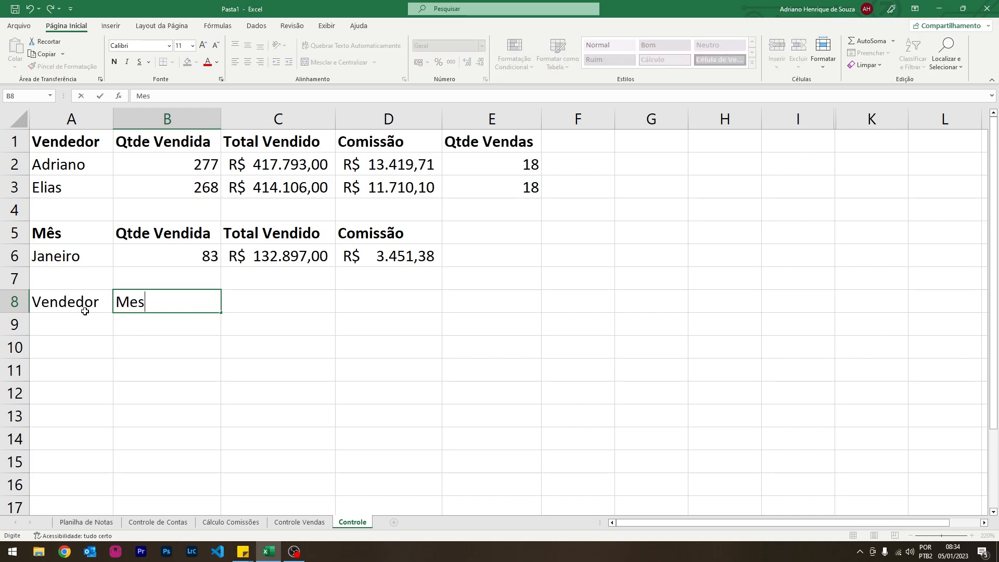
key(Tab)
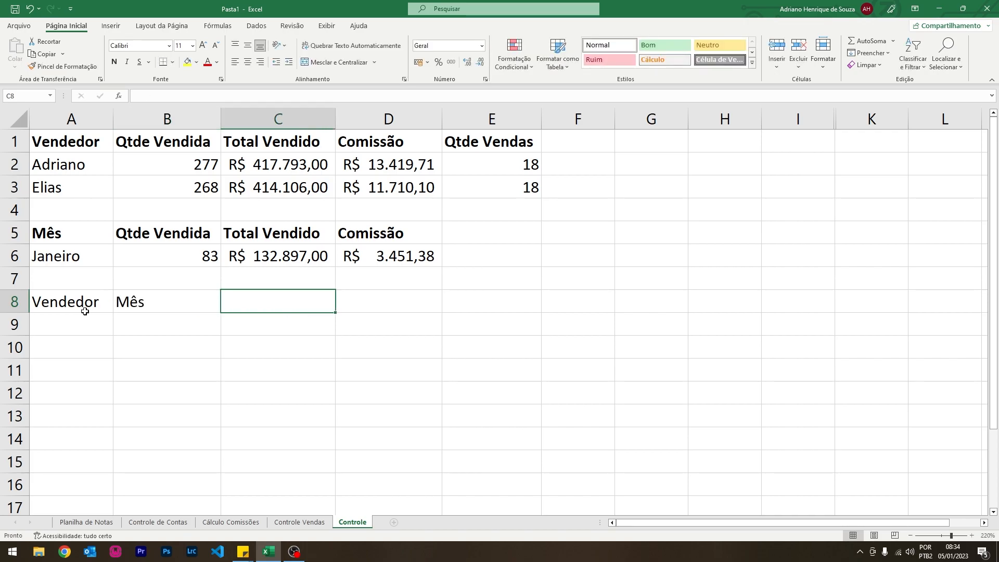
text(Qtde)
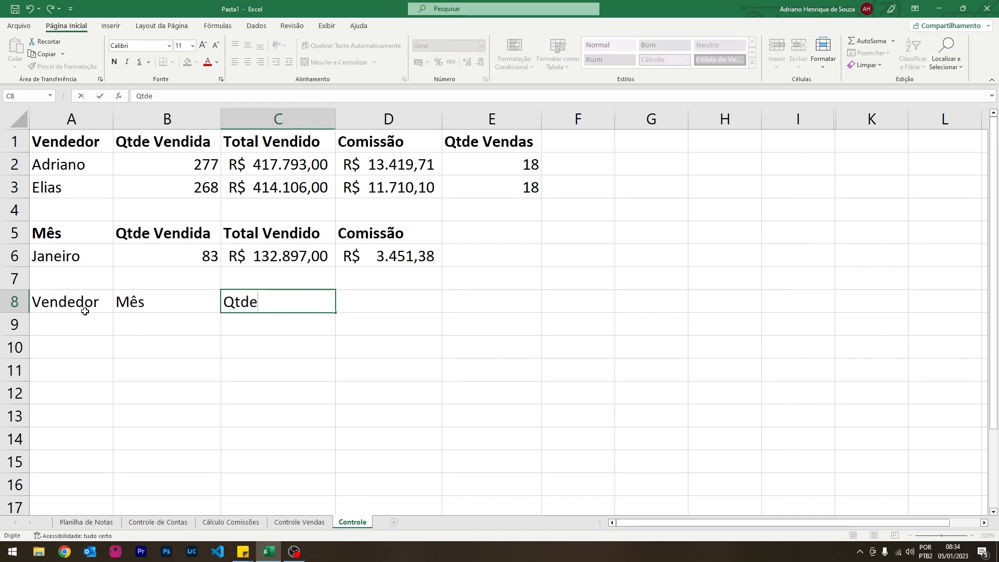
key(BackSpace)
key(BackSpace)
key(BackSpace)
key(BackSpace)
text(Qtde)
key(Tab)
text(Tot)
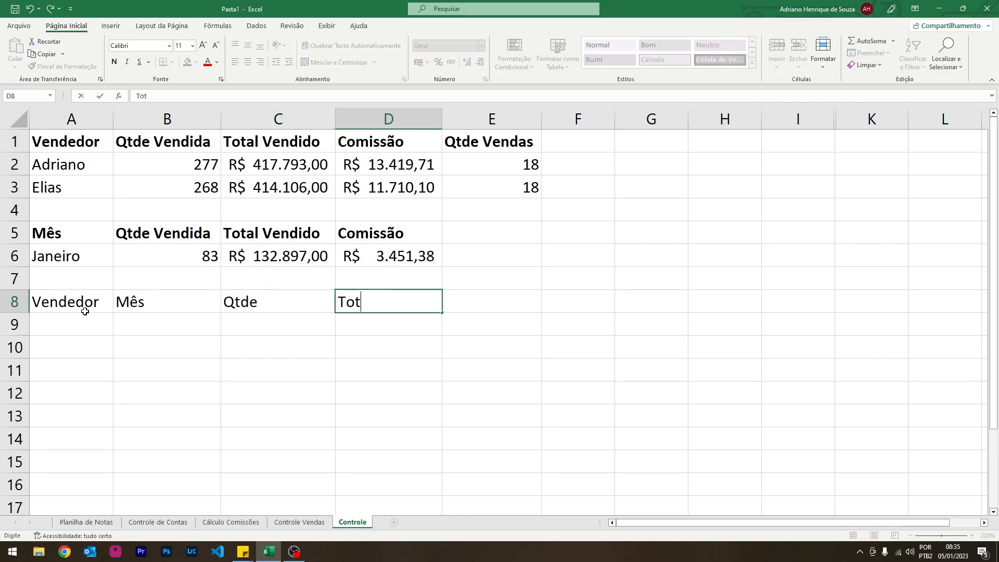
text(al Vendido)
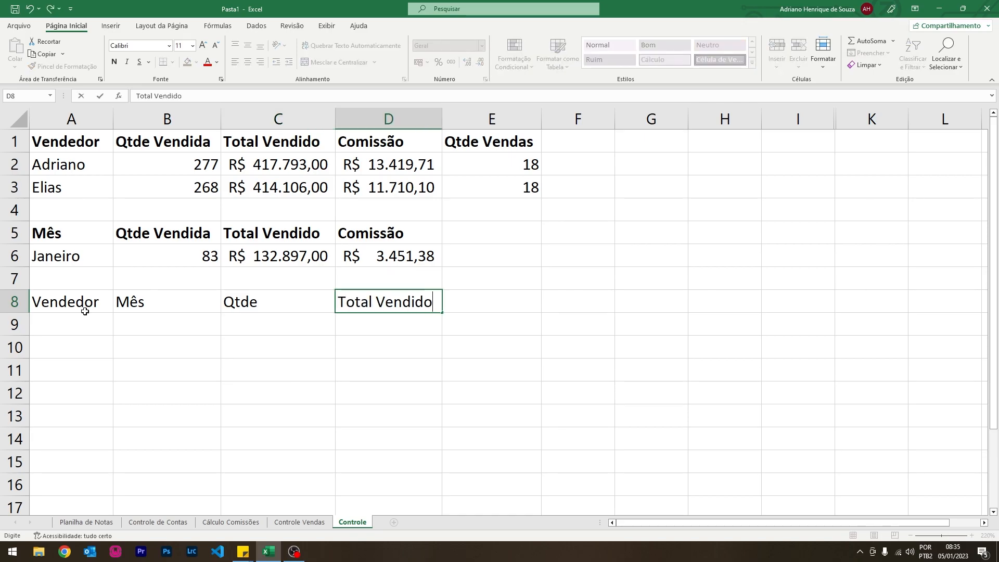
key(Return)
Add the heading Comissão in E8 and make the headings in A8:E8 bold.
drag(74, 301, 398, 304)
click(503, 309)
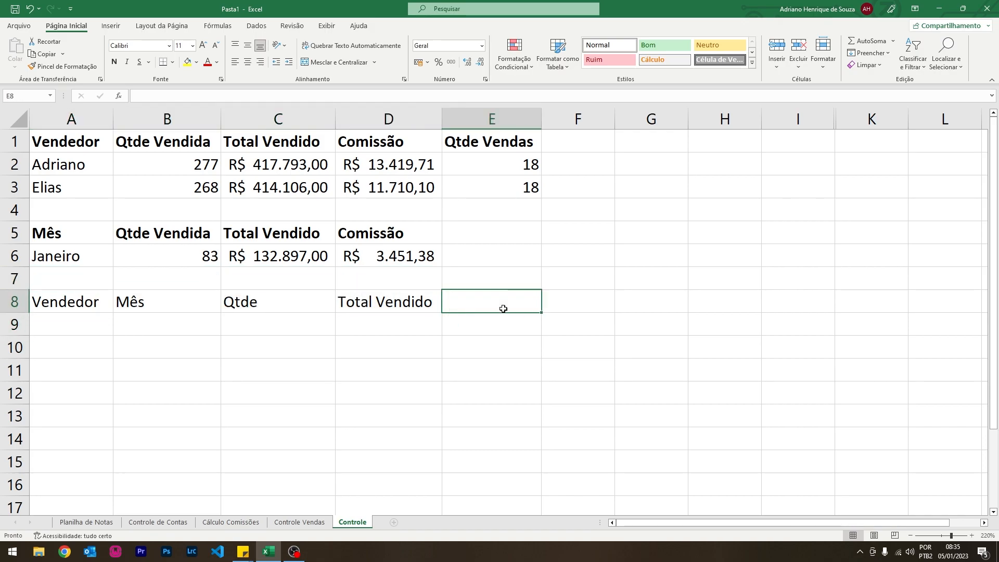
text(Comissão)
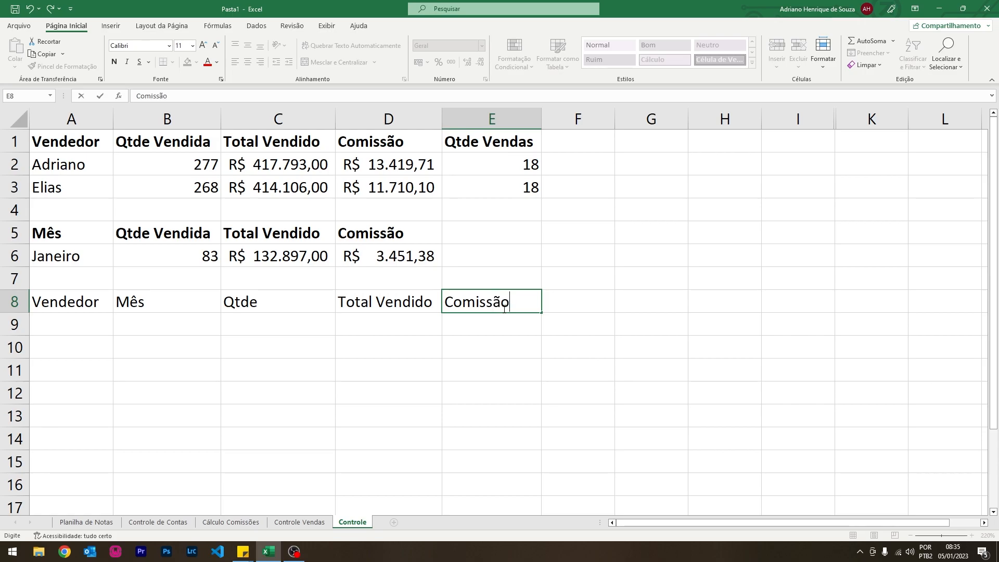
key(Return)
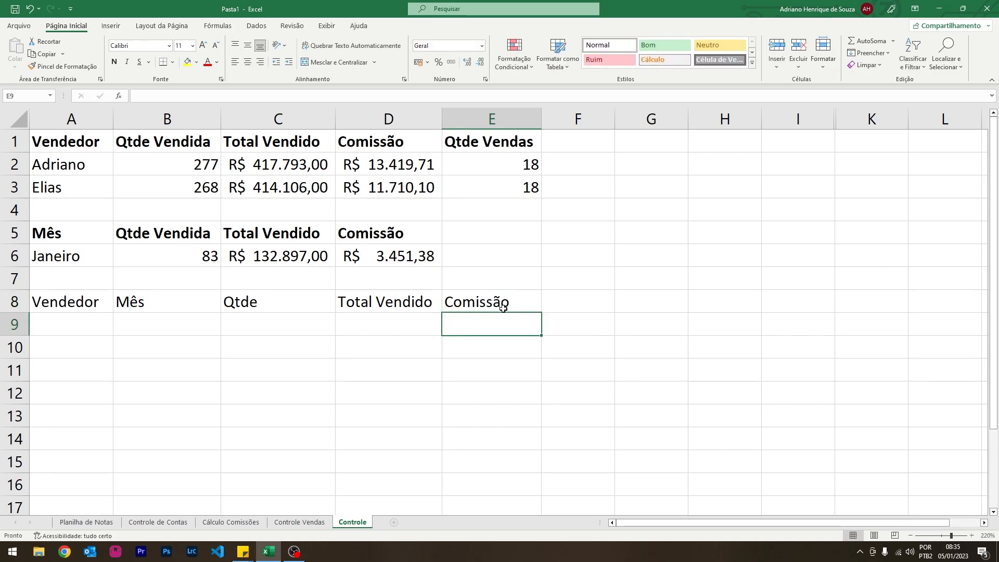
drag(59, 306, 478, 295)
key(ctrl+n)
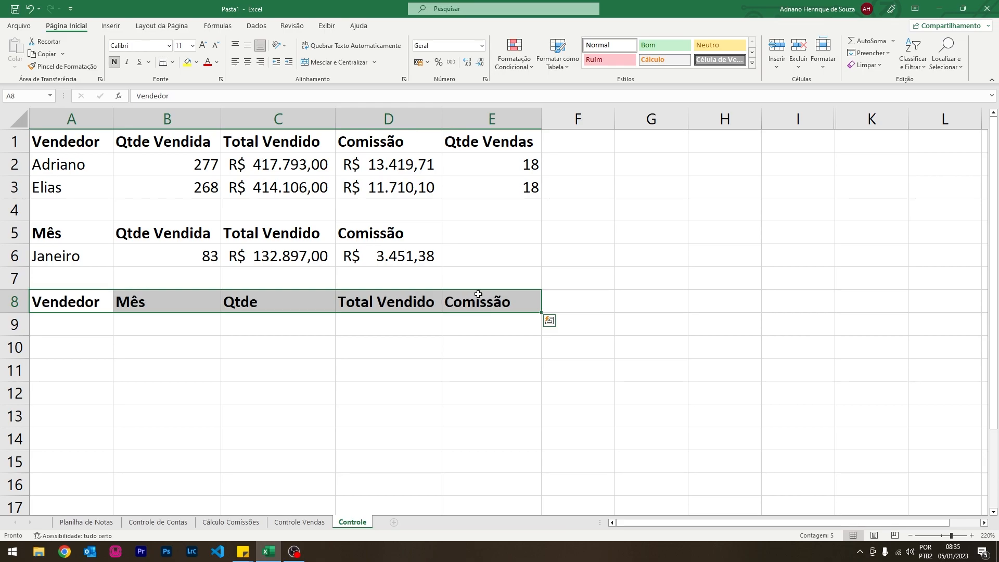
Copy the seller names from A2:A3 into A9:A10 under the new Vendedor heading.
click(65, 323)
drag(76, 165, 70, 180)
key(ctrl+c)
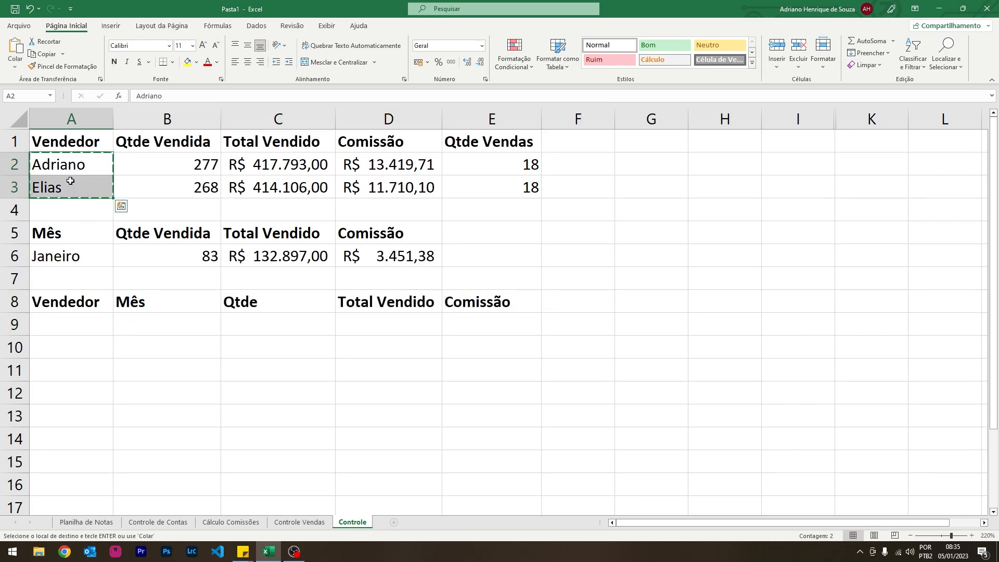
click(75, 324)
key(ctrl+v)
Copy the Janeiro cell A6 with its month list into B9:B10 and check the list in B10.
click(158, 328)
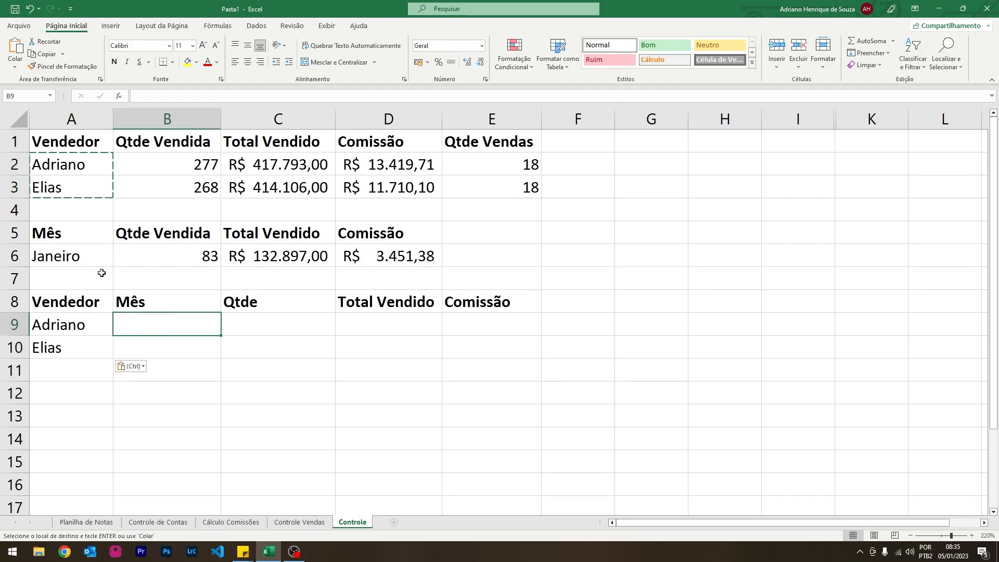
click(93, 261)
key(ctrl+c)
drag(141, 328, 145, 352)
key(ctrl+v)
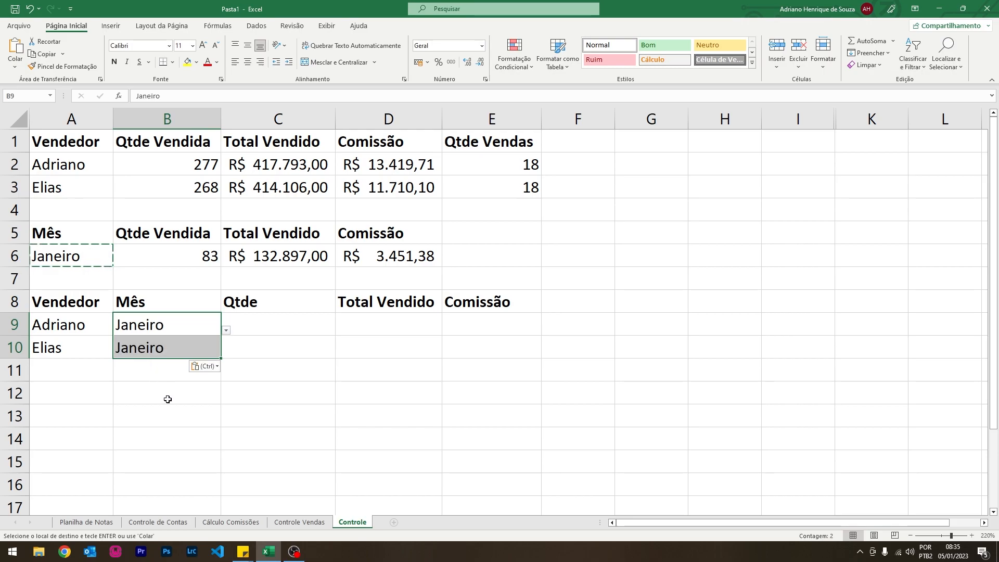
click(182, 347)
click(227, 355)
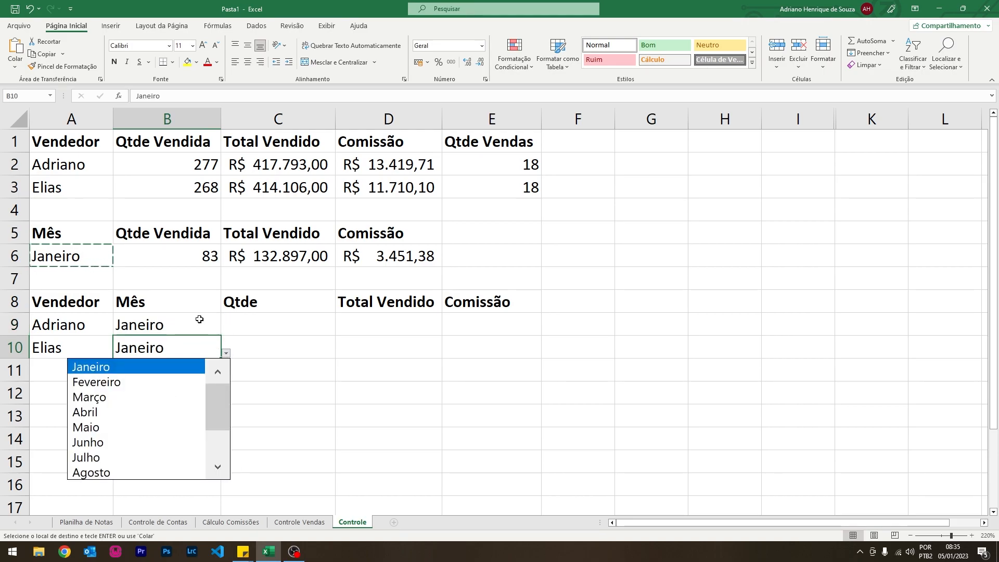
key(Escape)
click(250, 325)
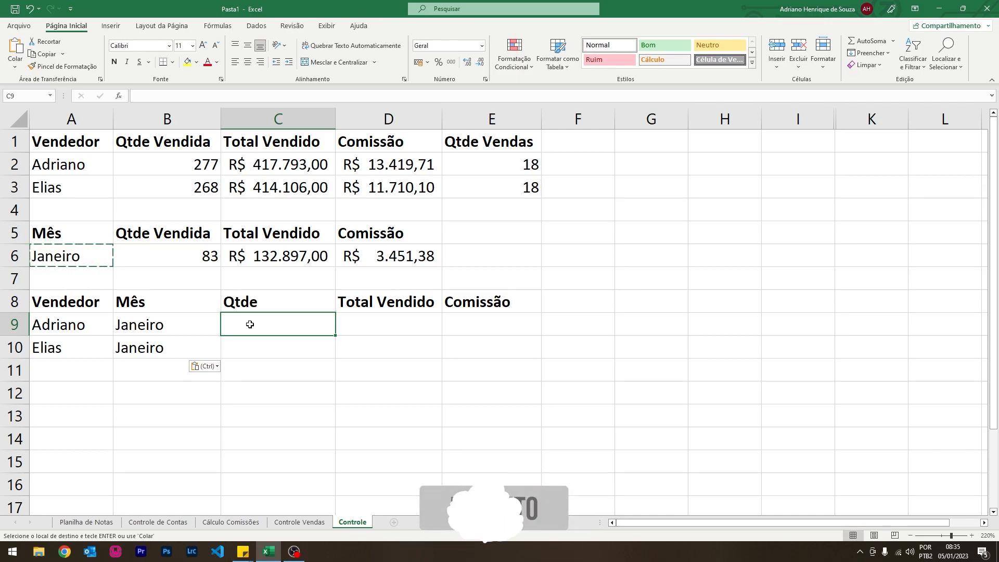
double_click(250, 324)
click(258, 344)
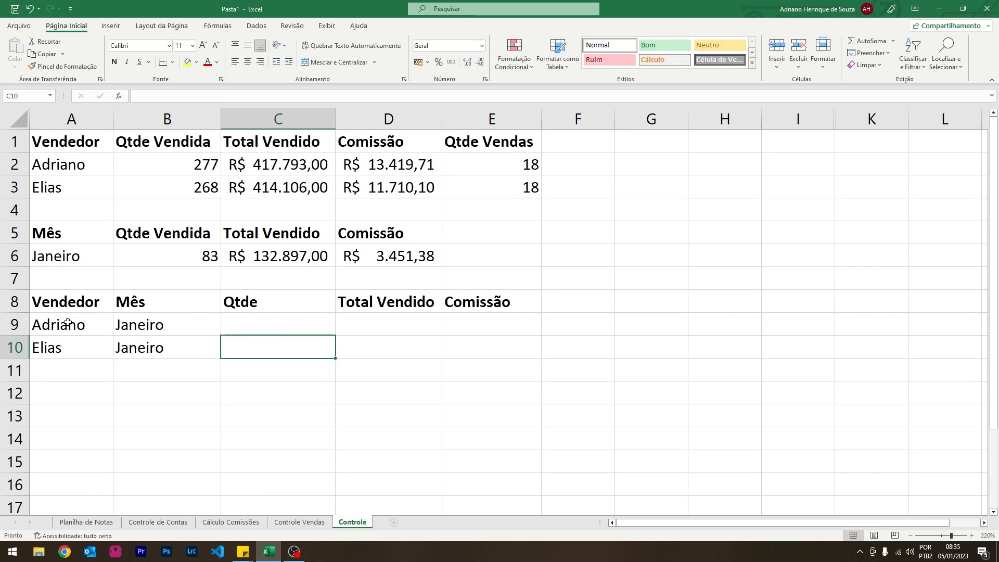
click(251, 318)
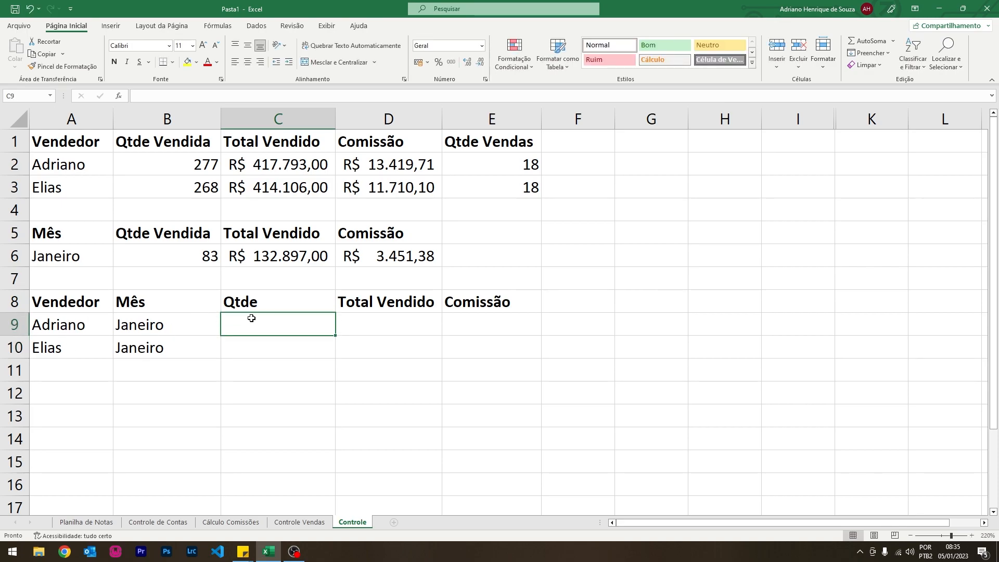
click(268, 255)
Start a SOMASES formula in C9 summing Controle Vendas column D, with column B matched to the seller in A9 as the first criterion.
click(266, 324)
text(=somas)
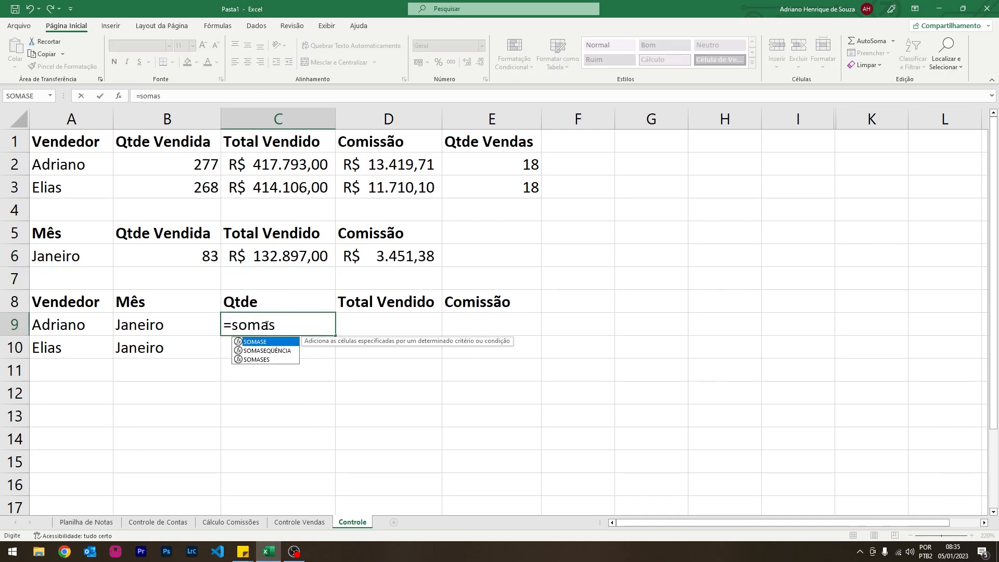
text(es)
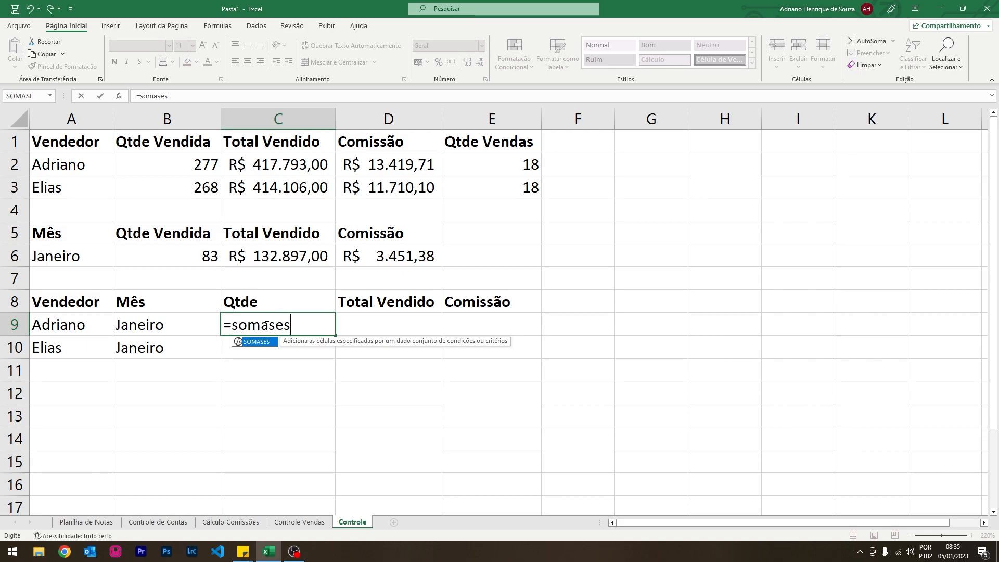
text(()
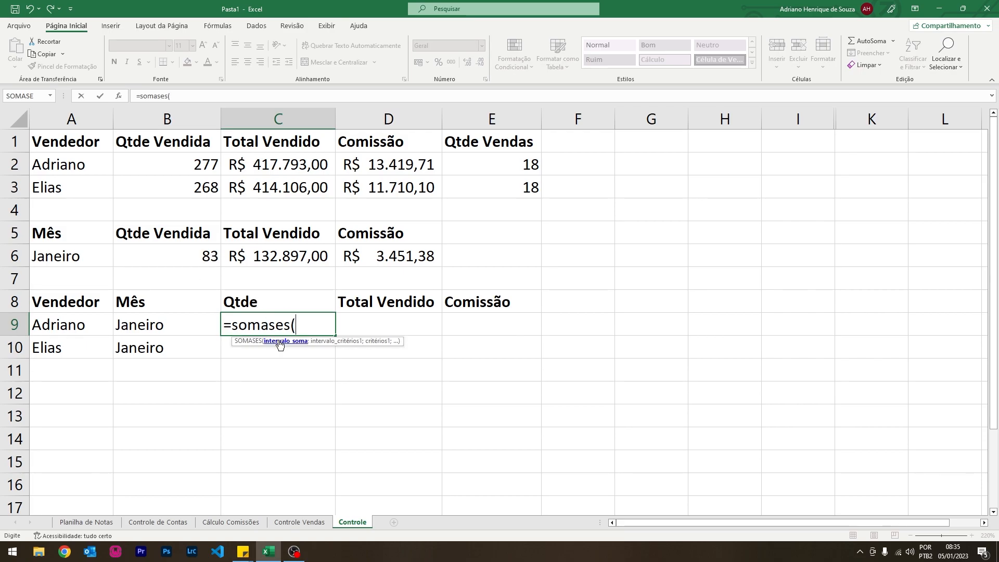
click(299, 522)
click(257, 115)
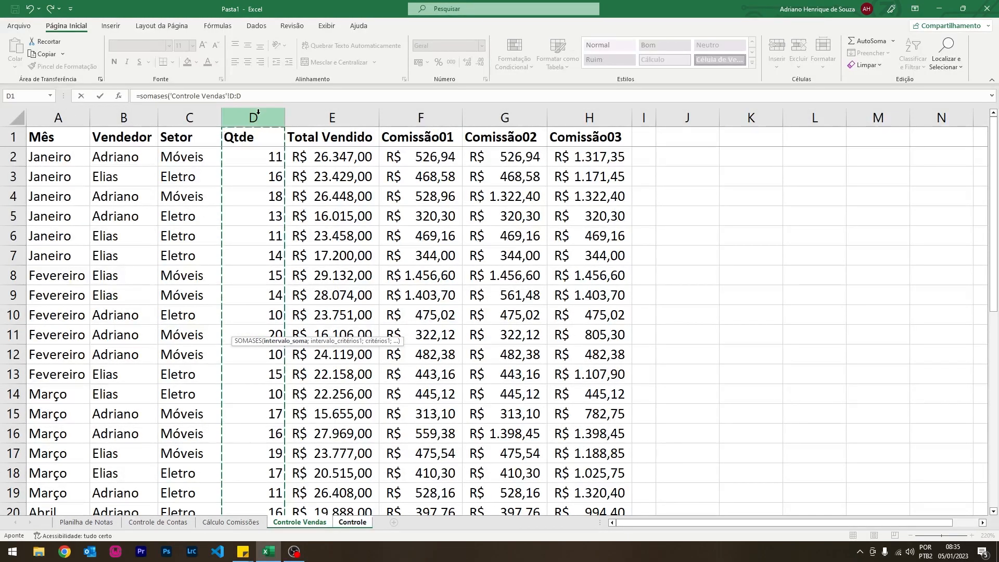
text(;)
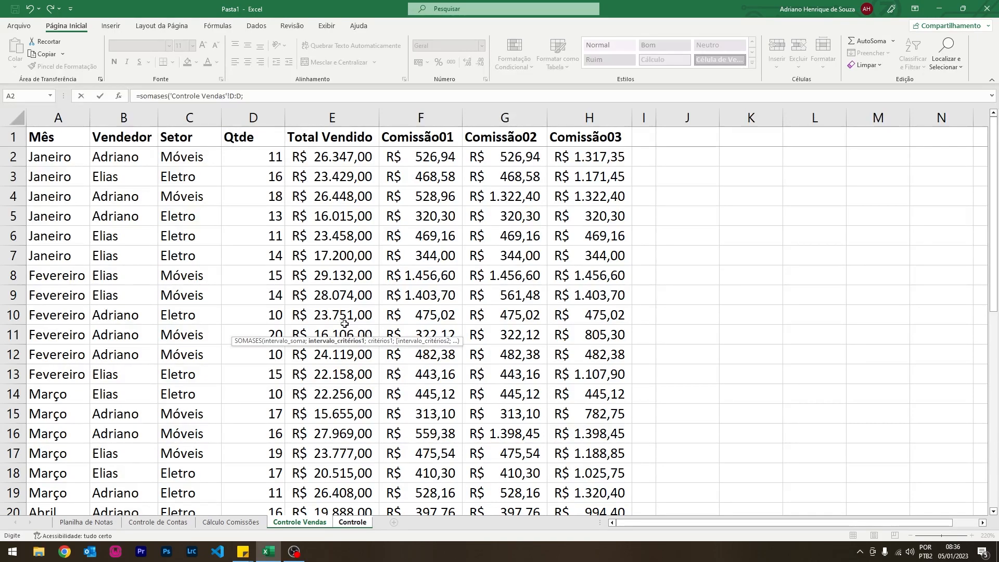
click(129, 123)
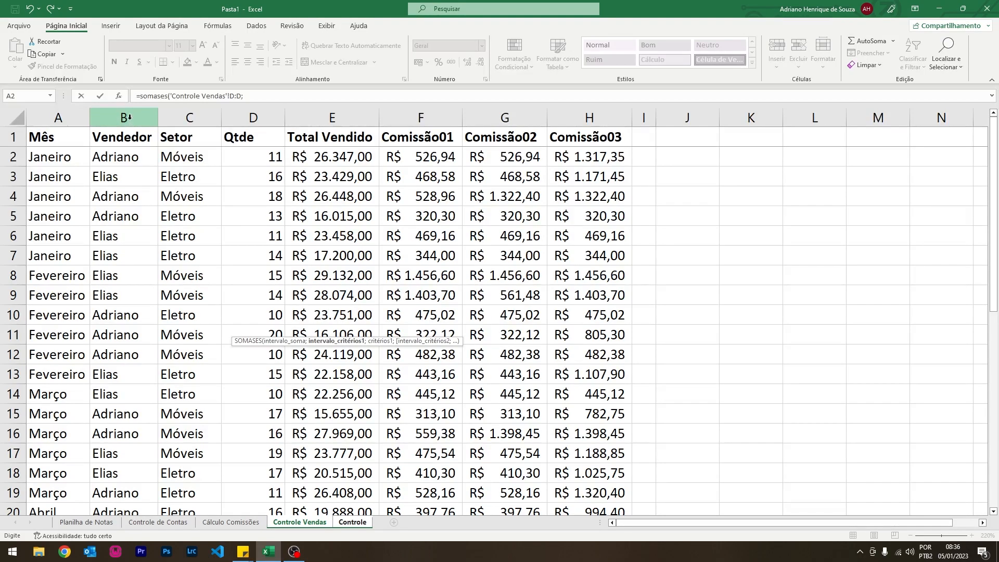
text(;)
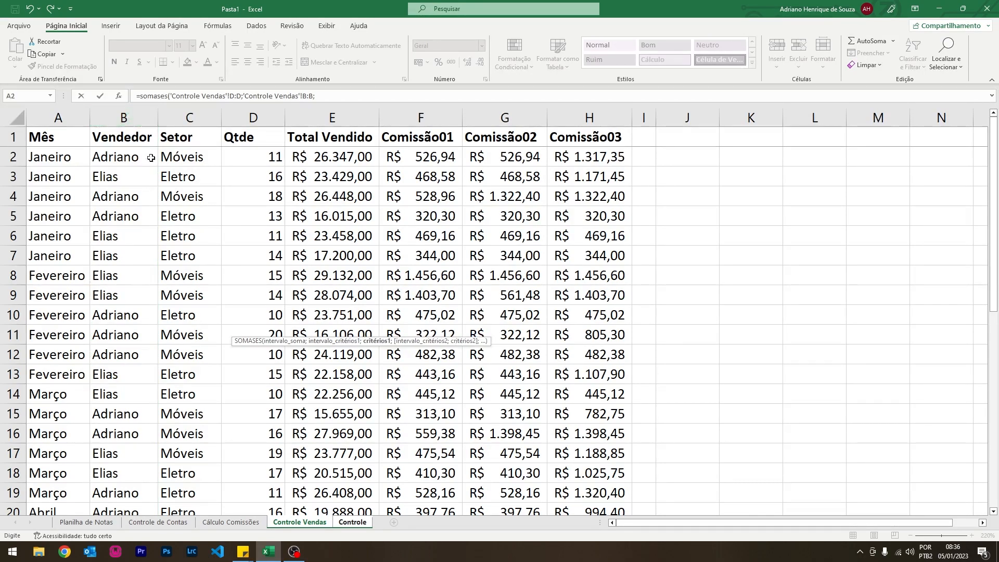
click(367, 526)
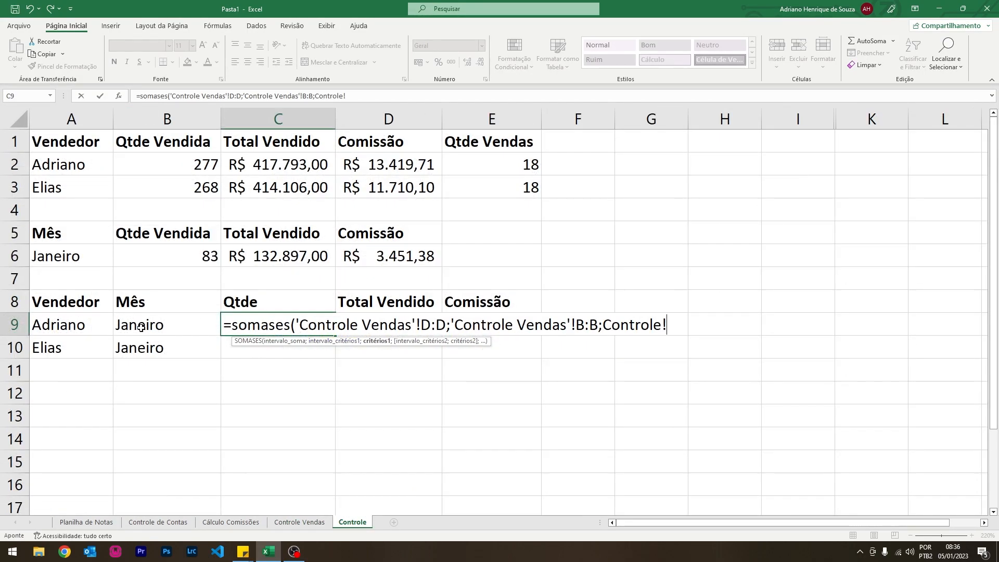
click(68, 325)
text(;)
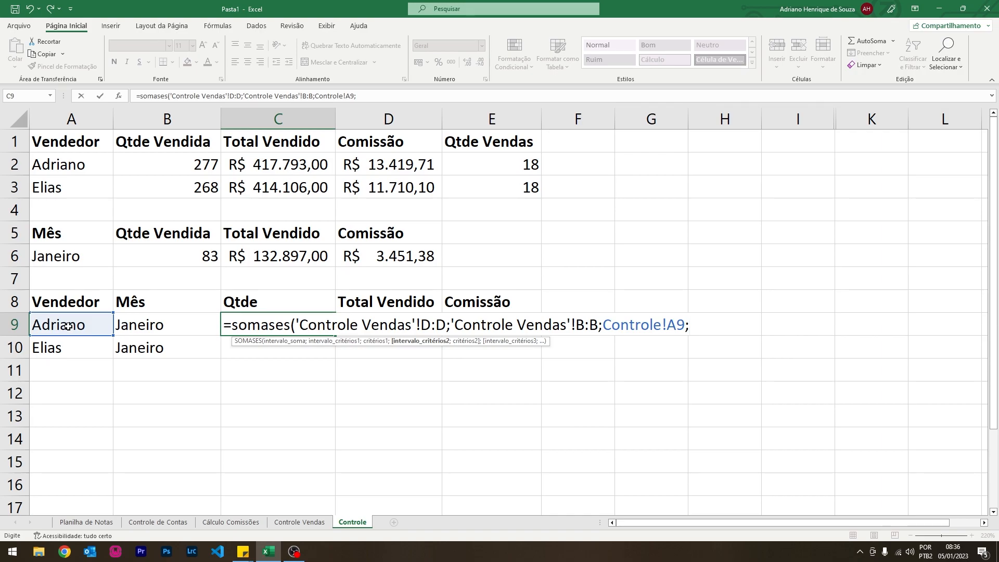
Add Controle Vendas column A matched to the month in B9 as the second SOMASES criterion and complete the C9 formula.
click(299, 522)
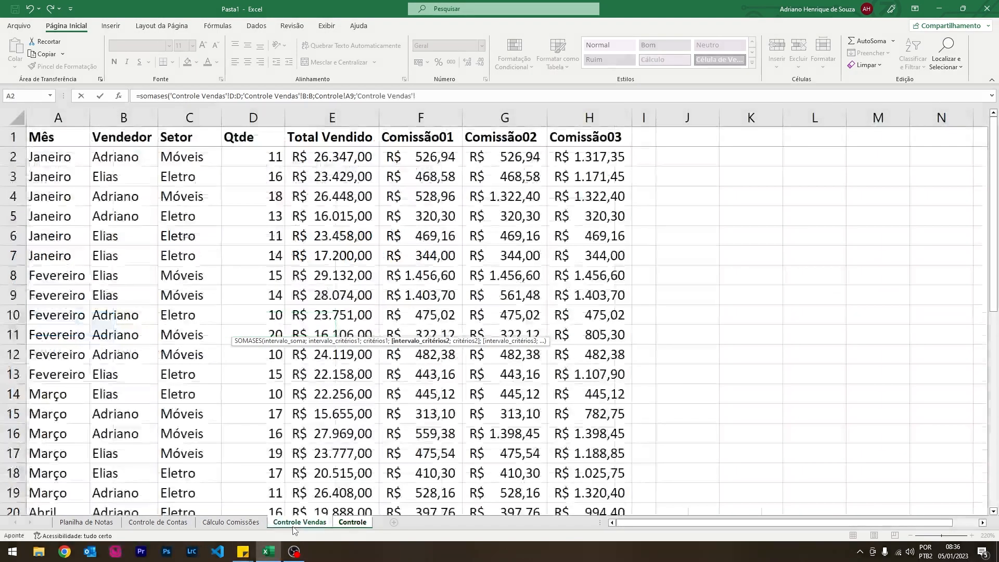
click(58, 117)
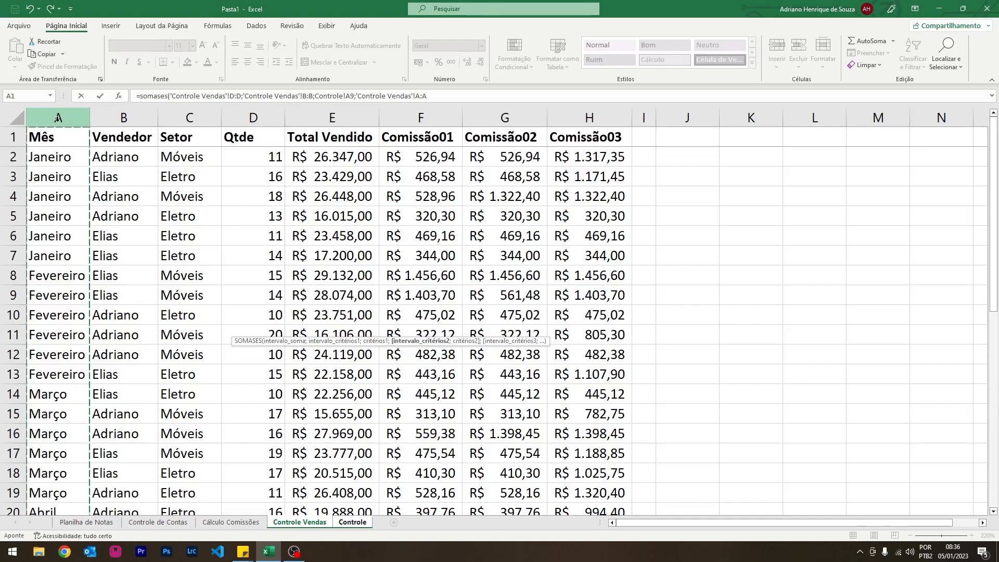
text(;)
click(353, 522)
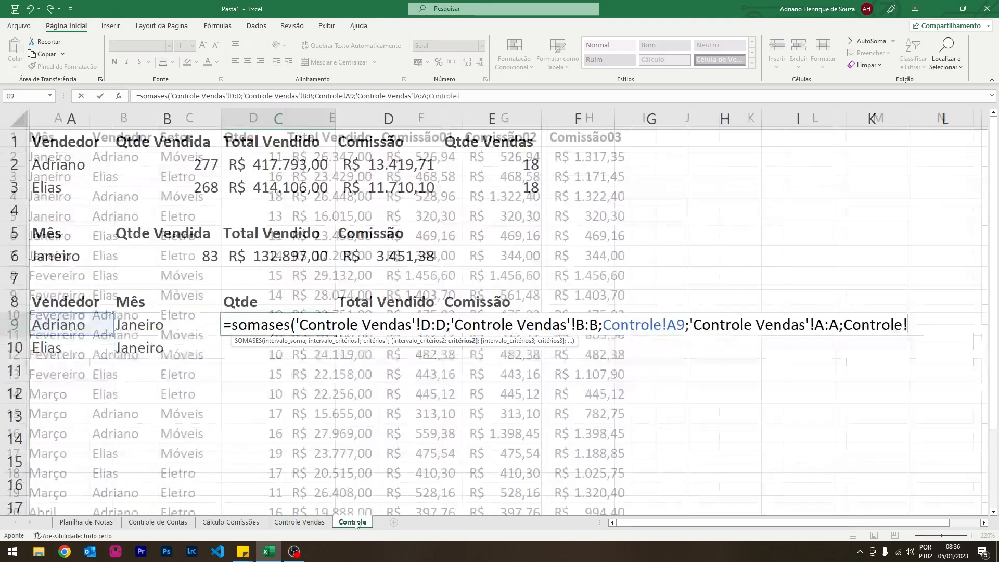
click(159, 325)
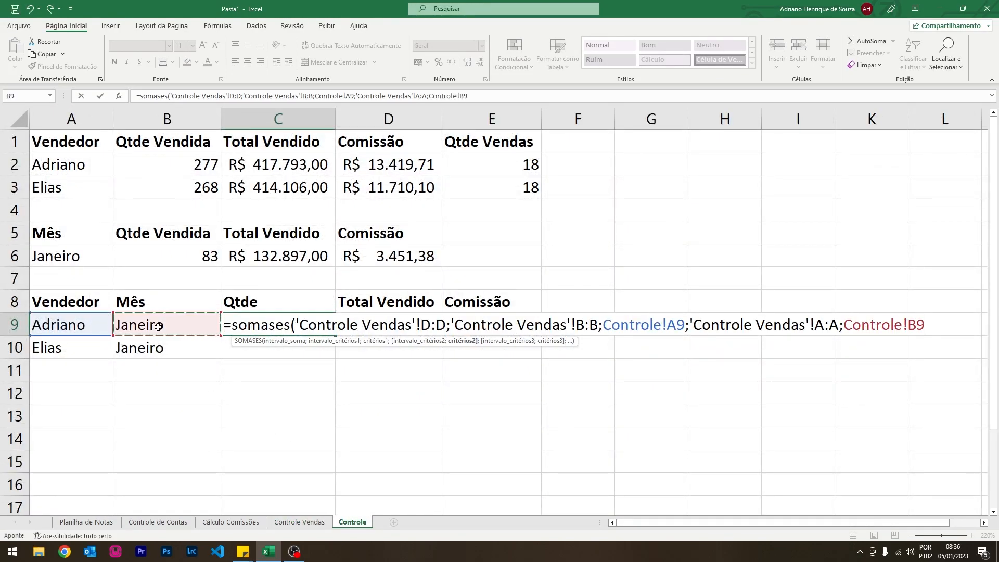
key(Return)
Fill the SOMASES quantity formula from C9 down to C10.
click(273, 327)
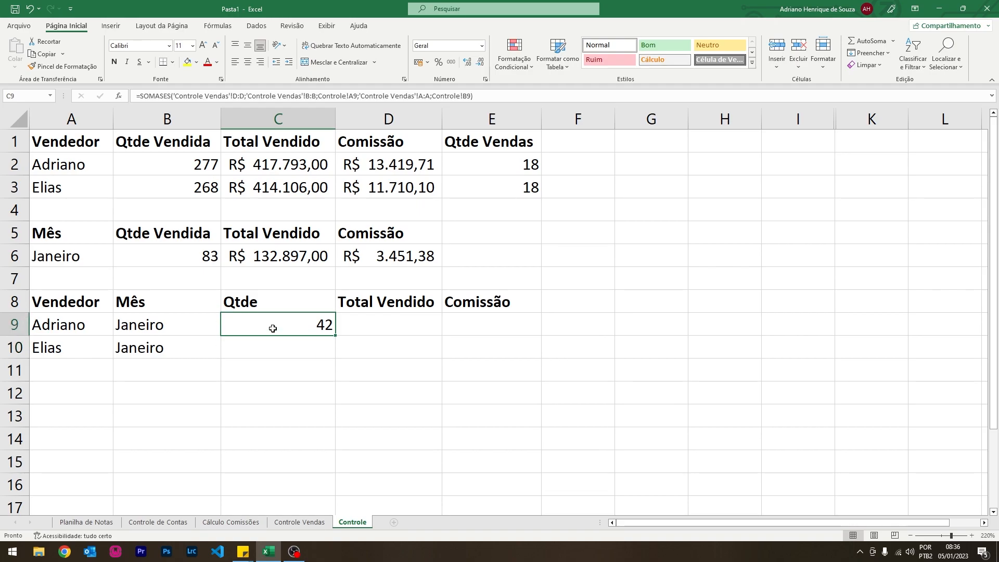
click(339, 340)
click(315, 325)
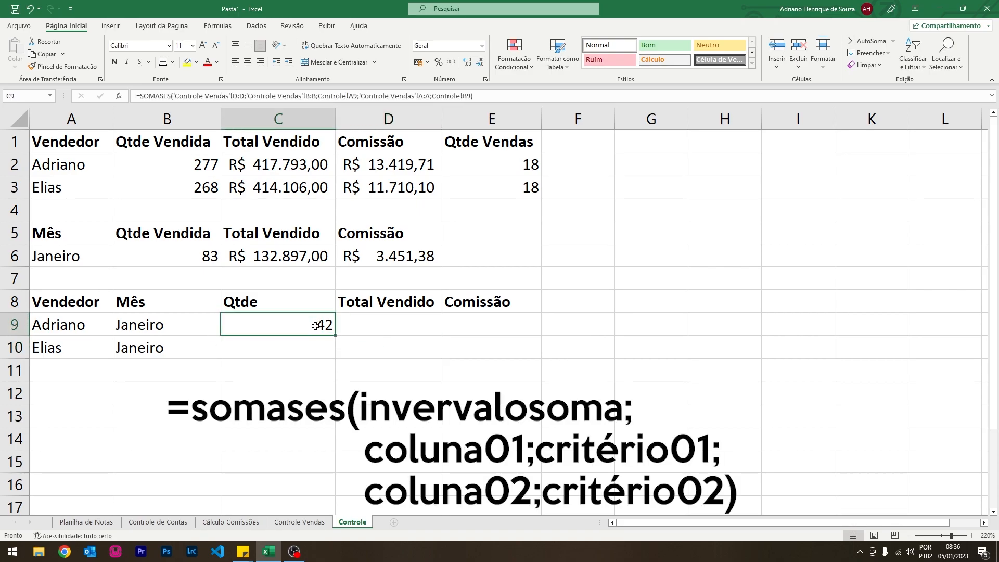
drag(335, 335, 333, 353)
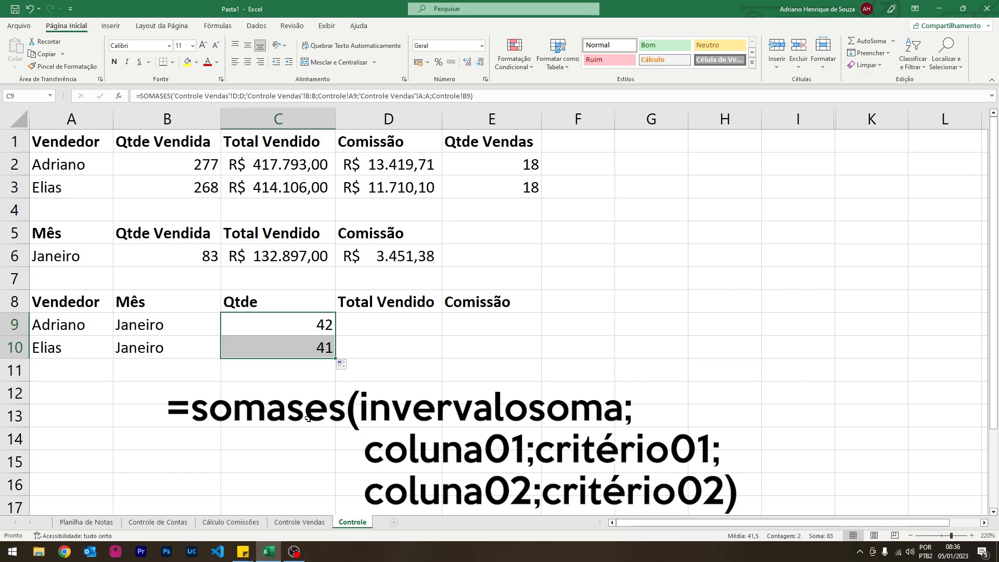
Test the Qtde formula by switching the month in B9 to Março and back to Janeiro.
click(215, 327)
click(225, 330)
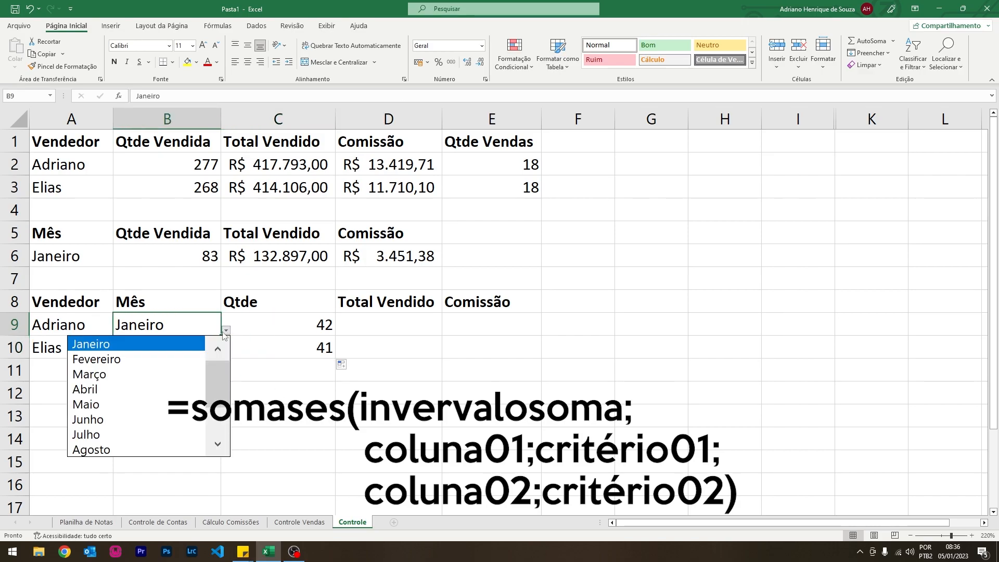
click(136, 374)
click(225, 331)
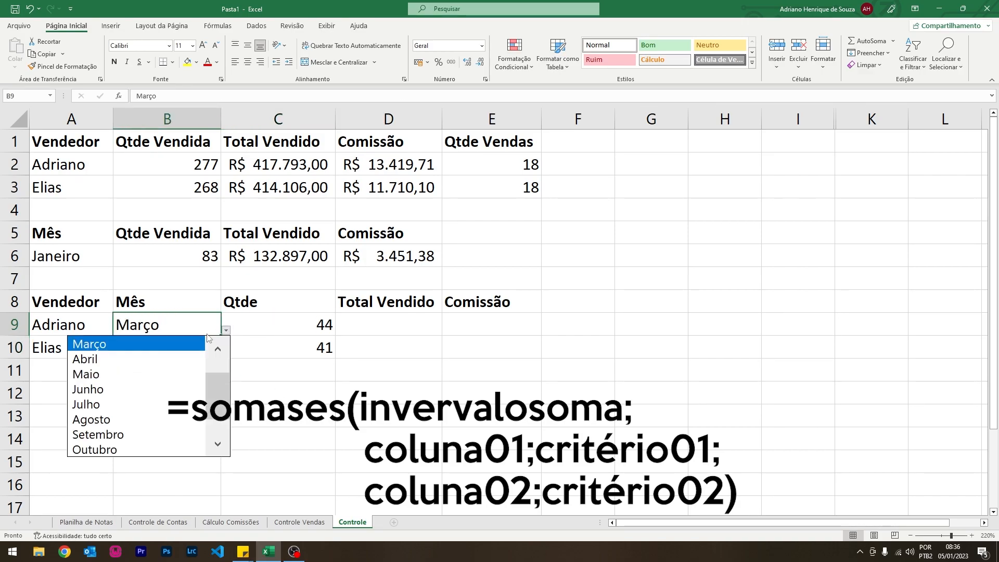
double_click(217, 350)
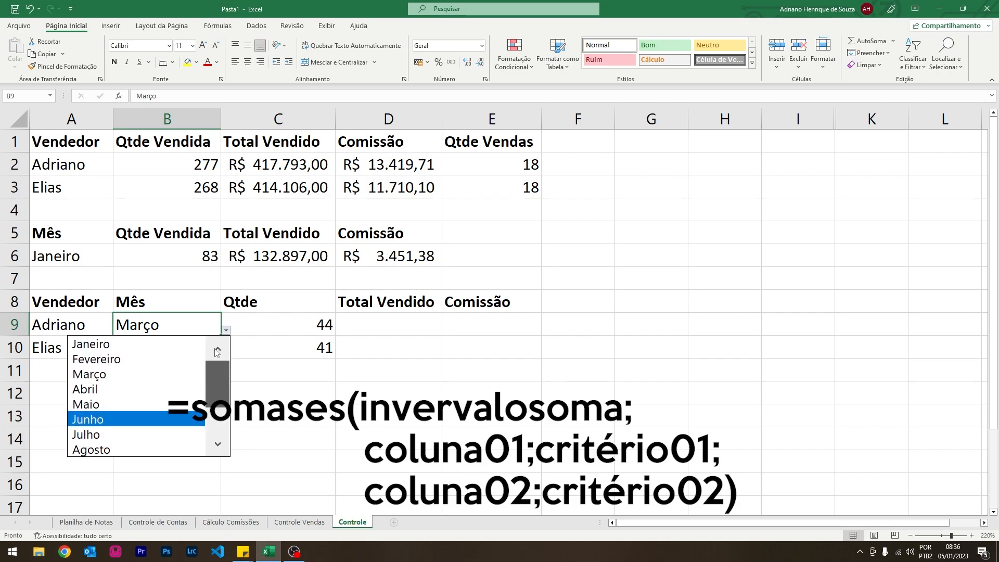
click(121, 345)
Apply the accounting currency format to D9:E10 under Total Vendido and Comissão.
click(353, 325)
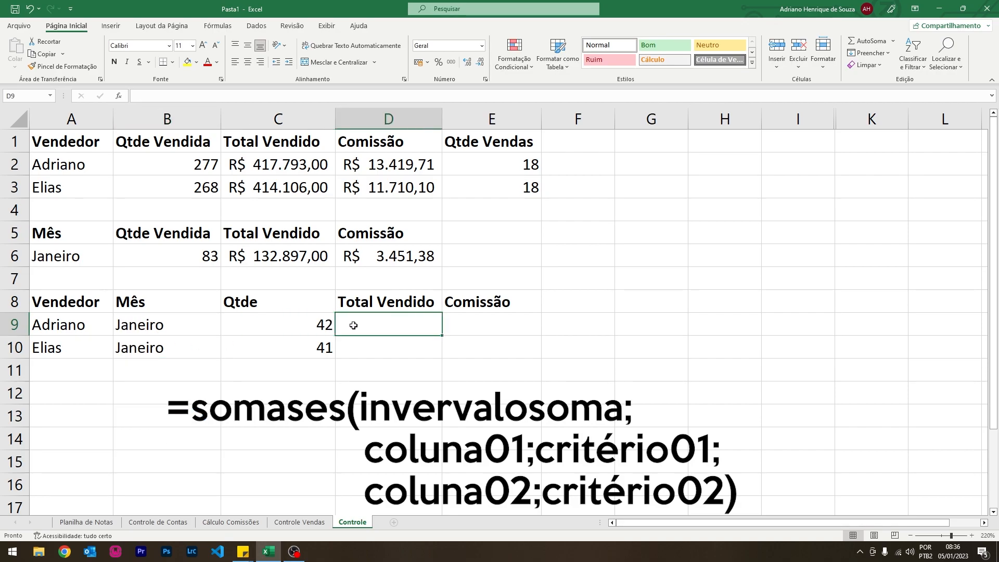
drag(353, 325, 458, 344)
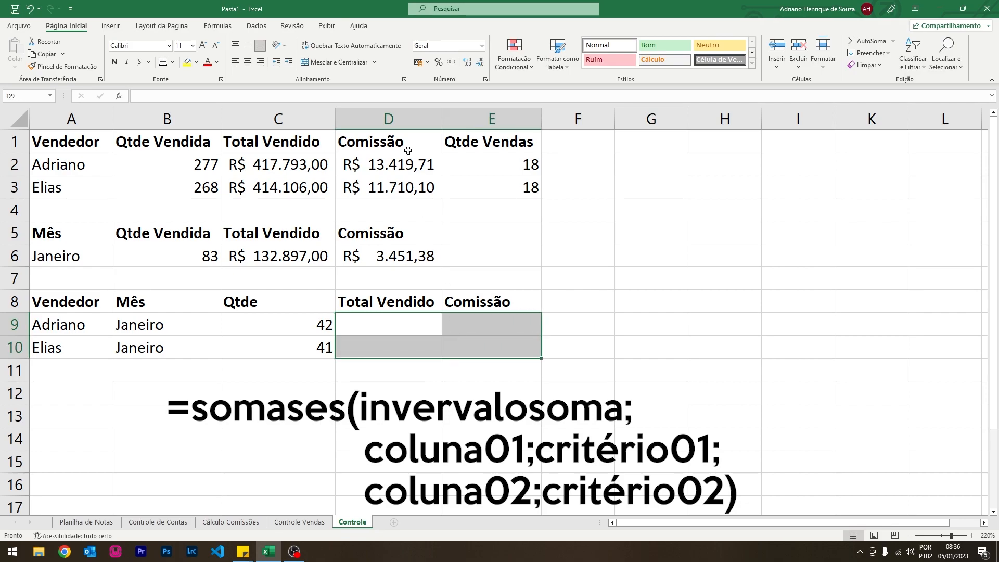
click(418, 64)
Start a SOMASES formula in D9 summing Controle Vendas column E, with column B matched to the seller in A9 as the first criterion.
click(393, 321)
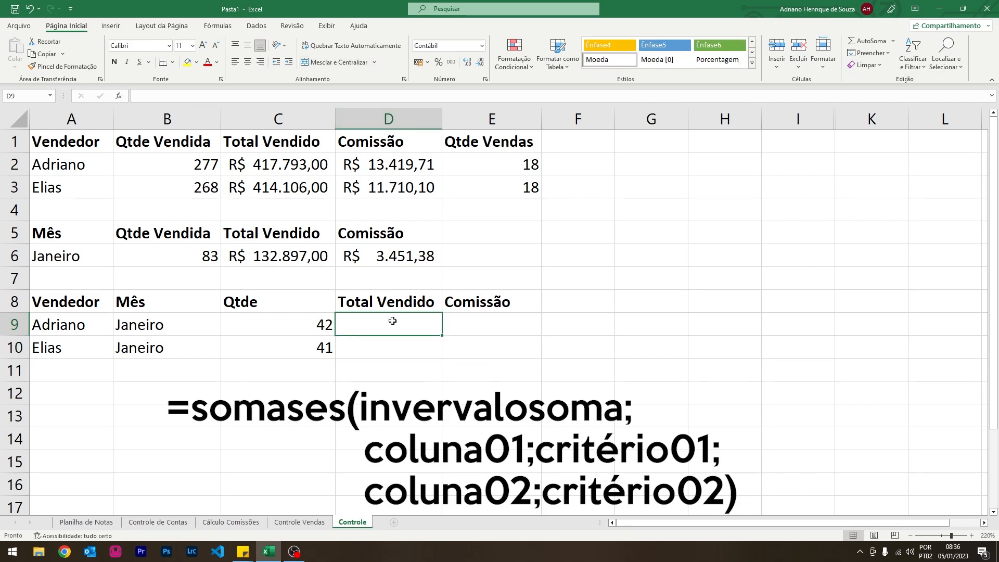
text(=somases)
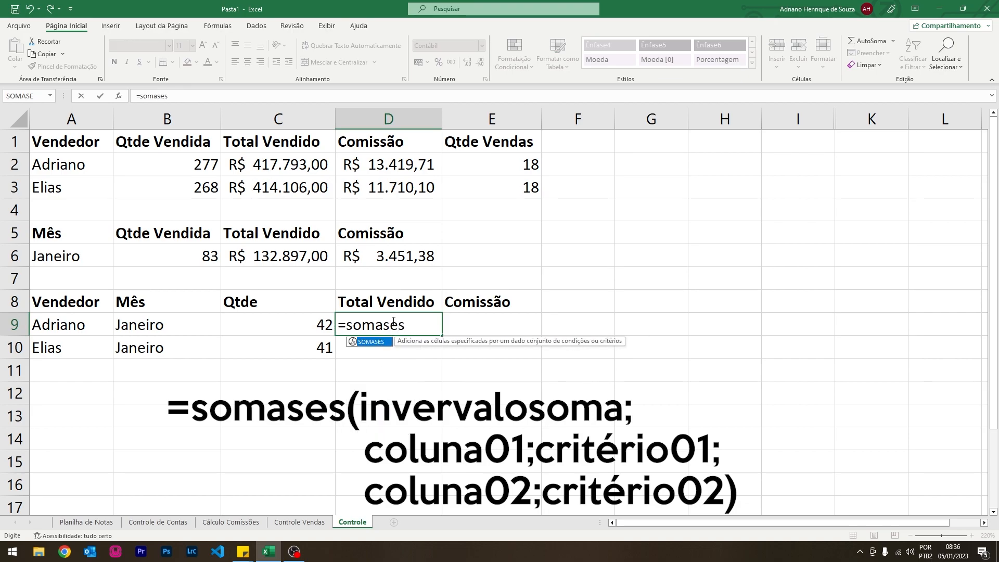
text(()
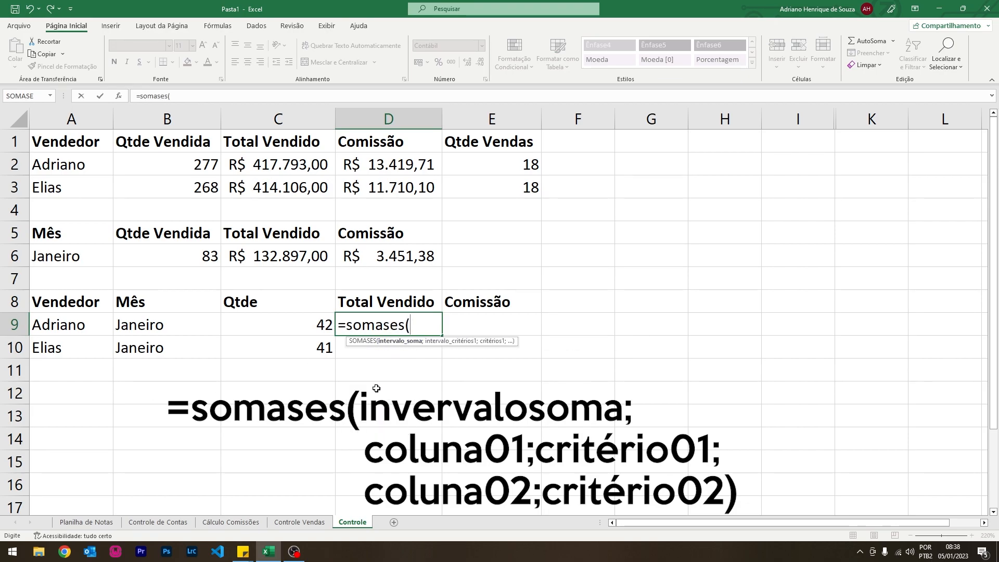
click(299, 522)
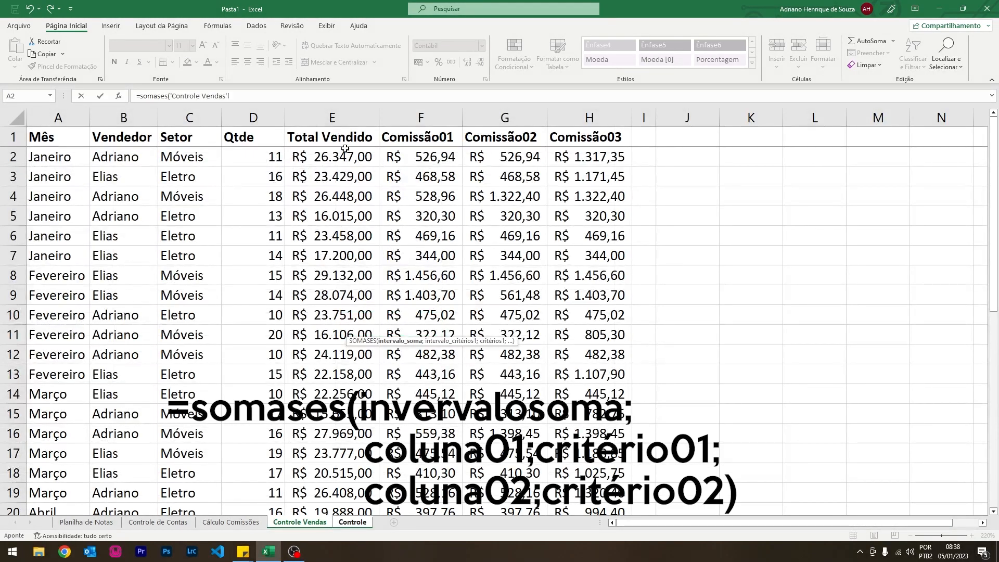
click(346, 112)
text(;)
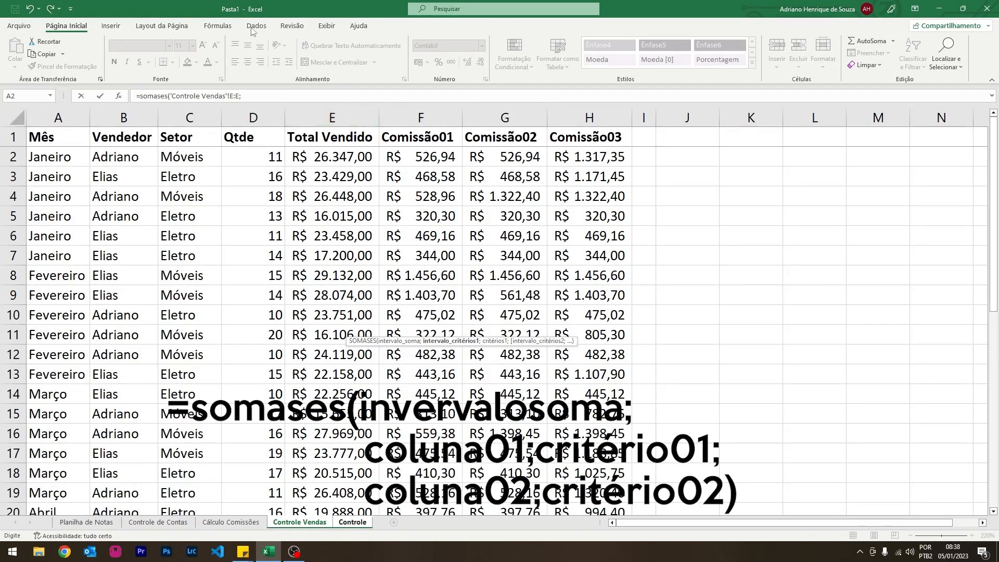
click(124, 118)
text(;)
click(355, 523)
click(62, 326)
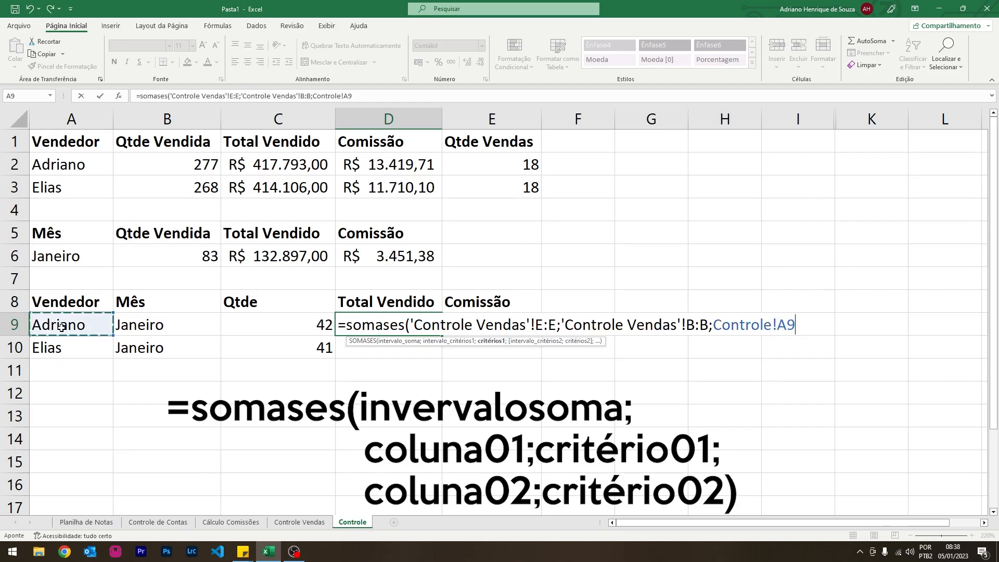
text(;)
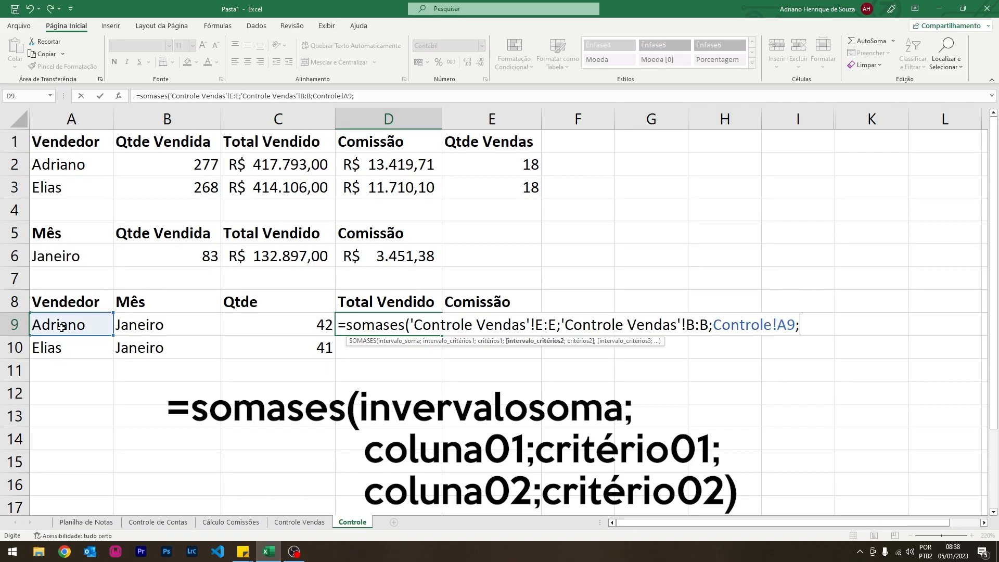
Complete the D9 formula with Controle Vendas column A matched to the month in B9, and fill it down to D10.
click(294, 522)
click(60, 117)
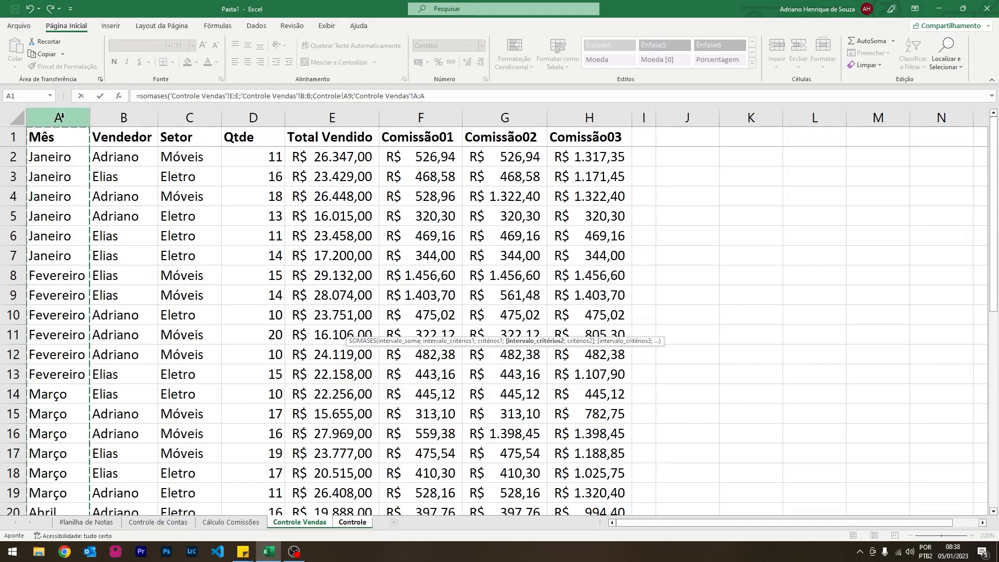
text(;)
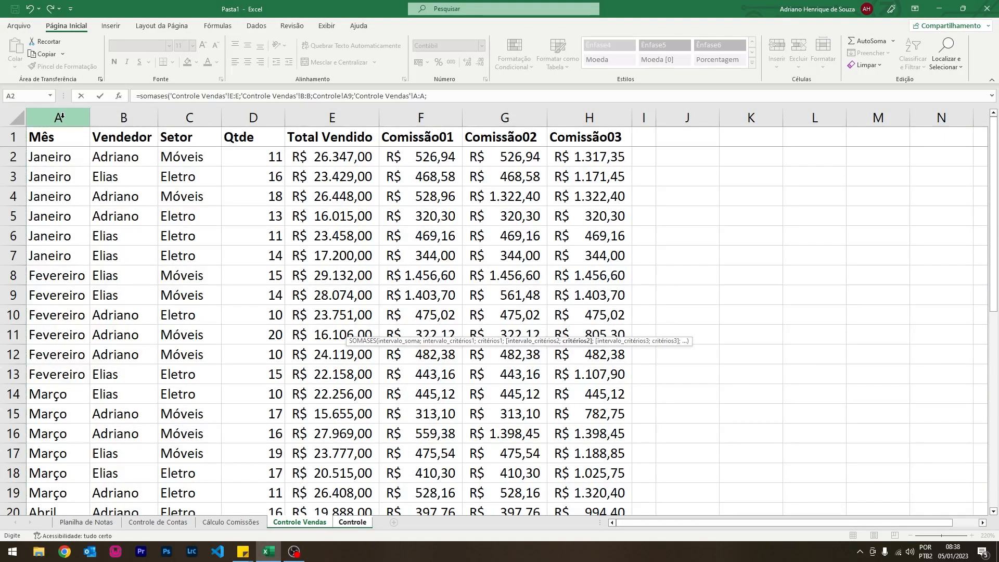
click(365, 523)
click(186, 326)
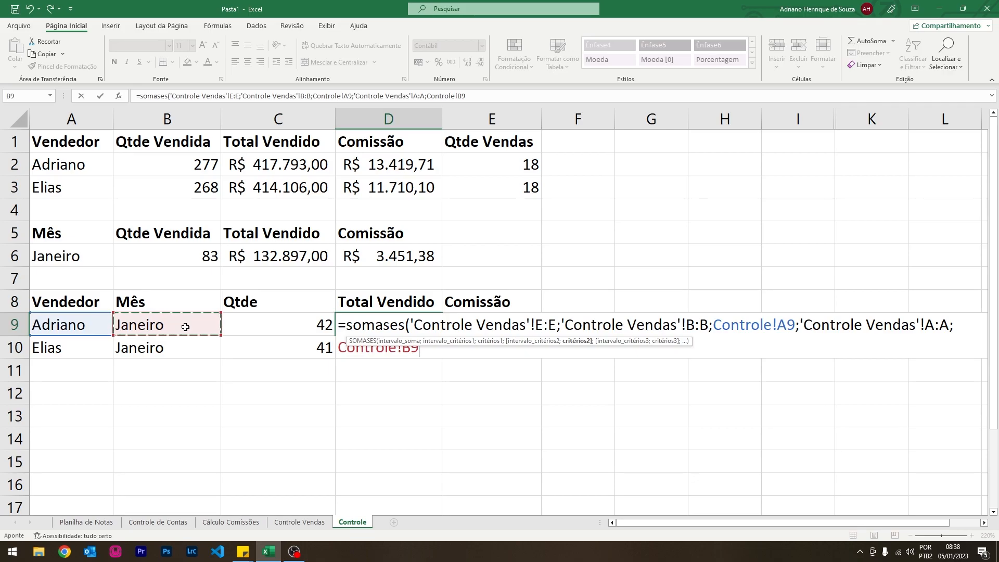
key(Return)
click(435, 331)
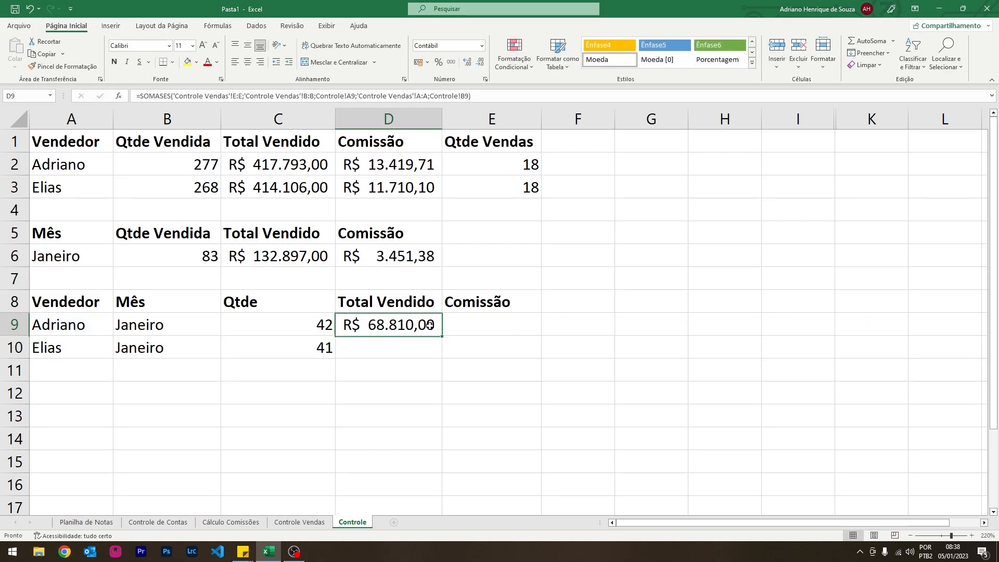
drag(442, 353, 443, 356)
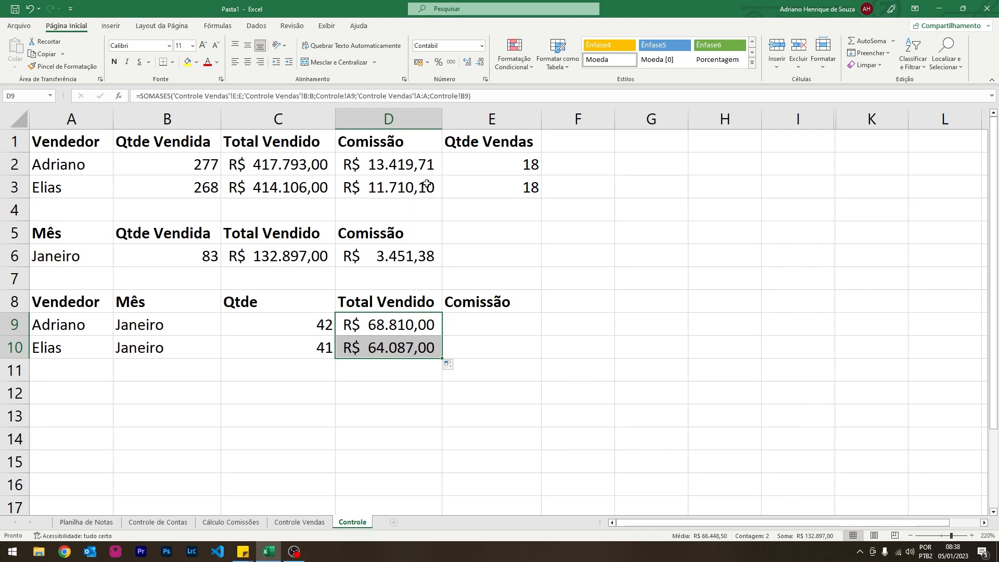
Start a SOMASES formula in E9 on the Controle sheet with Controle Vendas column G (Comissão02) as the sum range.
click(493, 324)
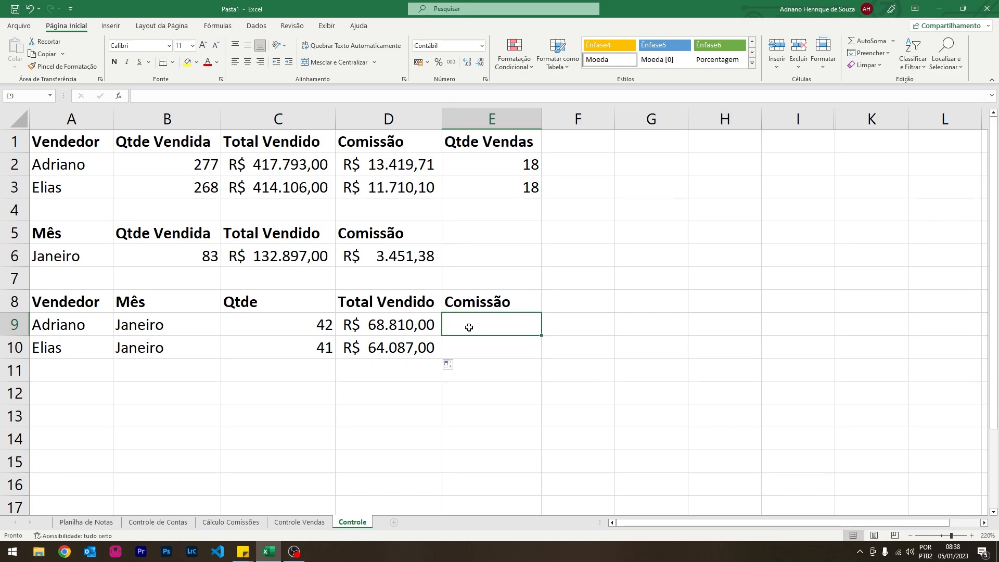
click(299, 522)
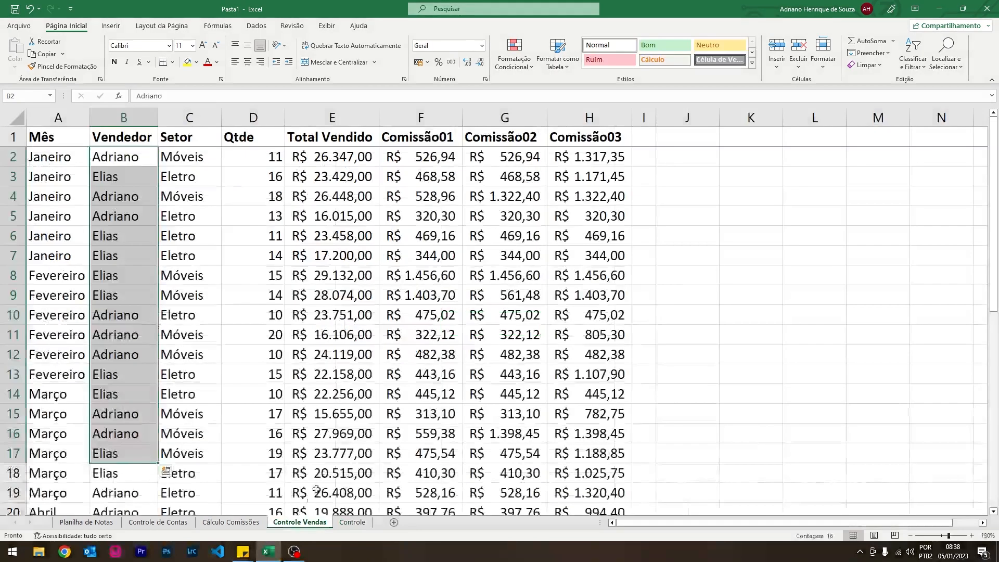
click(530, 144)
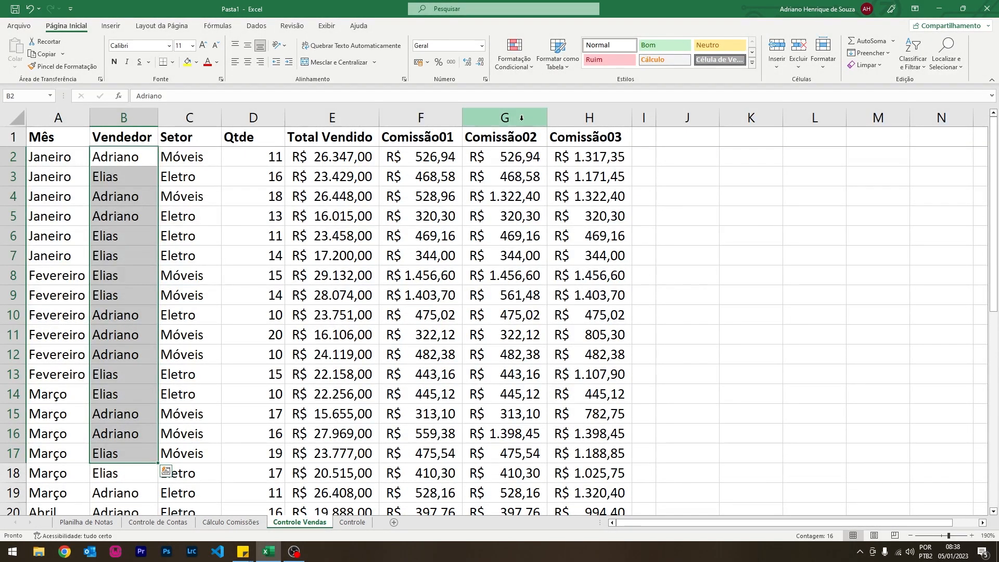
key(ctrl+shift+Down)
click(352, 522)
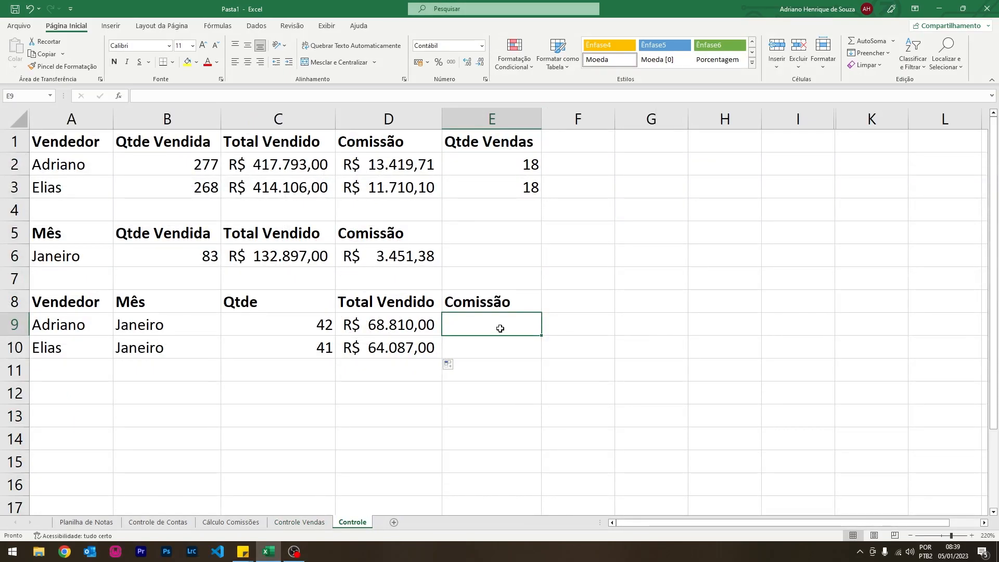
text(=somases)
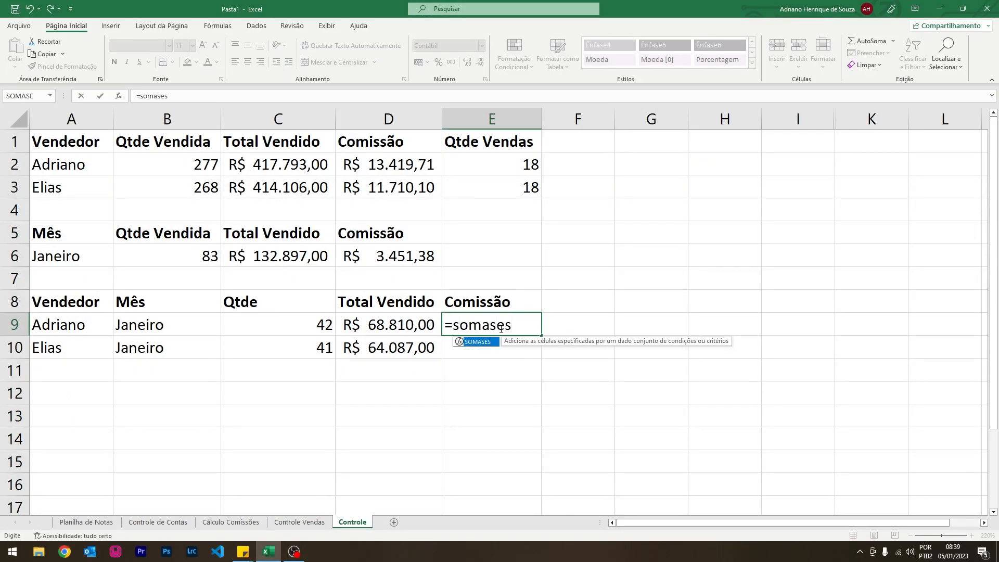
text(()
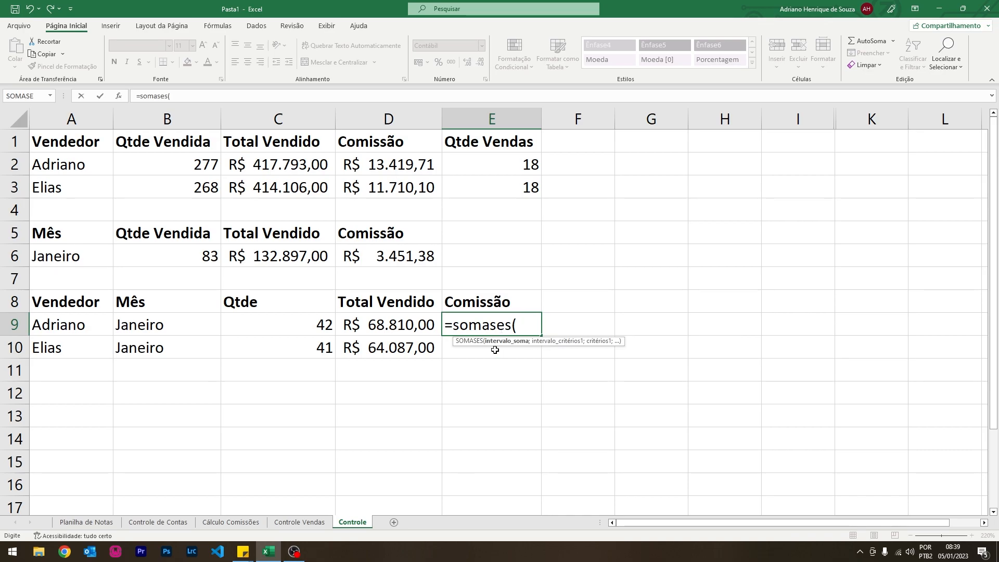
click(300, 522)
click(505, 107)
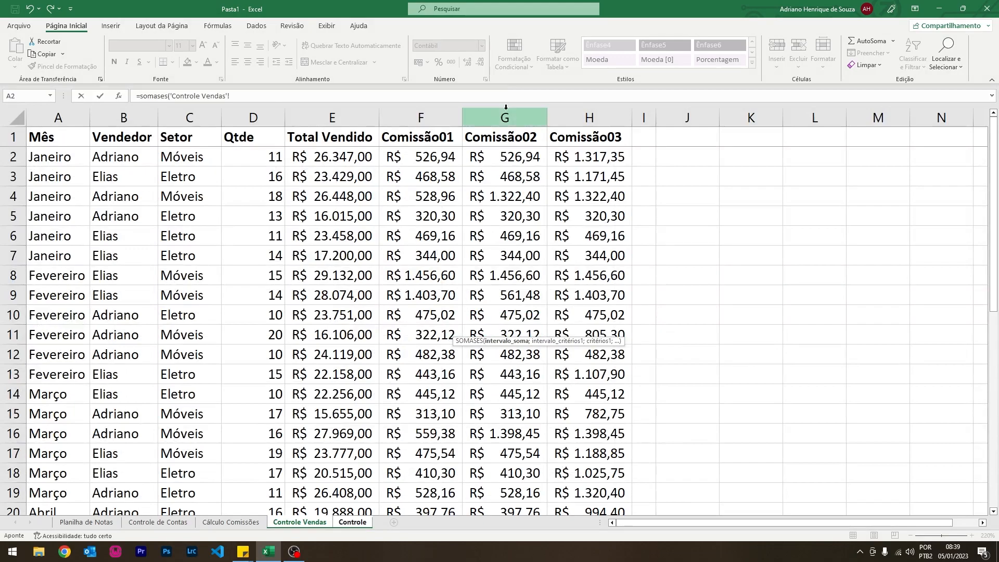
text(;)
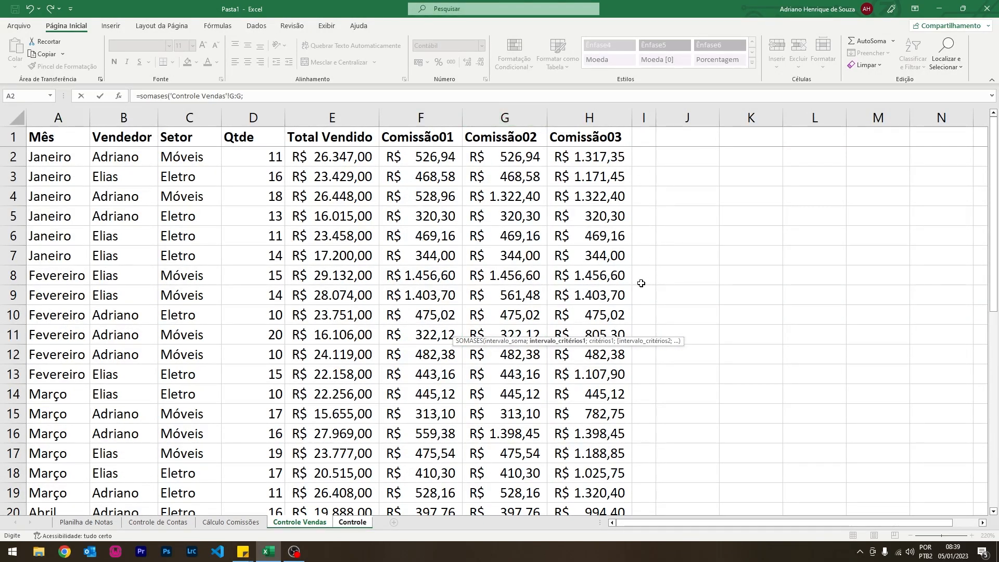
Add Controle Vendas column B matched to the seller in A9 as the first criterion of the E9 formula.
click(115, 117)
text(;)
click(352, 522)
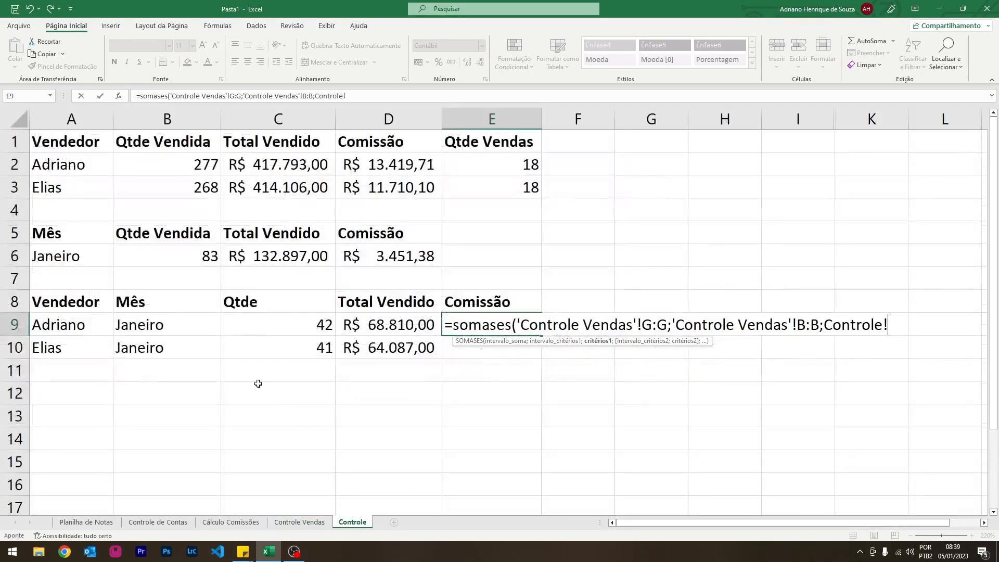
click(78, 327)
text(;)
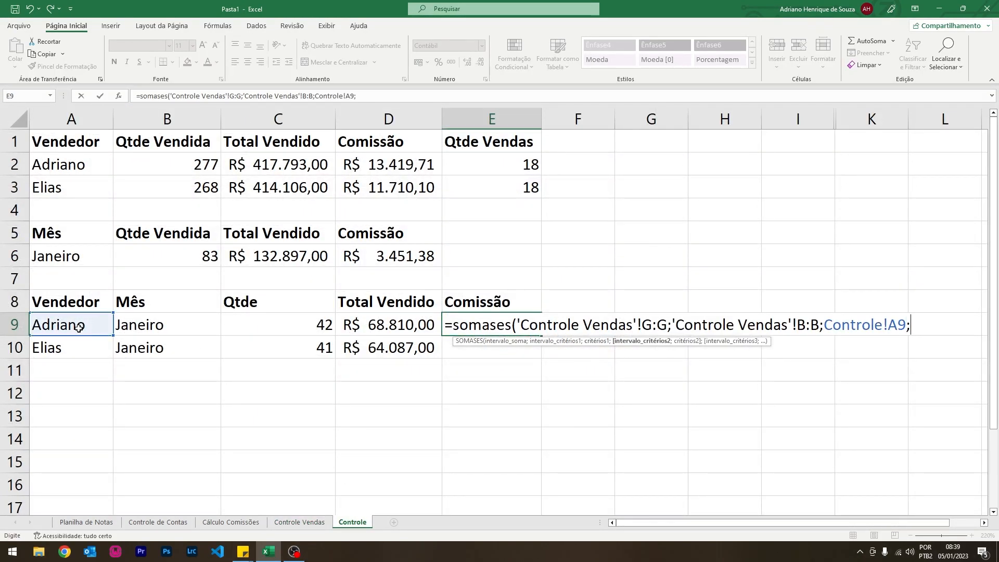
Complete the E9 formula with Controle Vendas column A matched to the month in B9, and fill it down to E10.
click(299, 527)
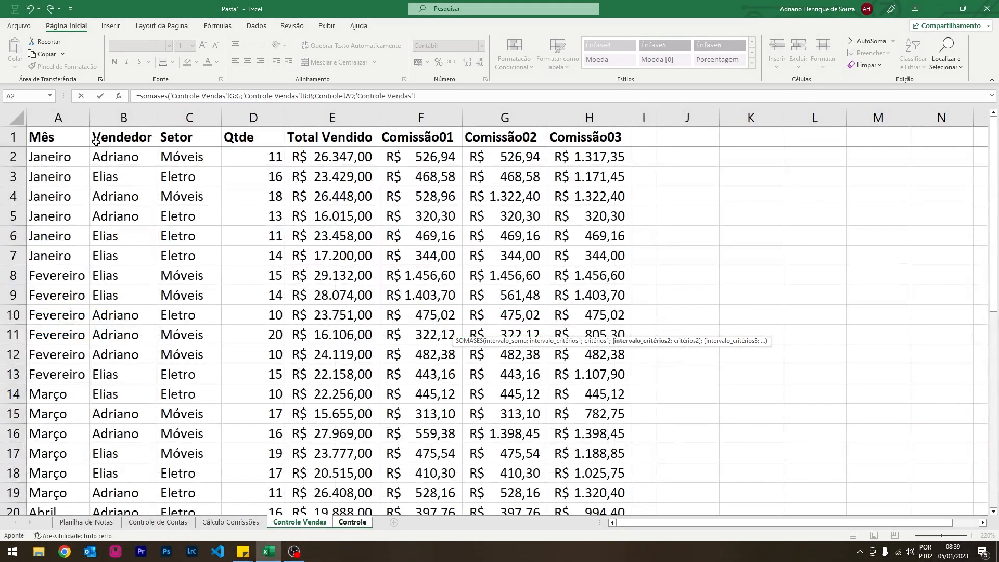
click(71, 117)
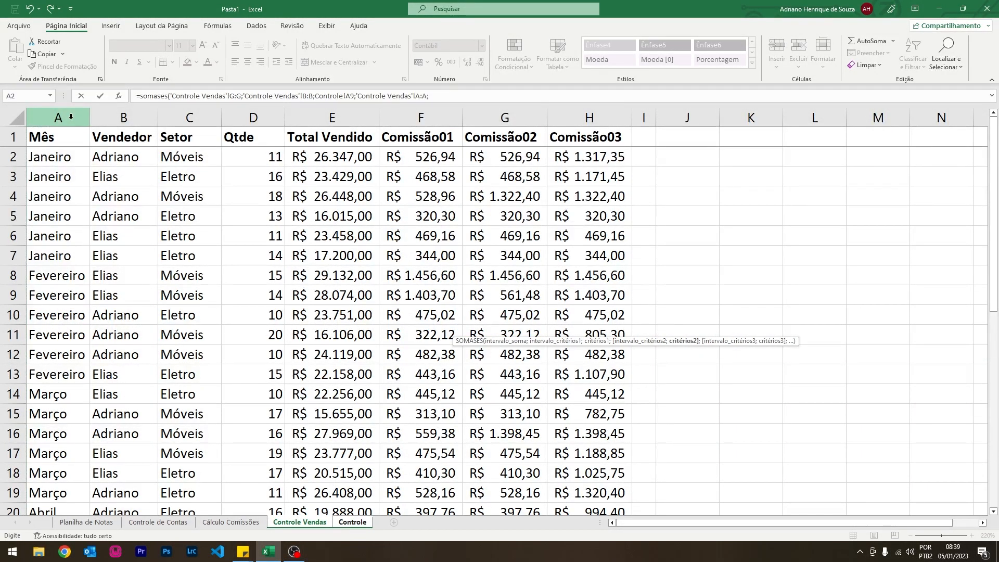
text(;)
click(359, 523)
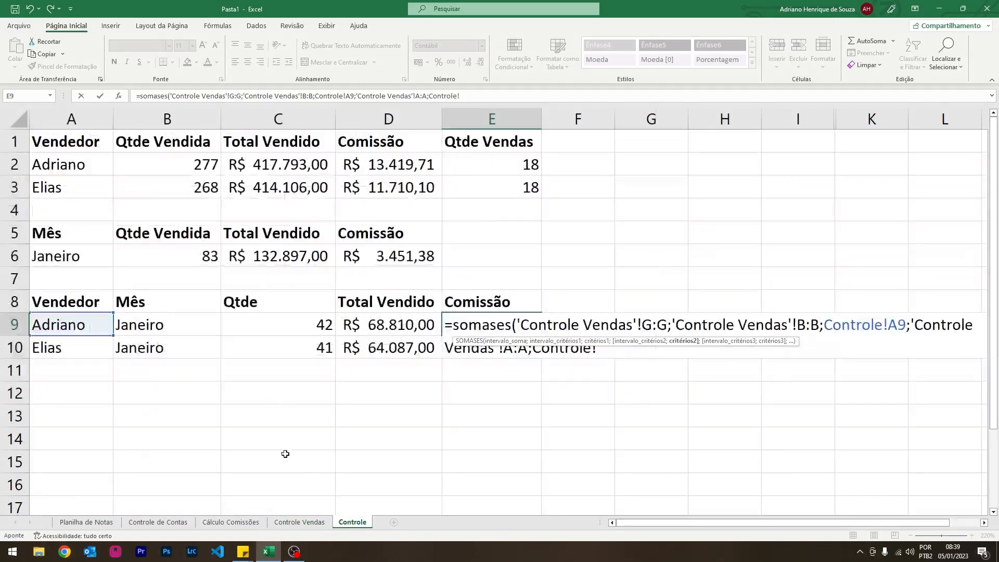
click(211, 328)
key(Return)
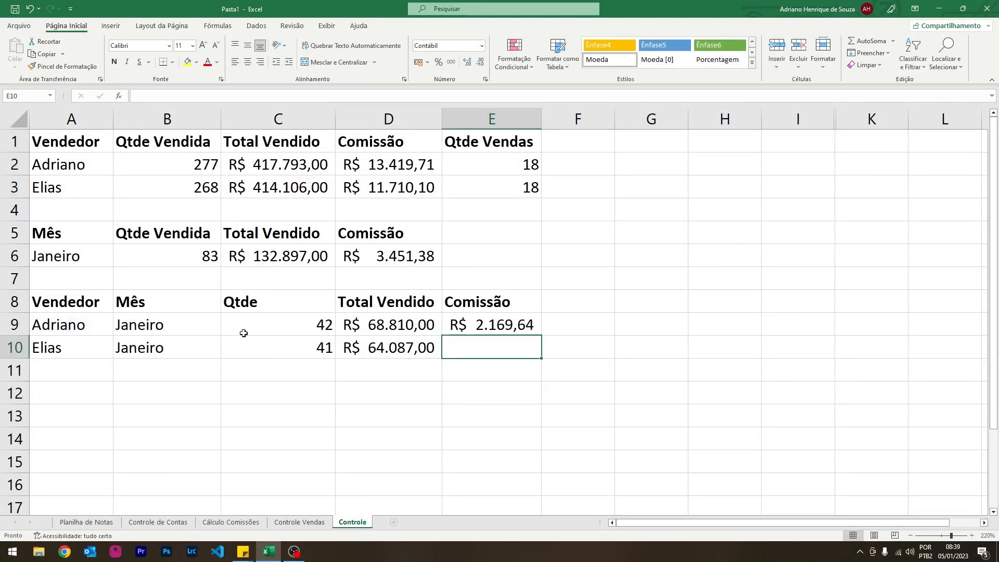
click(526, 329)
drag(542, 337, 542, 359)
Test the row 9 formulas by switching the month in B9 to Maio and back to Janeiro.
click(198, 323)
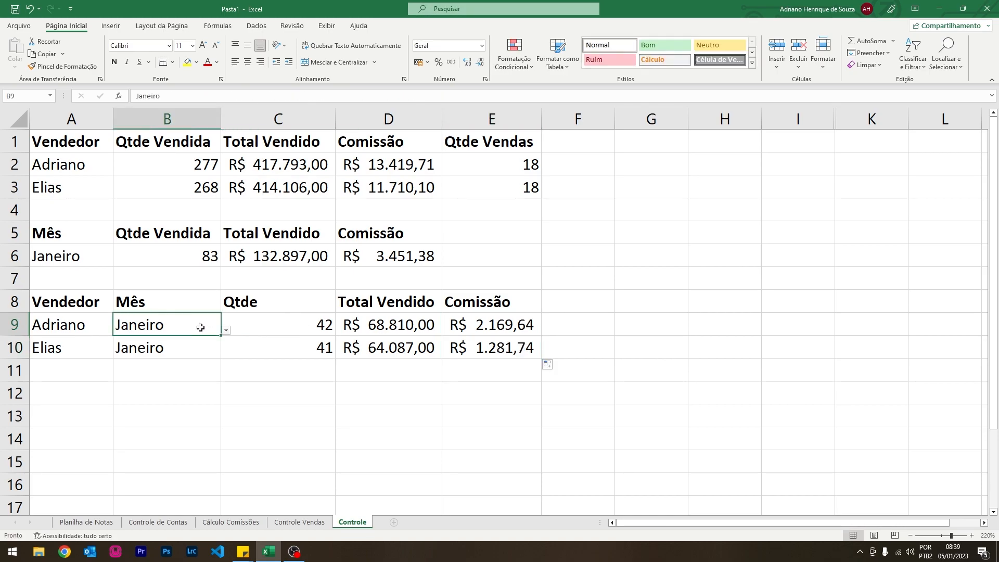
click(226, 330)
click(113, 404)
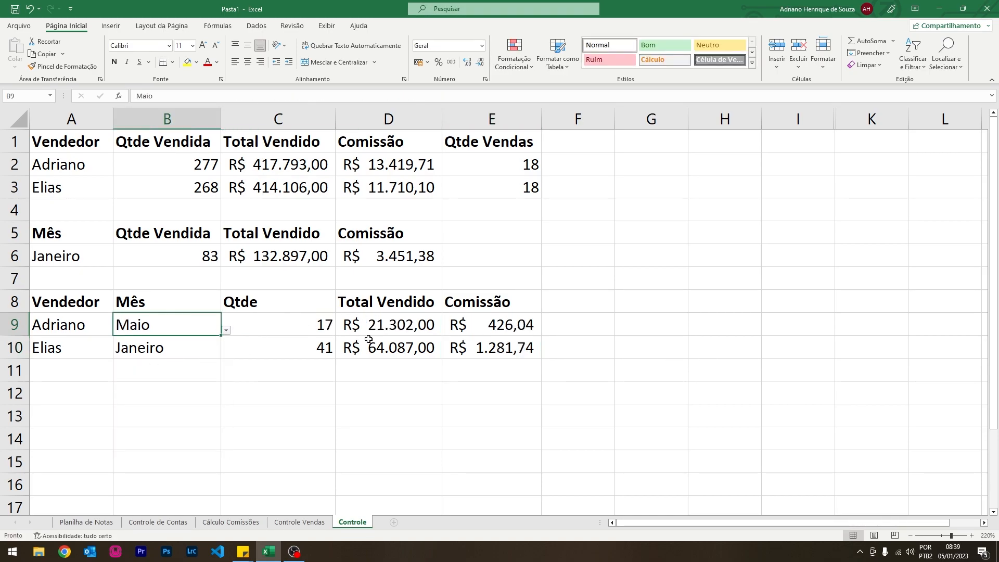
click(226, 330)
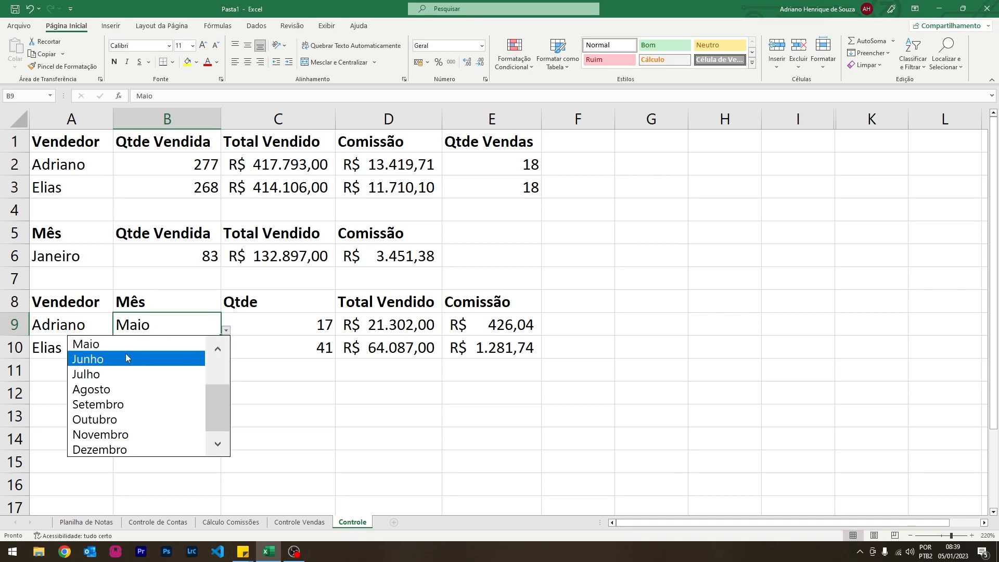
drag(217, 395, 223, 350)
click(140, 345)
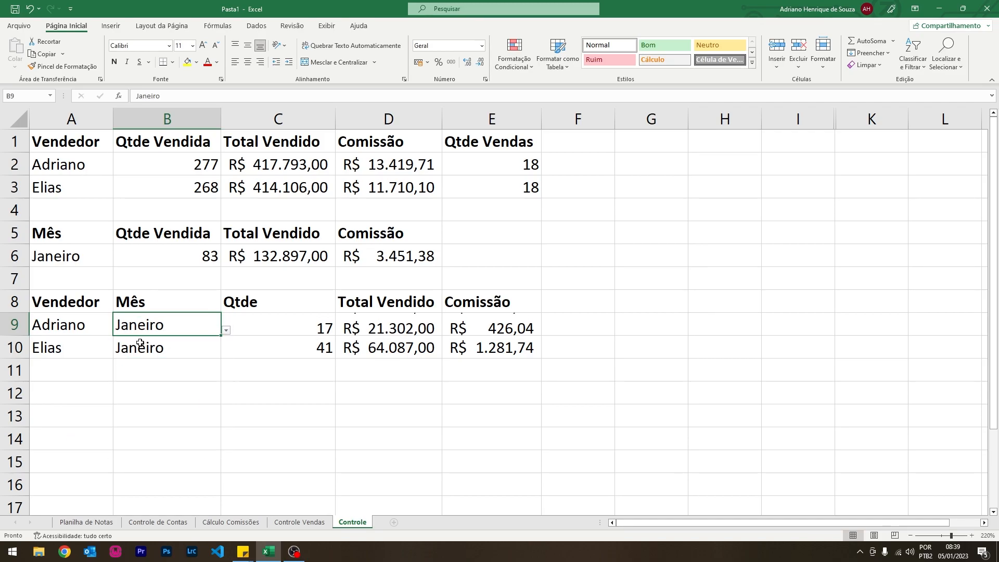
click(348, 413)
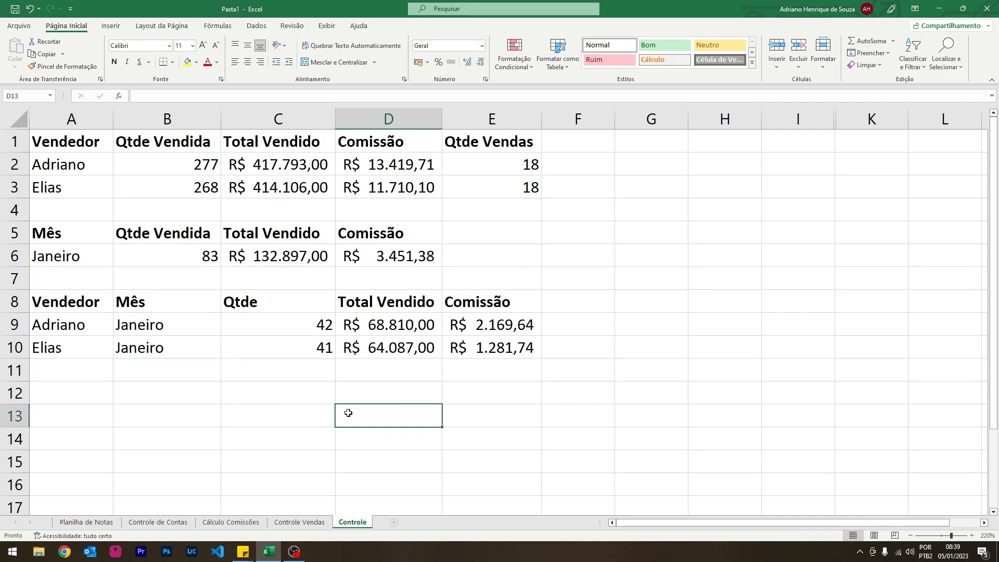
Review the SE formulas in the status and commission columns of the Planilha de Notas, Controle de Contas and Cálculo Comissões sheets.
click(96, 521)
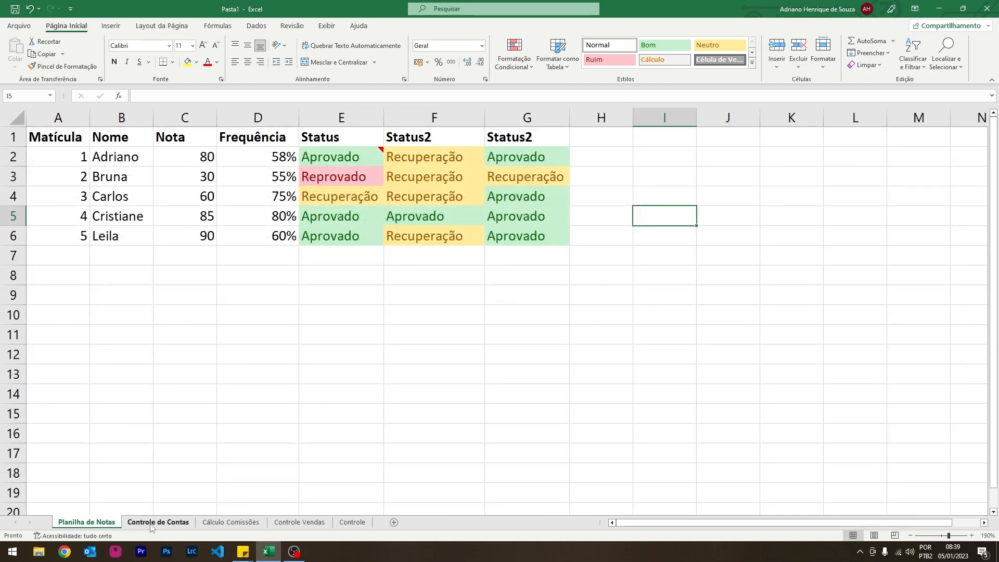
click(432, 158)
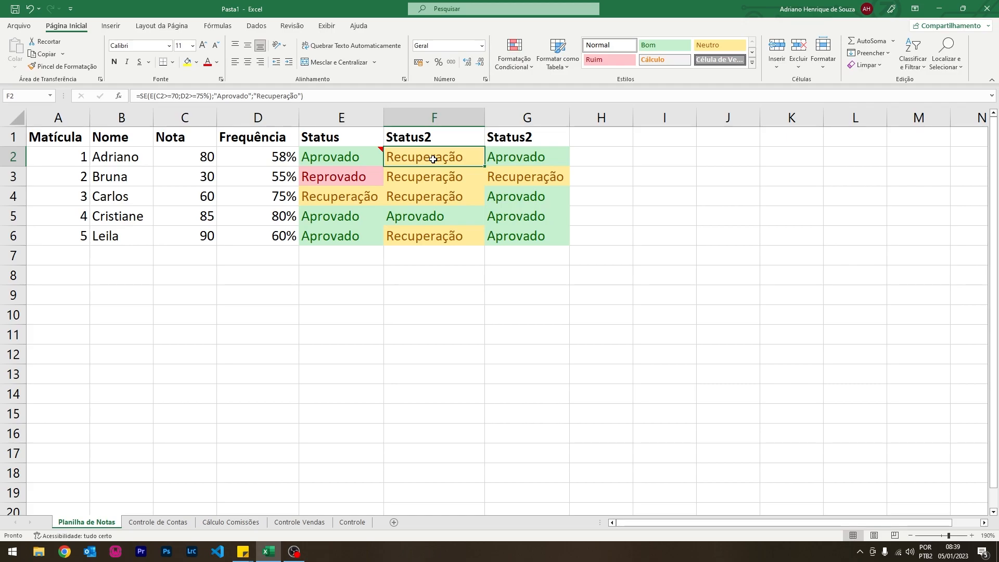
click(182, 521)
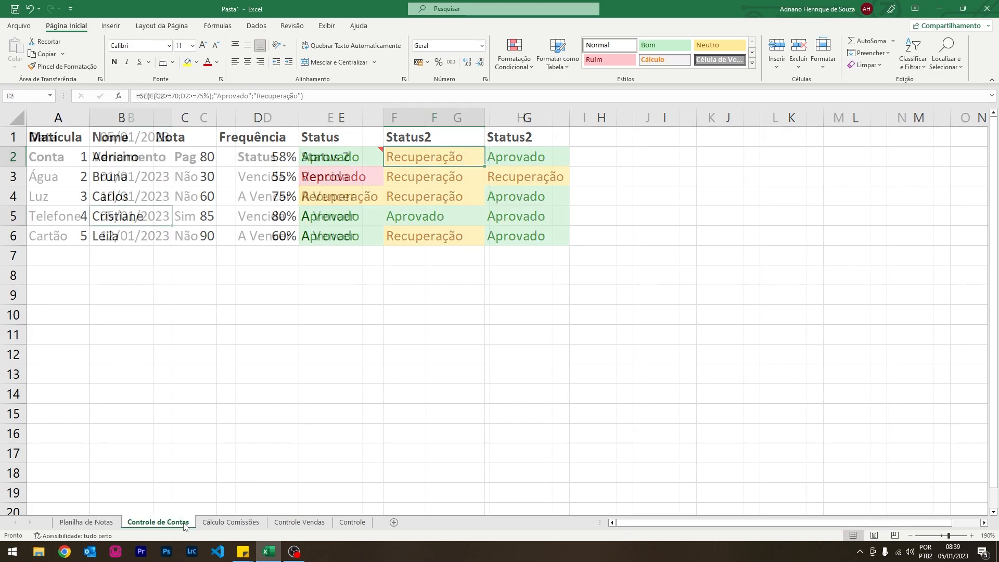
click(248, 183)
click(313, 181)
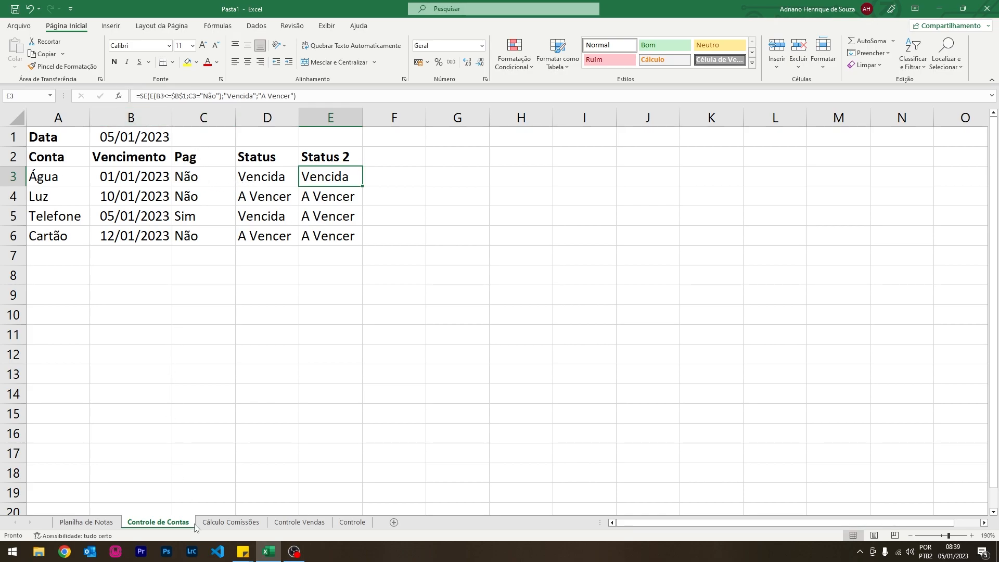
click(211, 523)
click(248, 156)
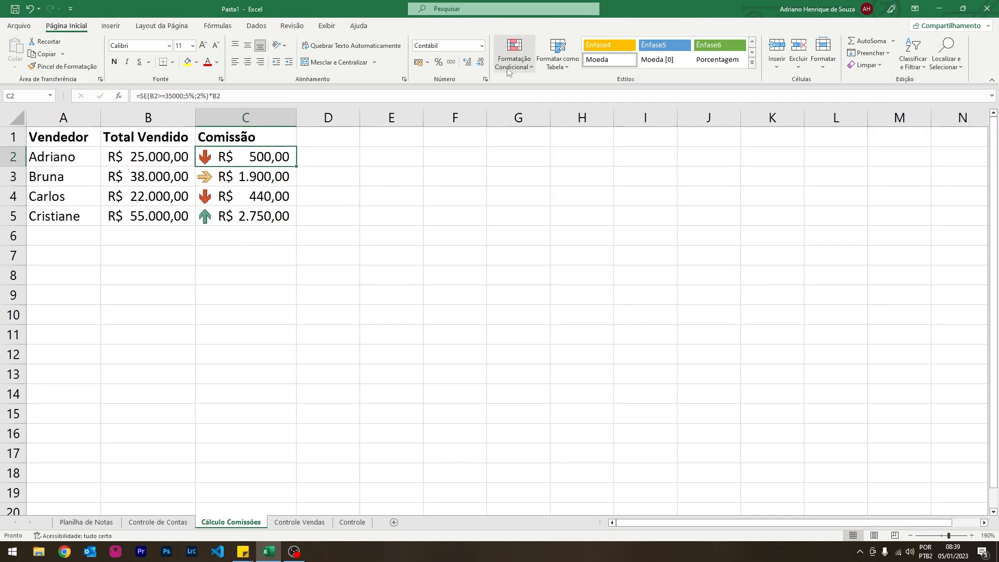
Look over the Controle Vendas sheet, and review the SOMASE, CONT.SE and SOMASES formulas in B2, E2 and C9 on Controle.
click(299, 522)
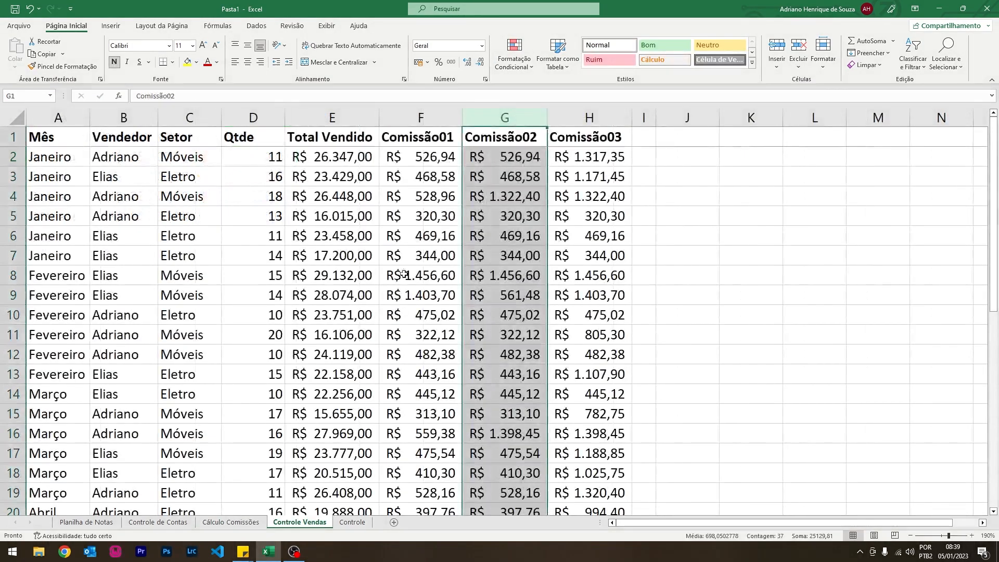
click(370, 523)
click(199, 167)
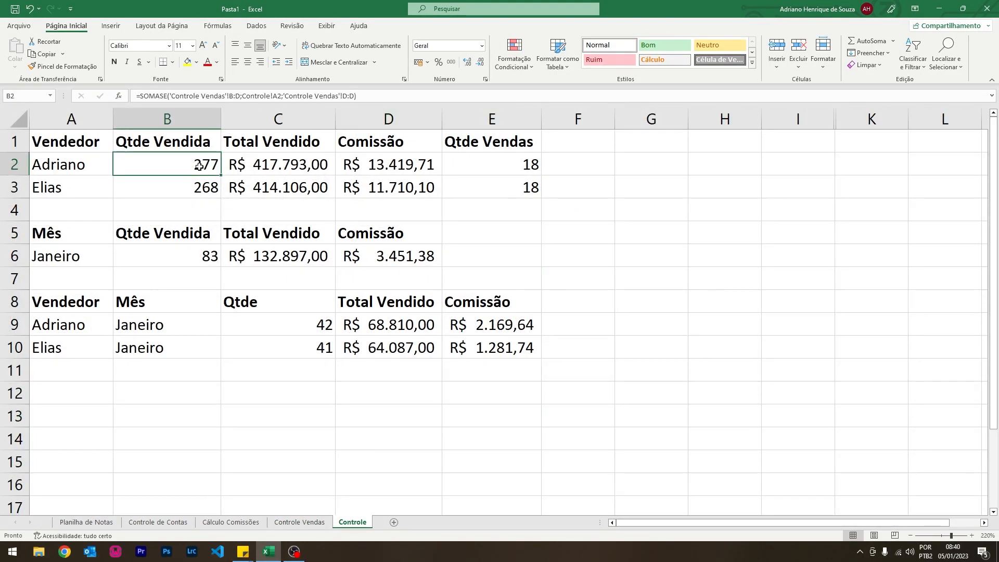
click(529, 166)
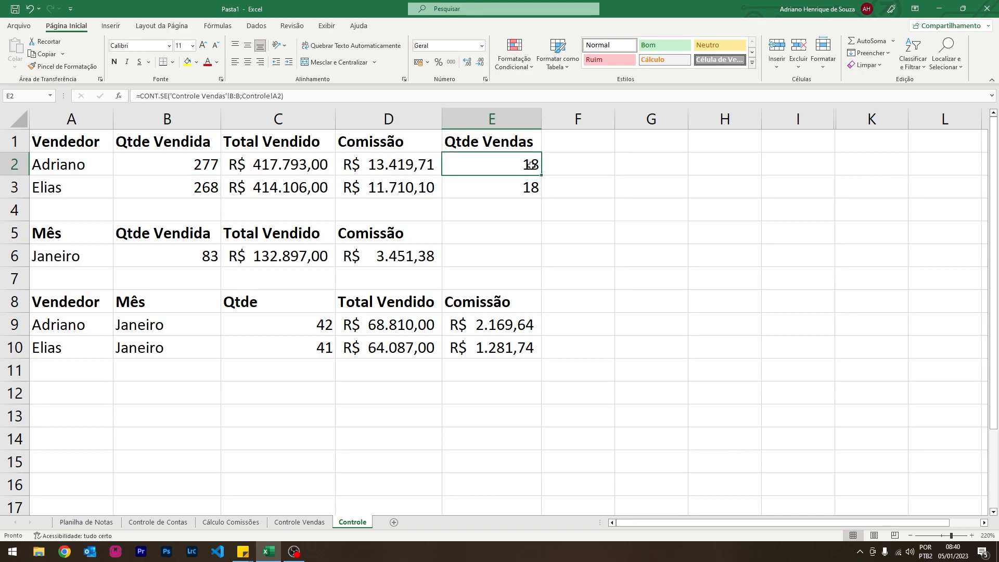
click(297, 329)
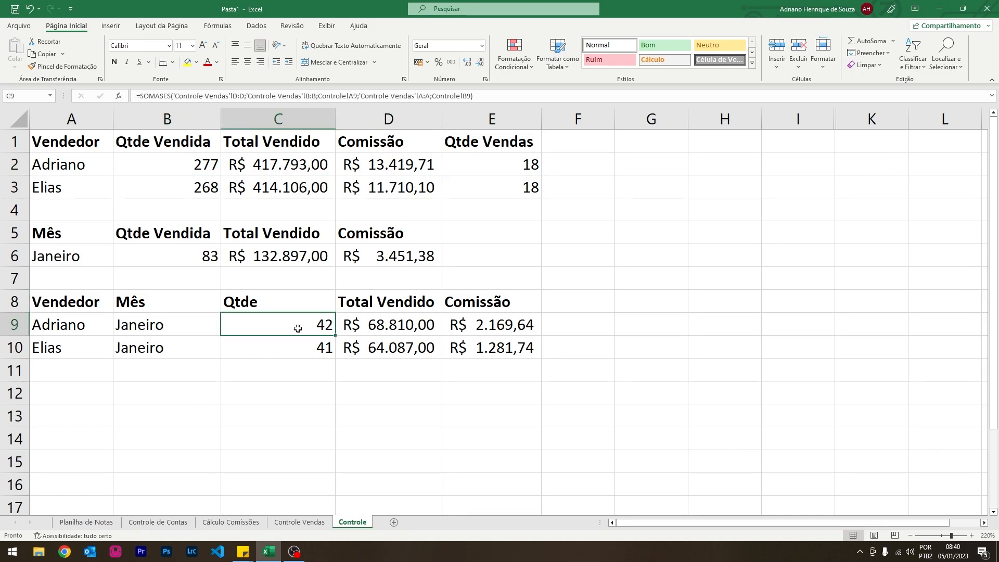